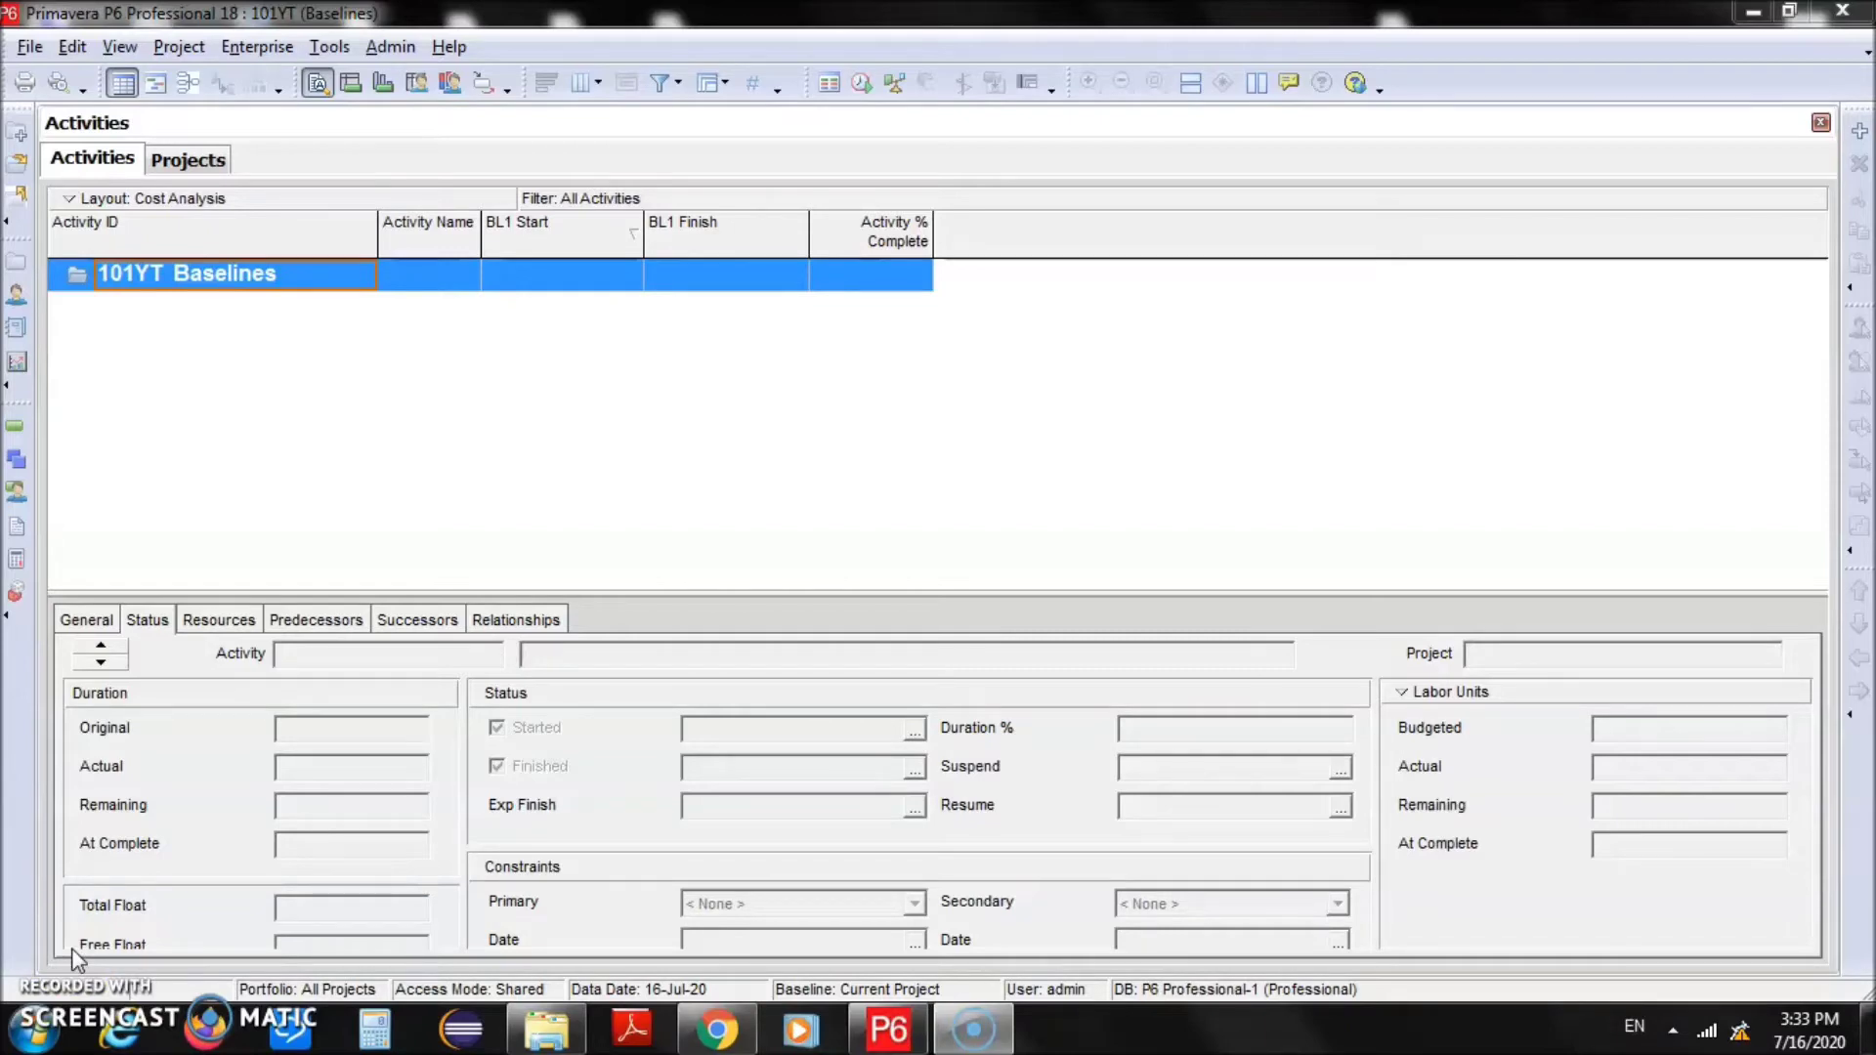
# Add six new activities to the 101YT Baselines project
pyautogui.click(209, 404)
pyautogui.click(562, 340)
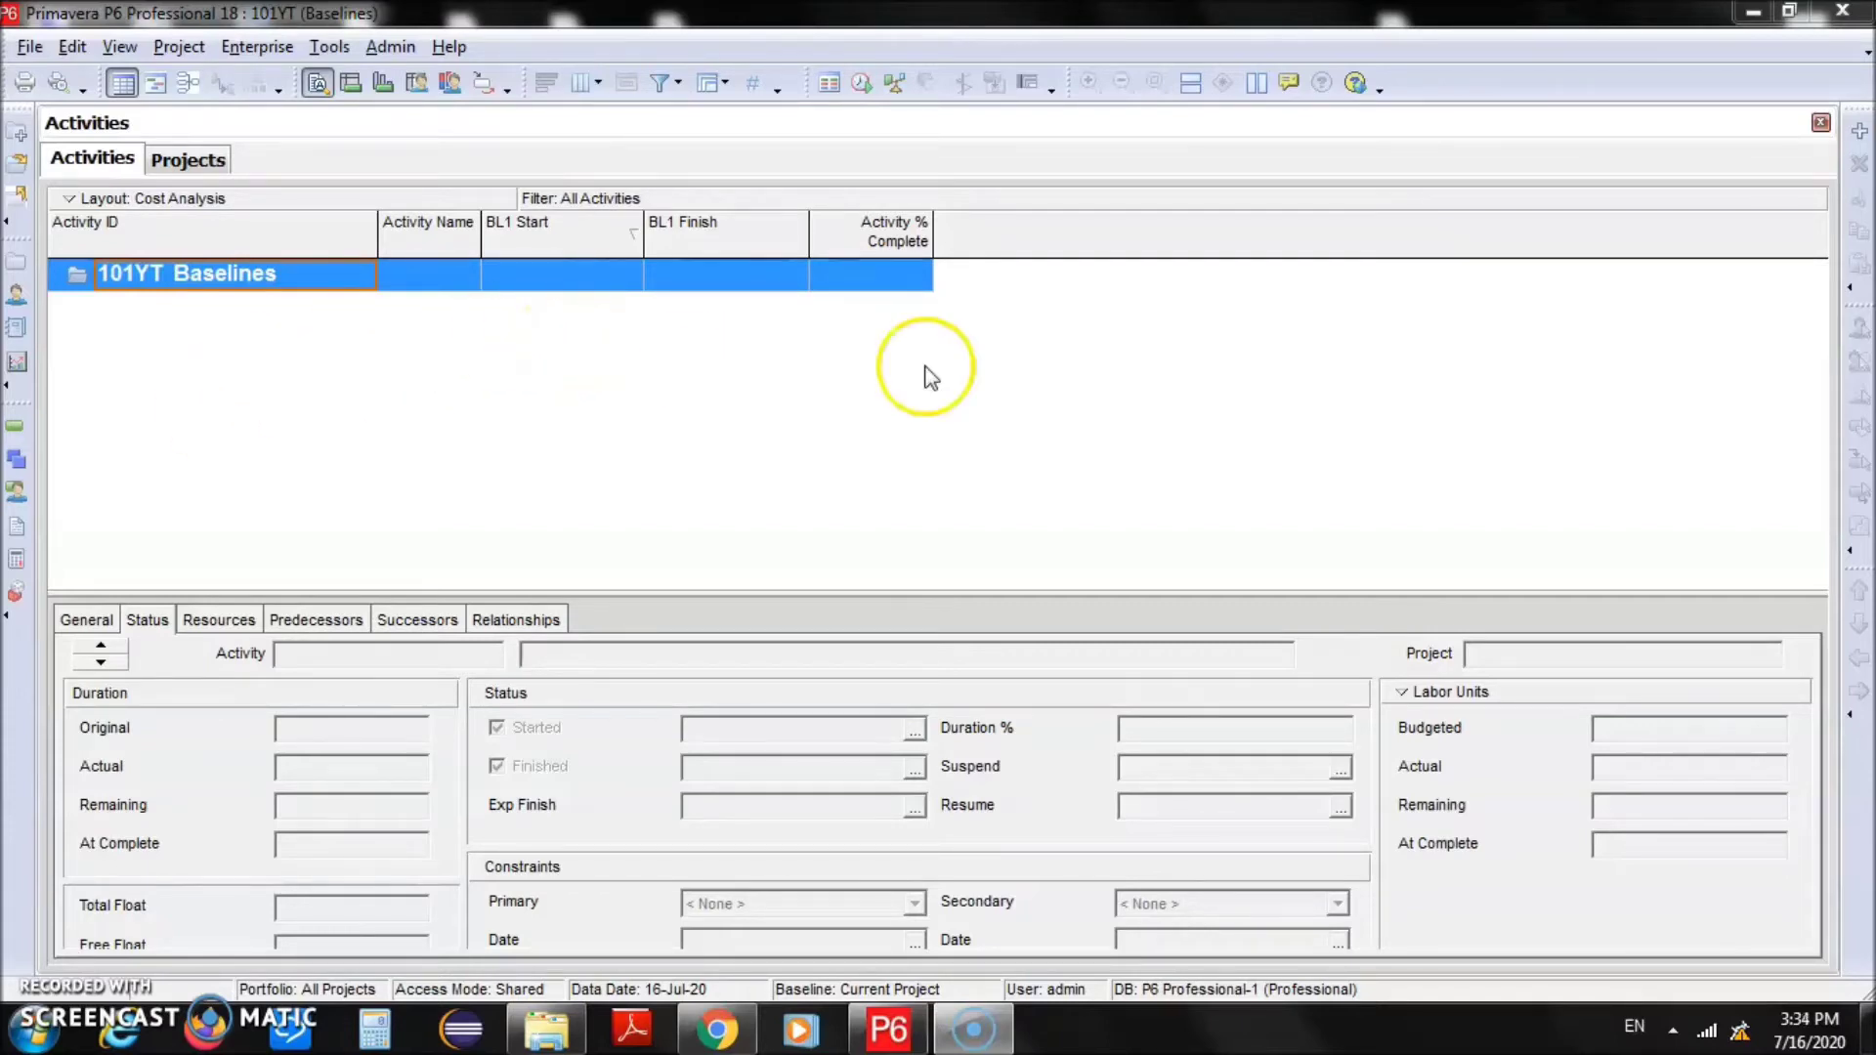
pyautogui.click(1859, 135)
pyautogui.click(1858, 135)
pyautogui.click(1858, 135)
pyautogui.click(1858, 135)
pyautogui.click(1858, 135)
pyautogui.click(1858, 135)
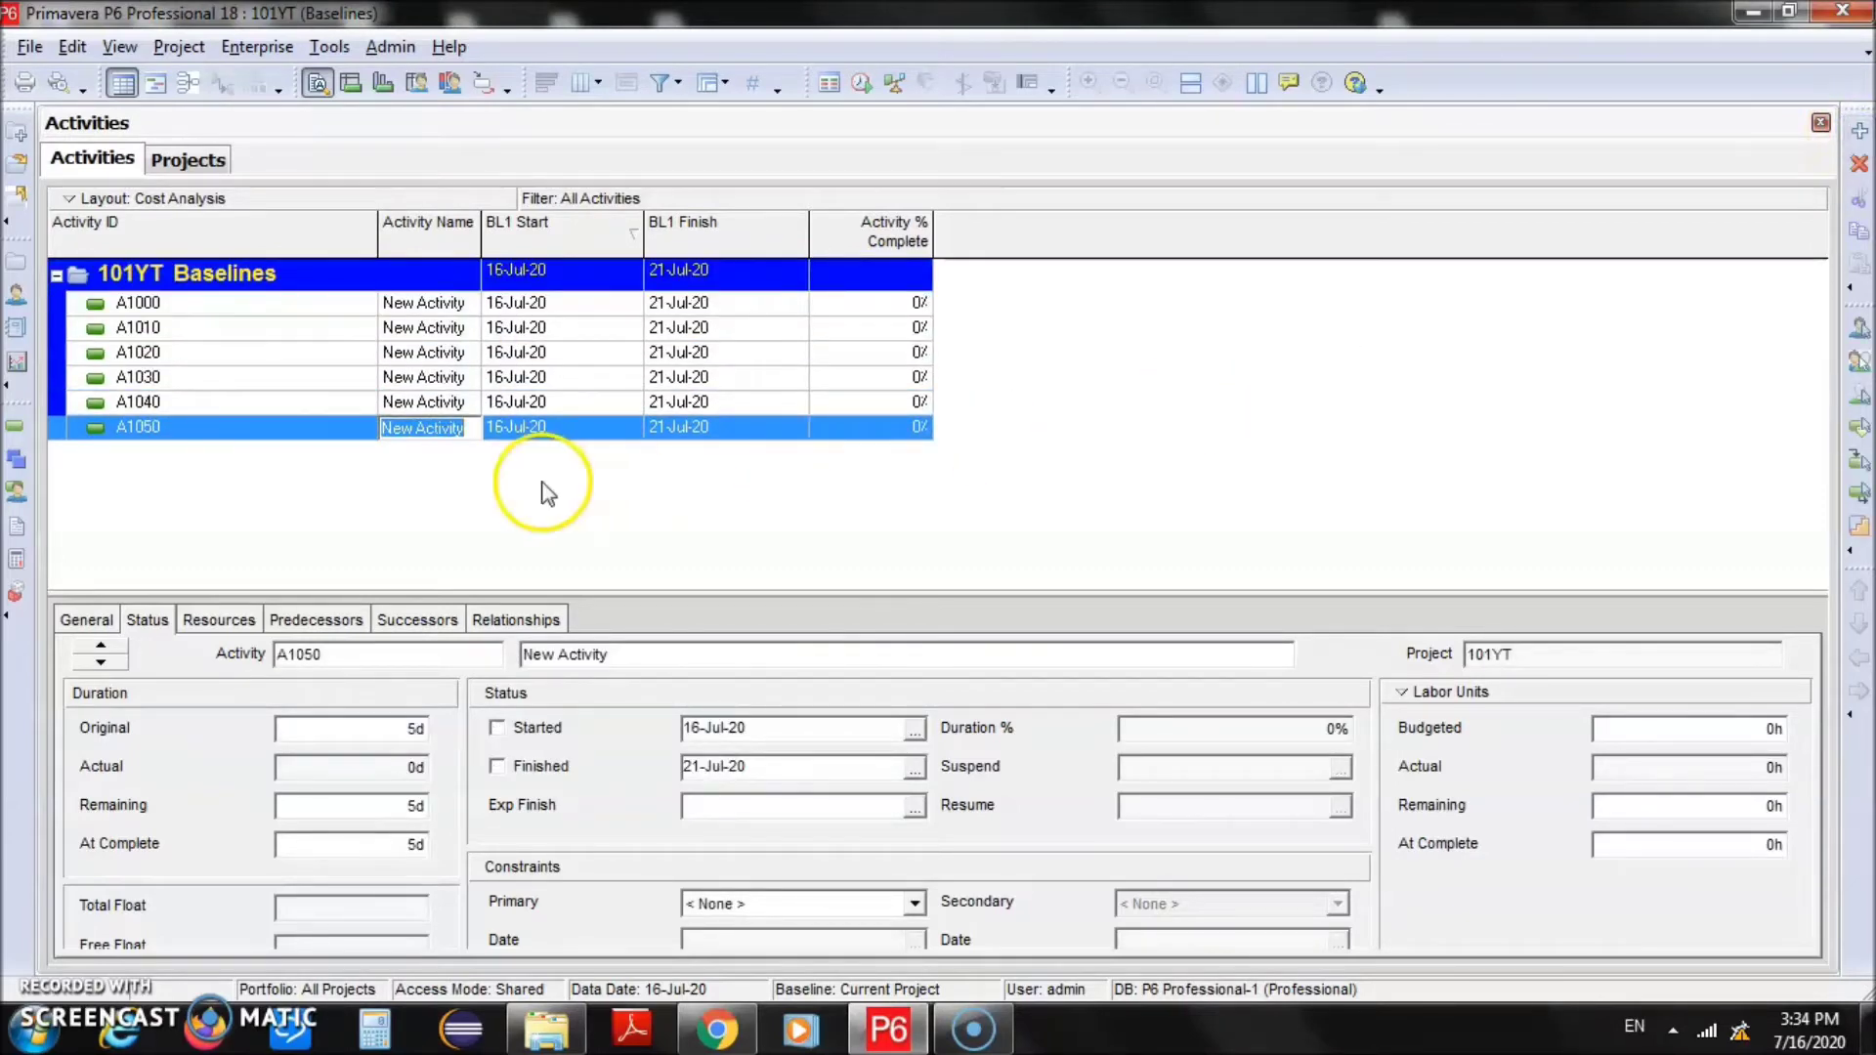
pyautogui.click(243, 506)
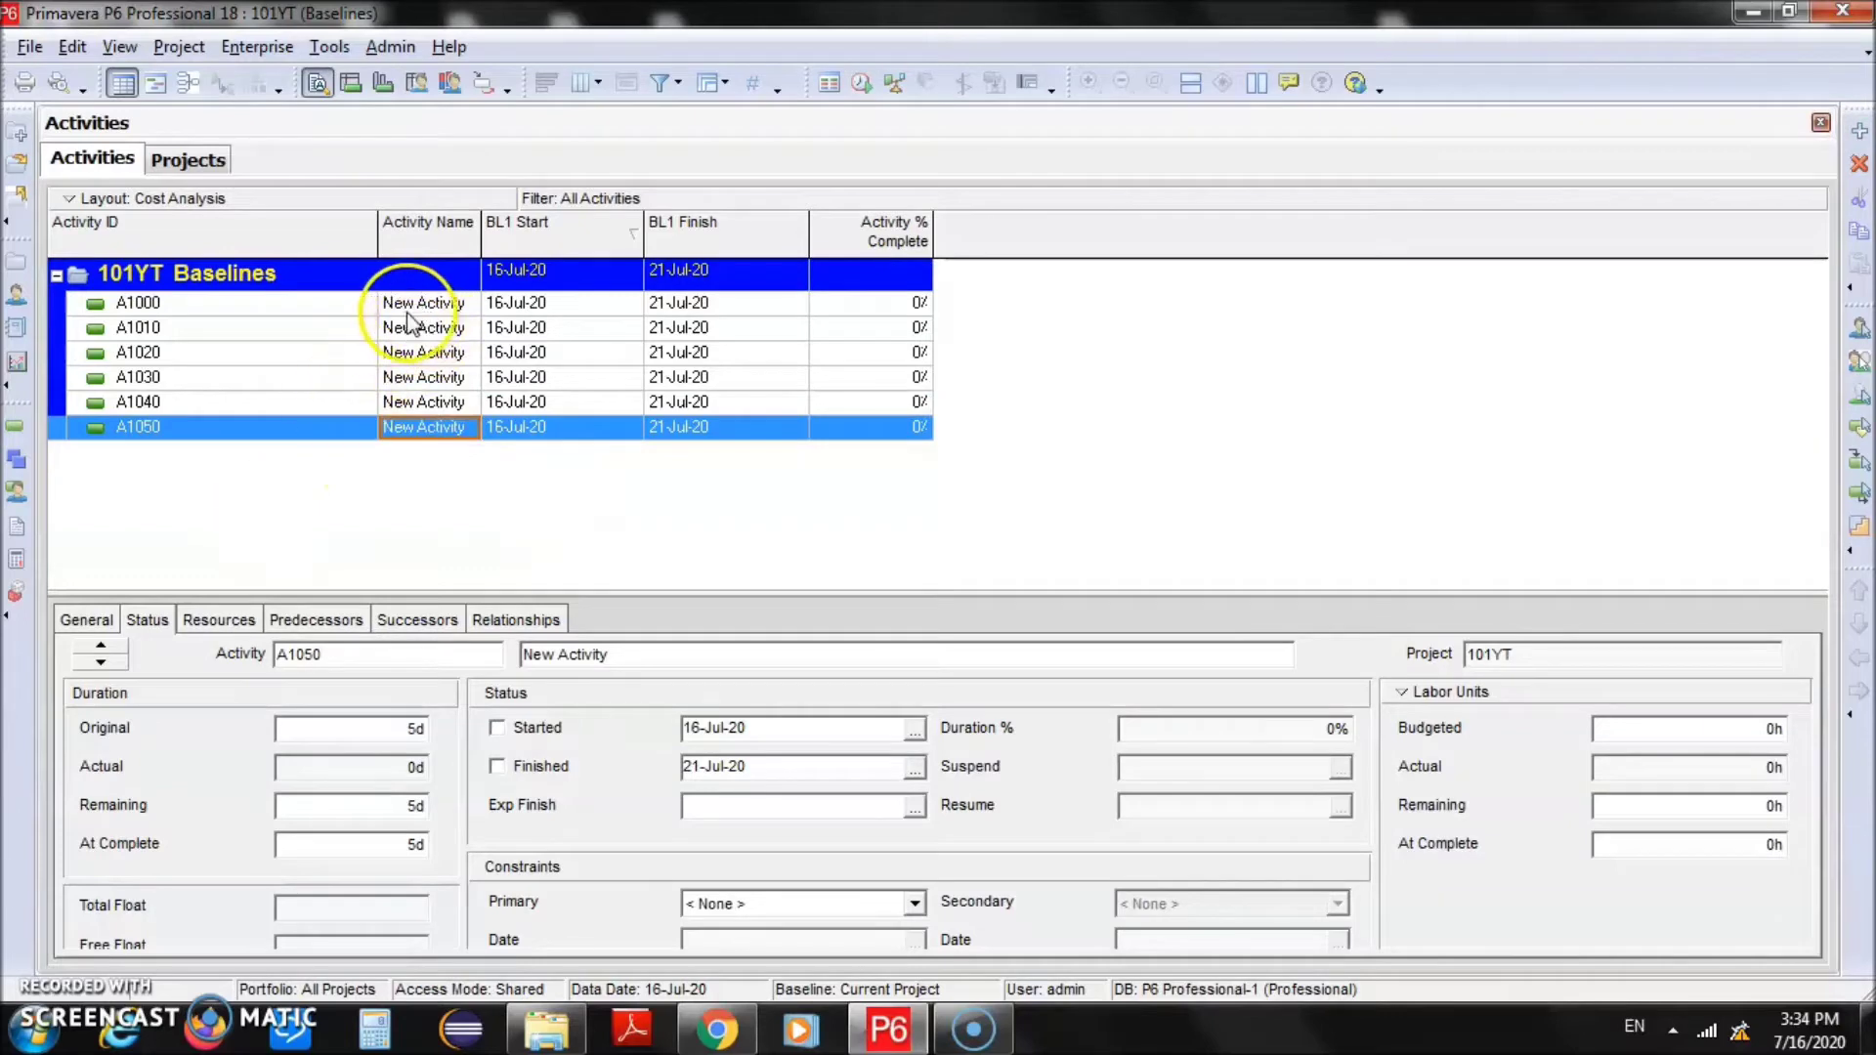
# Name activities A1000, A1010 and A1020 as A, B and C respectively
pyautogui.click(439, 305)
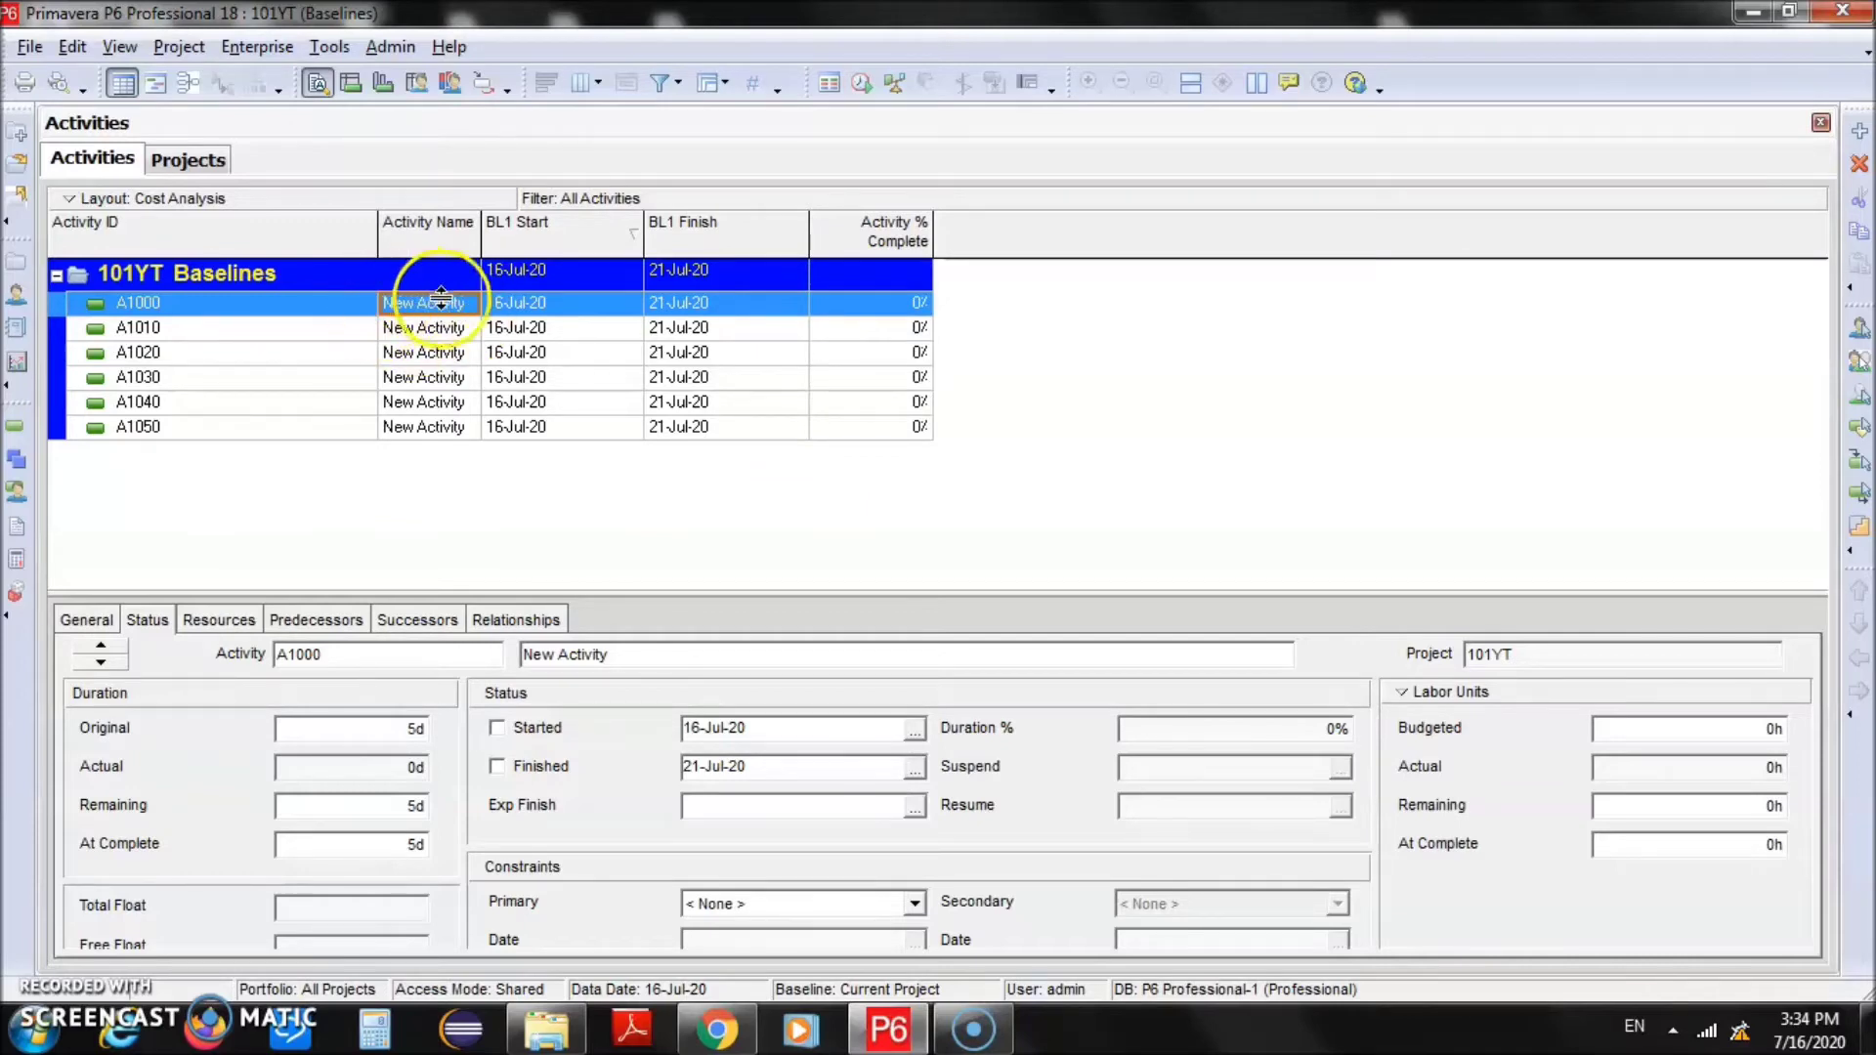
pyautogui.click(467, 306)
pyautogui.write('A')
pyautogui.click(463, 333)
pyautogui.write('B')
pyautogui.click(456, 356)
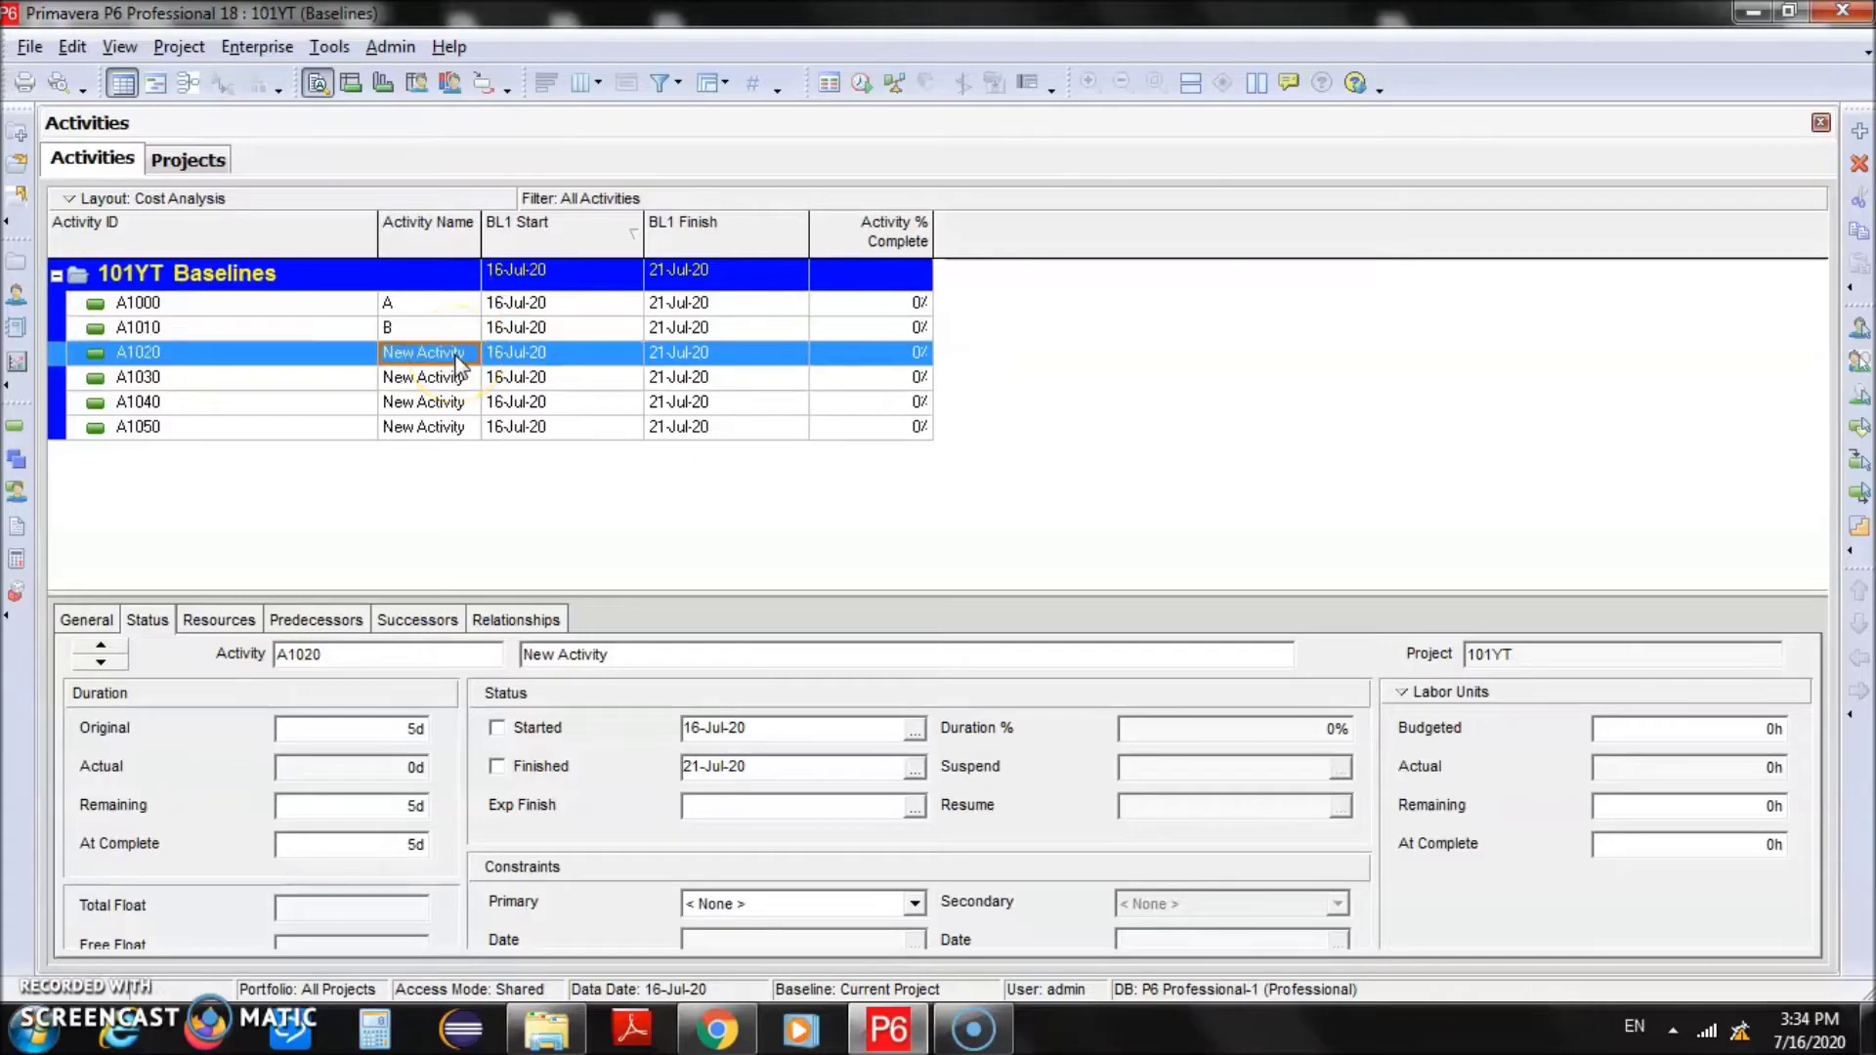
pyautogui.write('C')
# Name activities A1030, A1040 and A1050 as D, E and F respectively
pyautogui.click(443, 376)
pyautogui.write('D')
pyautogui.click(446, 402)
pyautogui.write('E')
pyautogui.click(443, 427)
pyautogui.write('F')
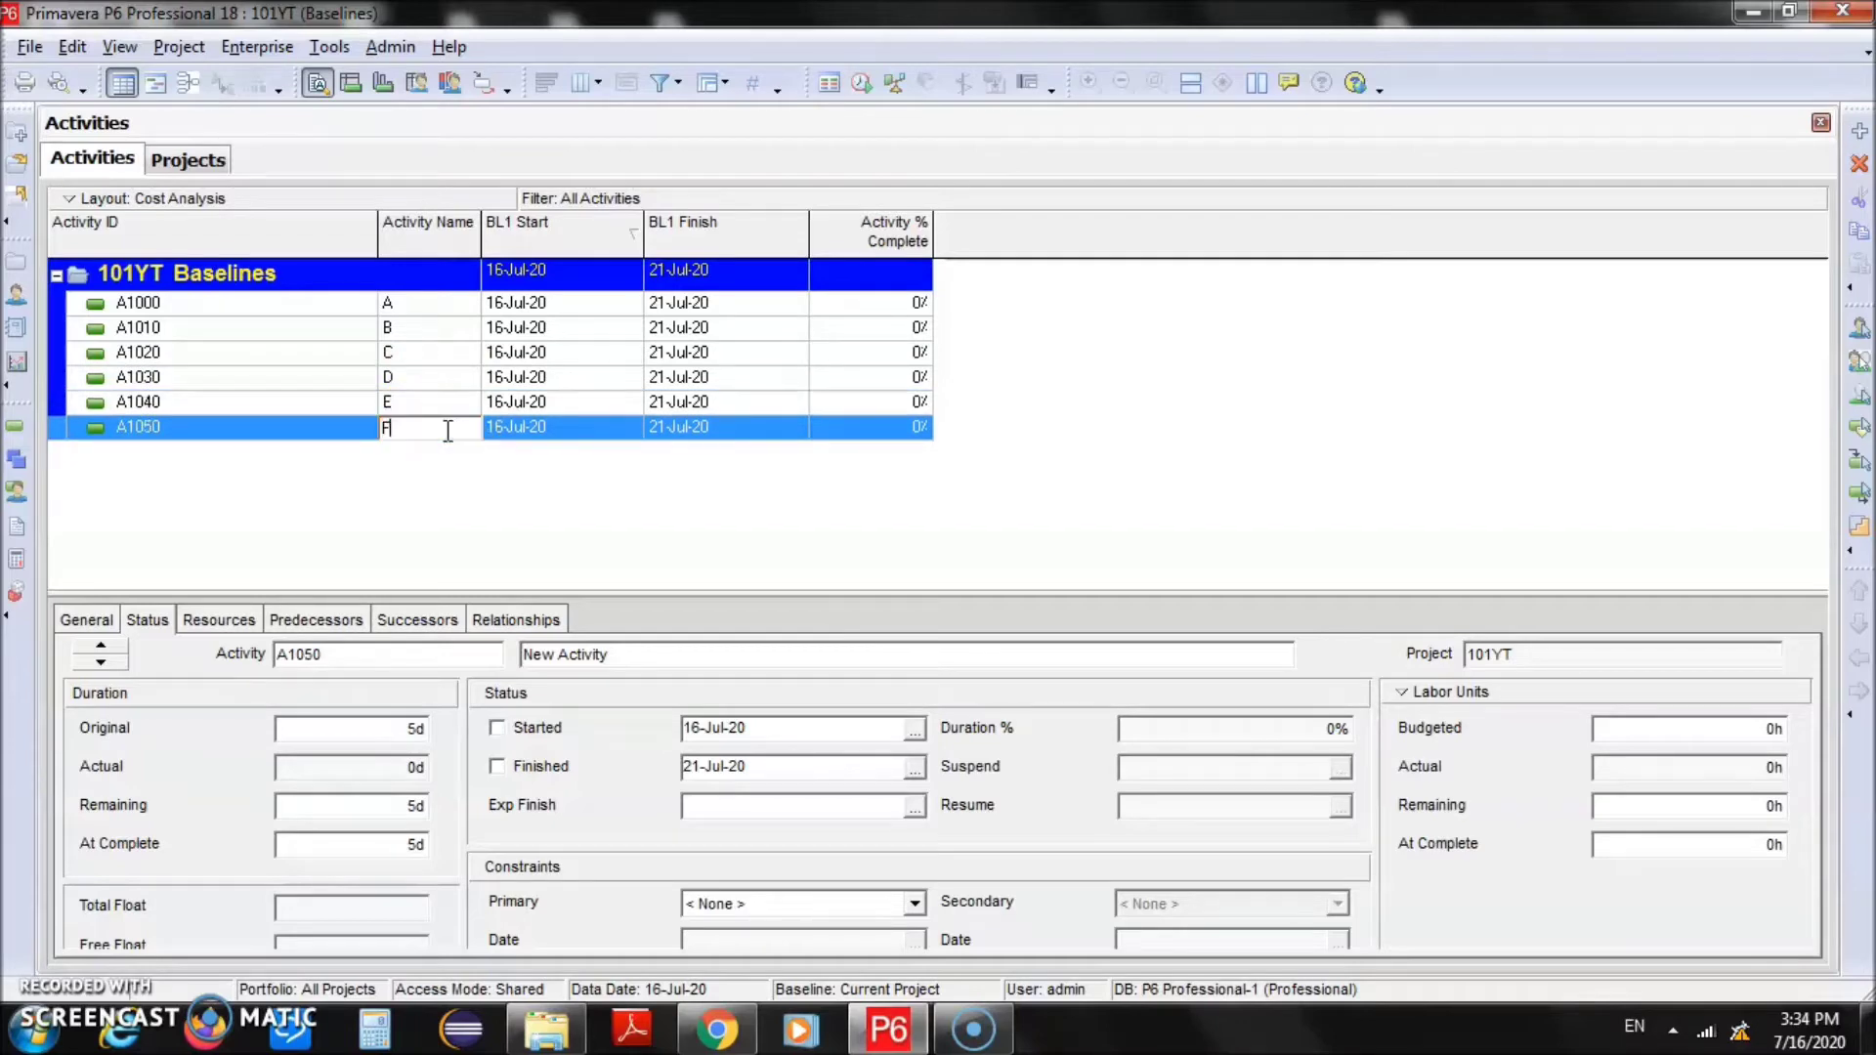
pyautogui.click(347, 510)
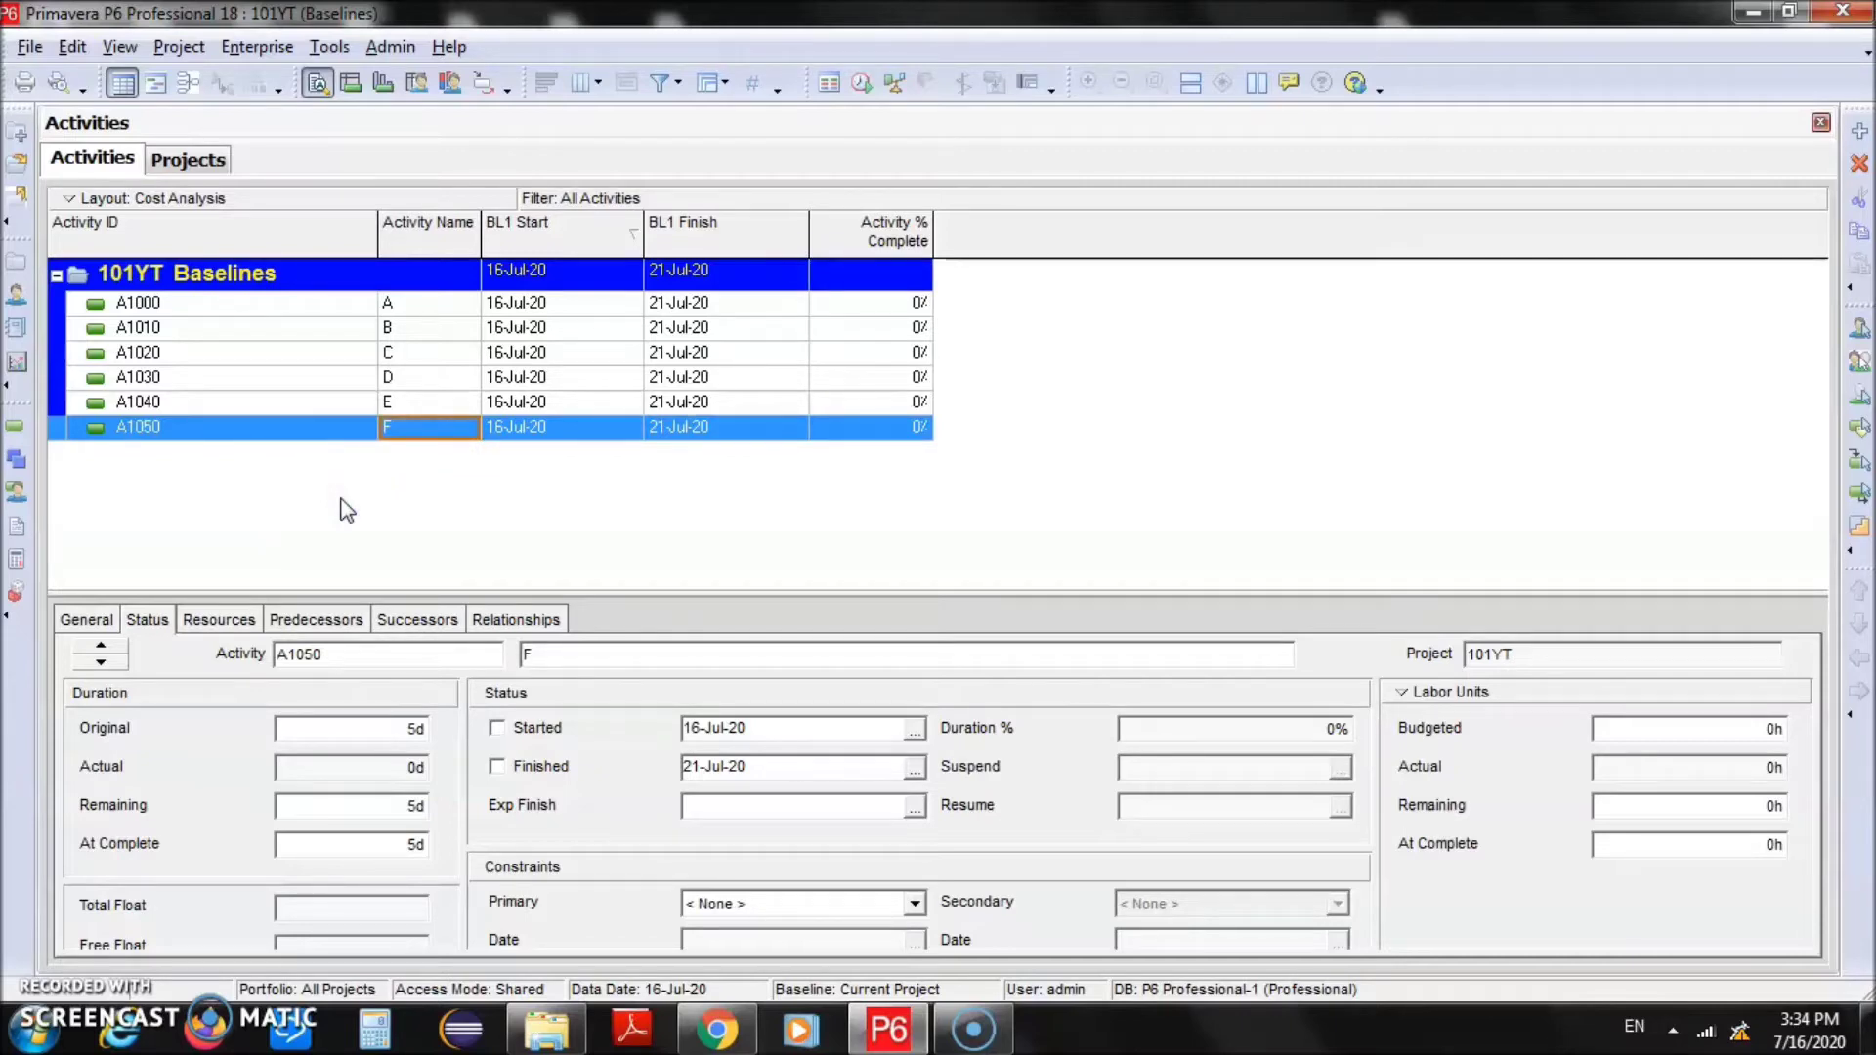
# Set the original duration of activity A to 4 days
pyautogui.click(413, 303)
pyautogui.click(210, 502)
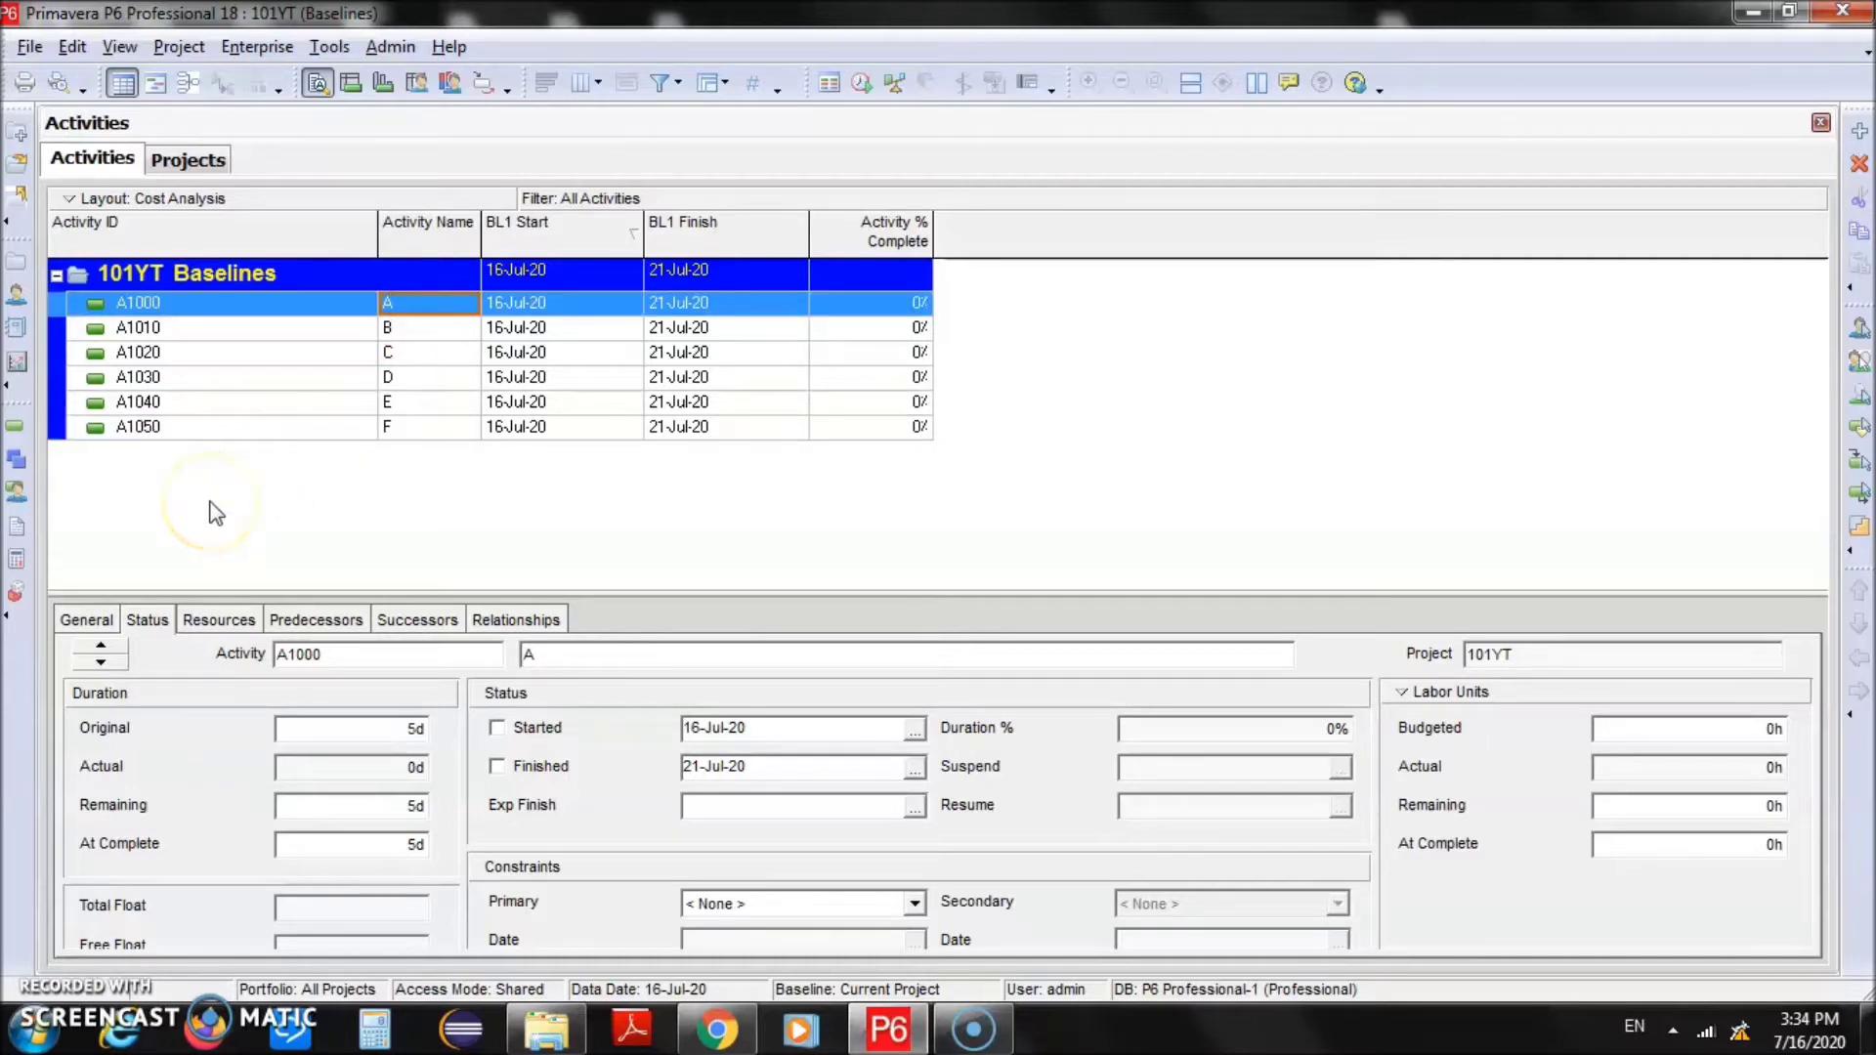
pyautogui.click(86, 619)
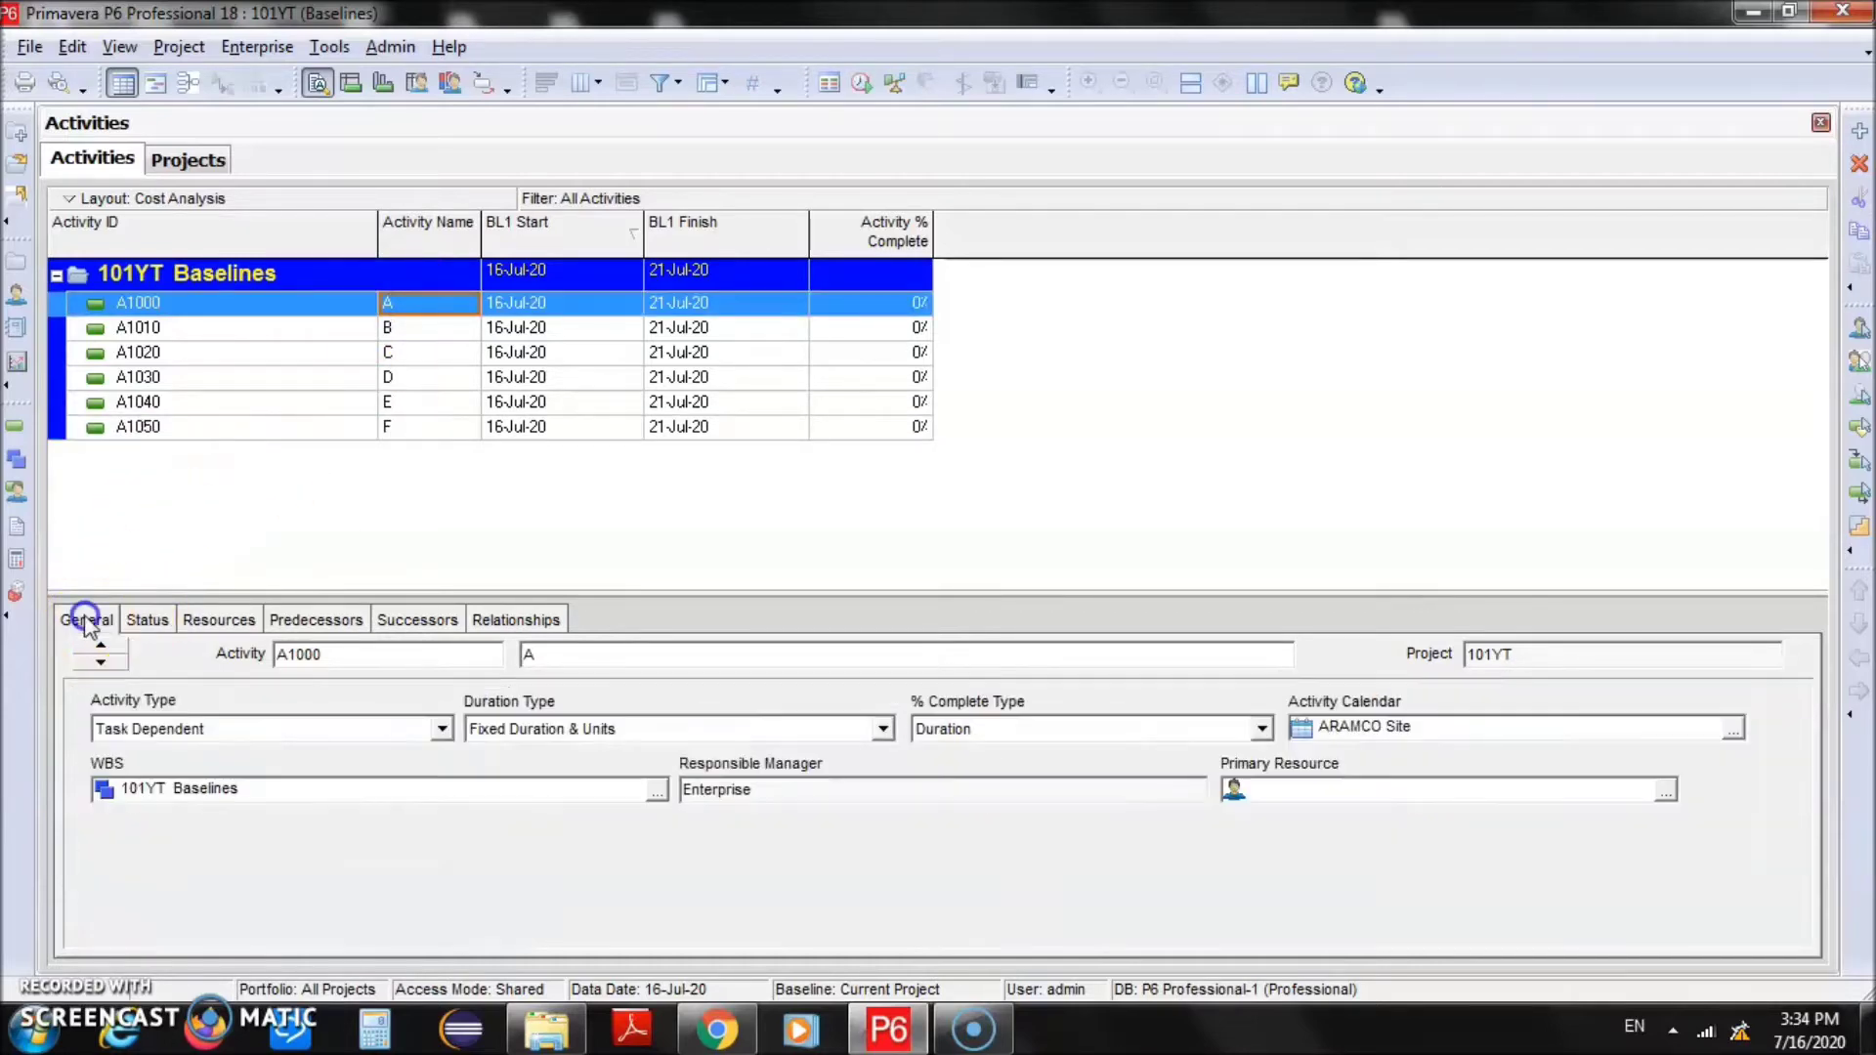
pyautogui.click(146, 620)
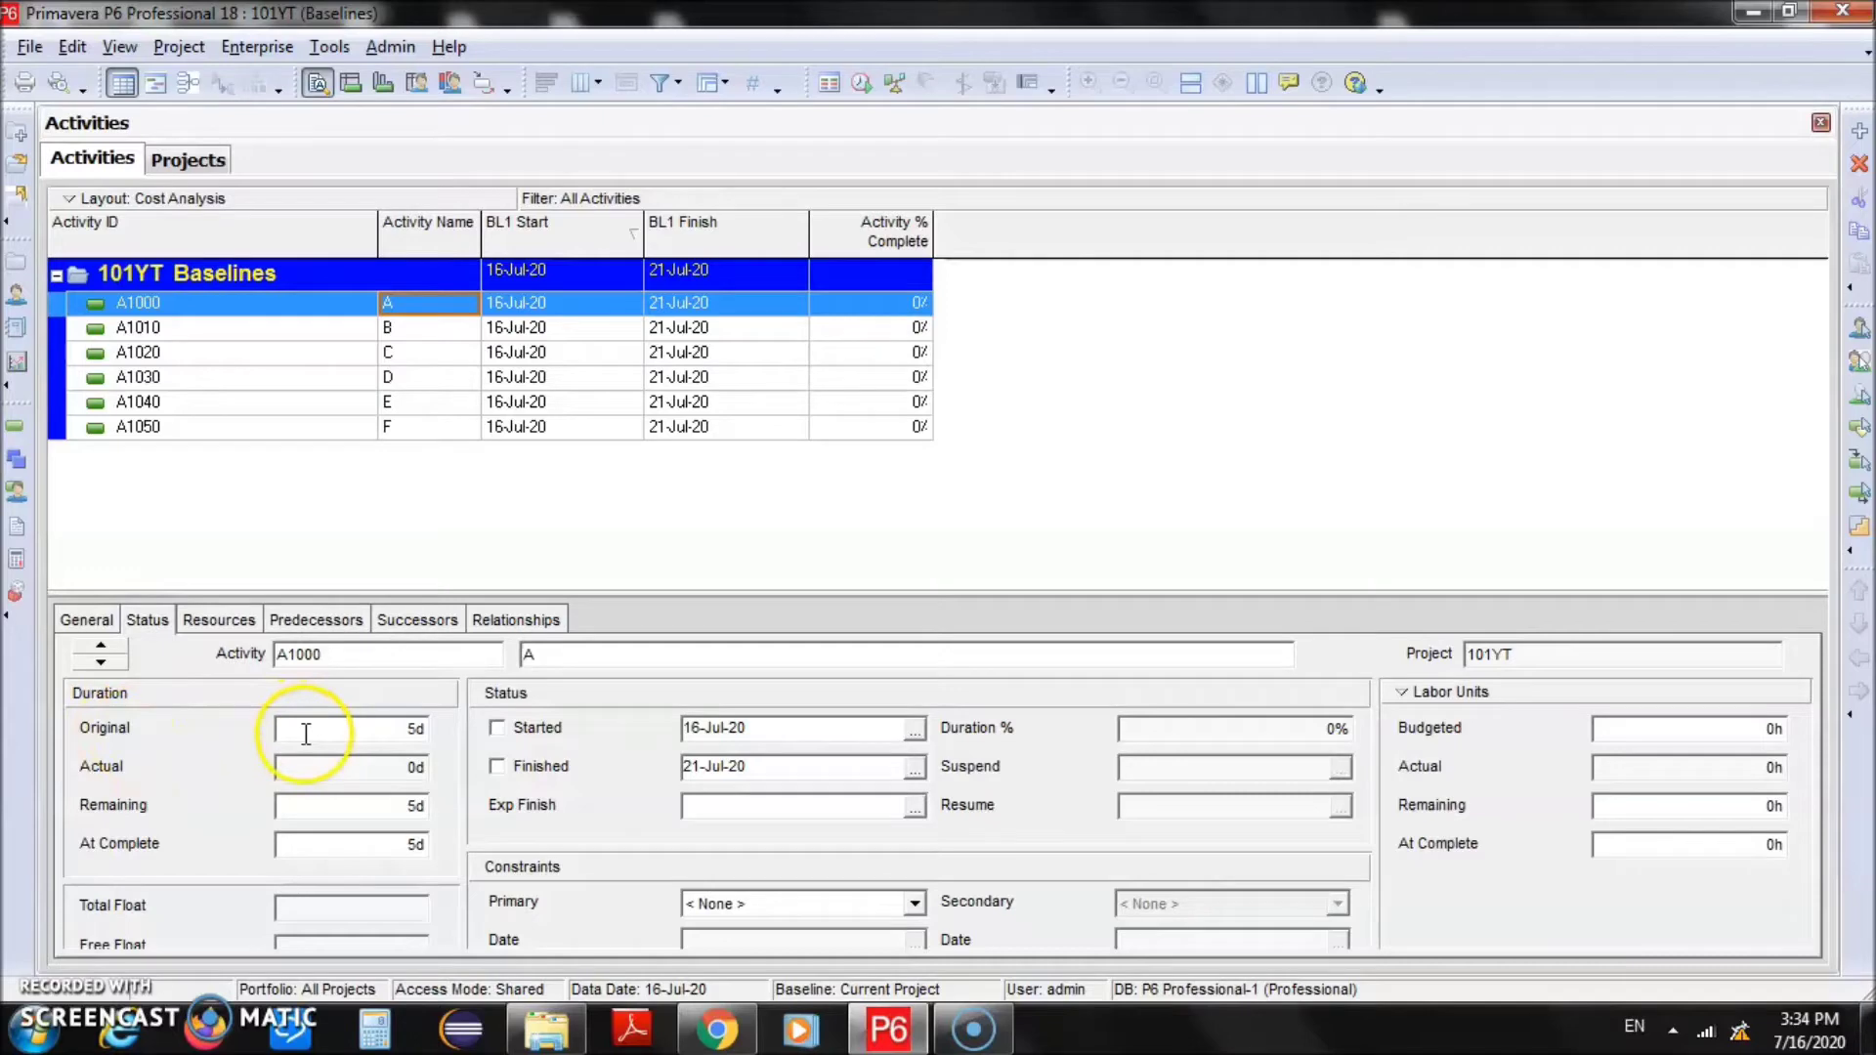
pyautogui.click(364, 733)
pyautogui.doubleClick(365, 733)
pyautogui.press('Return')
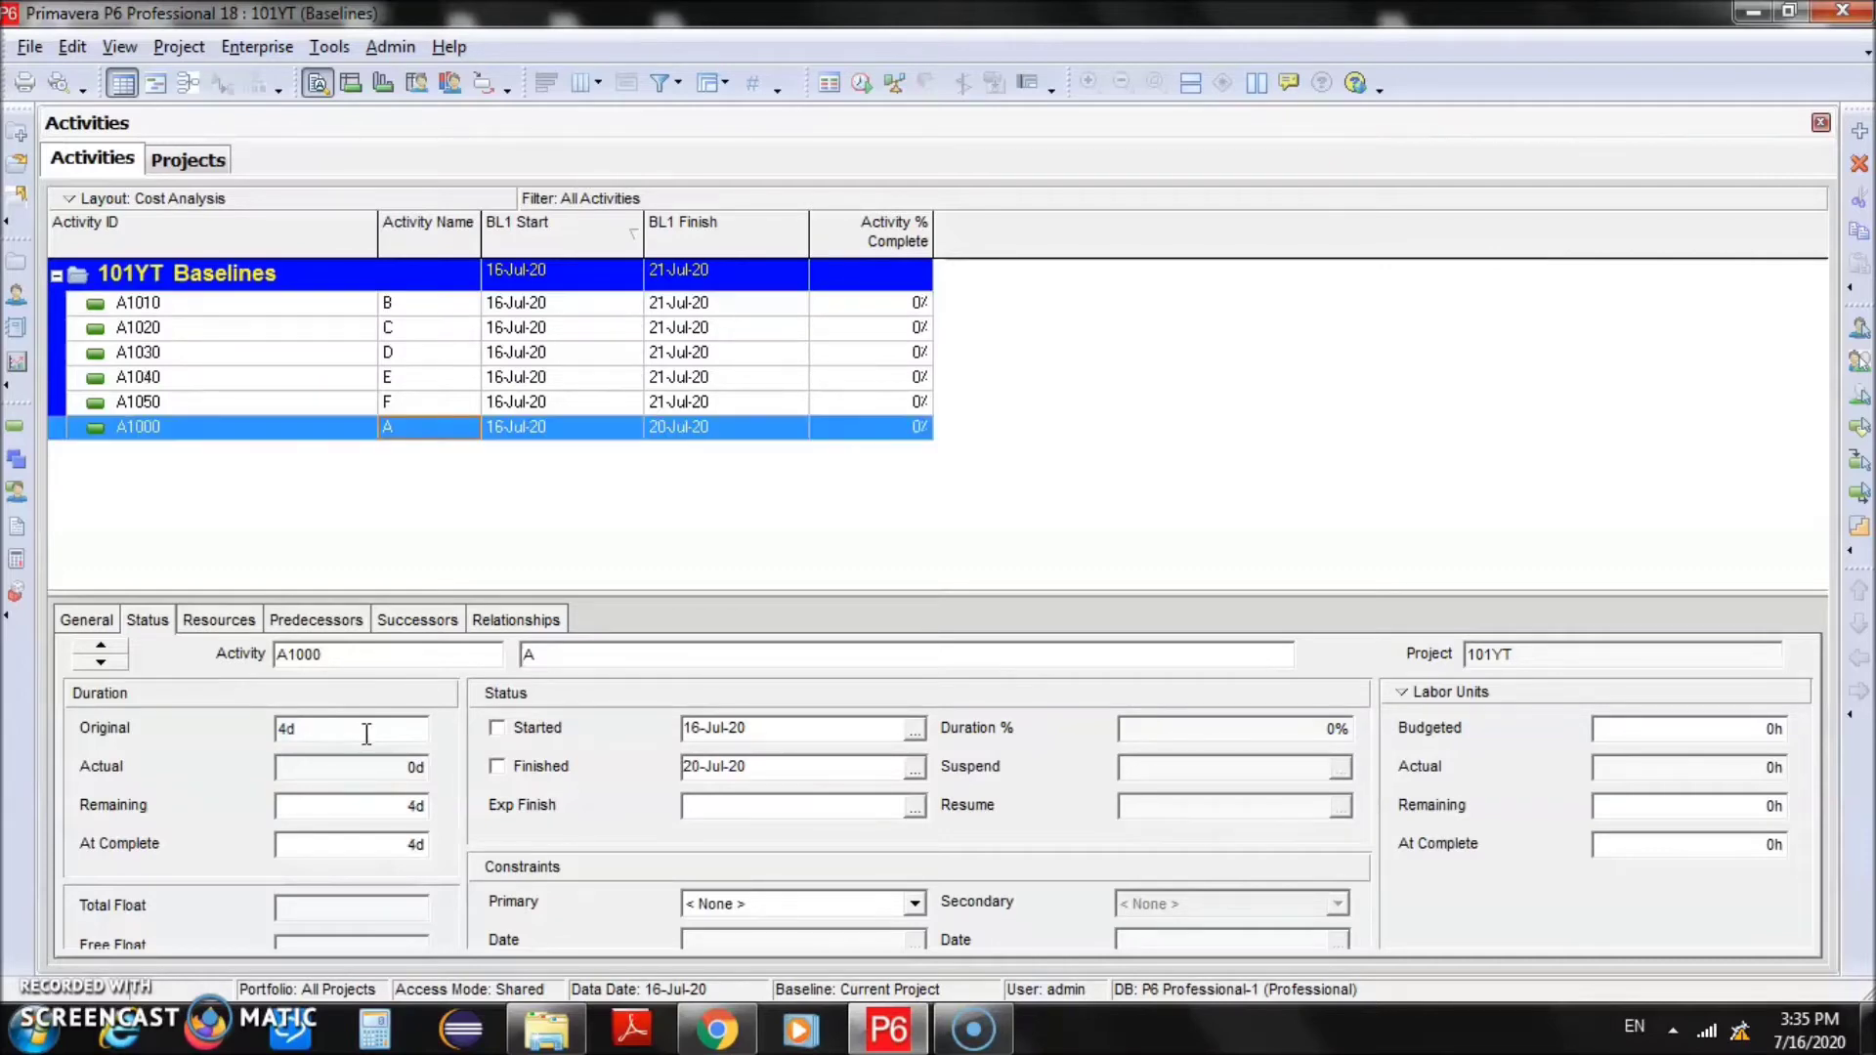
# Set the original duration of activity B to 6 days and of activity C to 2 days
pyautogui.click(416, 309)
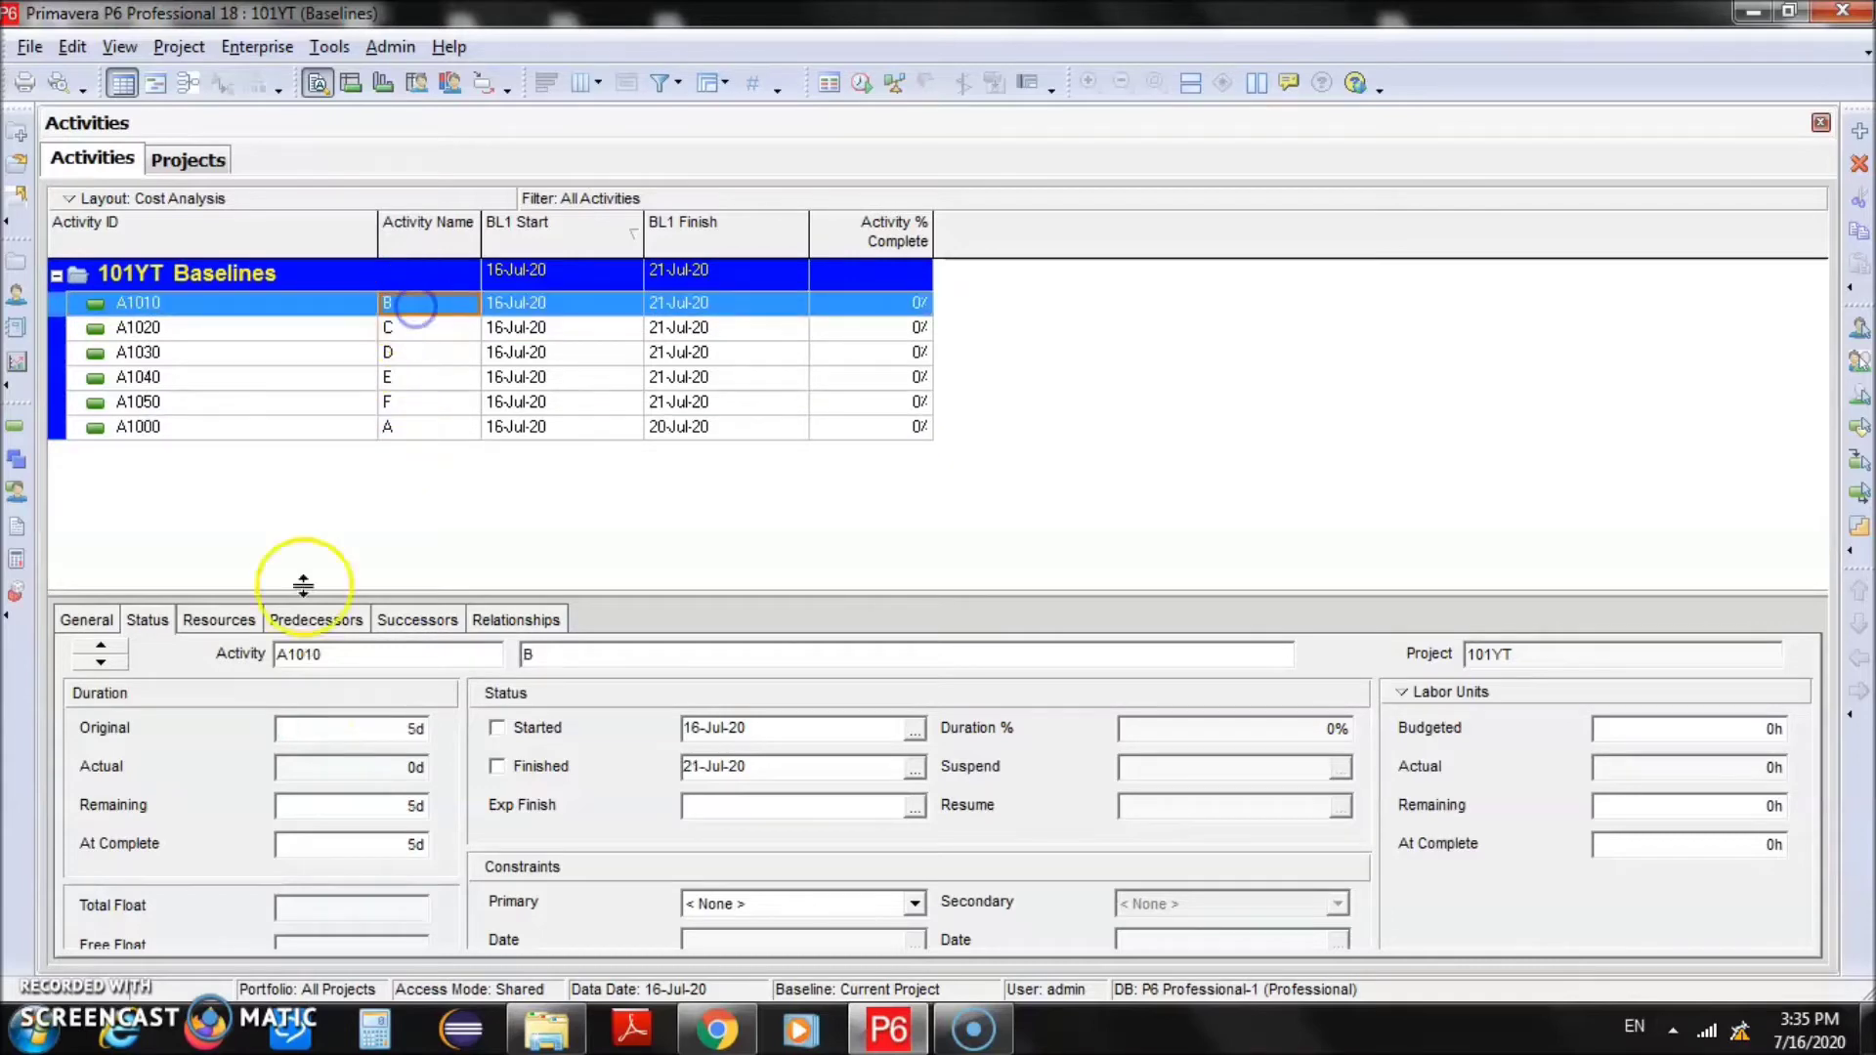
pyautogui.doubleClick(344, 731)
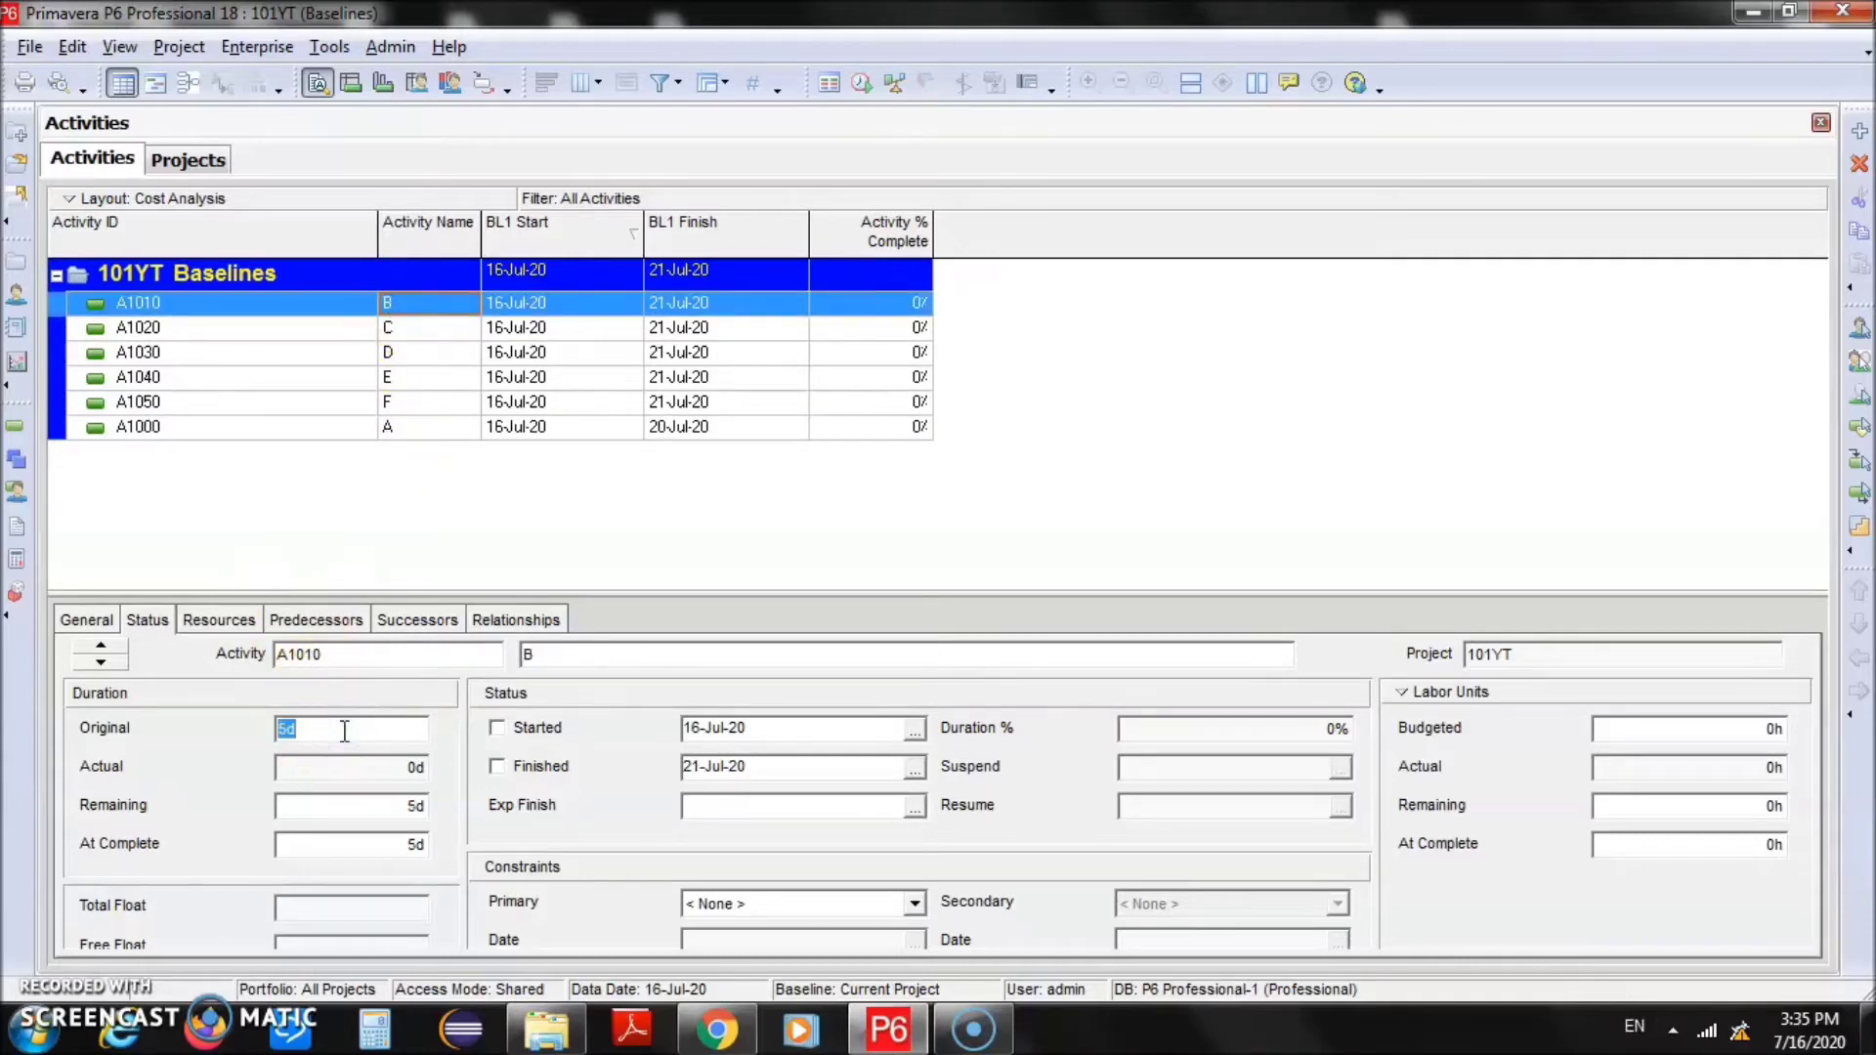
pyautogui.write('6')
pyautogui.press('Return')
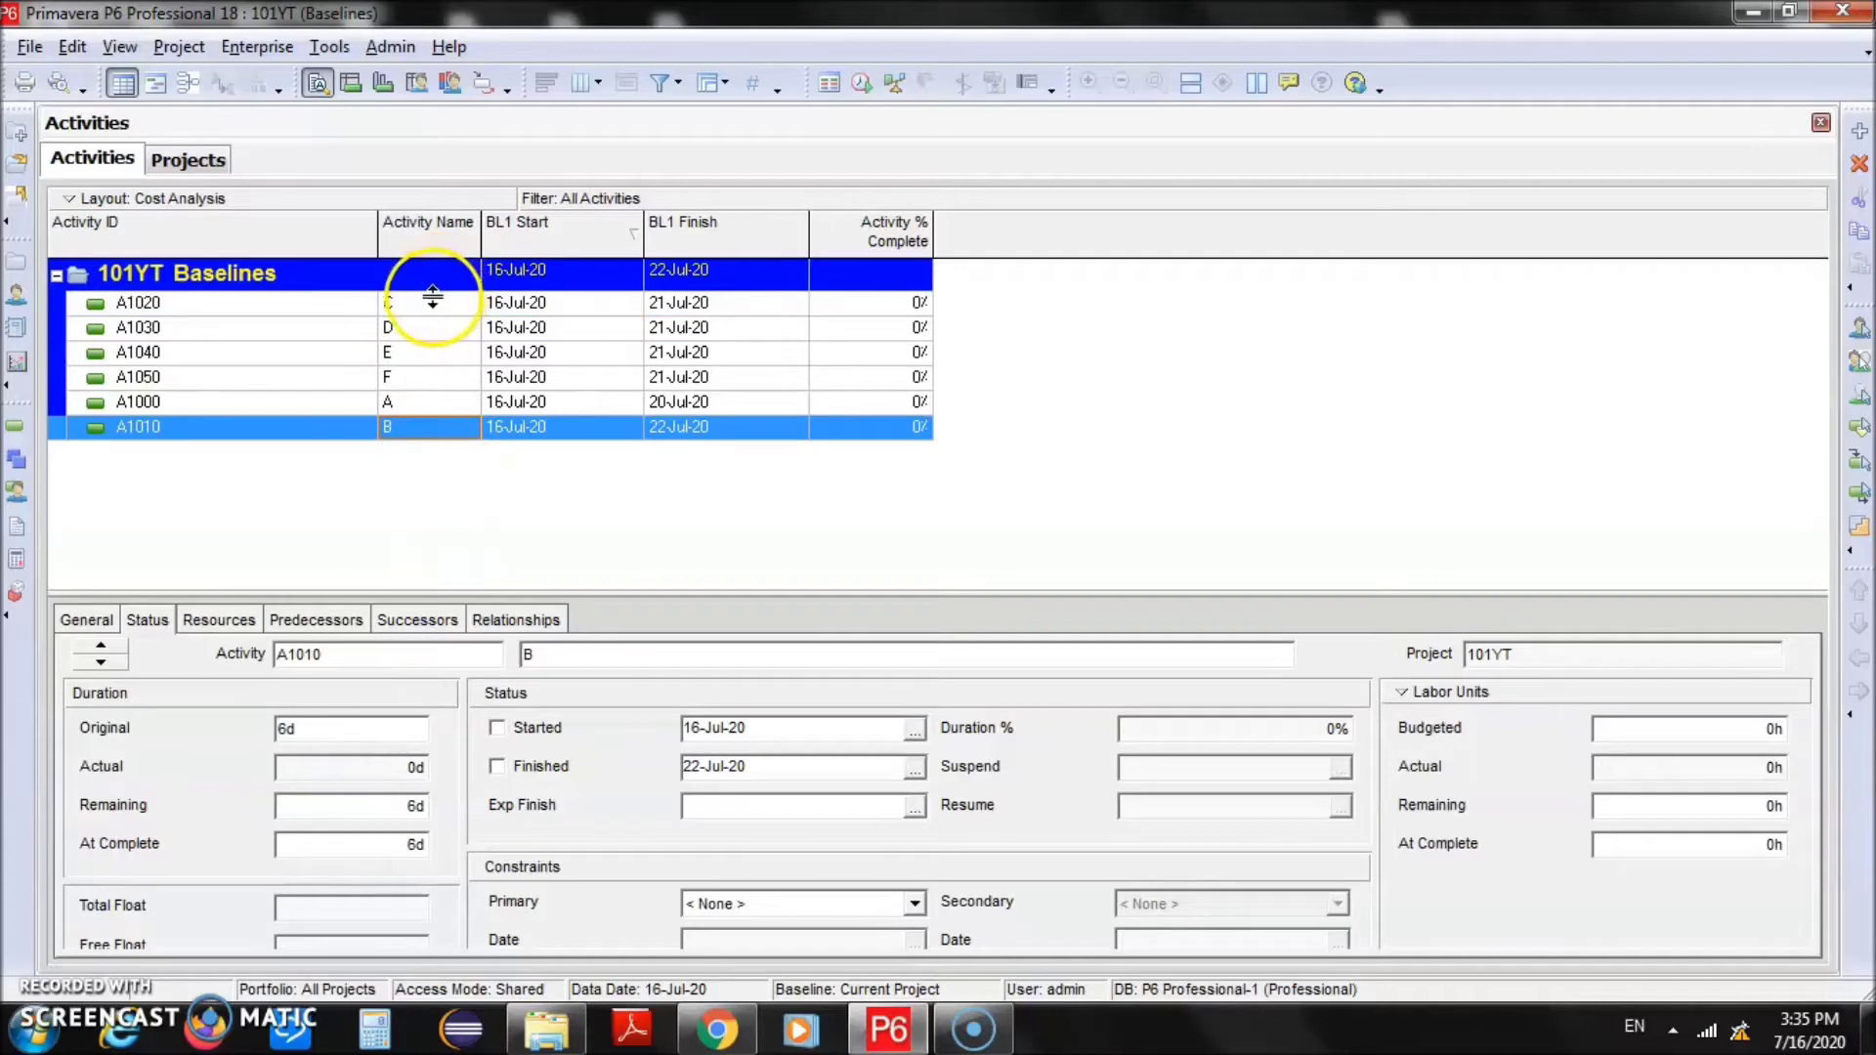
pyautogui.click(433, 301)
pyautogui.doubleClick(332, 731)
pyautogui.write('2')
pyautogui.press('Return')
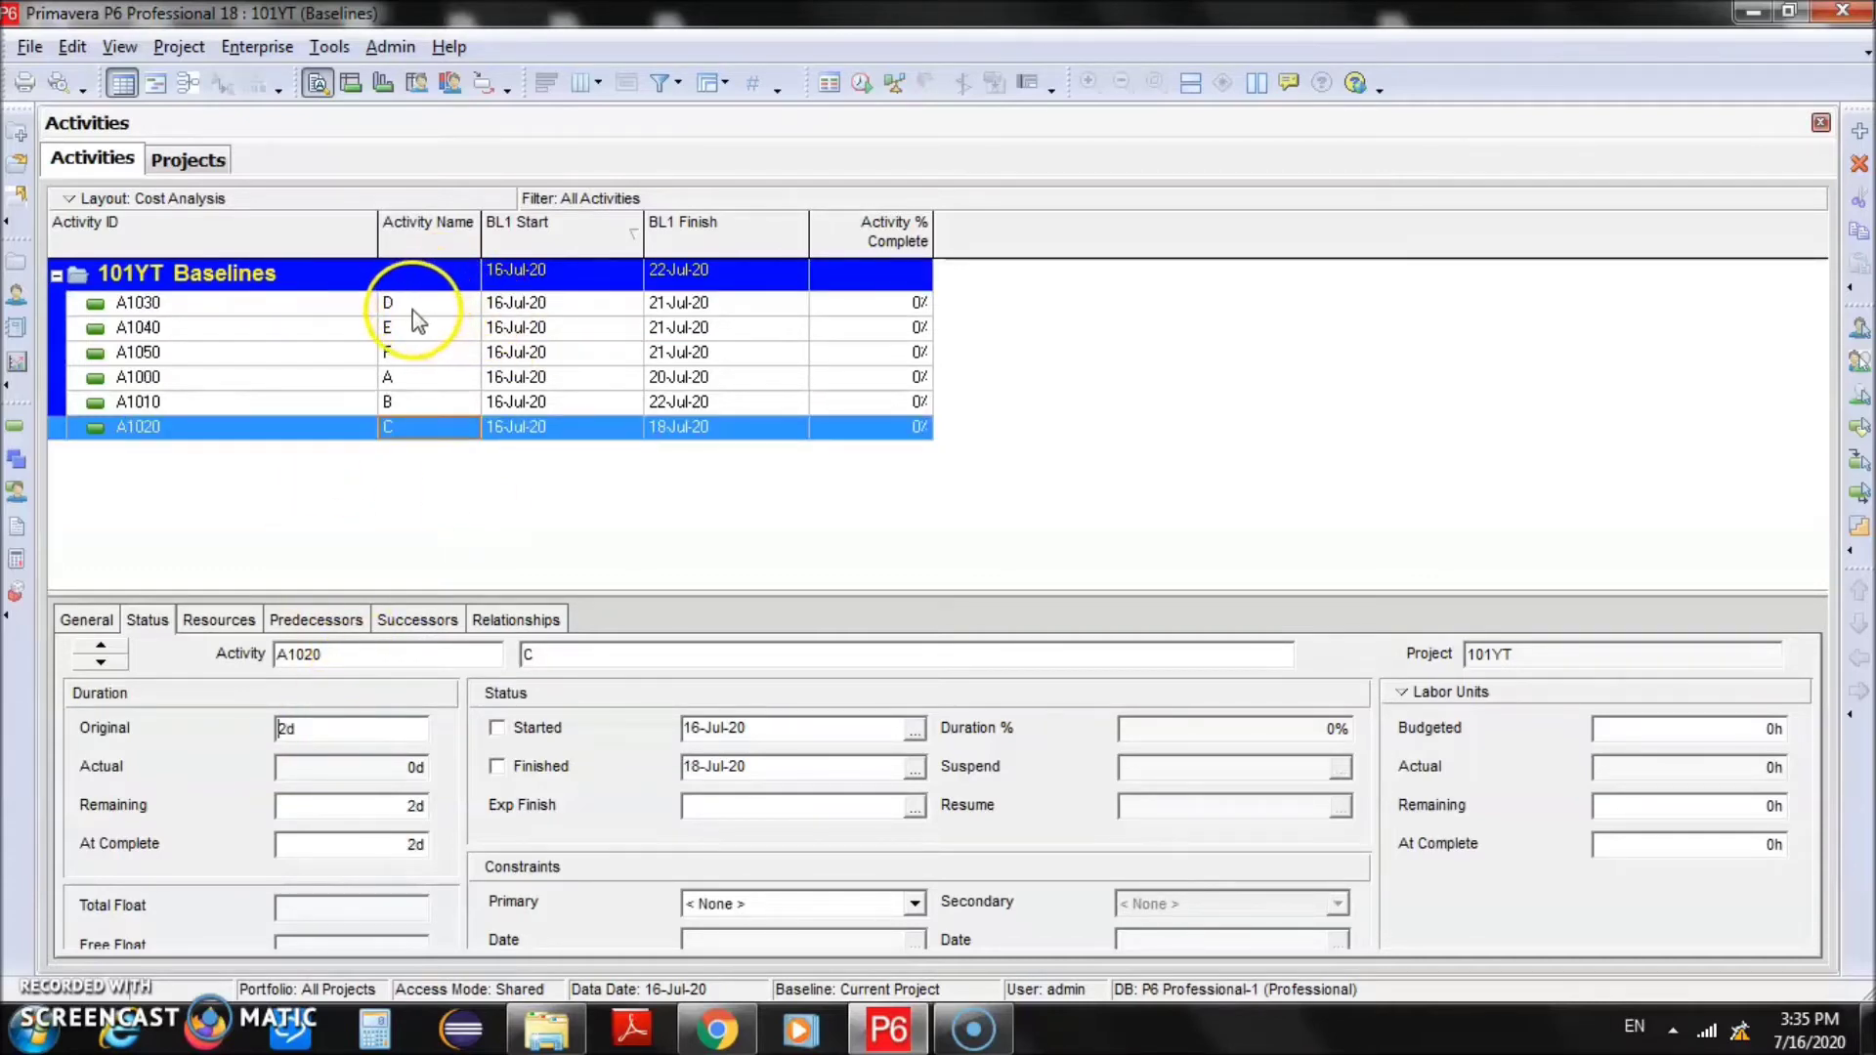
# Set the original duration of activity D to 2 days and of activity E to 6 days
pyautogui.click(412, 309)
pyautogui.doubleClick(333, 728)
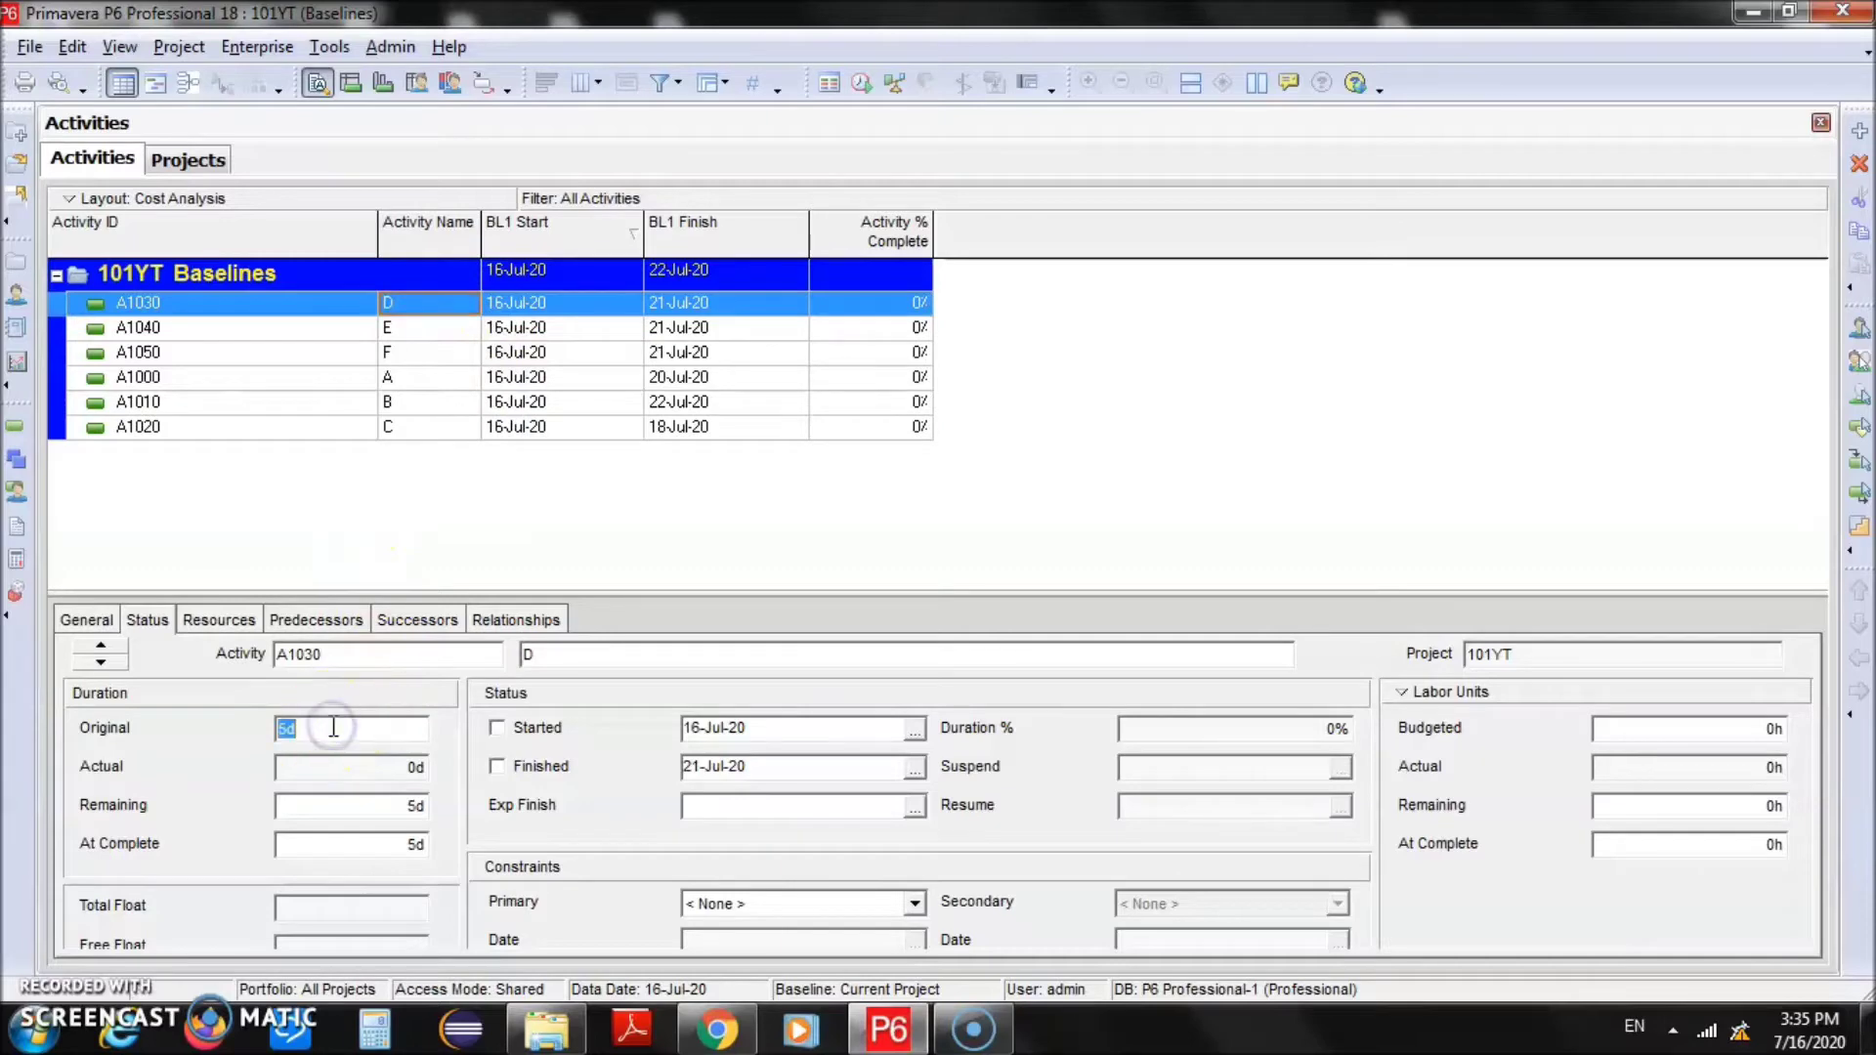
pyautogui.write('2')
pyautogui.press('Return')
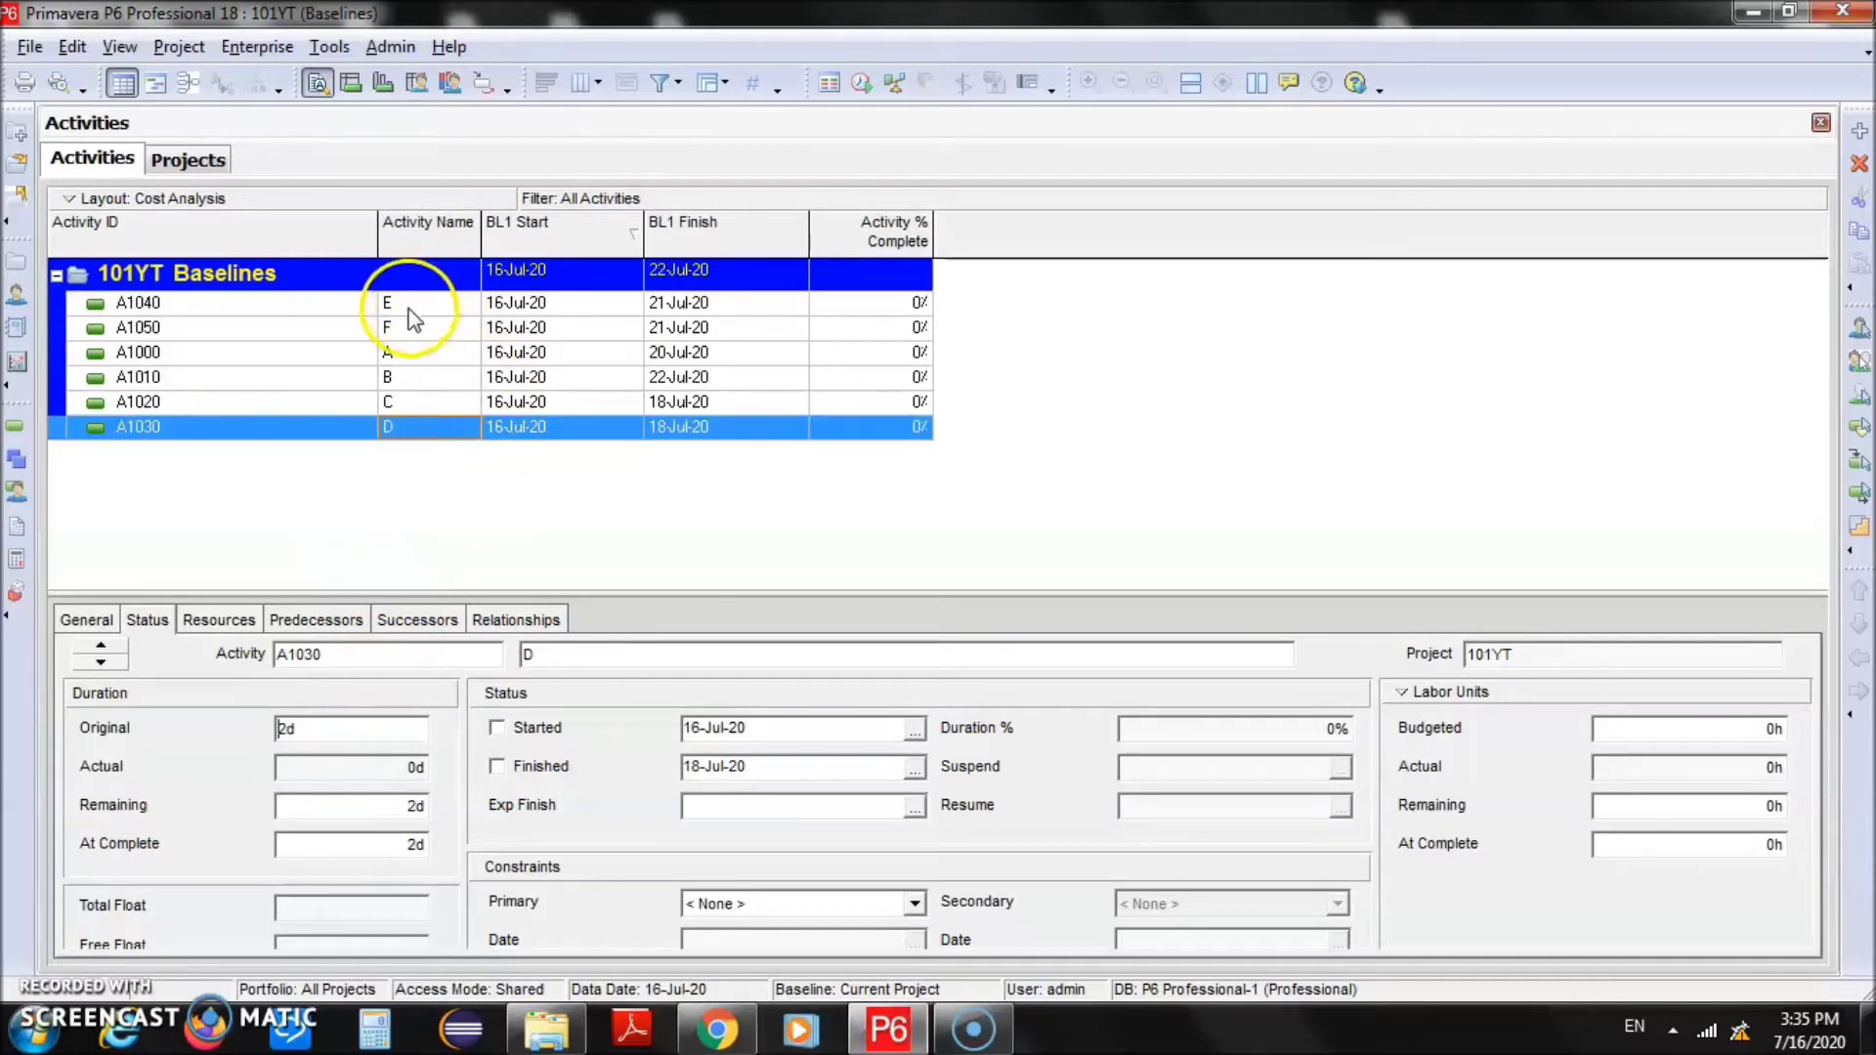
pyautogui.click(411, 305)
pyautogui.doubleClick(337, 727)
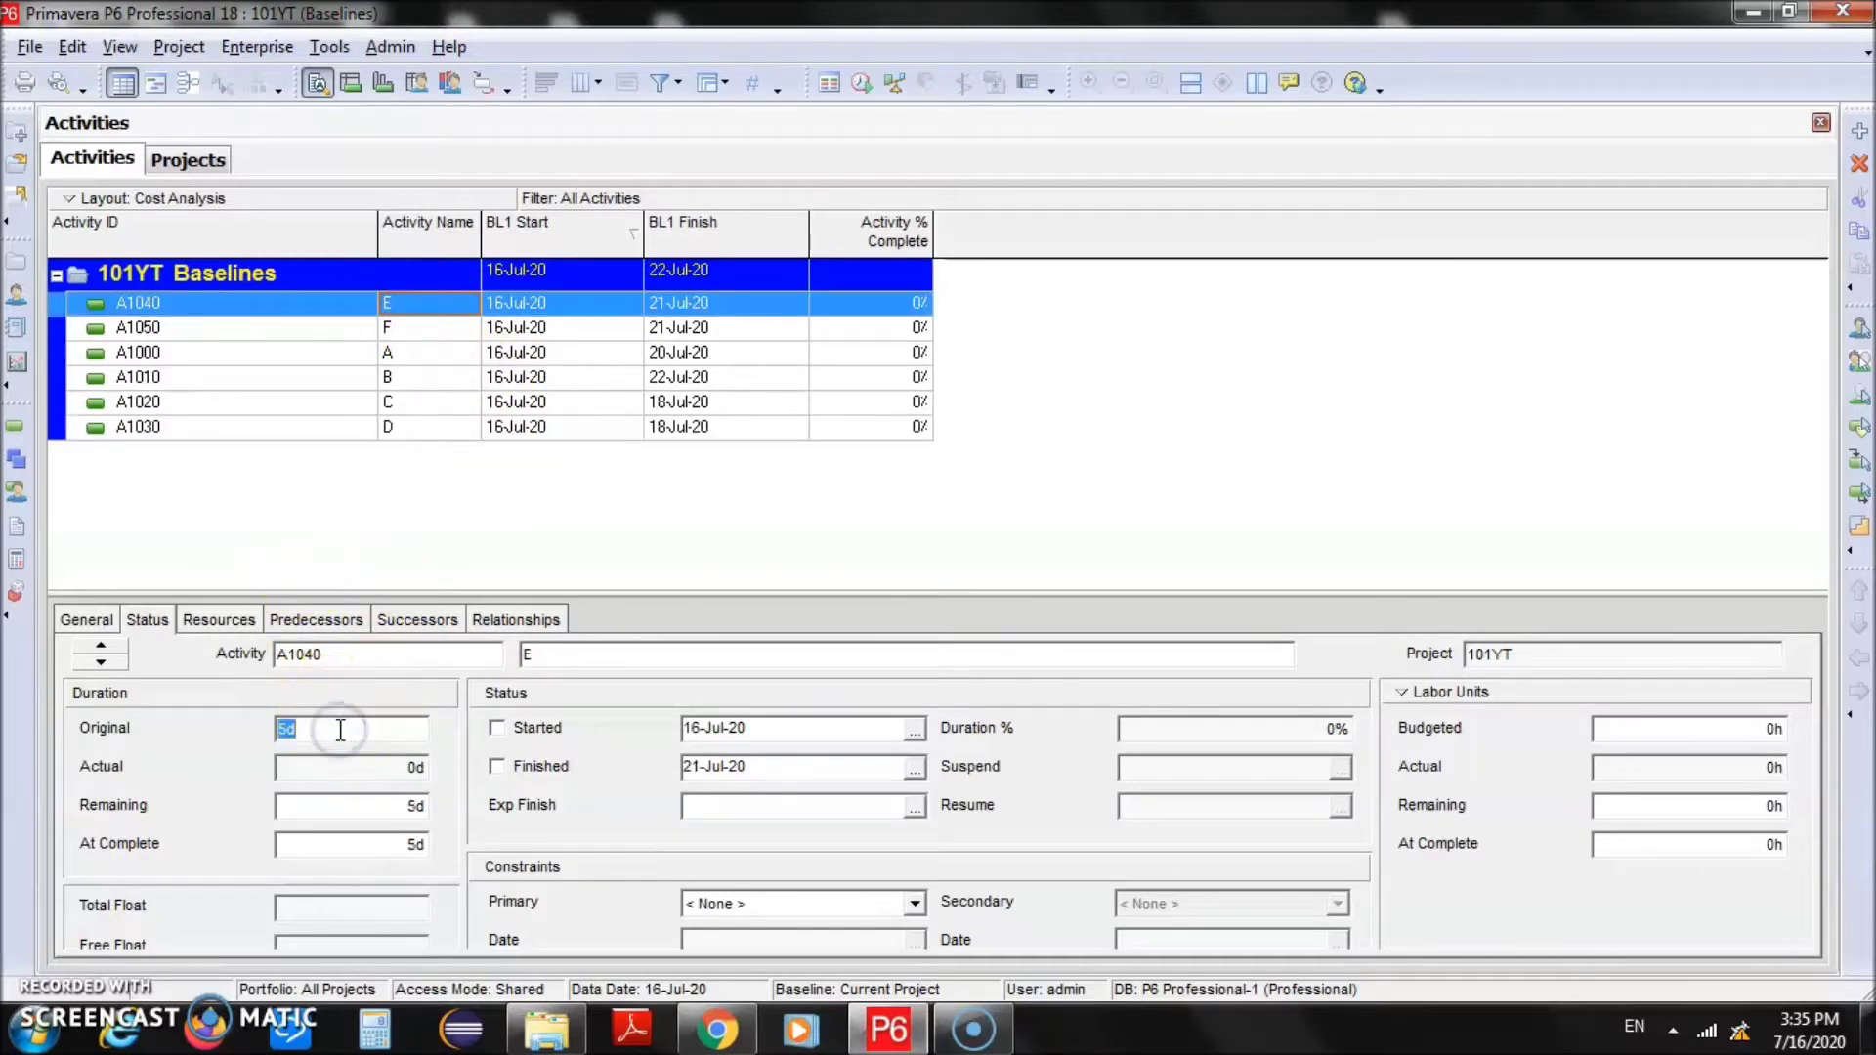
pyautogui.write('6')
pyautogui.press('Return')
# Set the original duration of activity F to 4 days
pyautogui.click(418, 310)
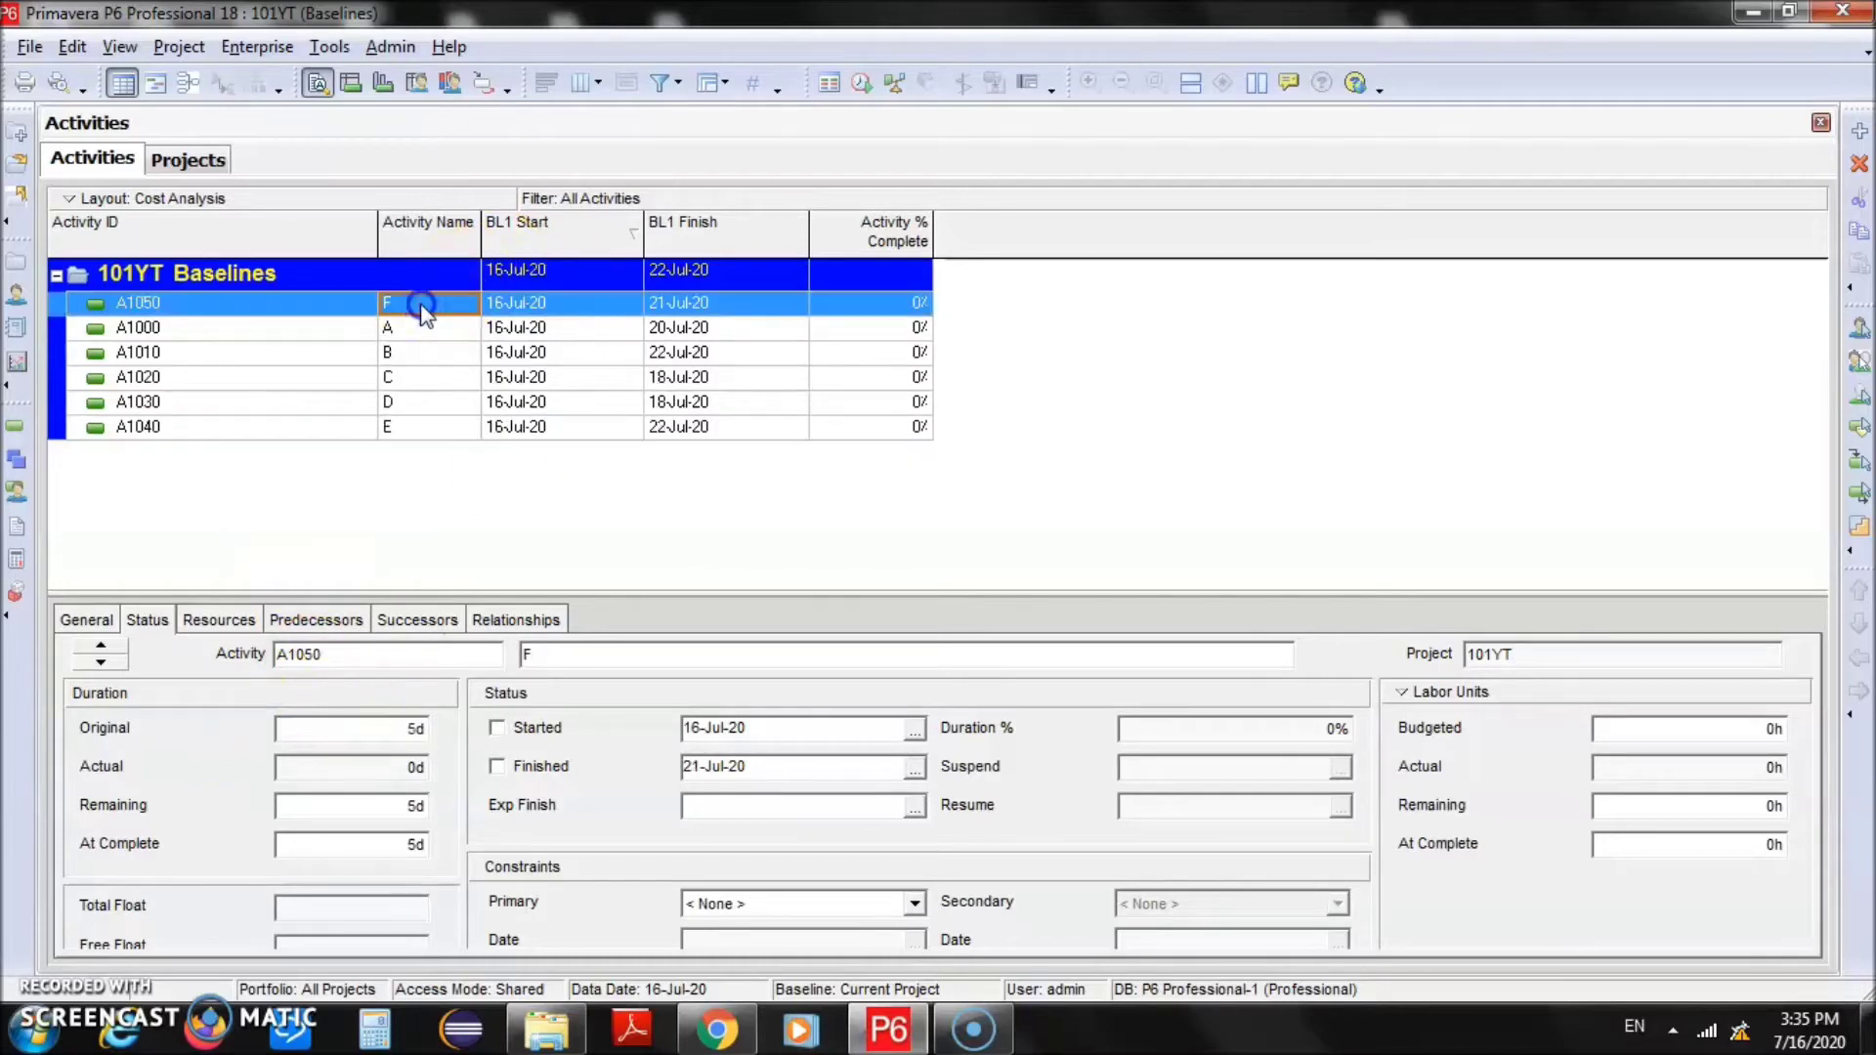
pyautogui.click(324, 726)
pyautogui.doubleClick(325, 727)
pyautogui.write('4')
pyautogui.press('Return')
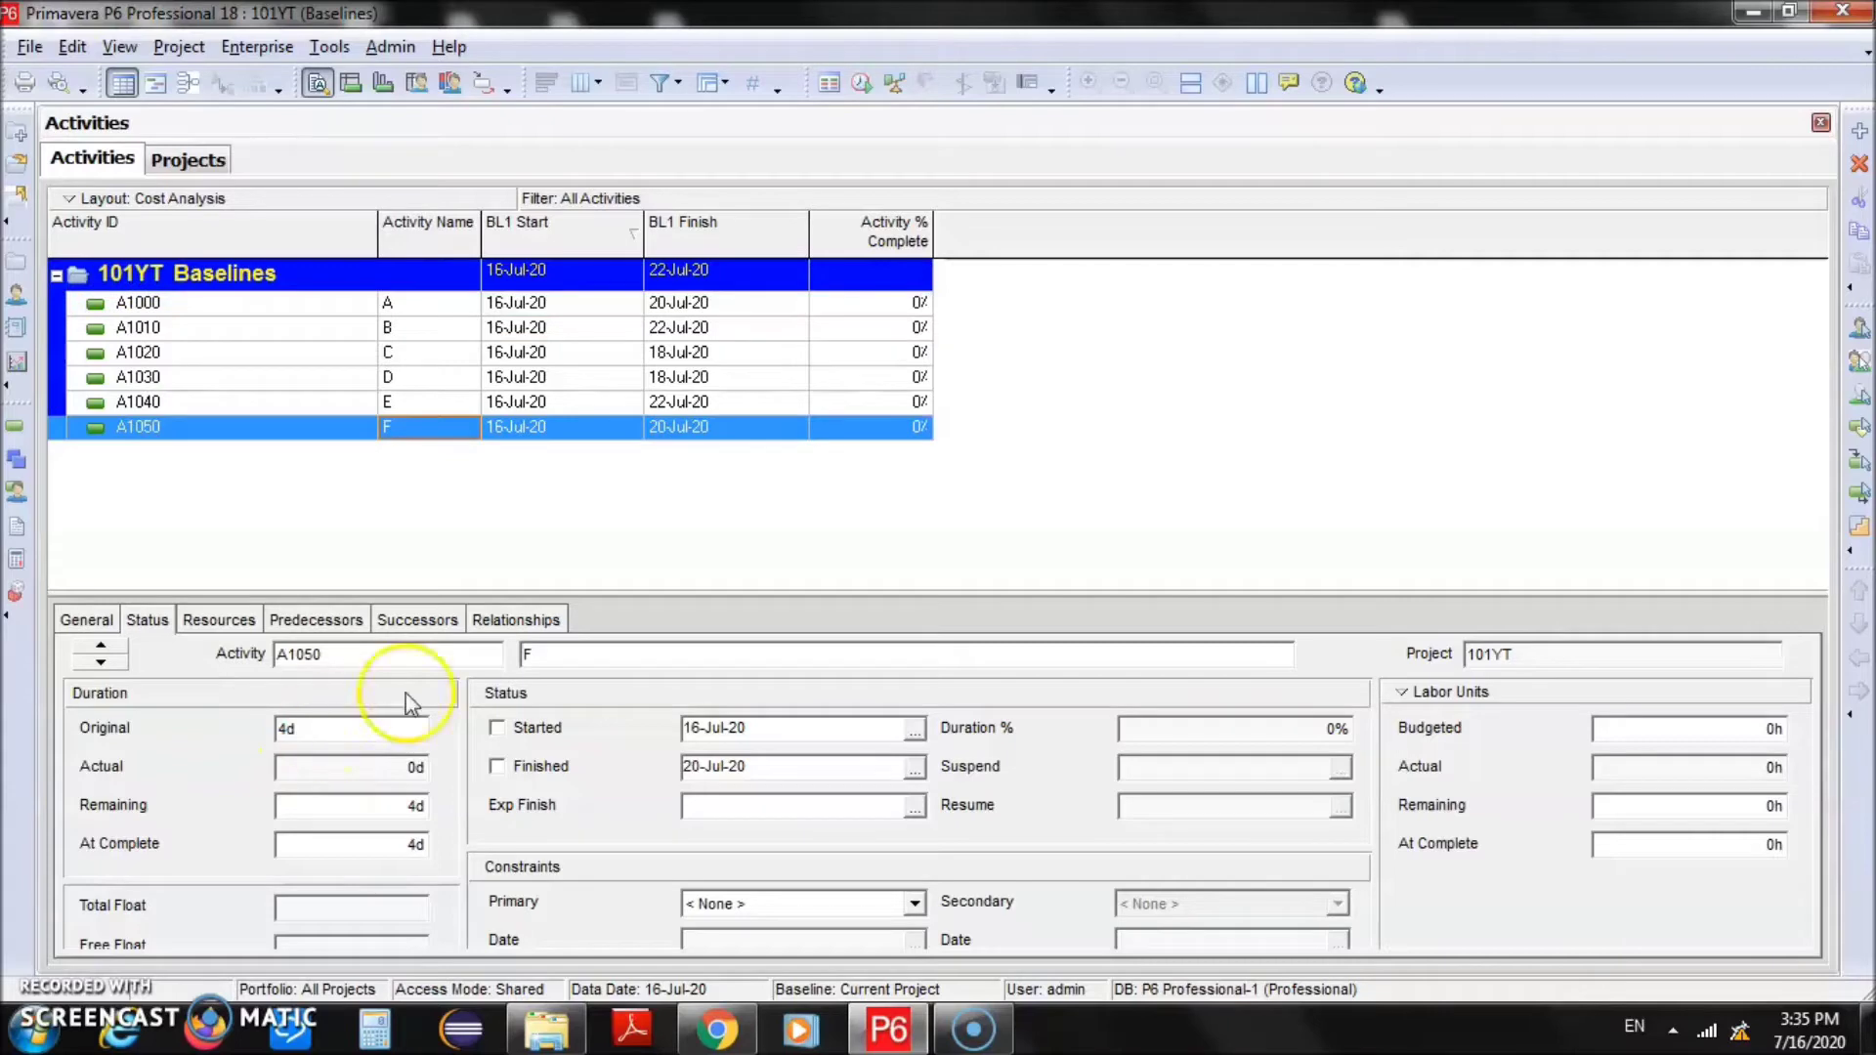
pyautogui.click(409, 305)
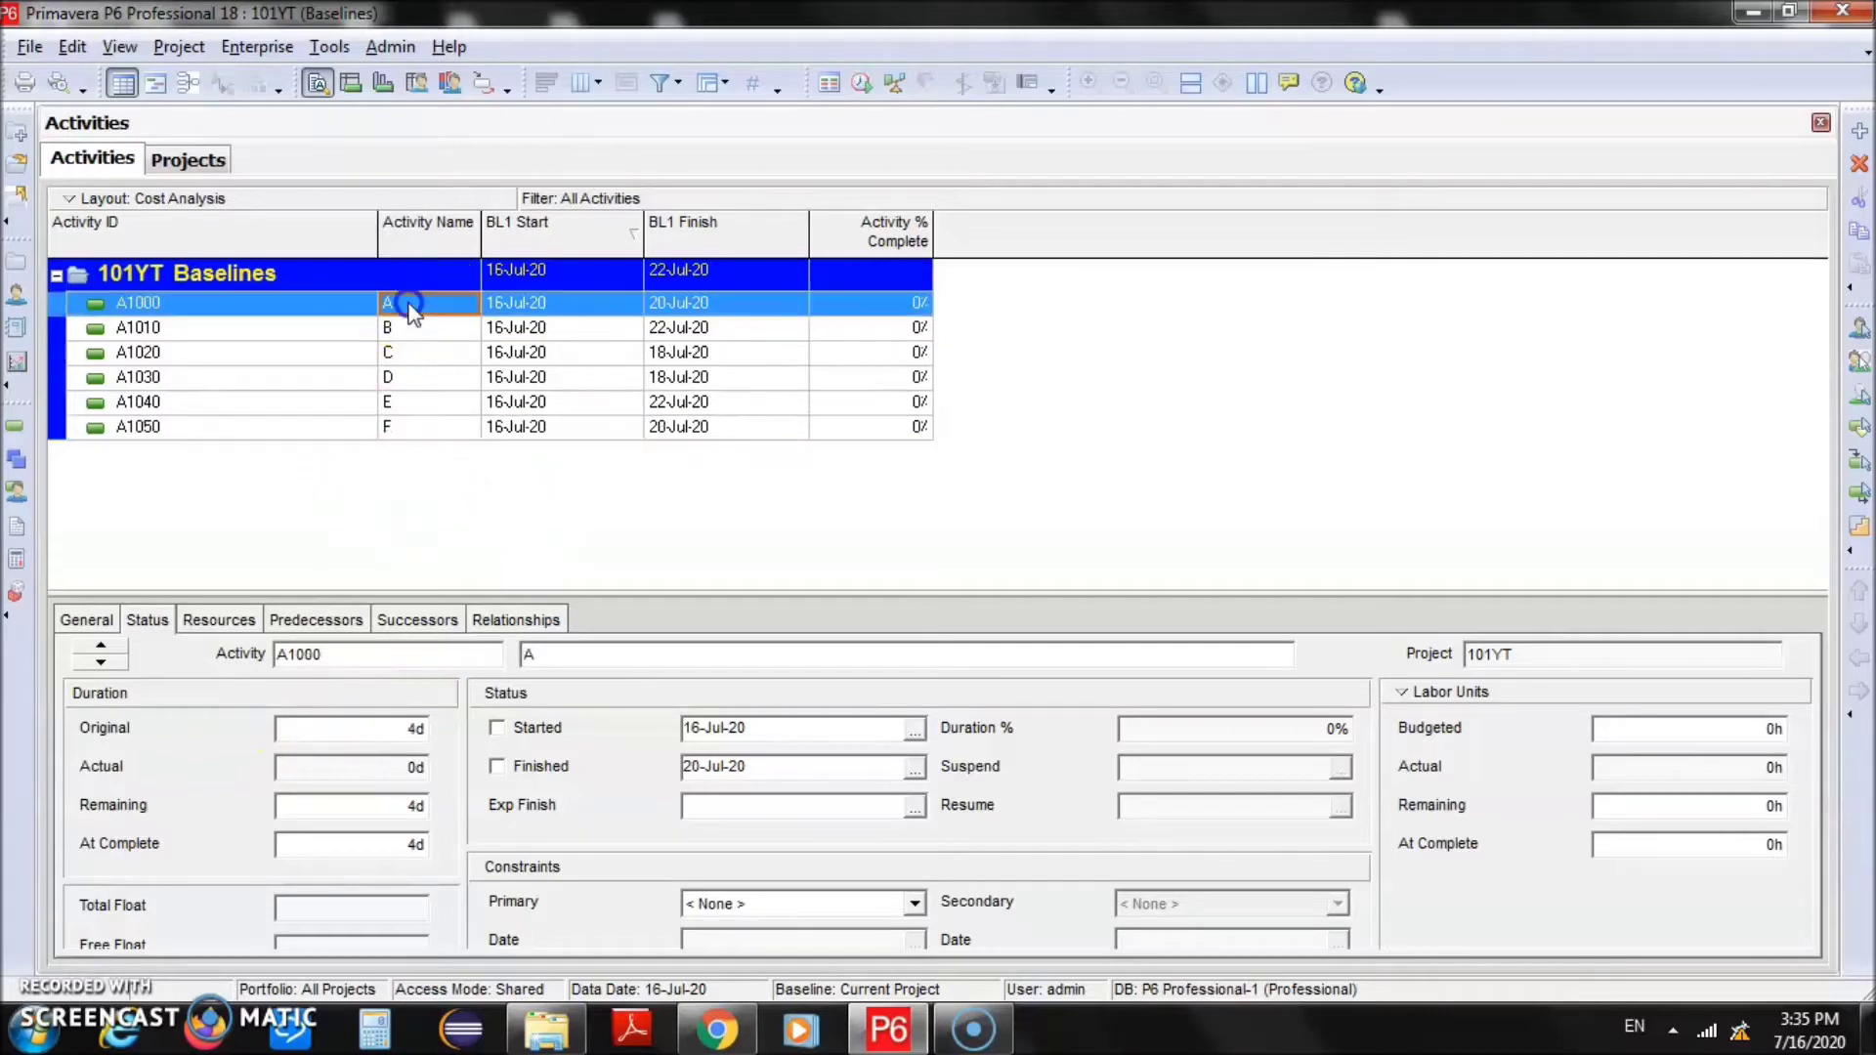
pyautogui.moveTo(409, 305)
pyautogui.mouseDown()
pyautogui.moveTo(578, 305)
pyautogui.moveTo(564, 440)
pyautogui.mouseUp()
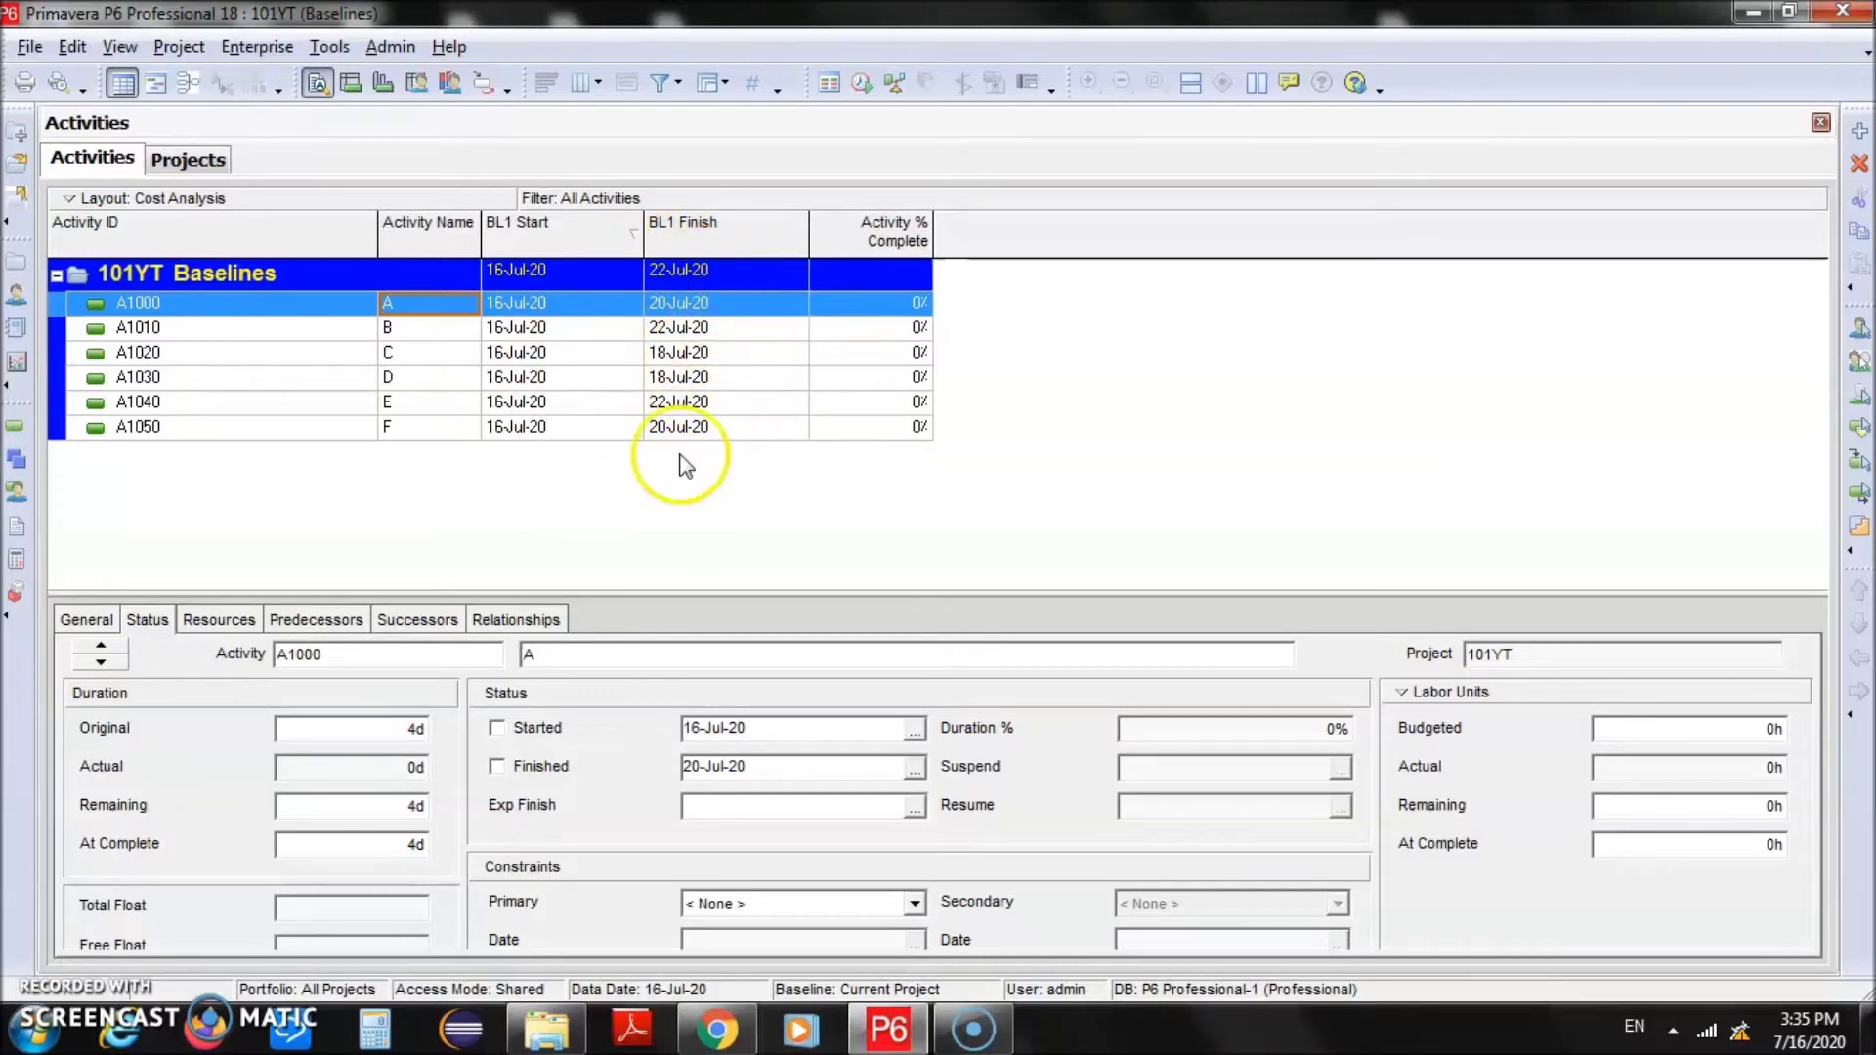
pyautogui.click(568, 354)
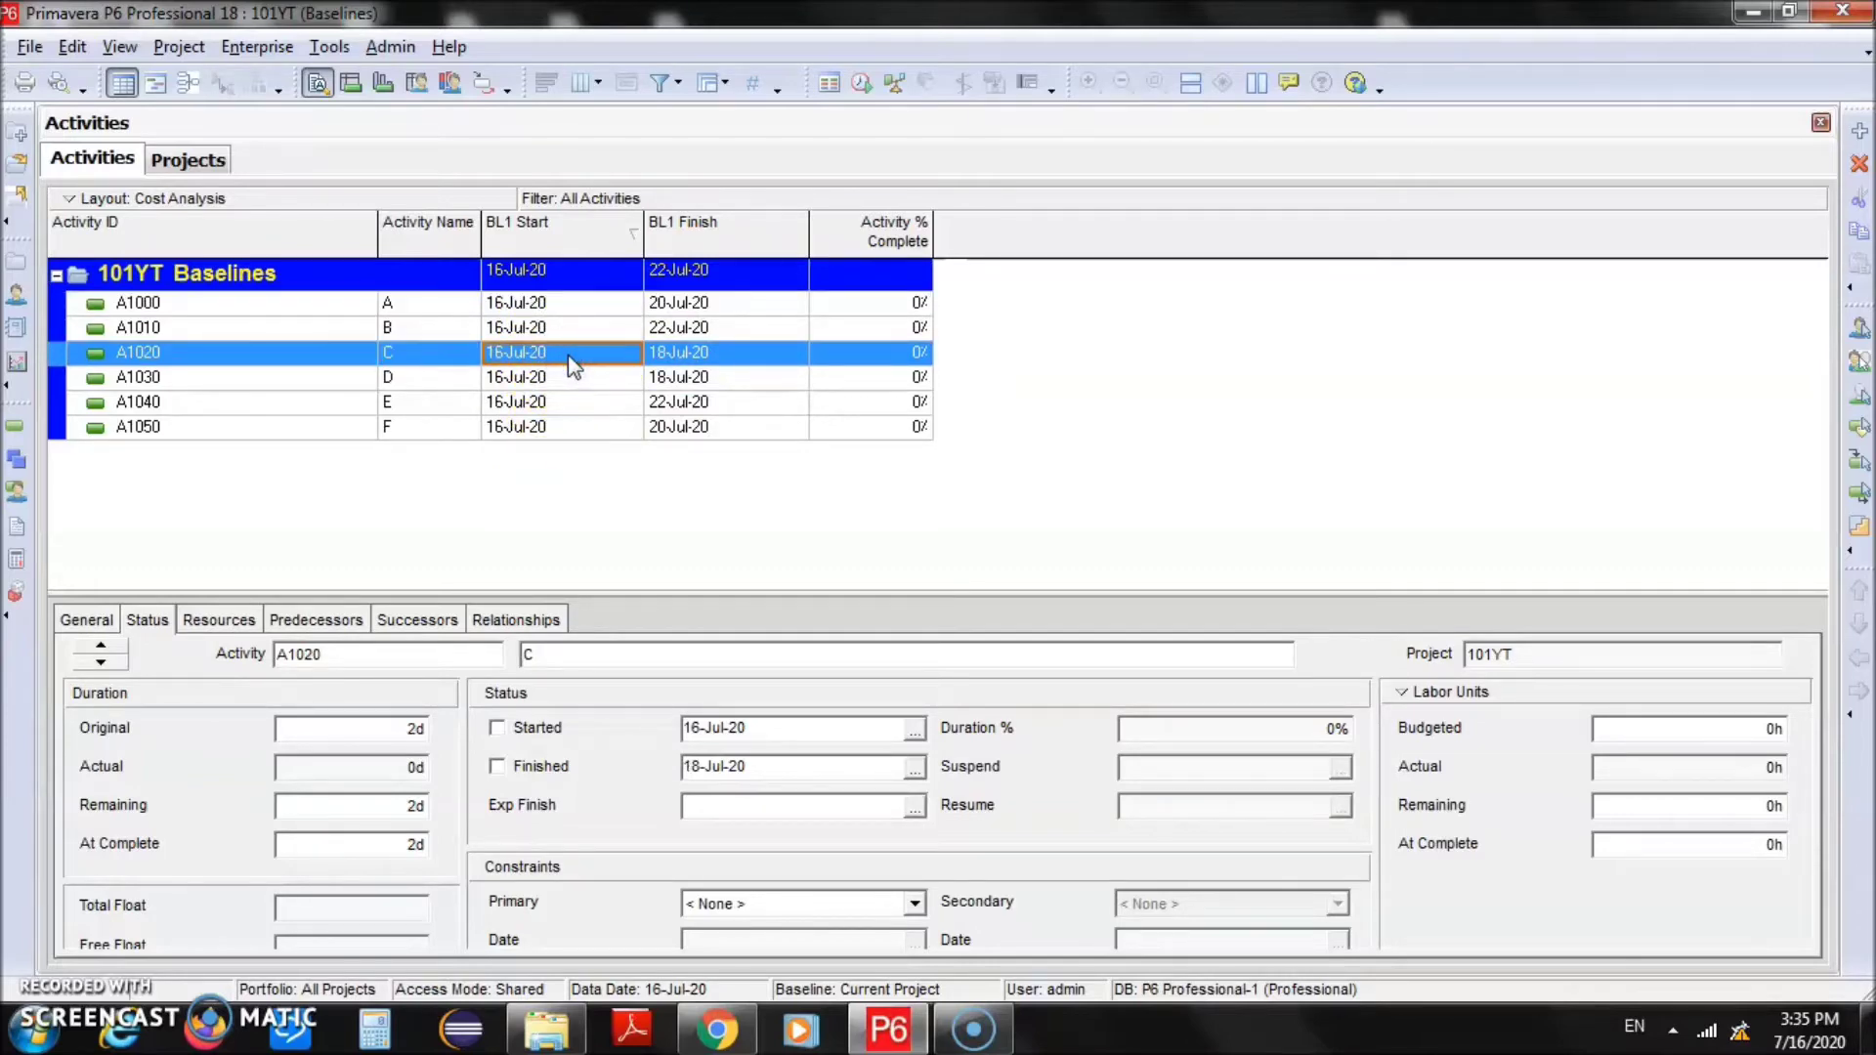
pyautogui.click(409, 303)
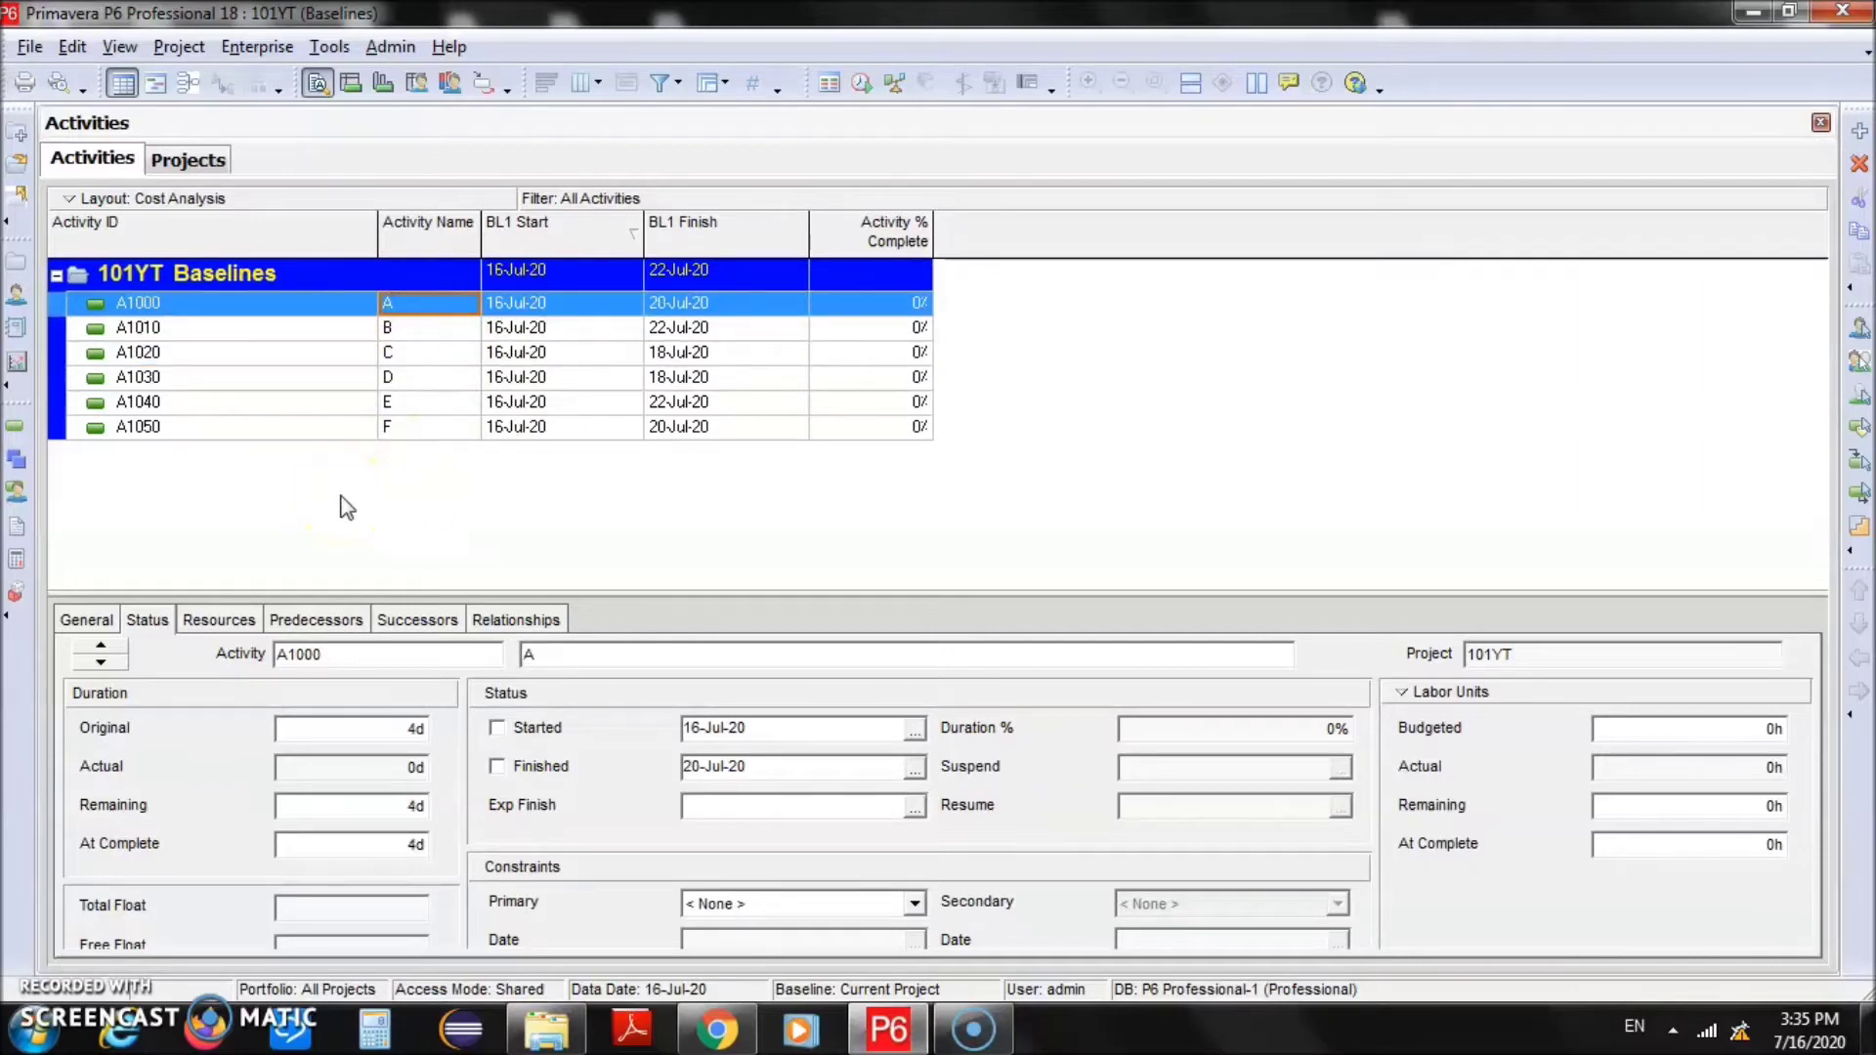
pyautogui.click(435, 379)
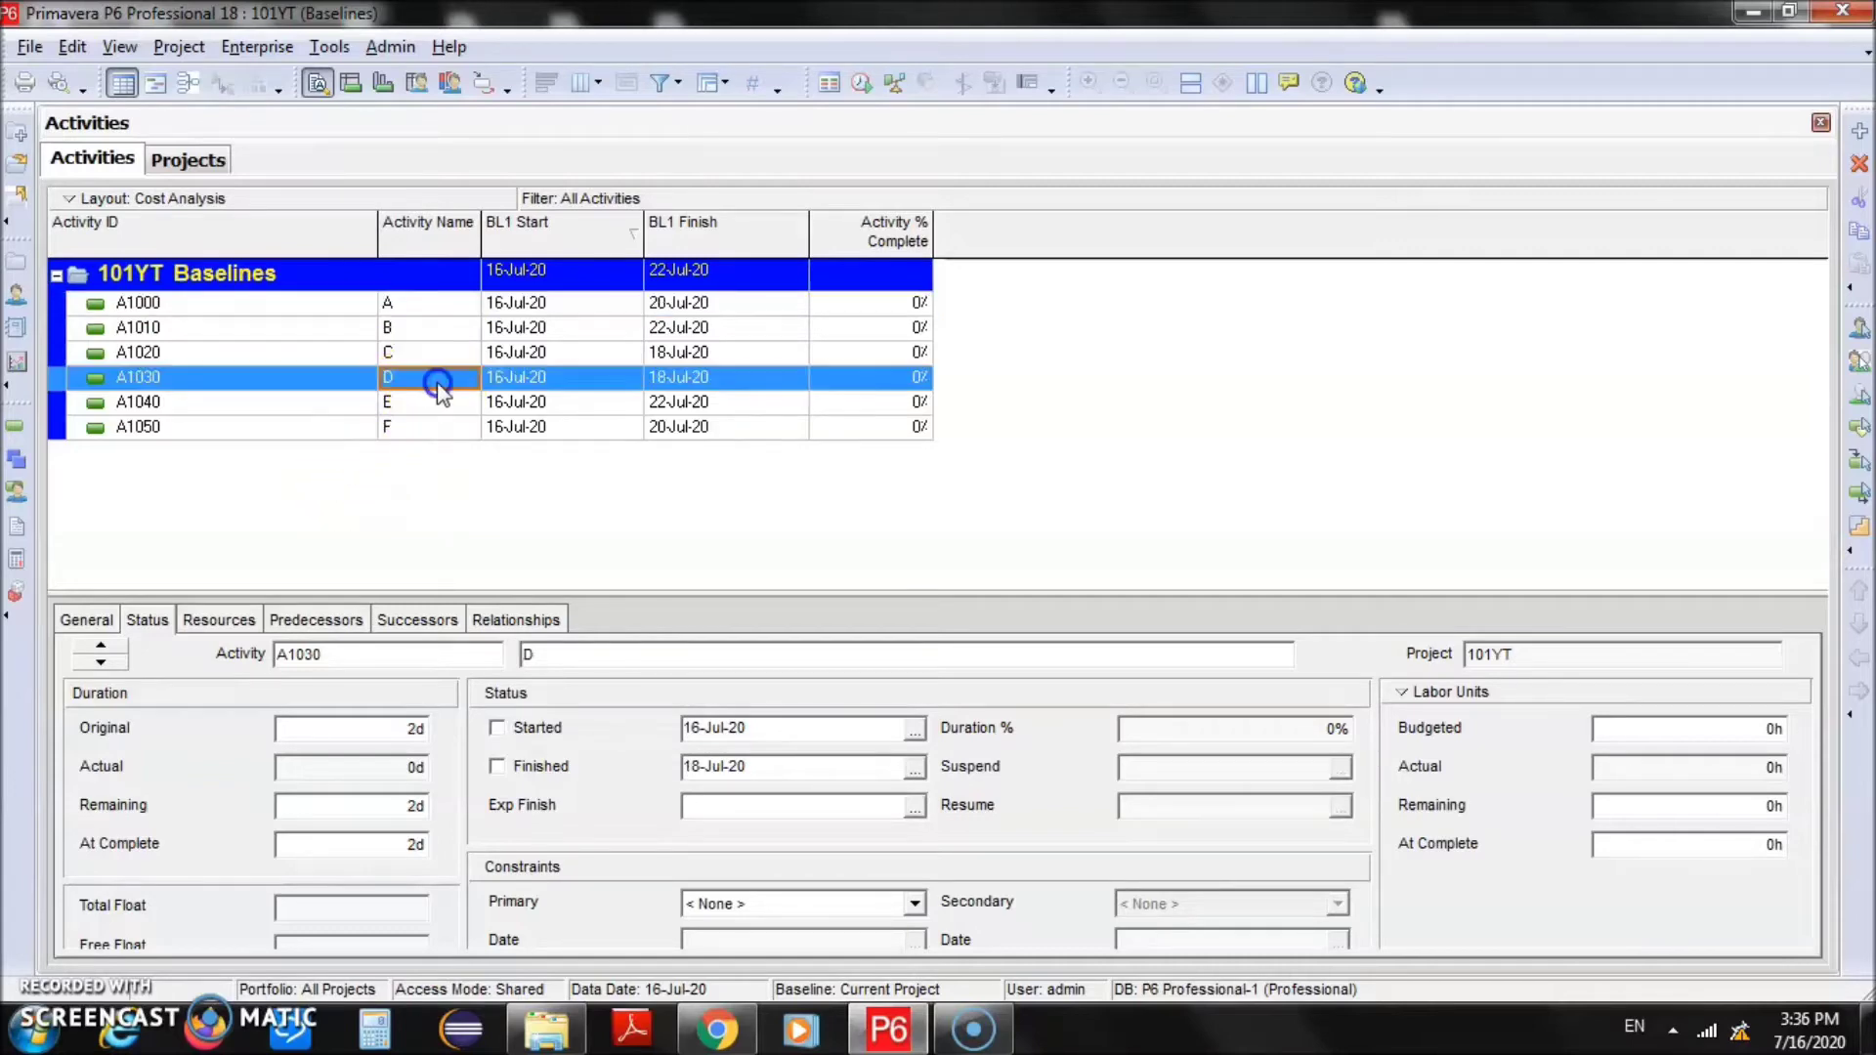
# Assign activity B (A1010) as the finish-to-start successor of activity A
pyautogui.click(422, 305)
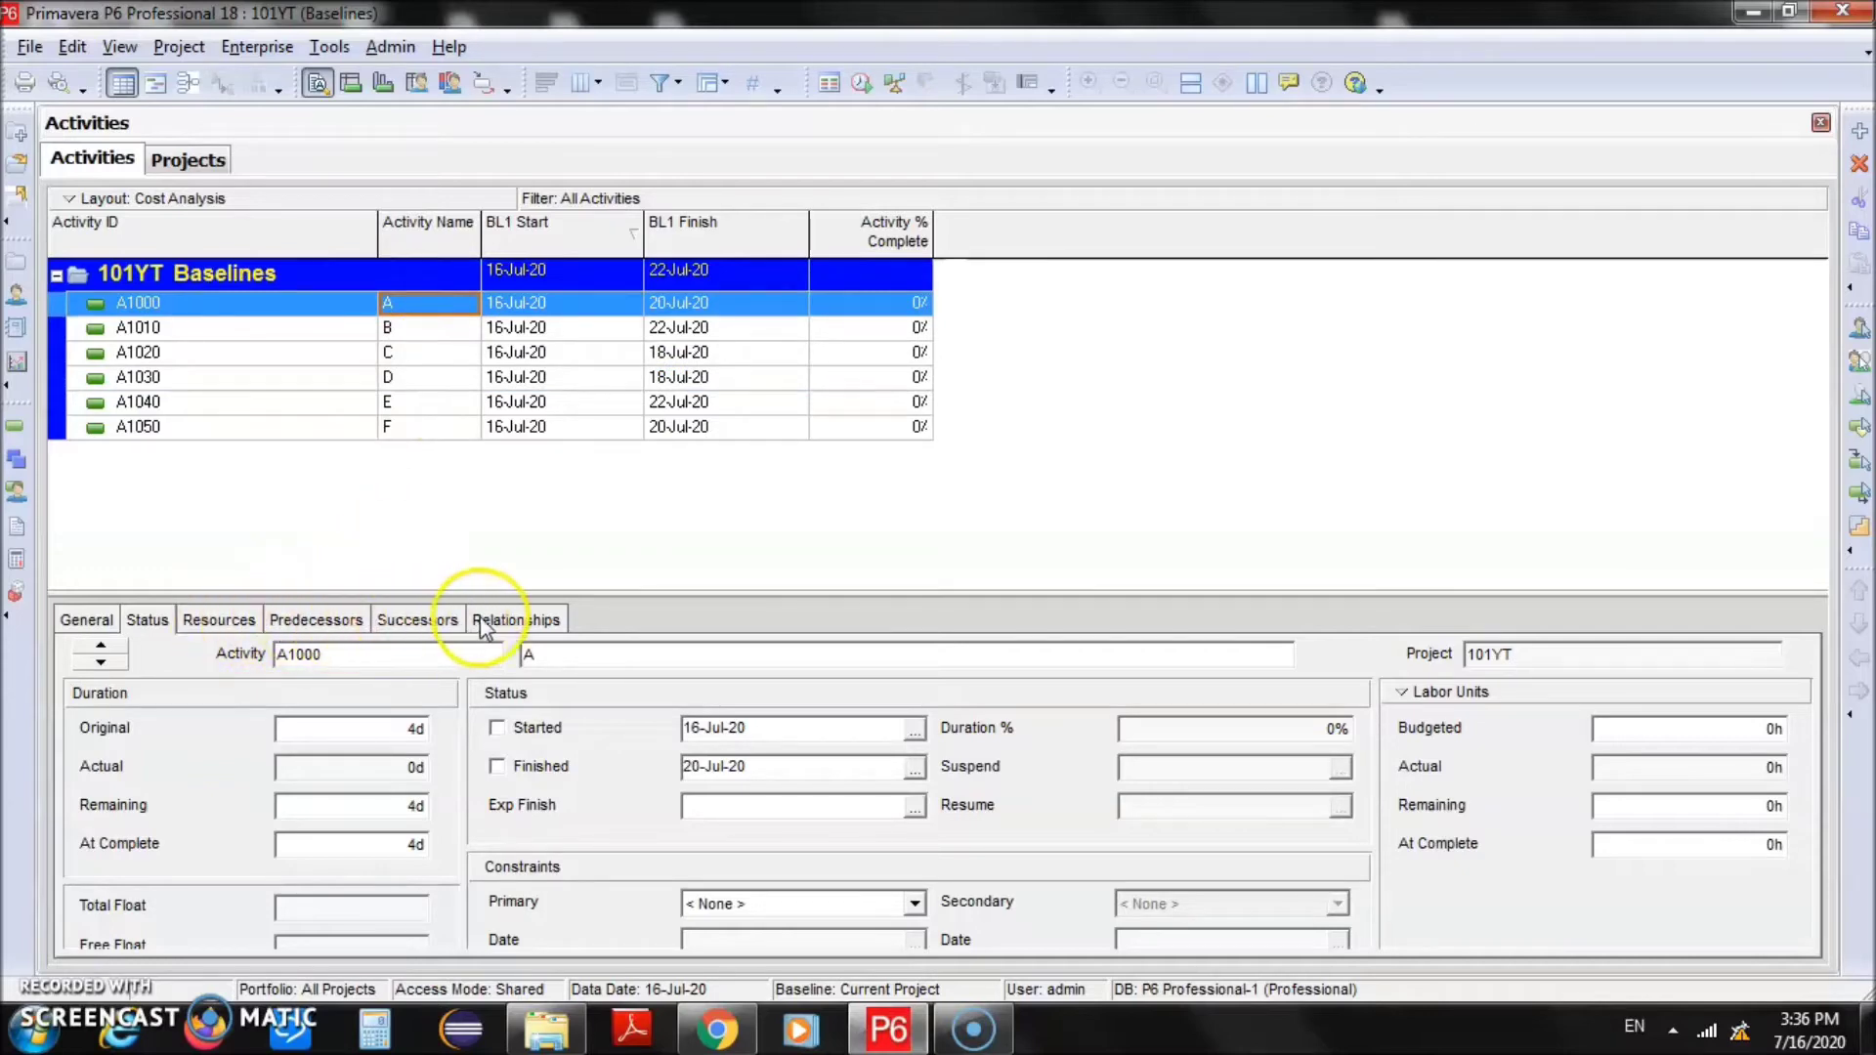
pyautogui.click(511, 621)
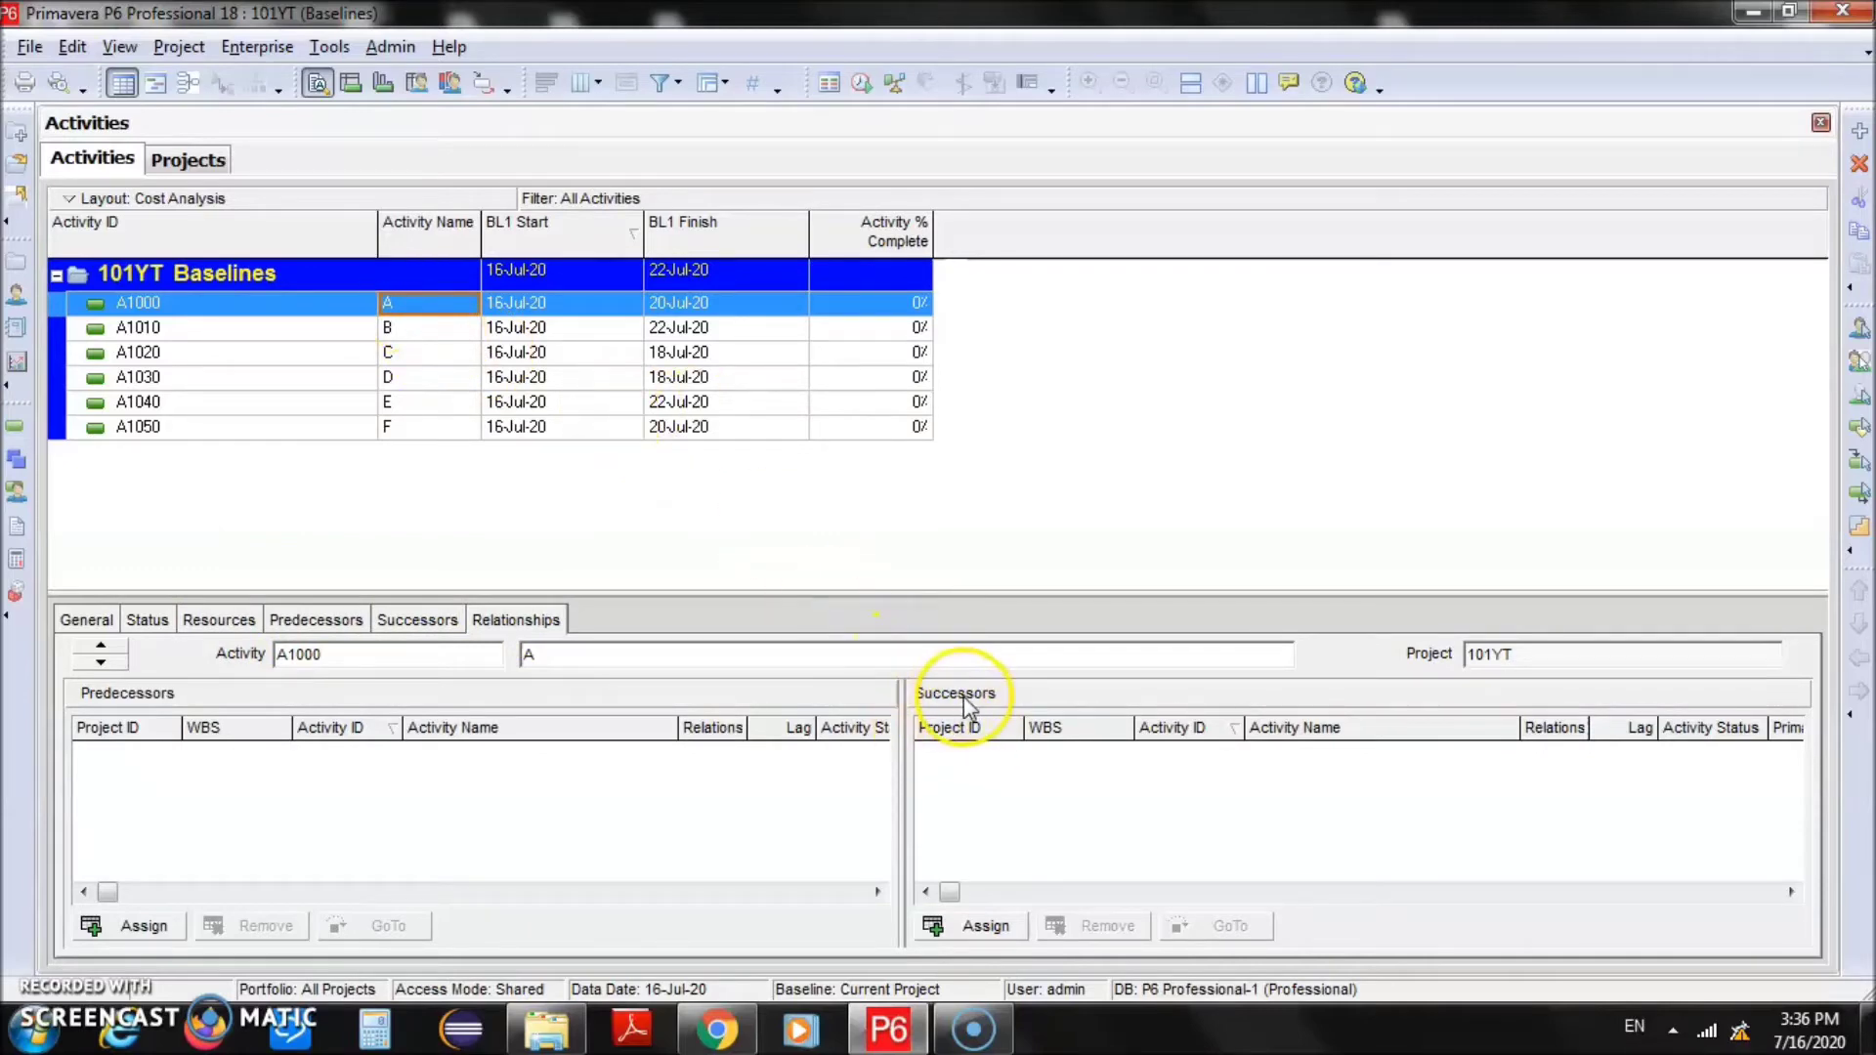
pyautogui.click(977, 928)
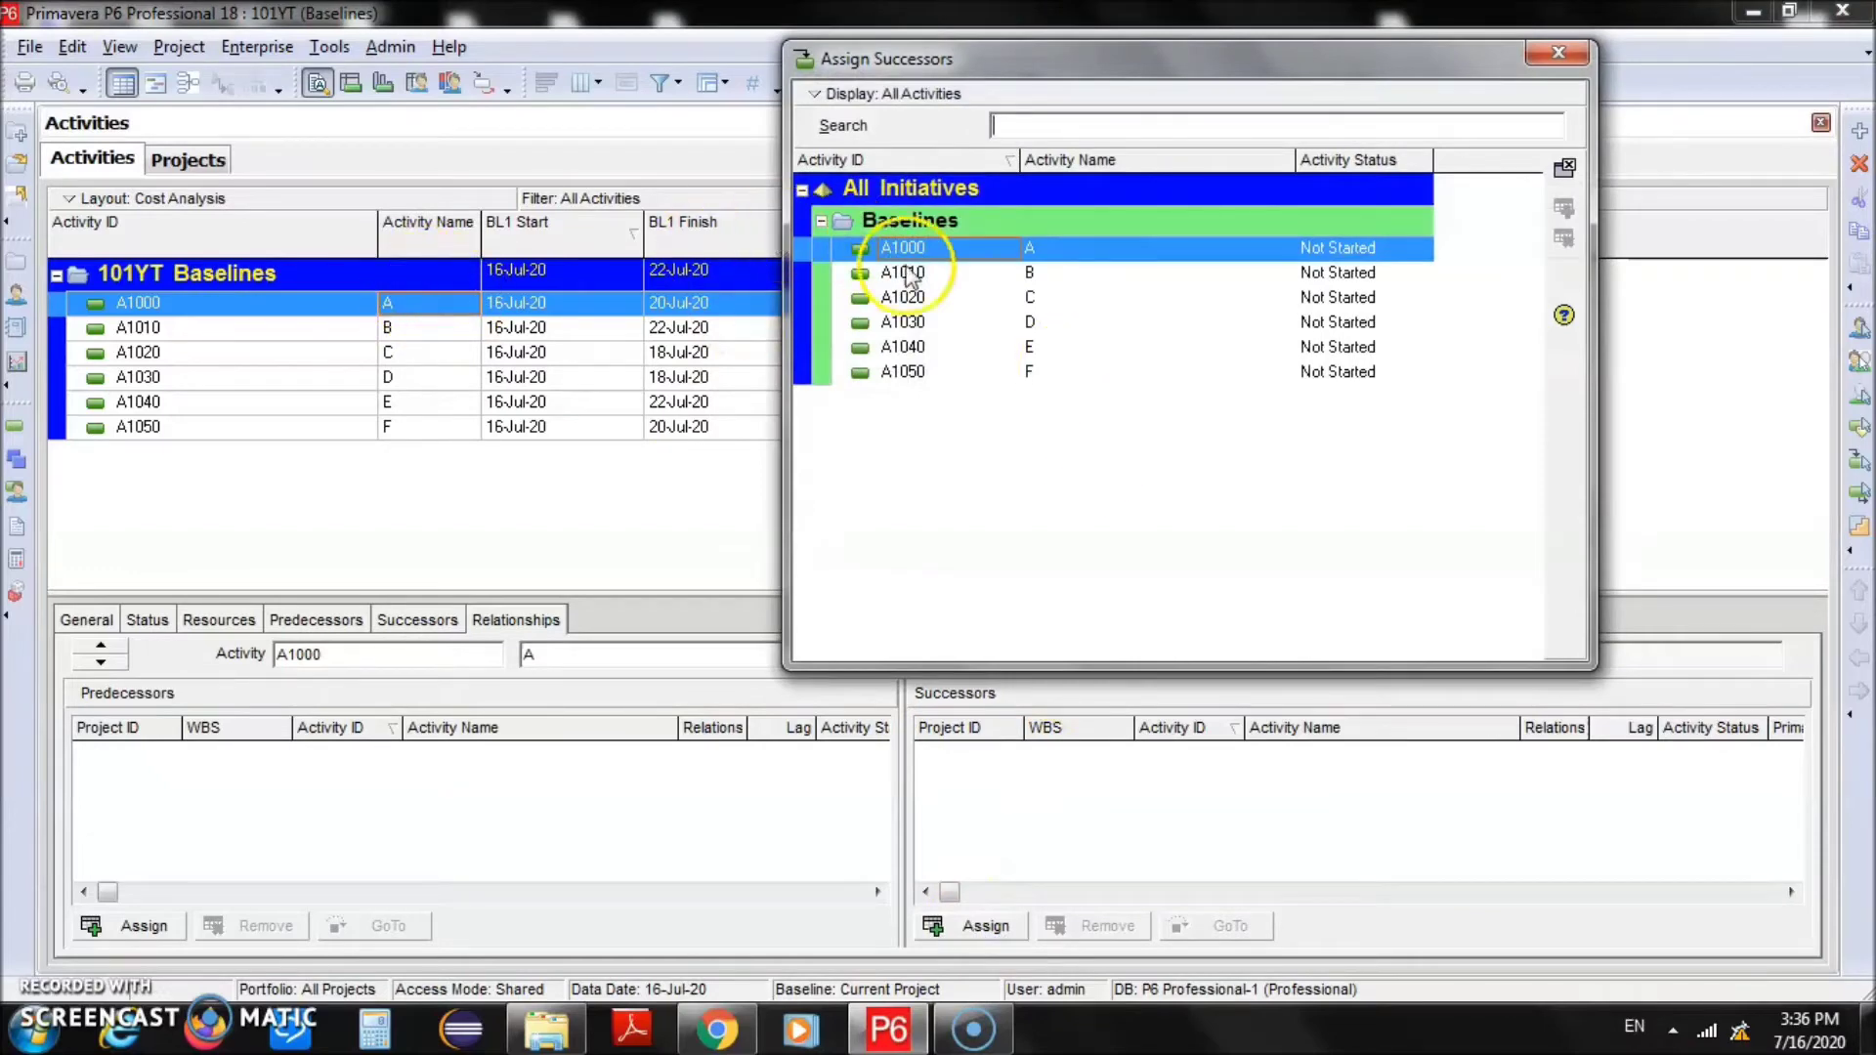
pyautogui.doubleClick(942, 275)
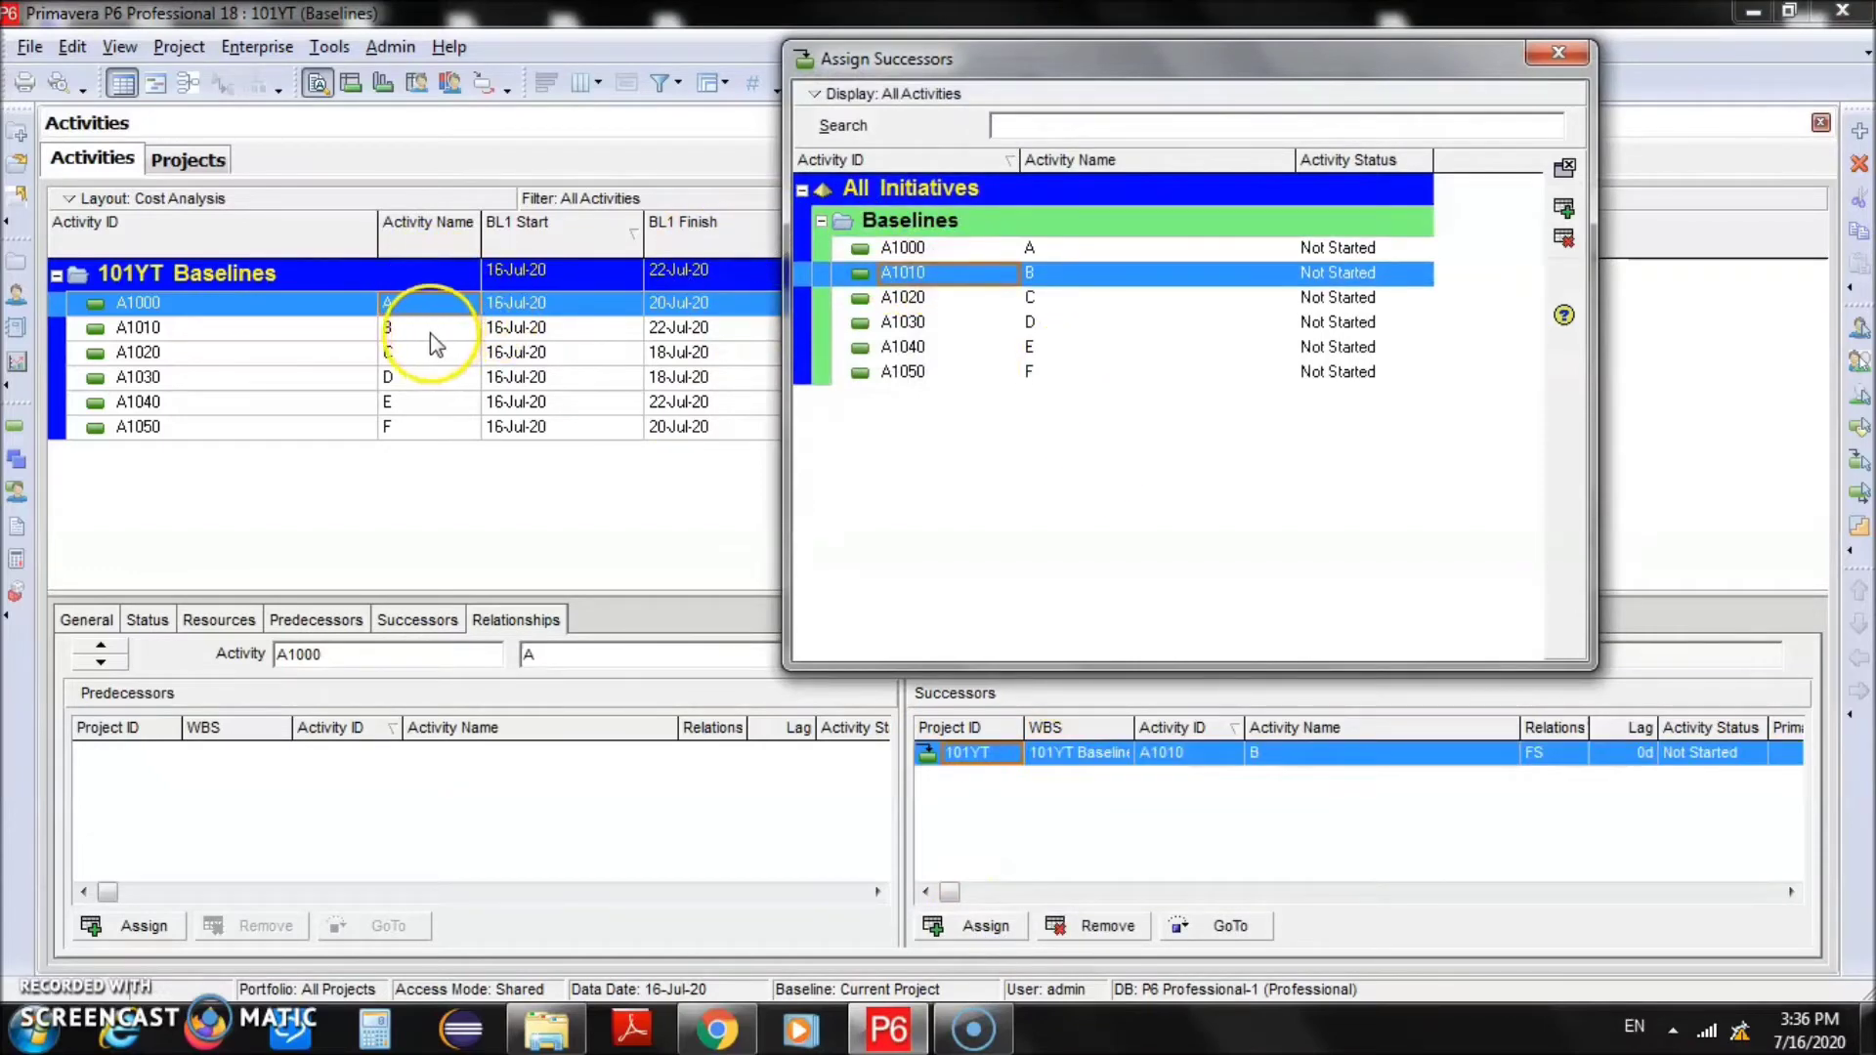
# Assign activity C as the successor of B, and activity D as the successor of C
pyautogui.click(420, 328)
pyautogui.click(967, 297)
pyautogui.doubleClick(967, 298)
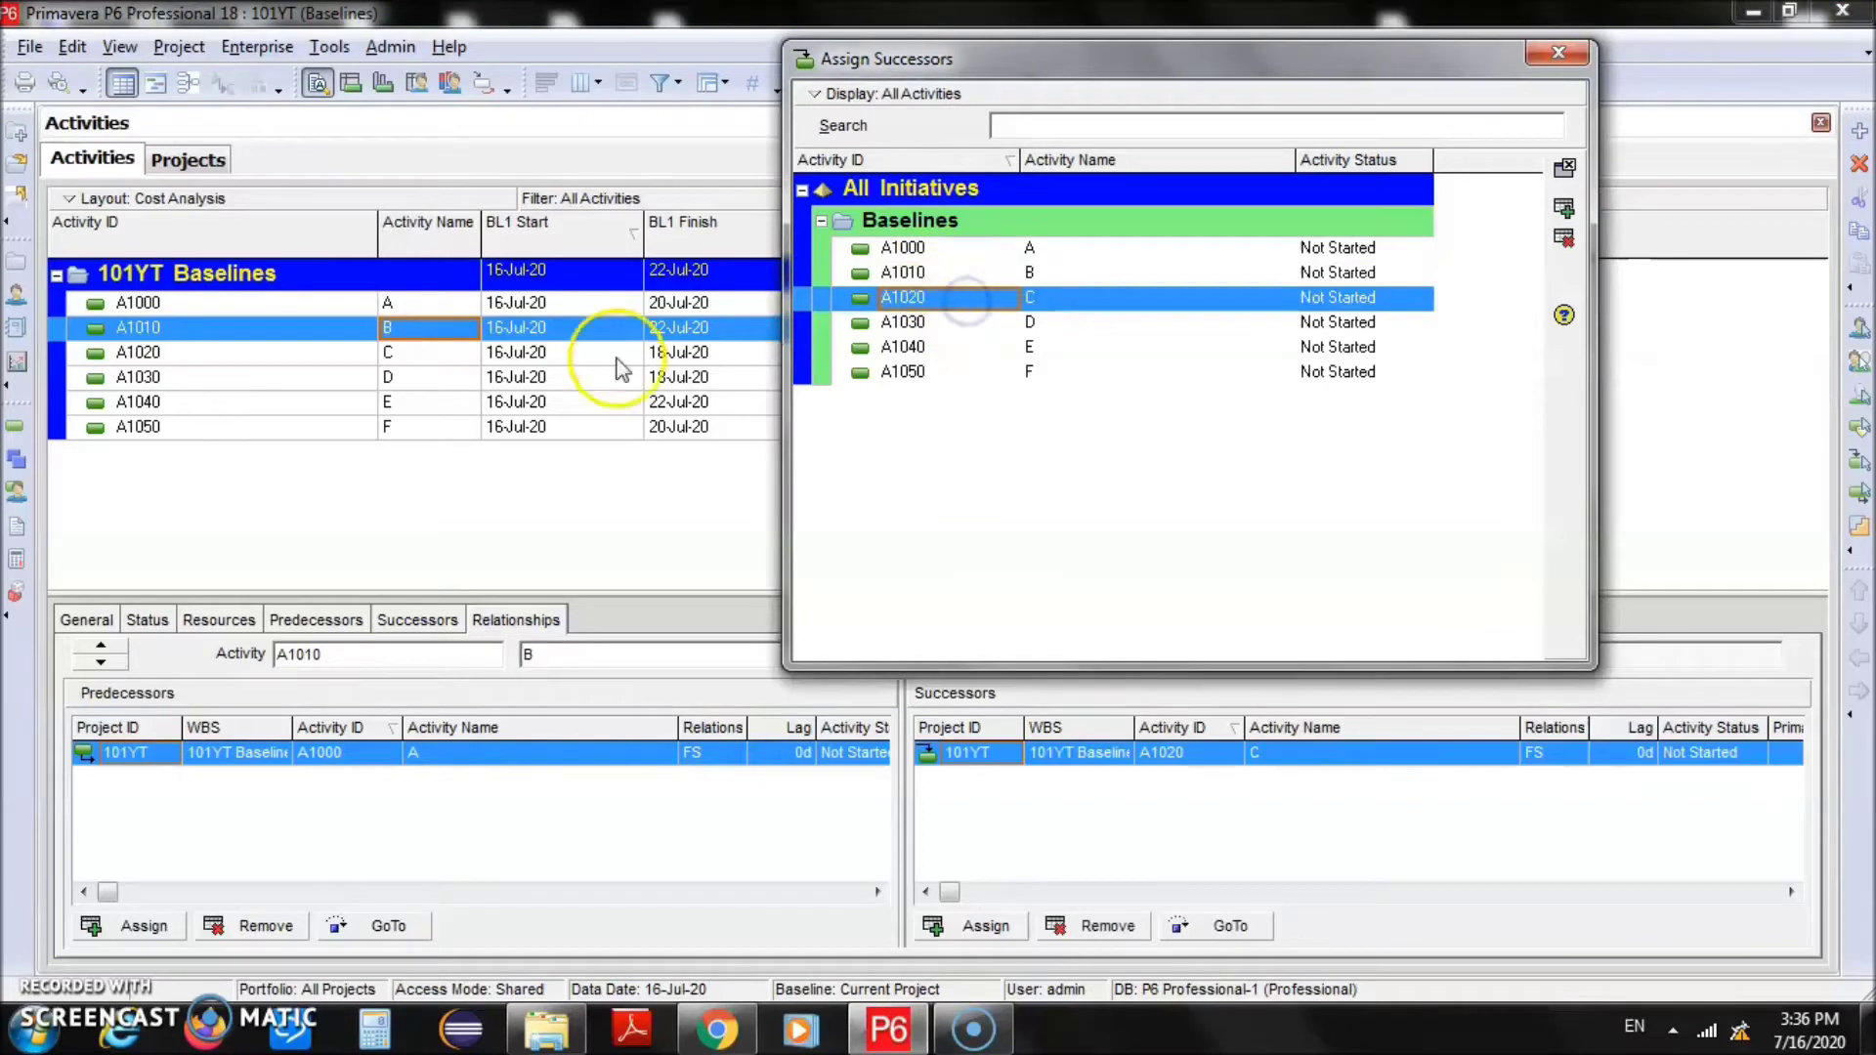
pyautogui.click(427, 352)
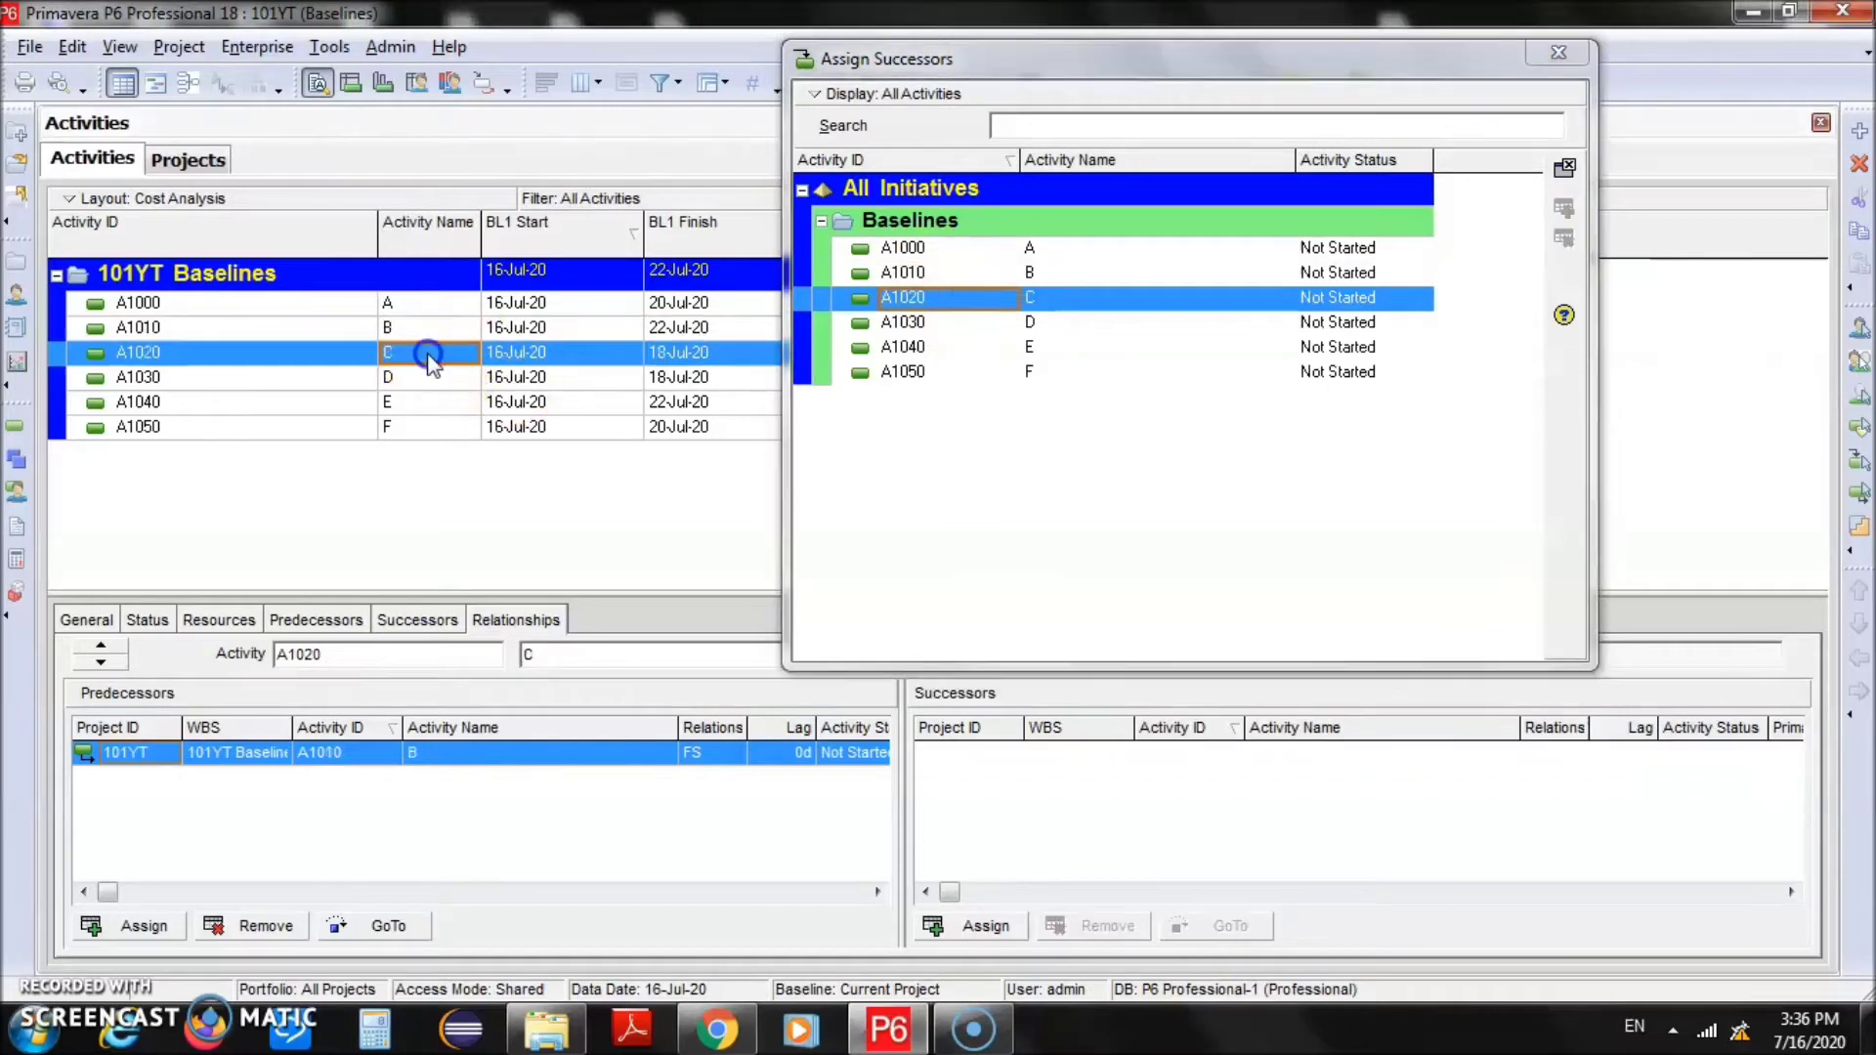
pyautogui.doubleClick(892, 323)
# Assign activity E as the successor of D and activity F as the successor of E, finishing the successor assignment
pyautogui.click(429, 383)
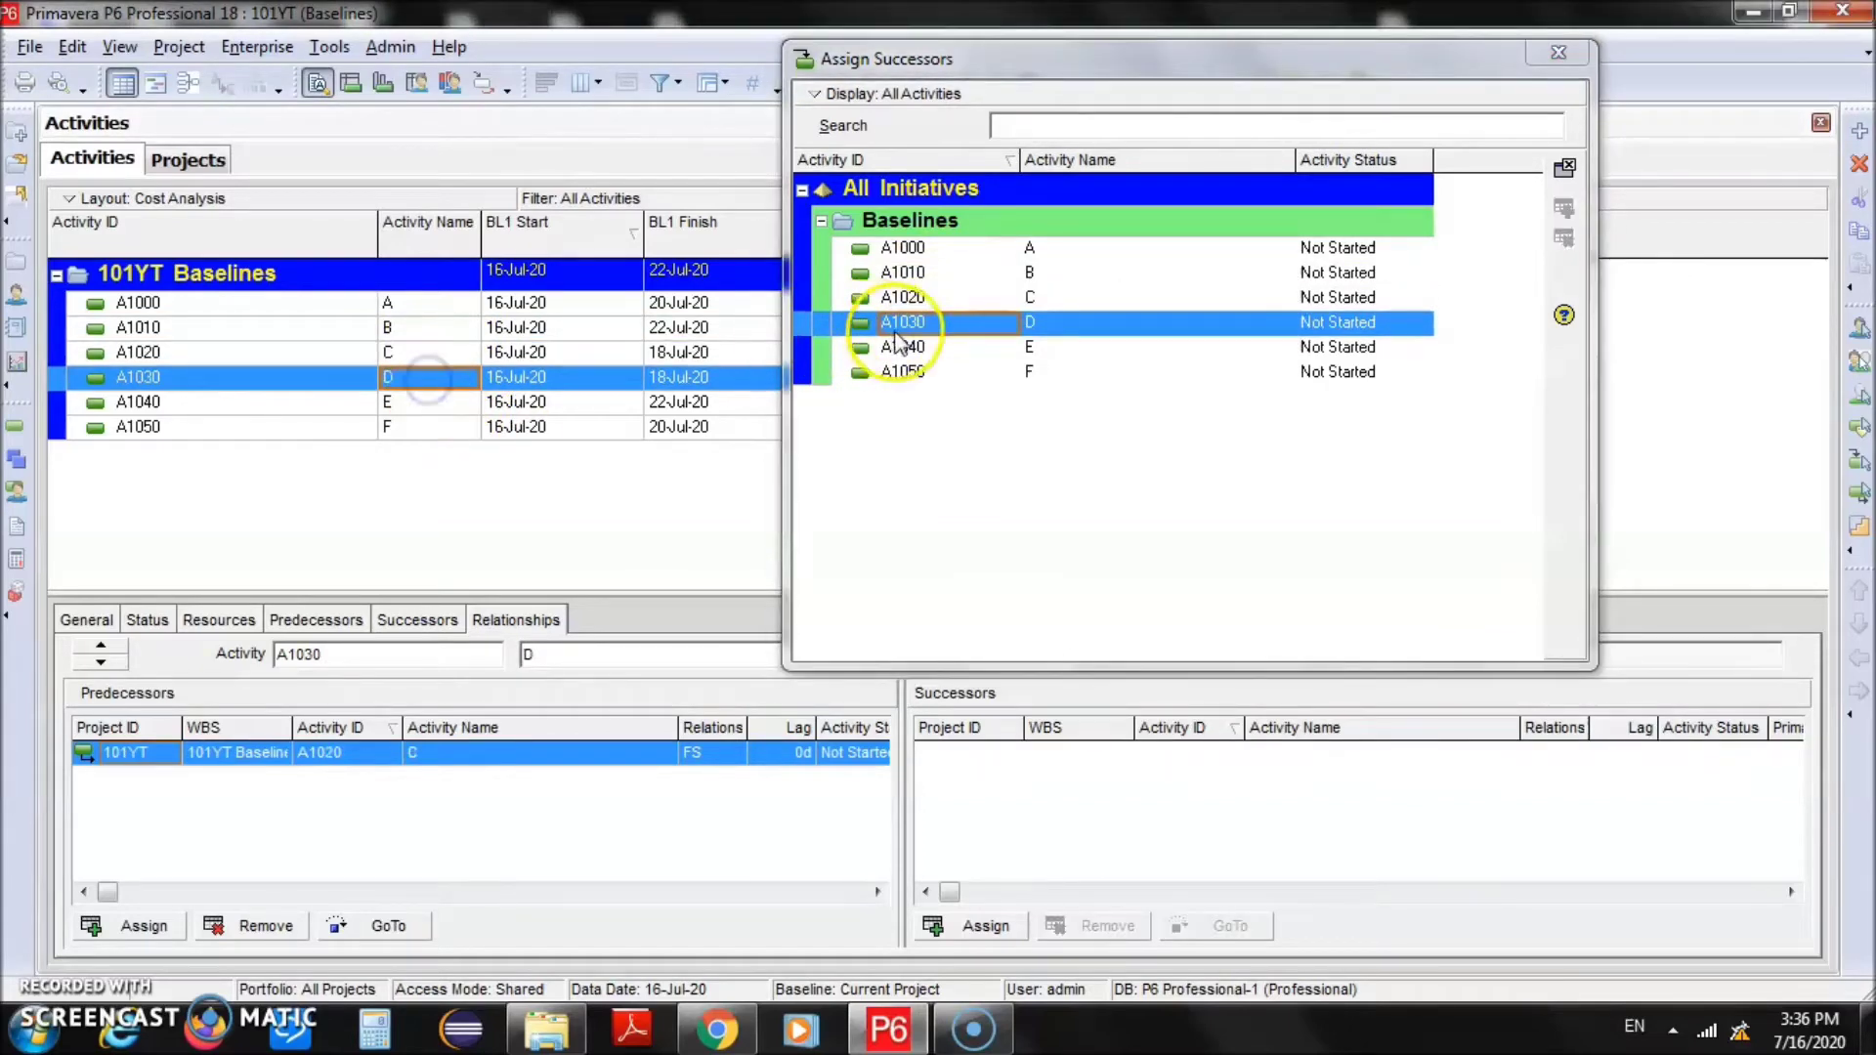
pyautogui.doubleClick(933, 349)
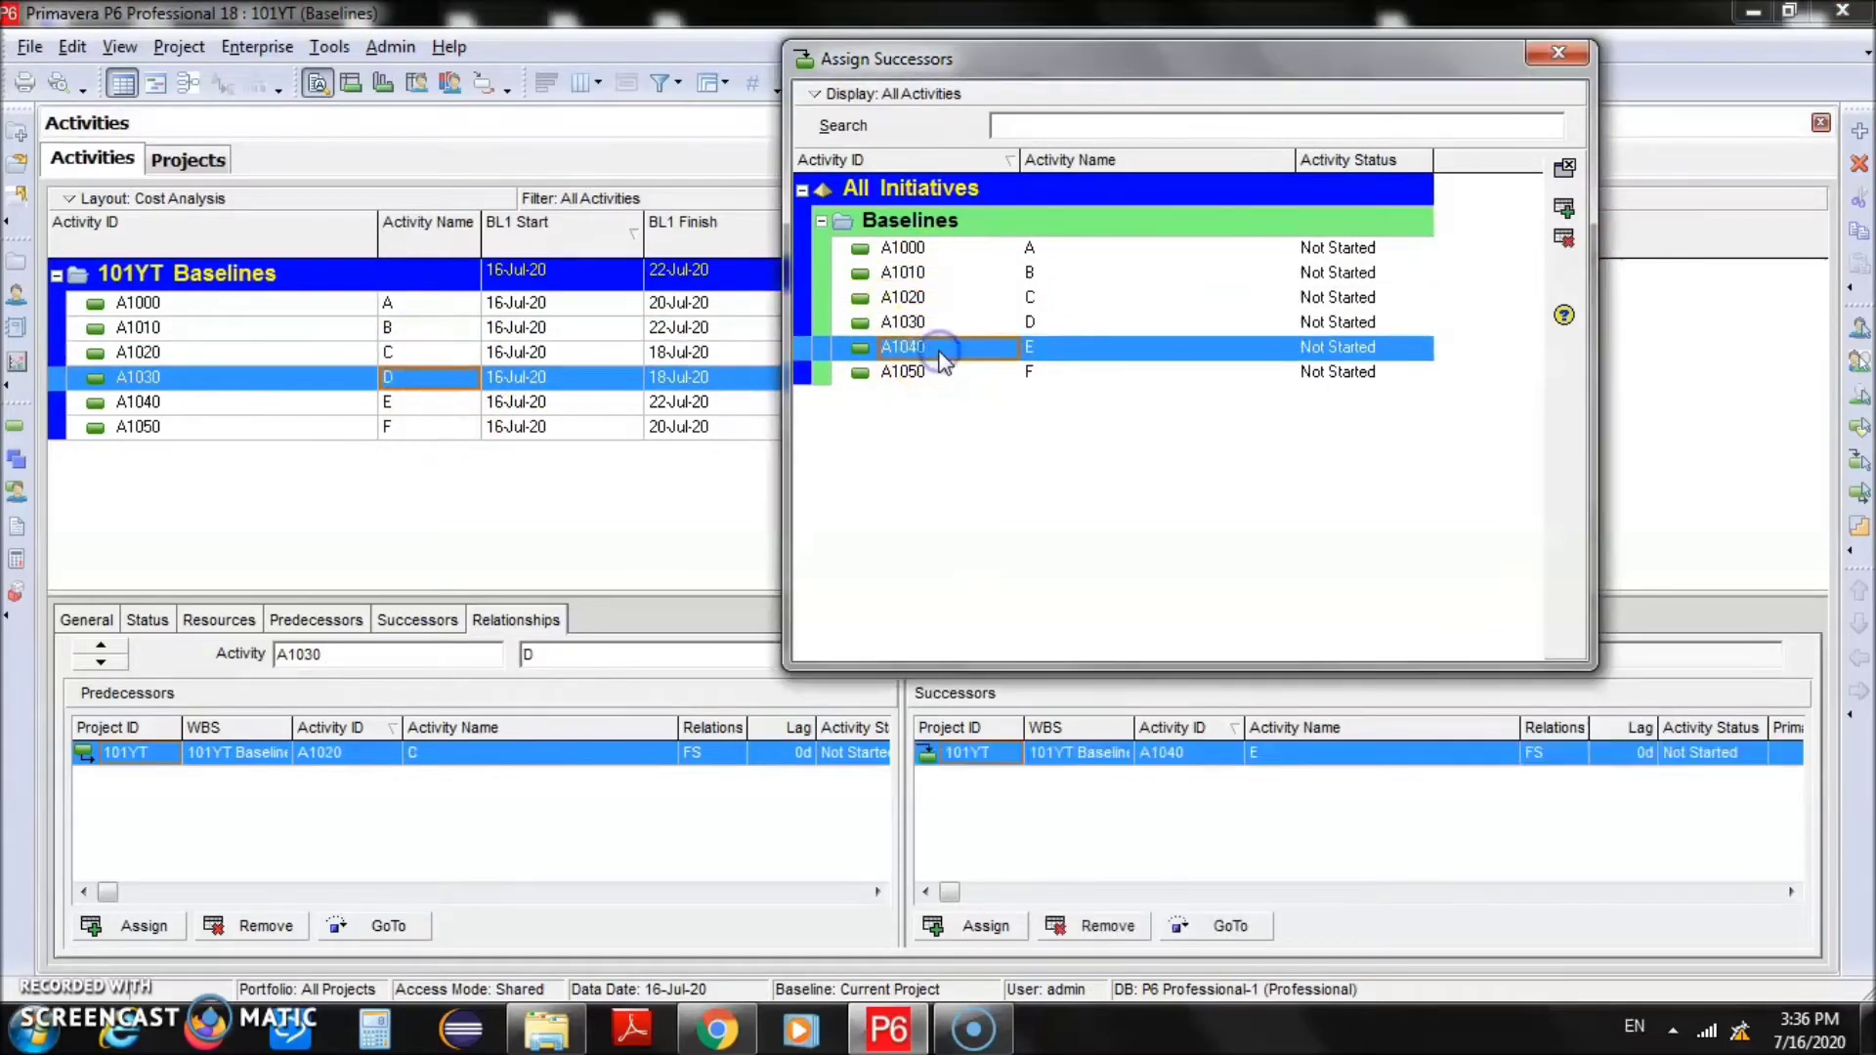
pyautogui.click(415, 402)
pyautogui.click(954, 376)
pyautogui.click(954, 379)
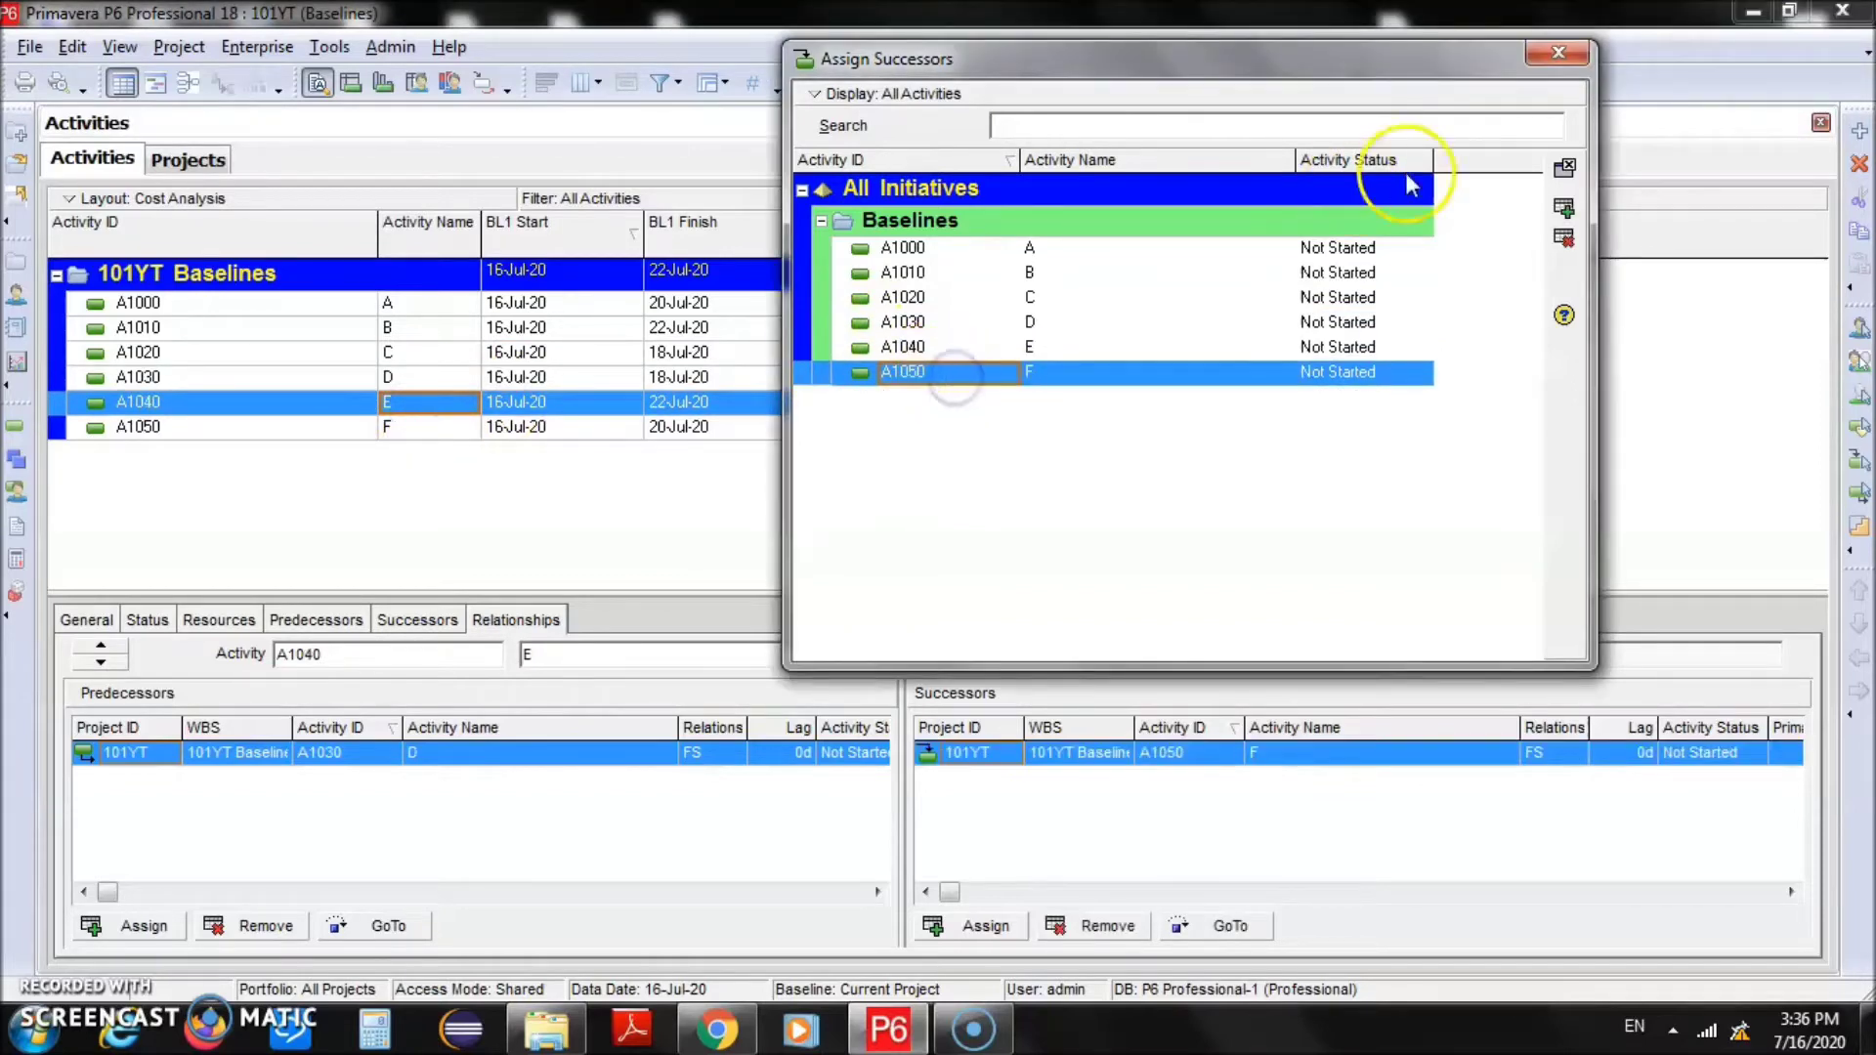
pyautogui.click(1560, 57)
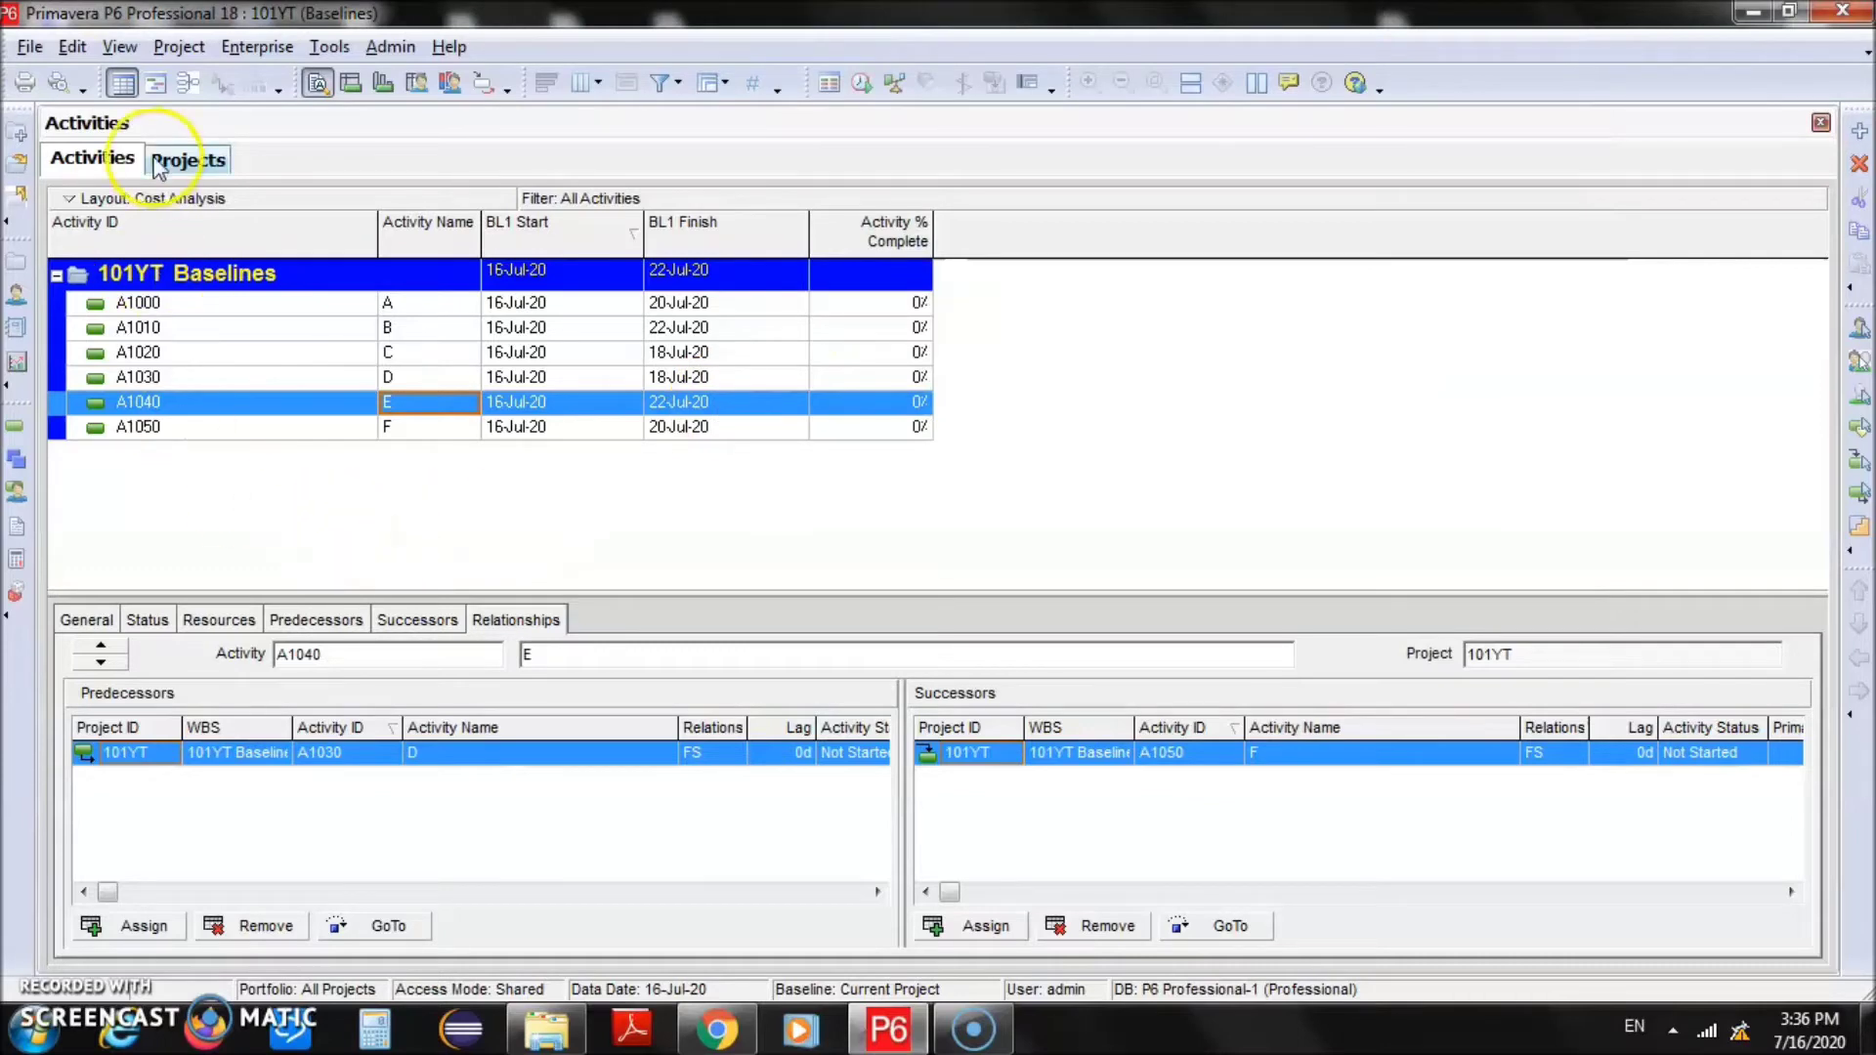
# Examine the chain of activity links in the activity network diagram and return to the activity table
pyautogui.click(188, 84)
pyautogui.click(782, 442)
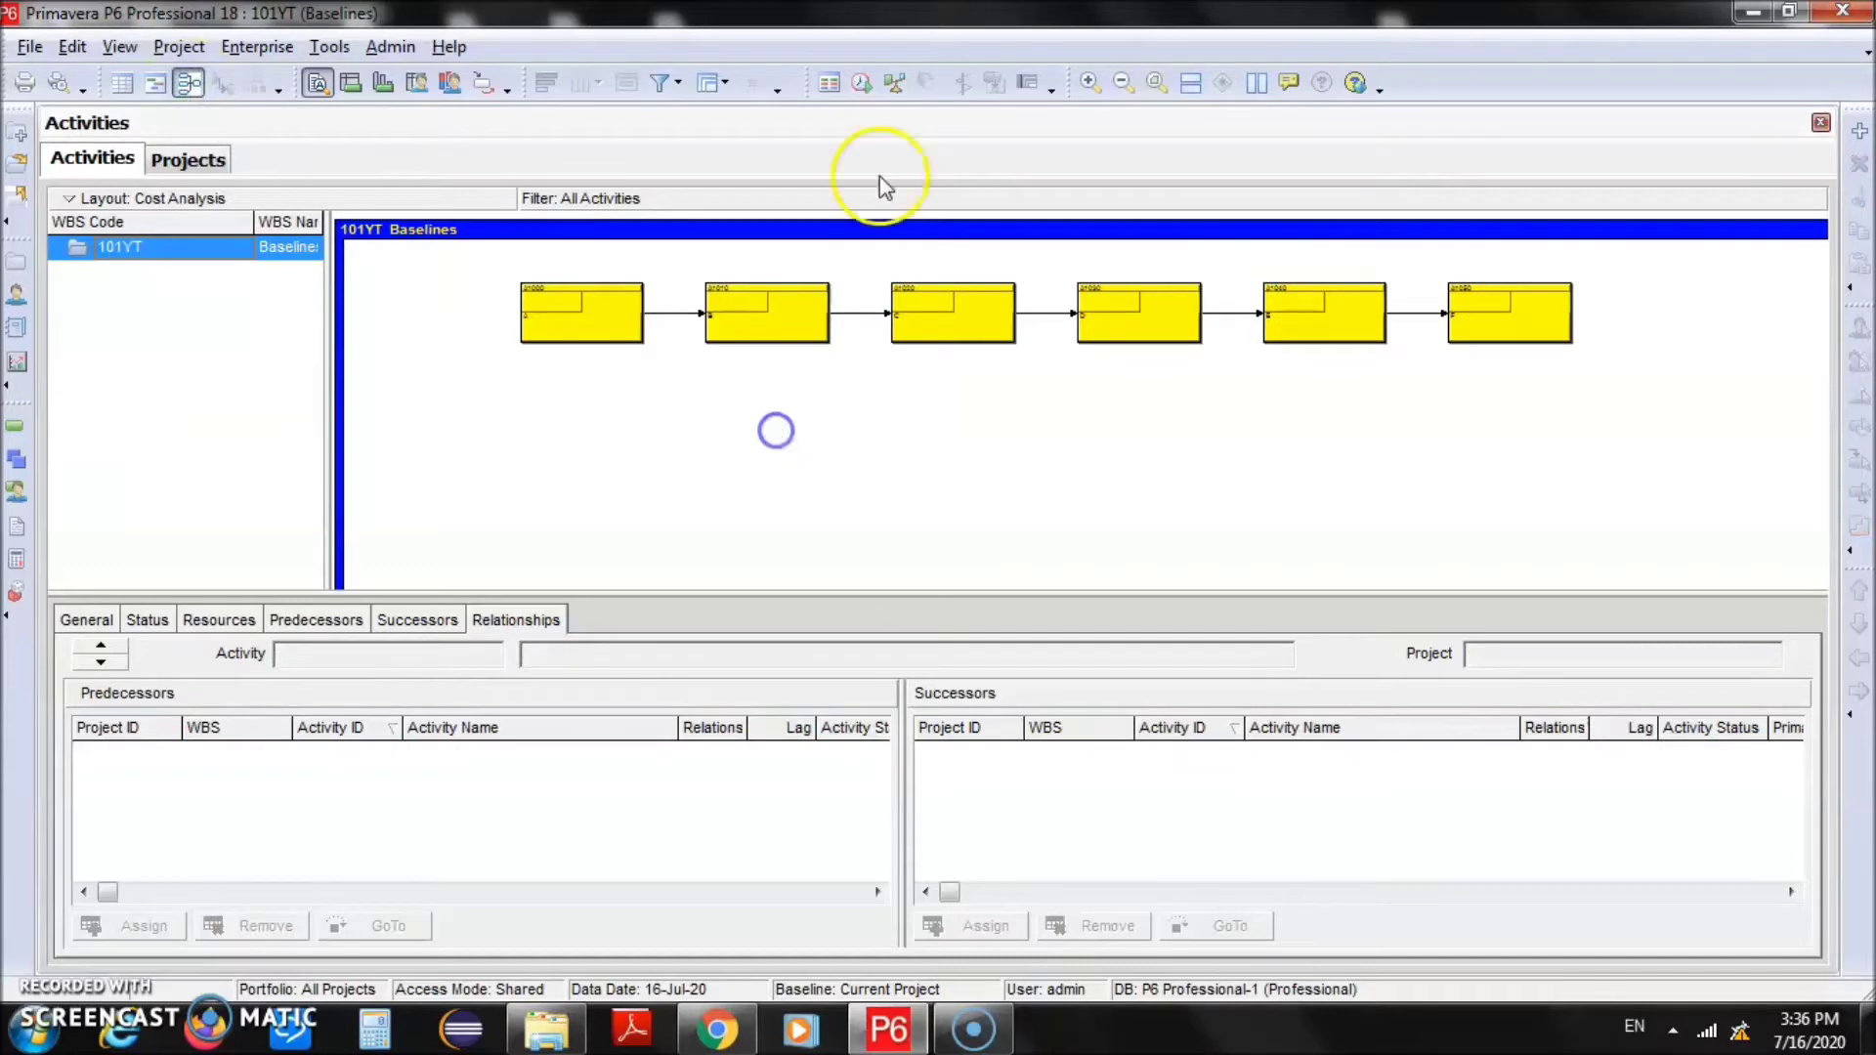
pyautogui.click(1090, 83)
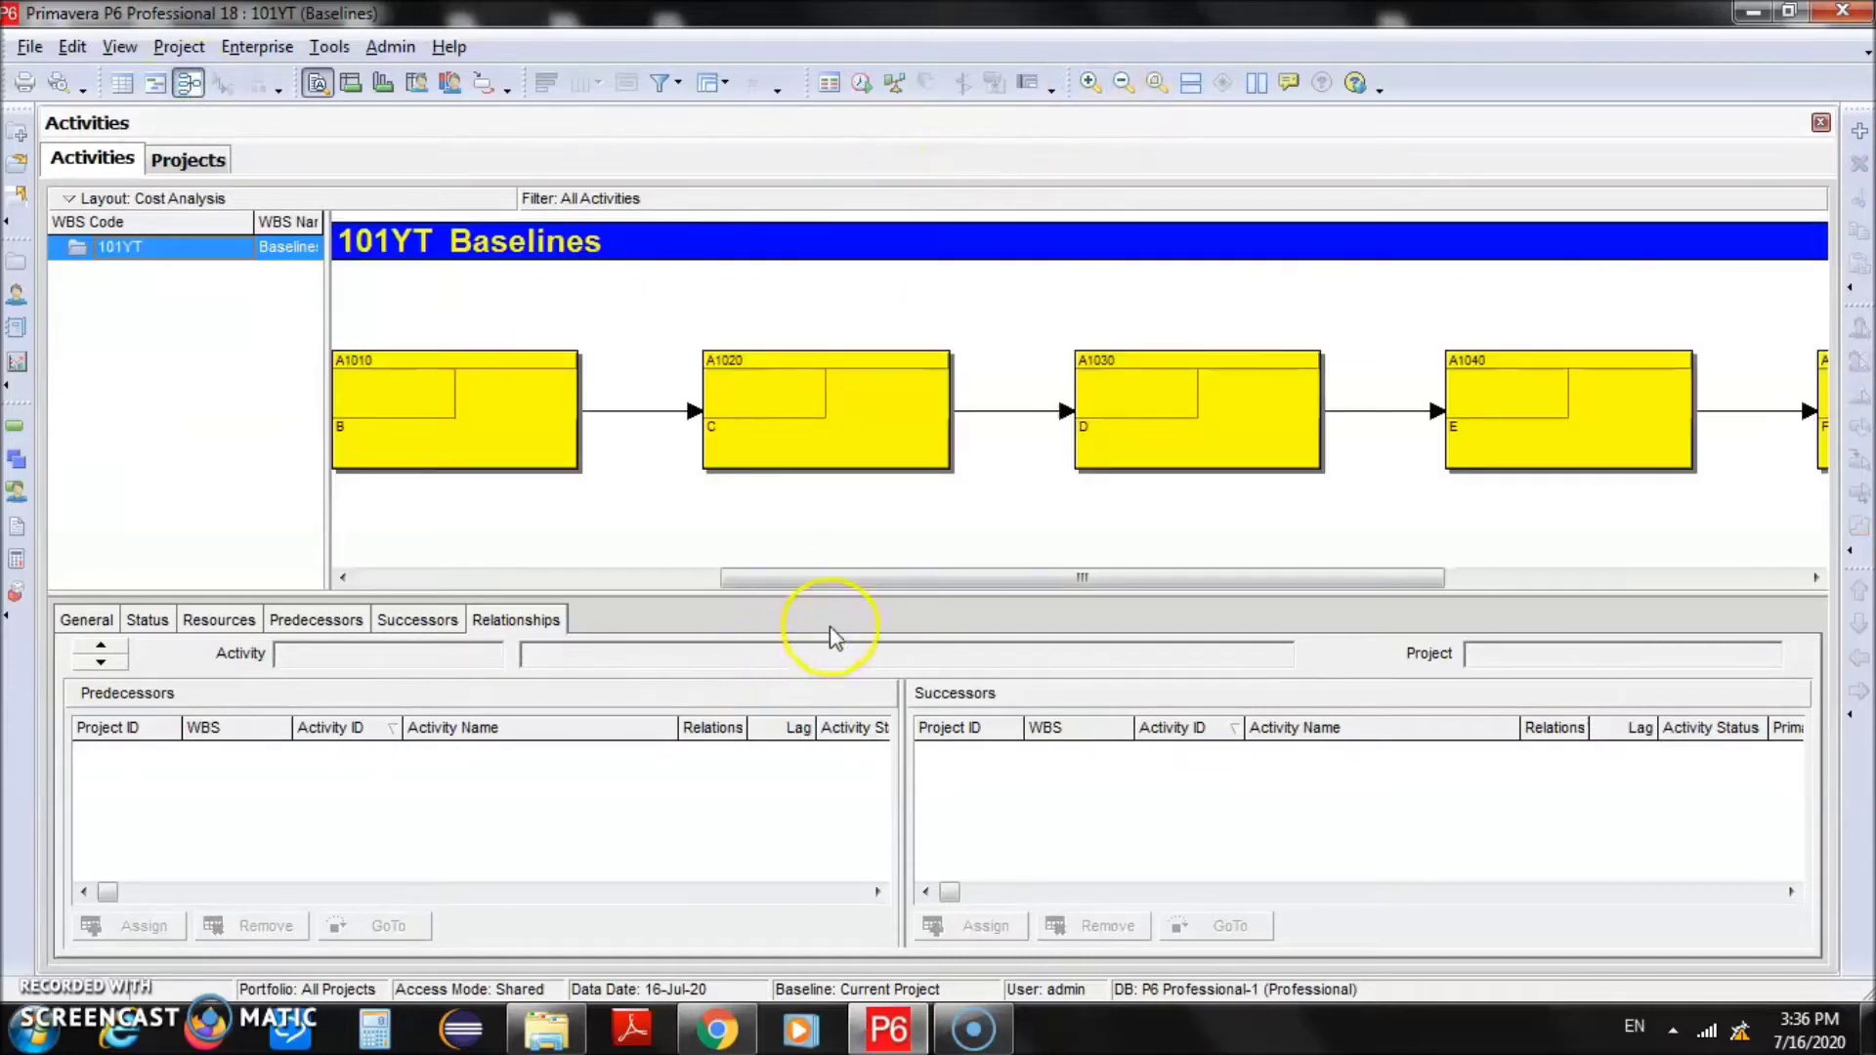
pyautogui.moveTo(899, 584); pyautogui.dragTo(649, 582)
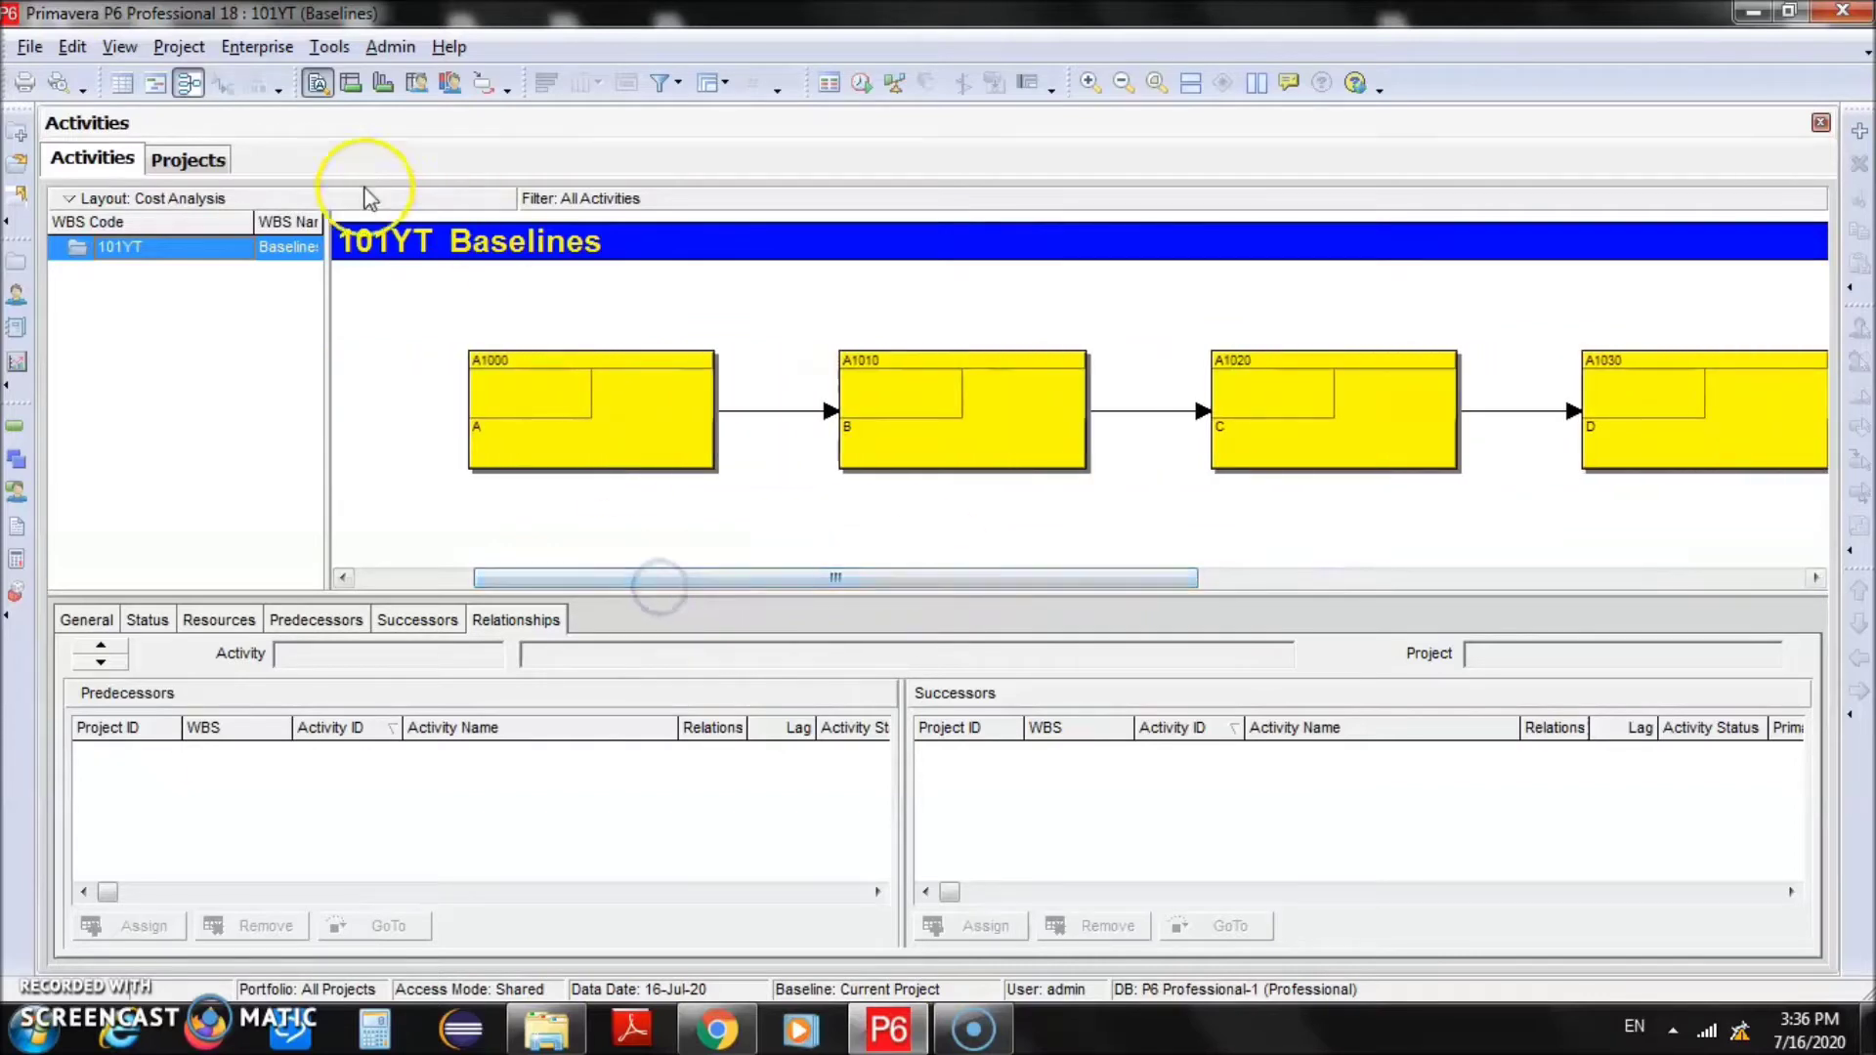
pyautogui.click(122, 83)
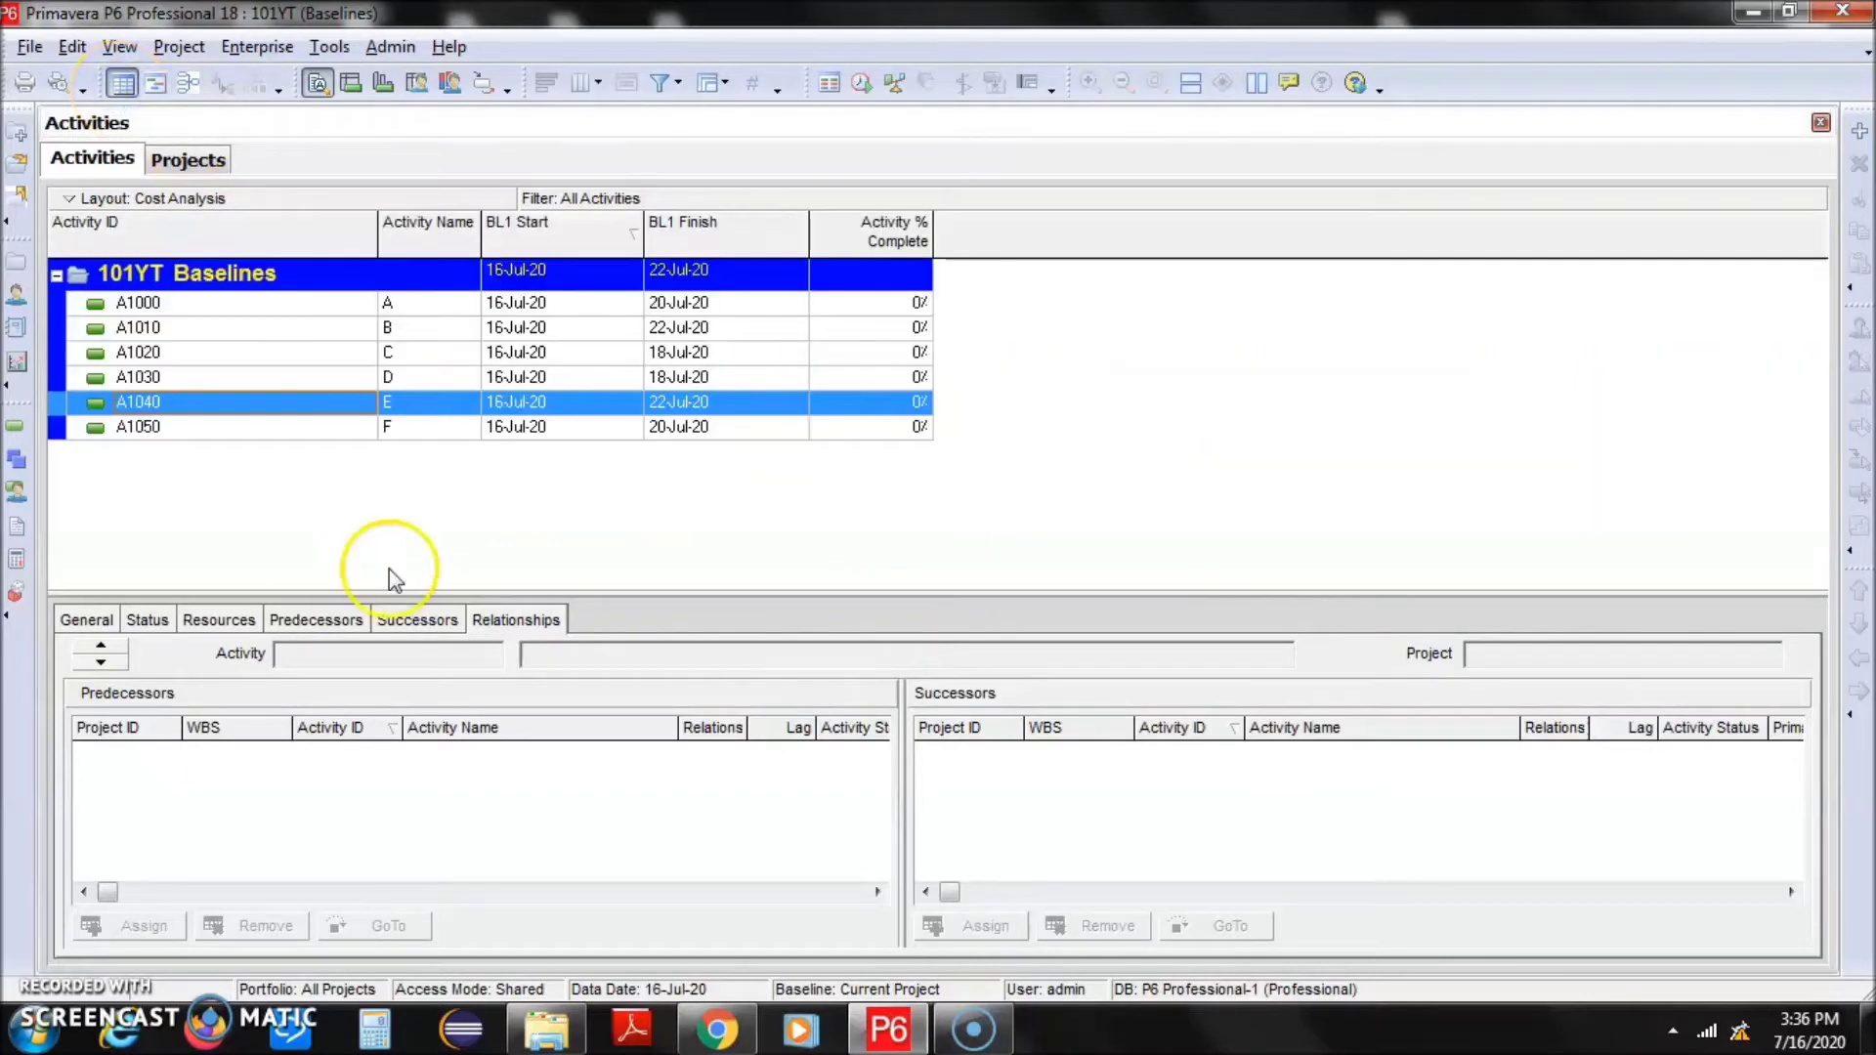
pyautogui.click(440, 379)
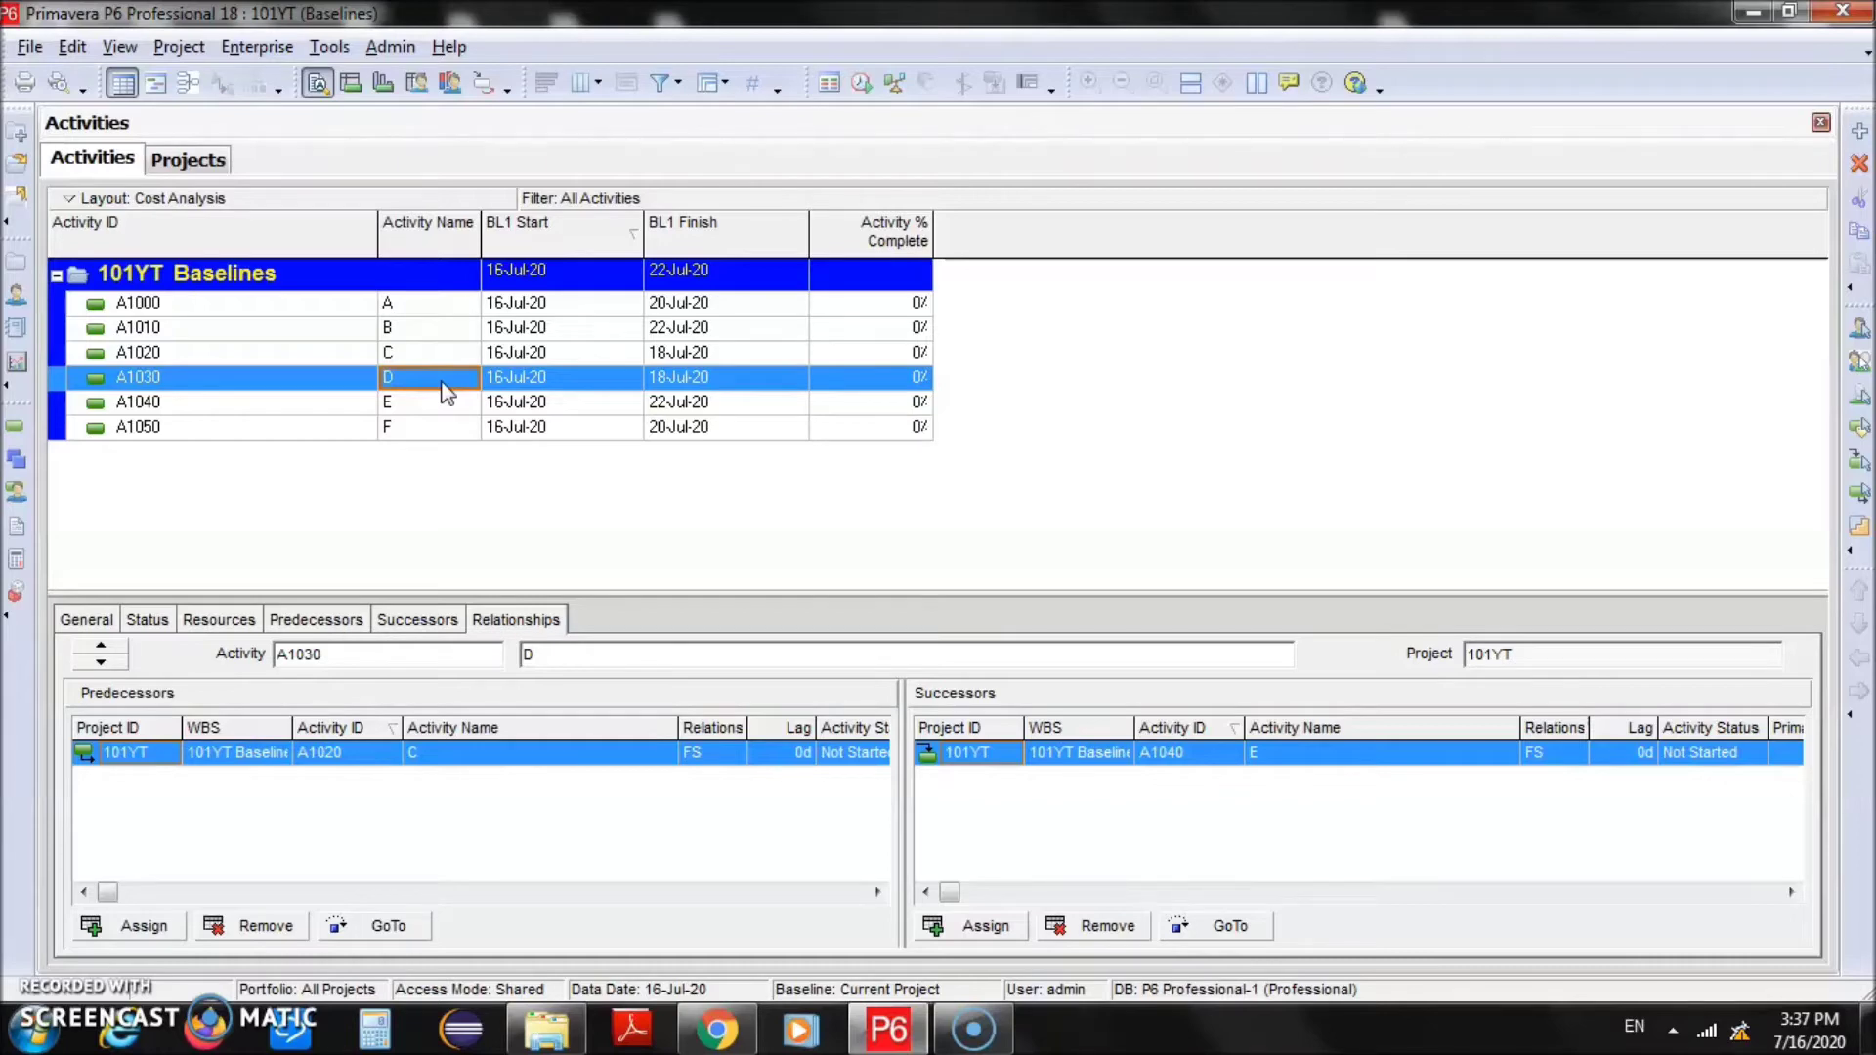
pyautogui.click(403, 323)
pyautogui.click(429, 305)
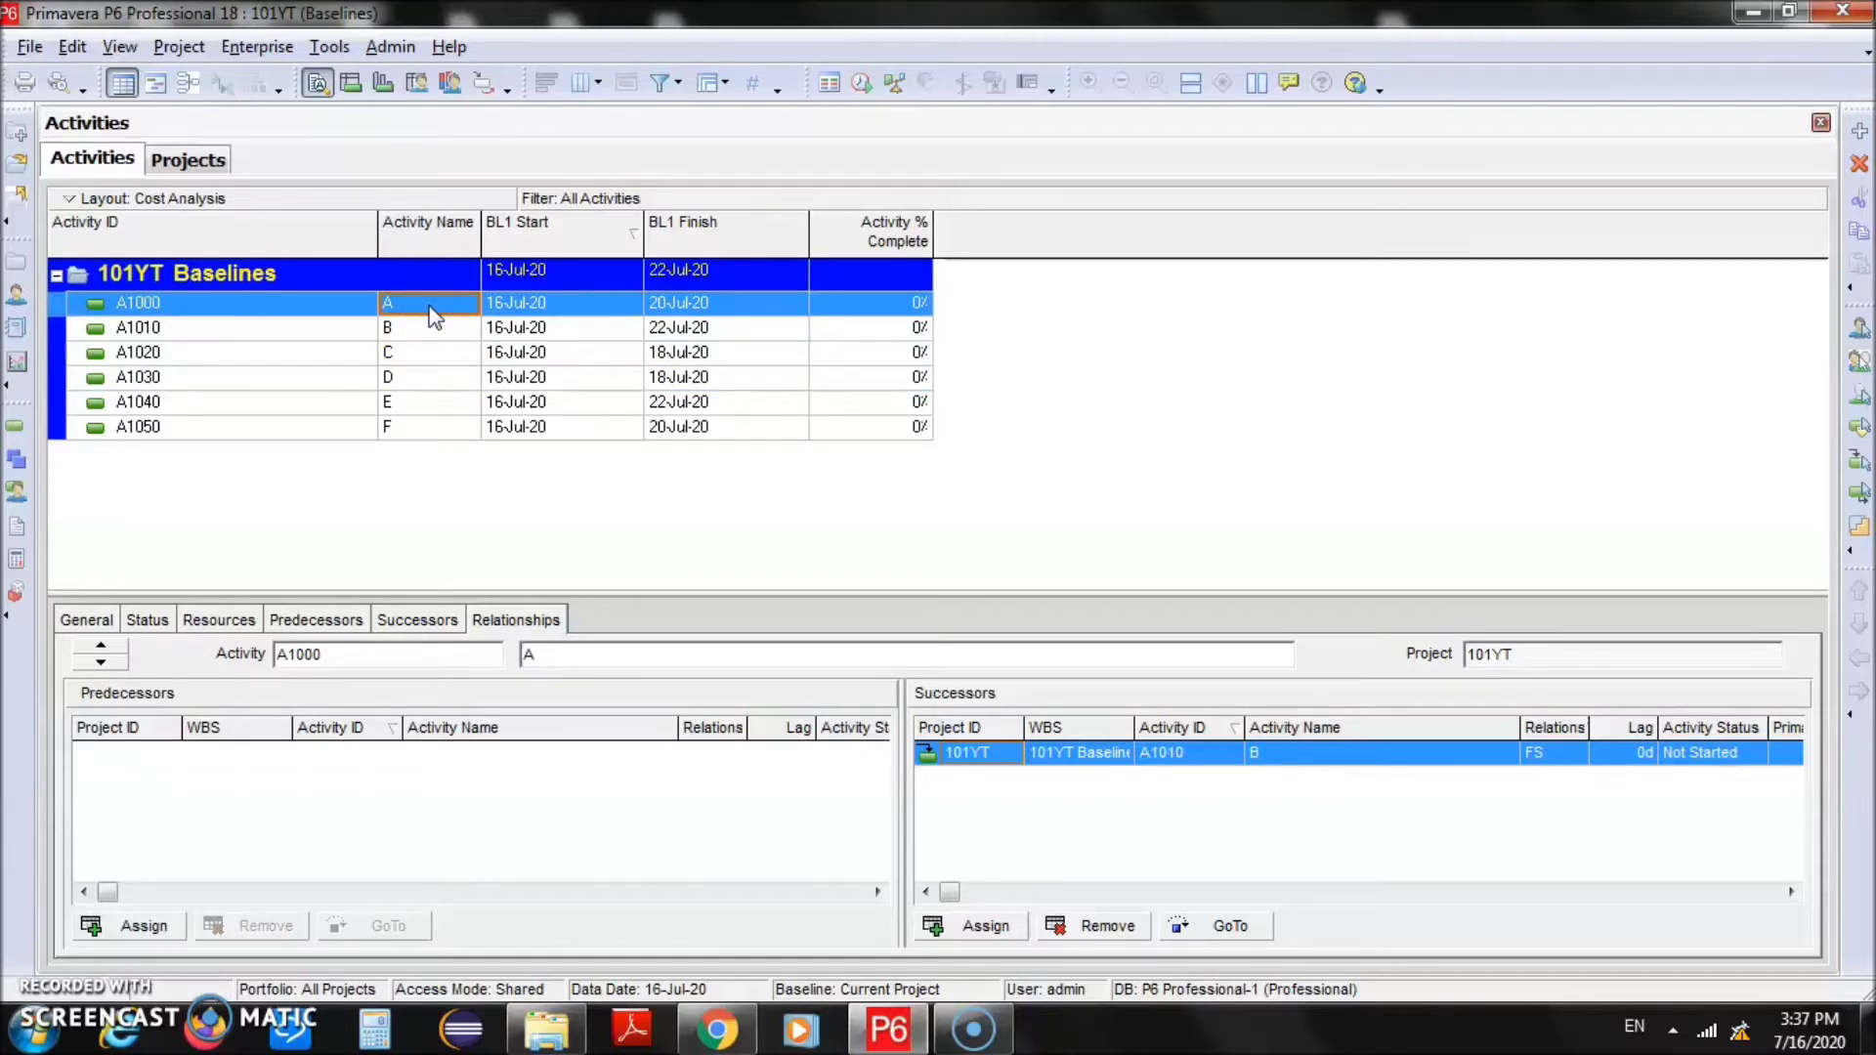
# Schedule the project with the current data date set to 03-Aug-20
pyautogui.click(331, 47)
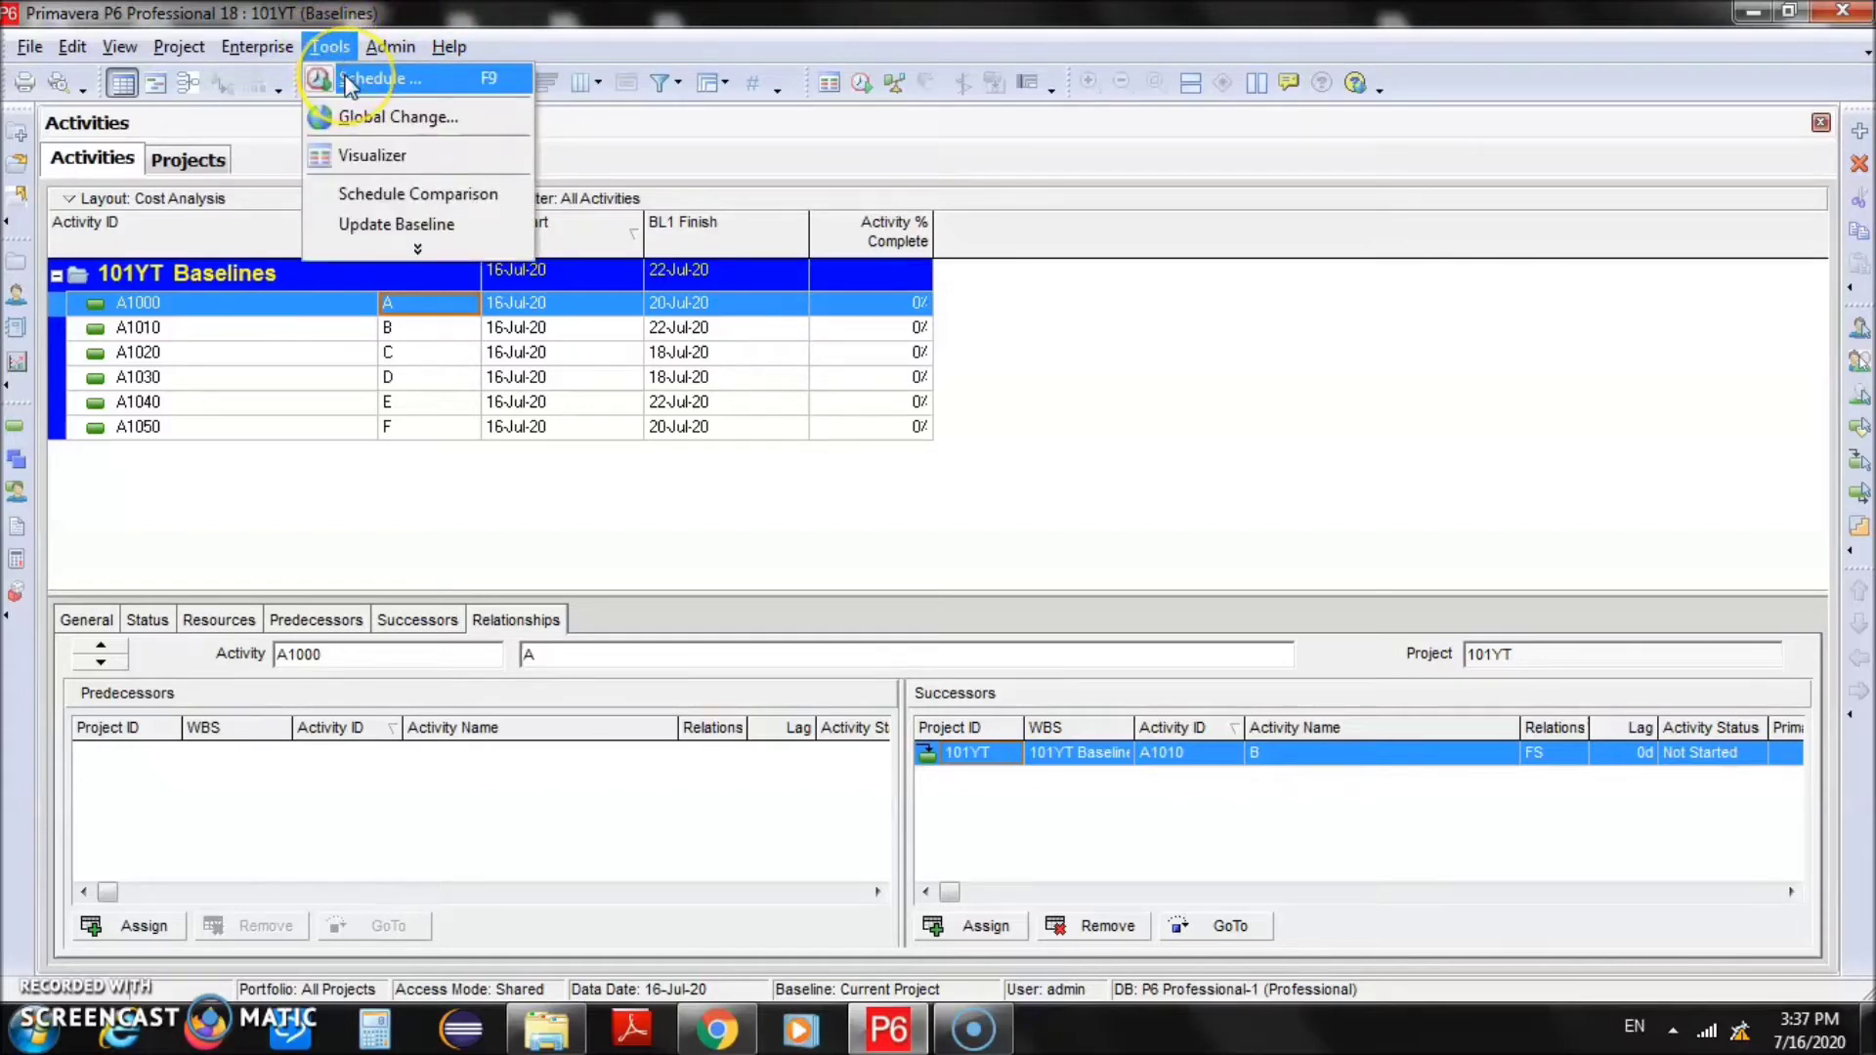
pyautogui.click(350, 83)
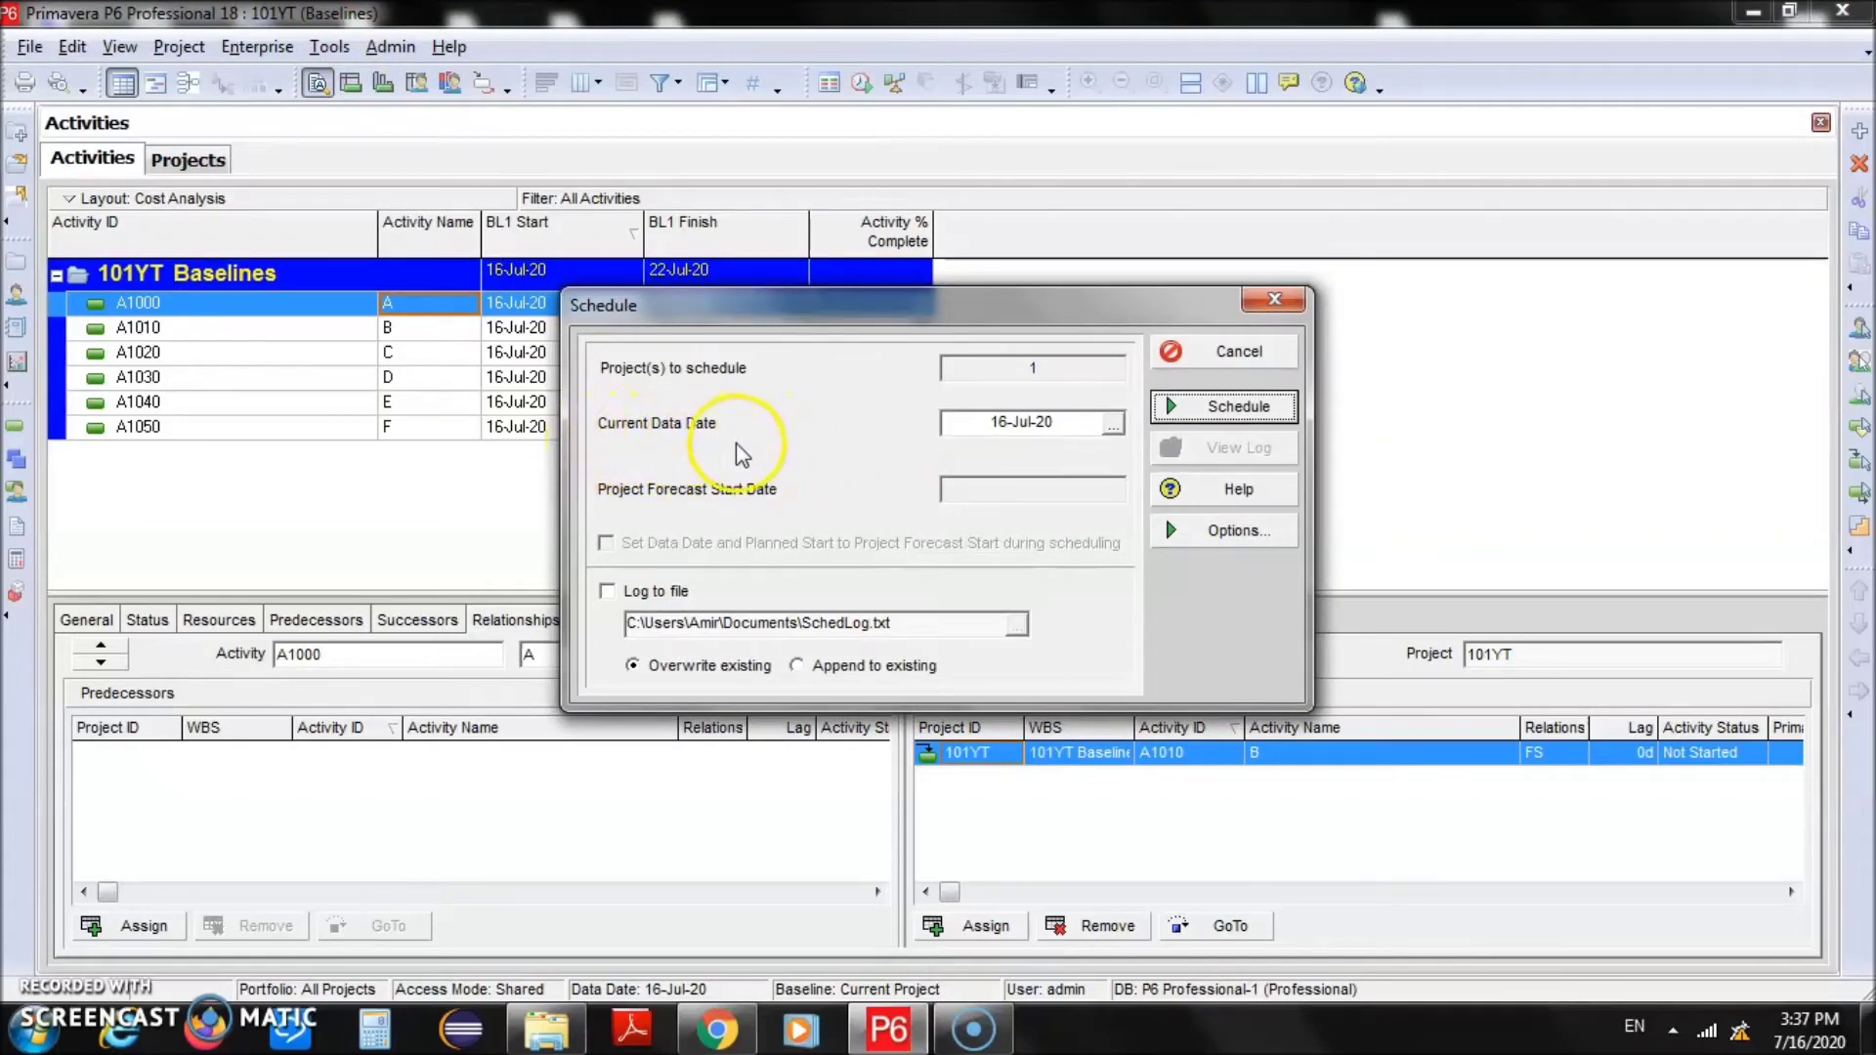
pyautogui.click(1112, 425)
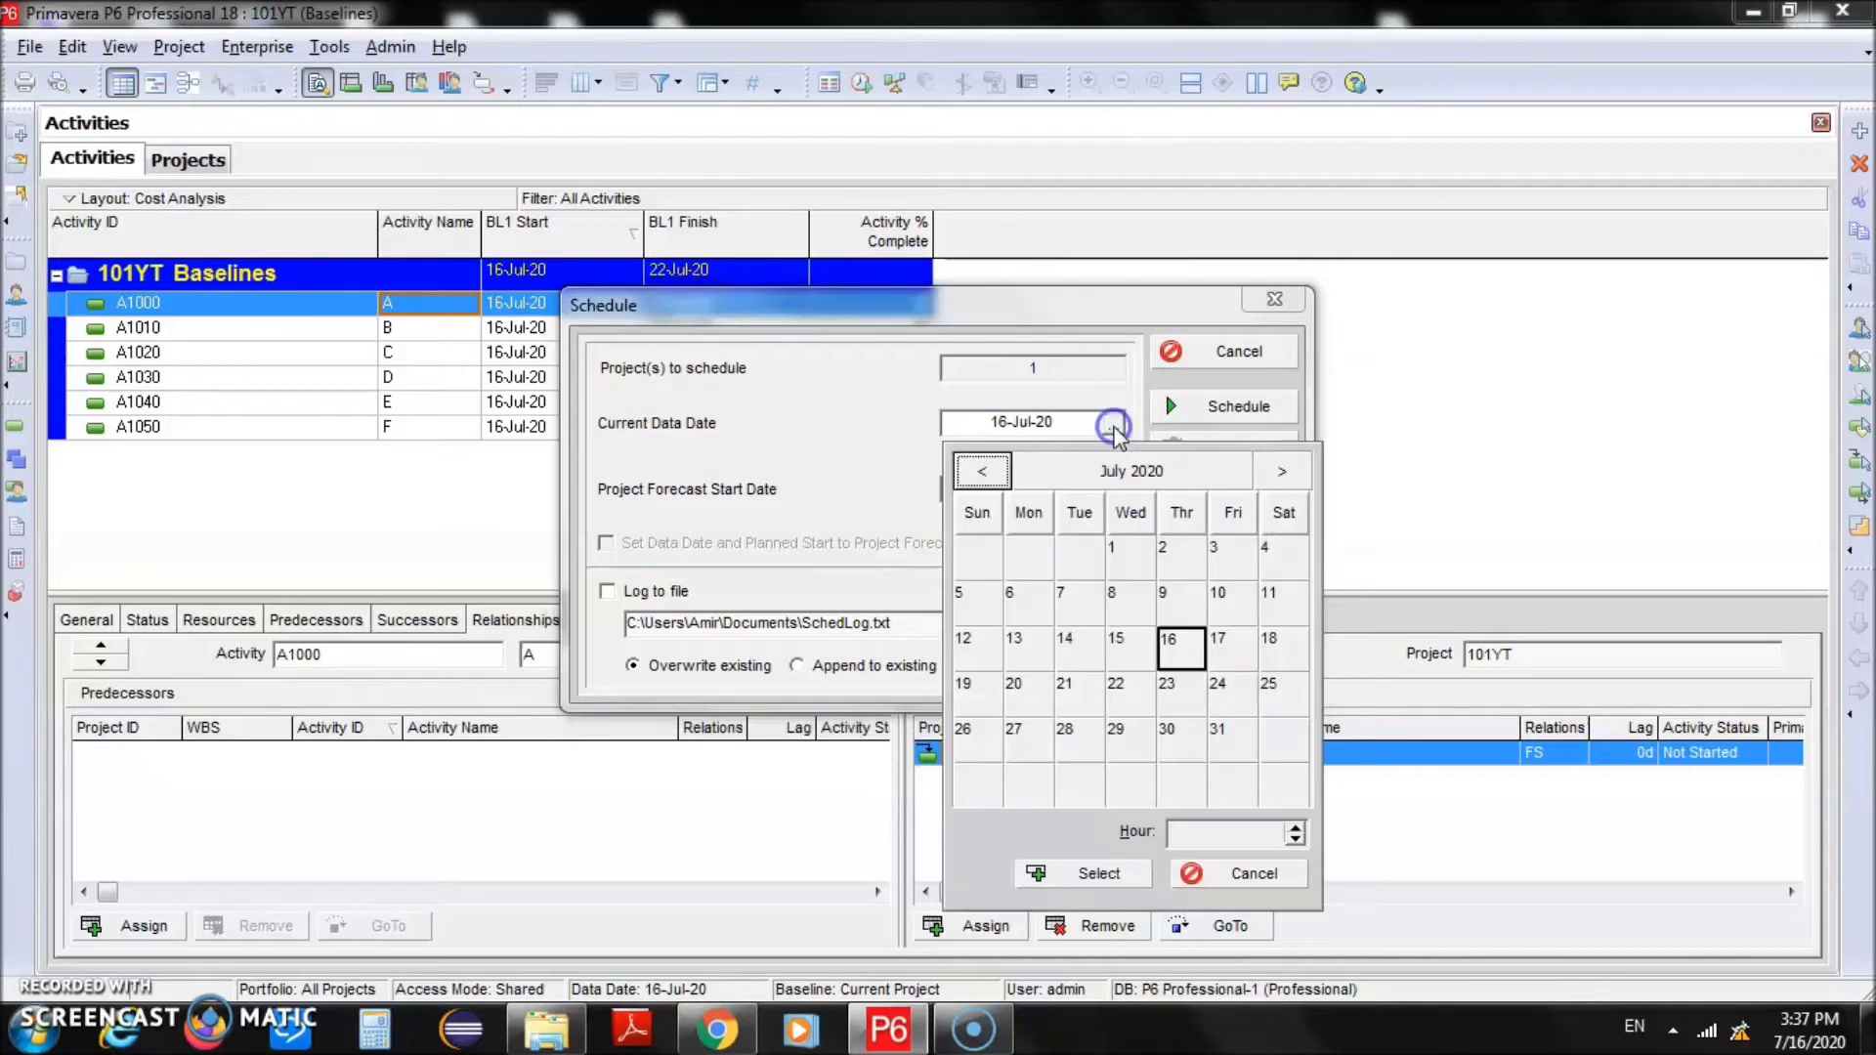
pyautogui.click(1283, 473)
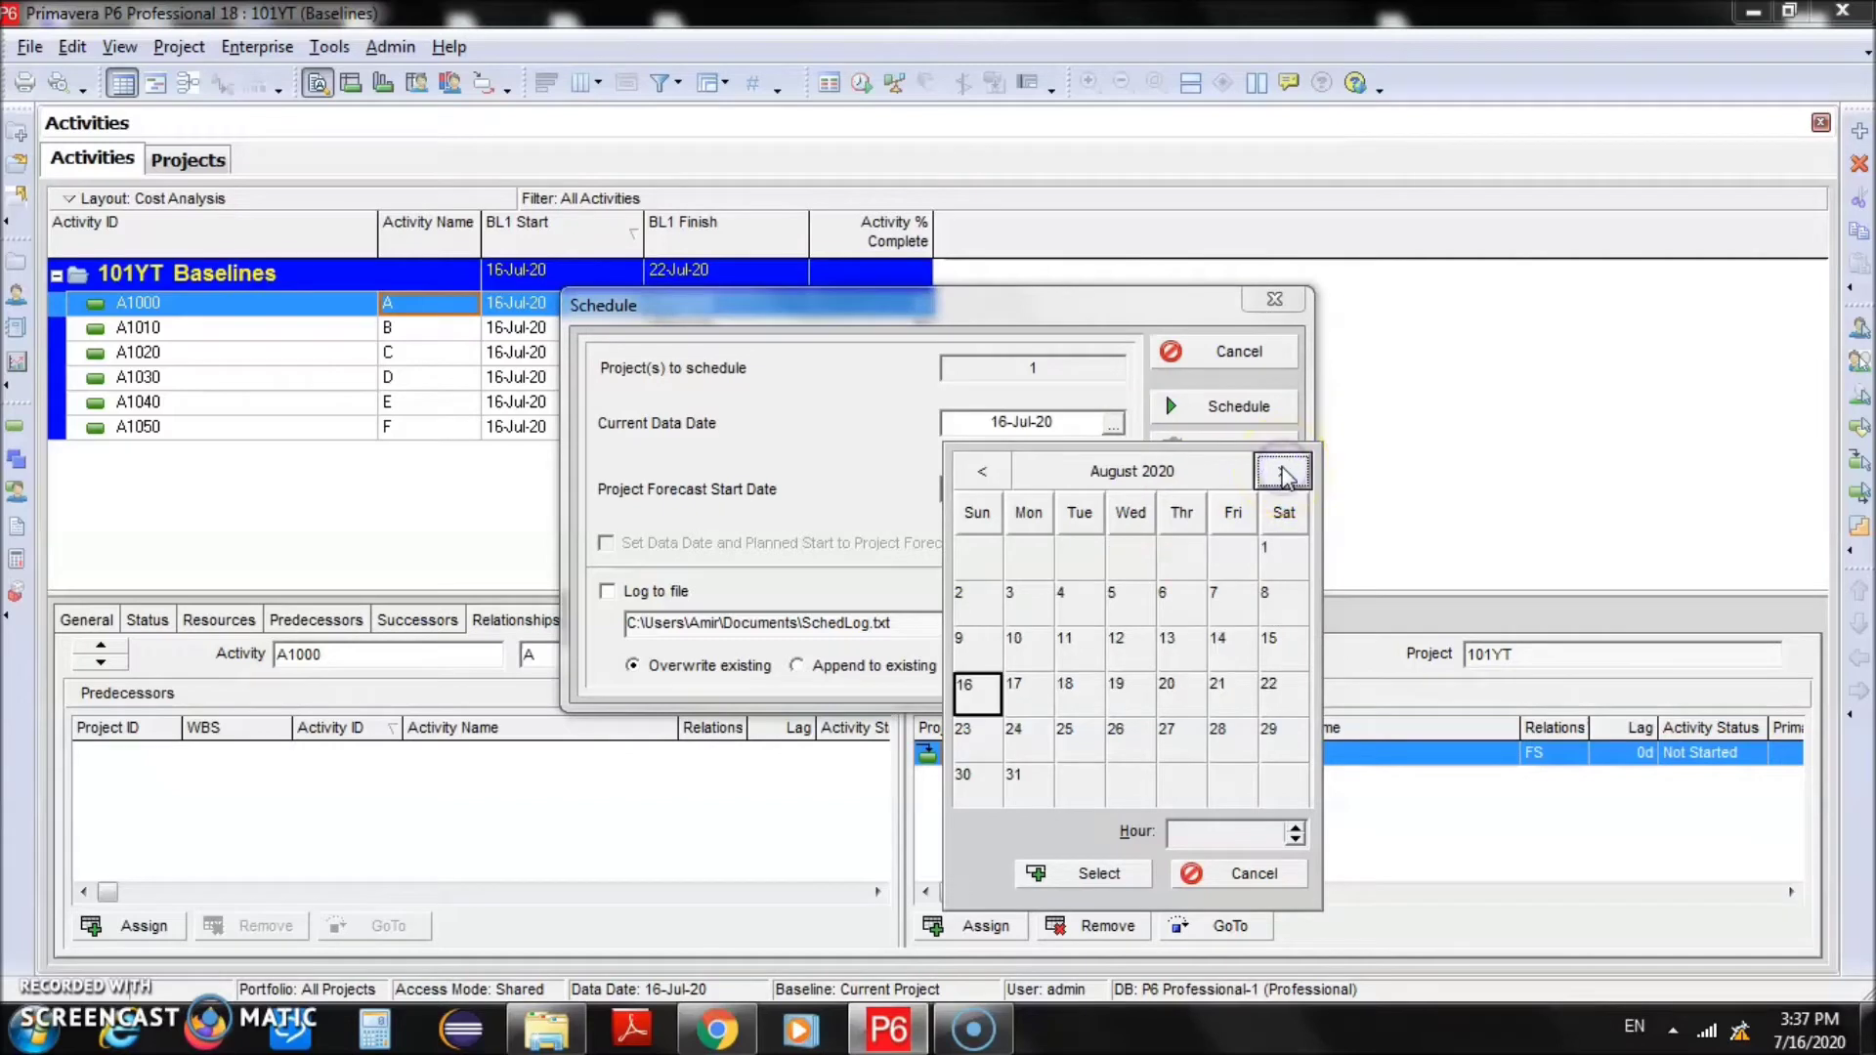
pyautogui.click(1028, 603)
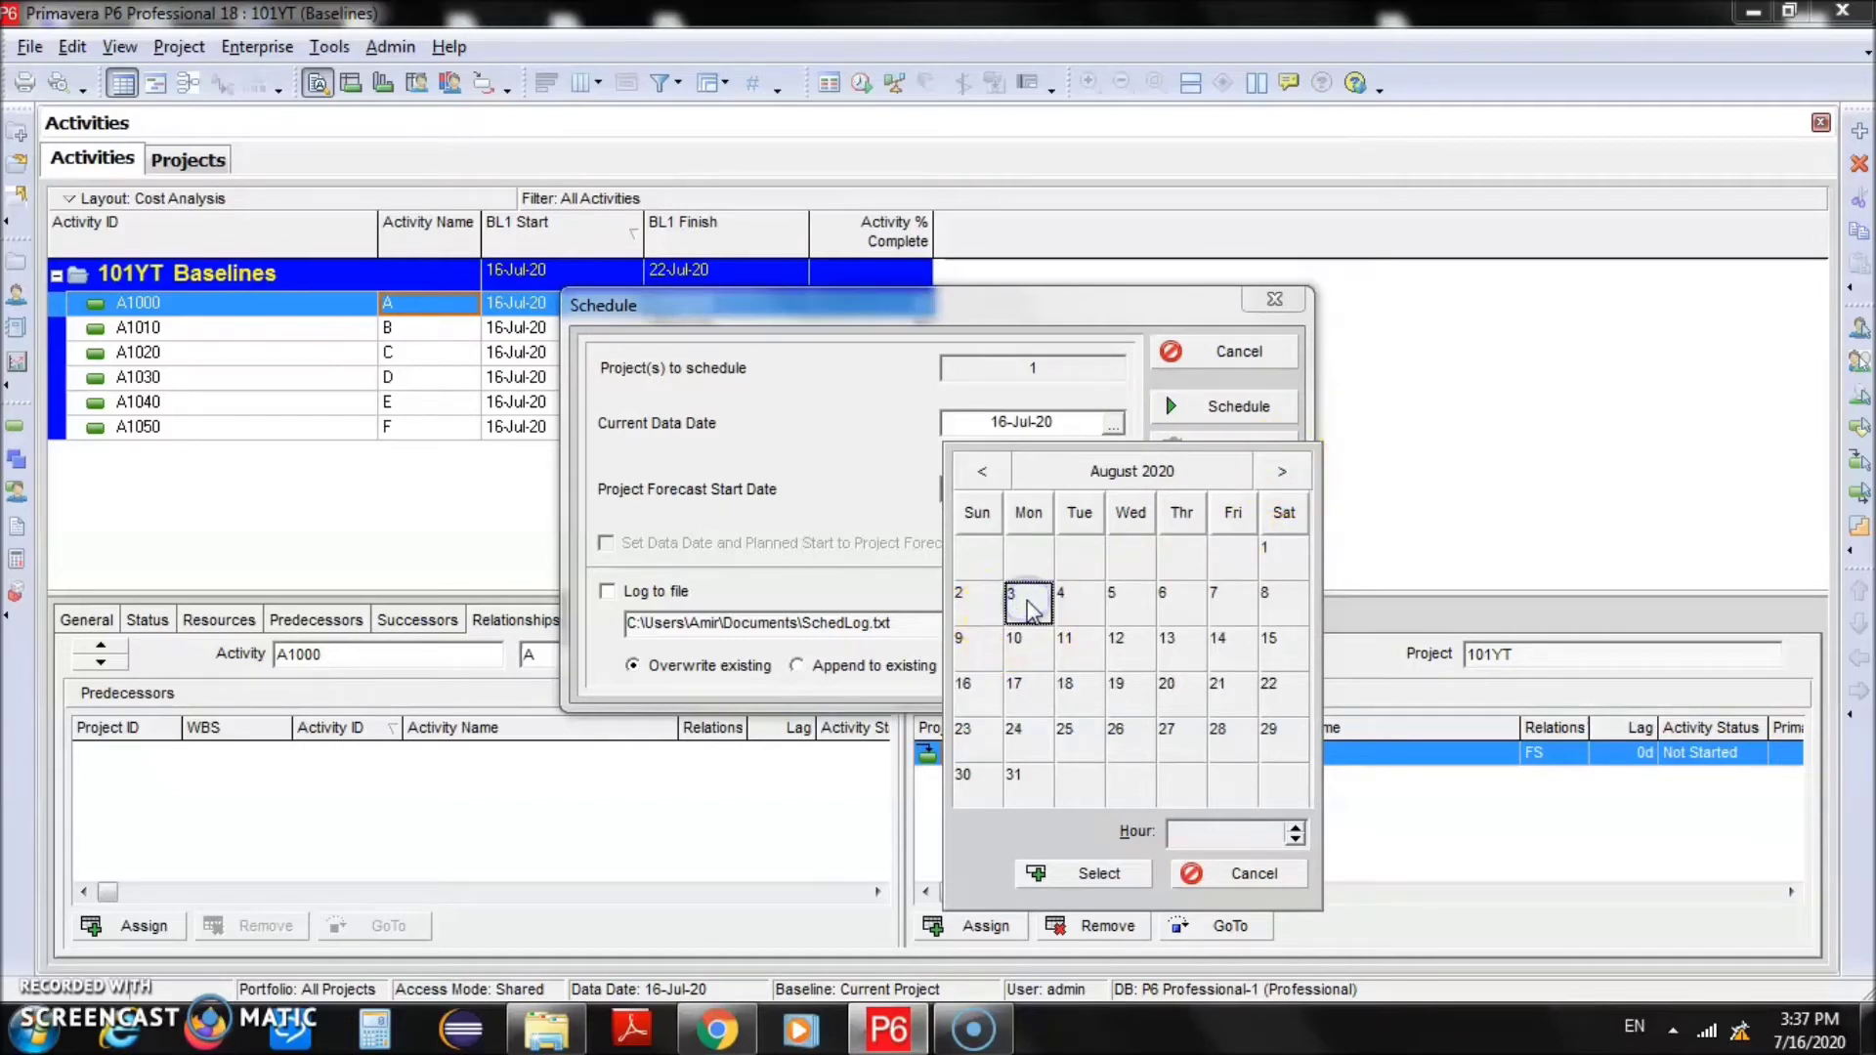
pyautogui.click(1028, 604)
pyautogui.click(1046, 862)
pyautogui.click(1046, 862)
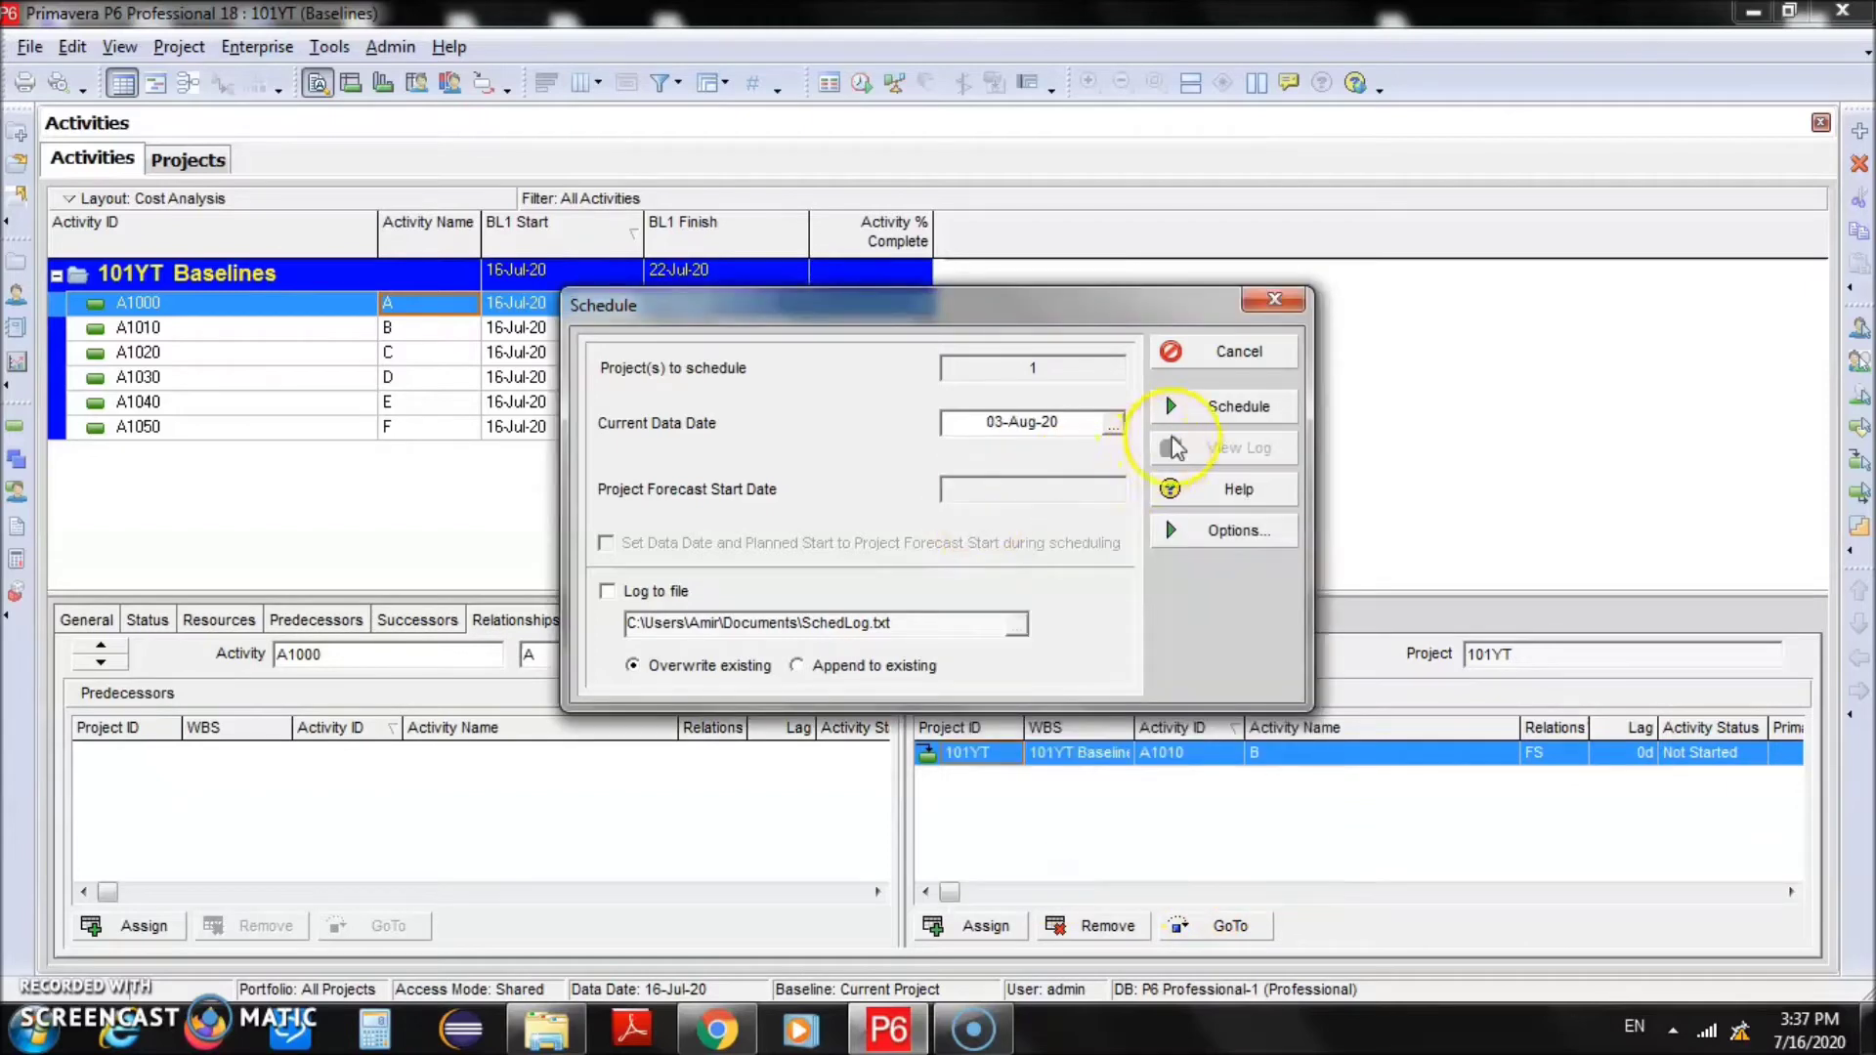
pyautogui.click(1221, 409)
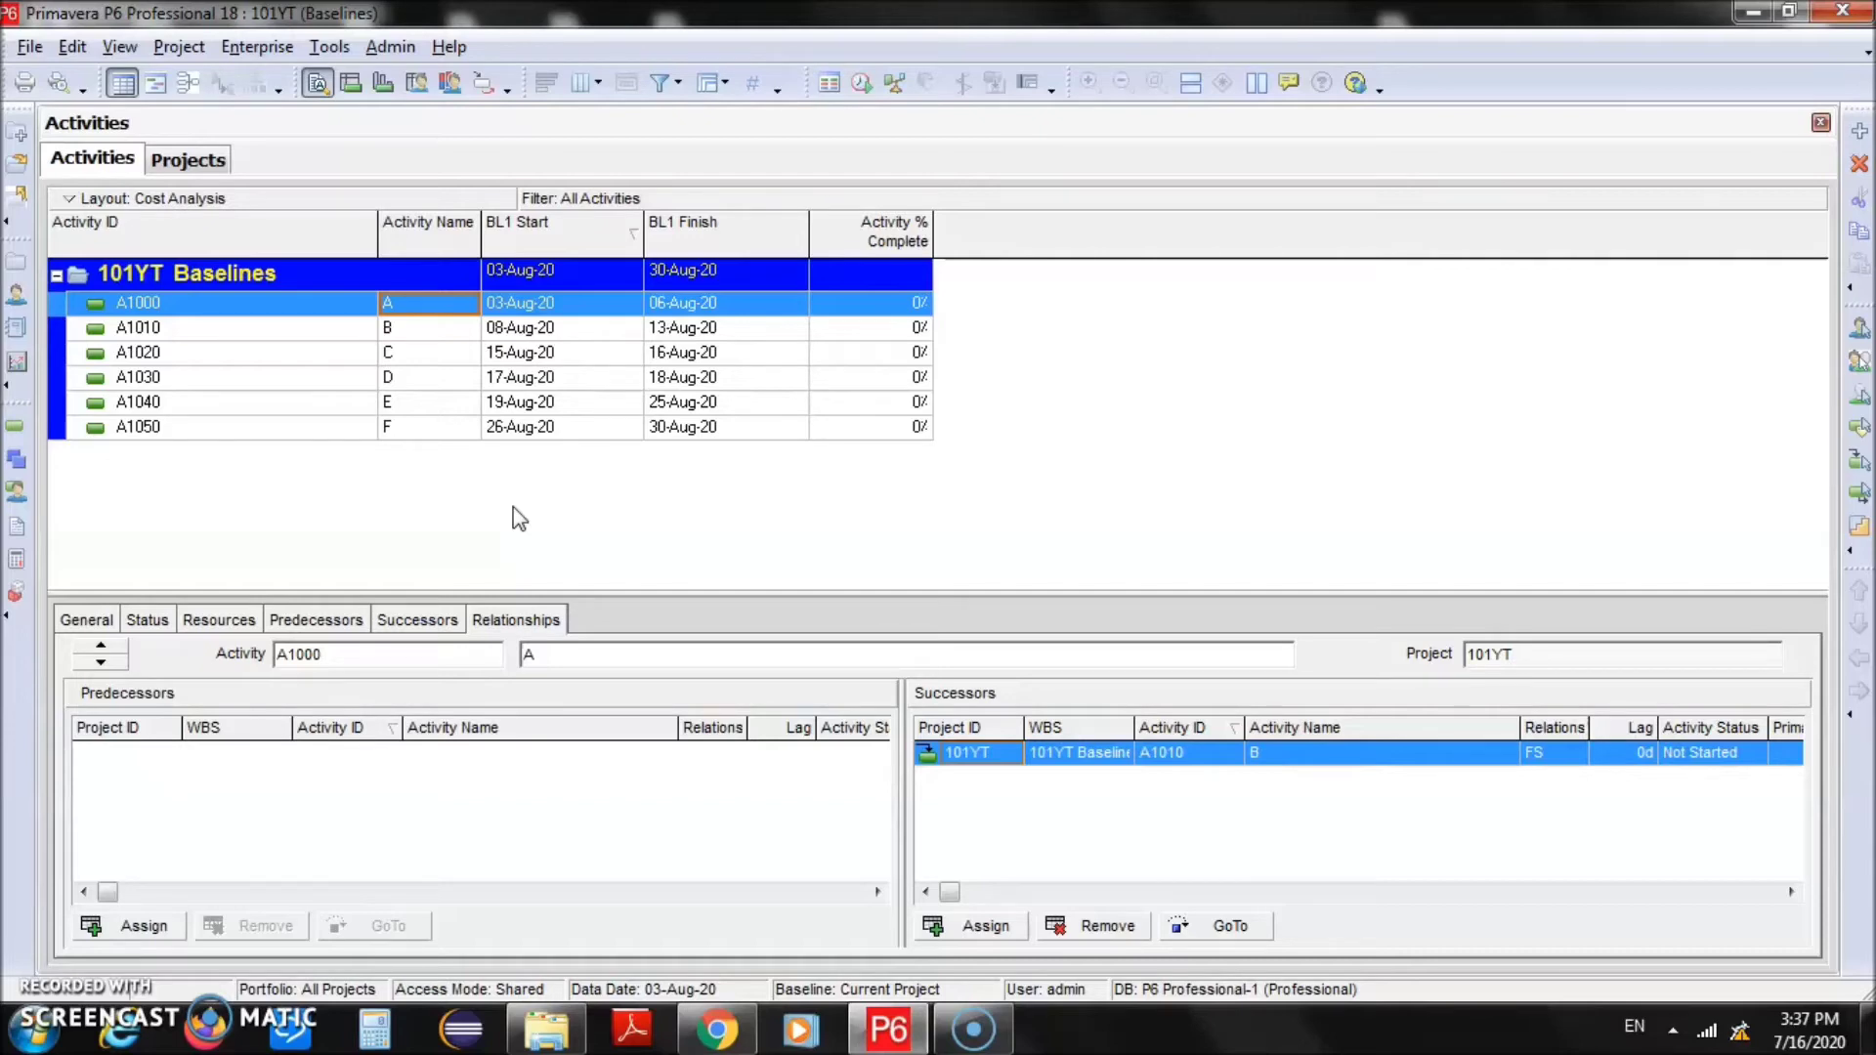
# Save a copy of the current project as a new baseline and close the baseline maintenance dialog
pyautogui.click(186, 54)
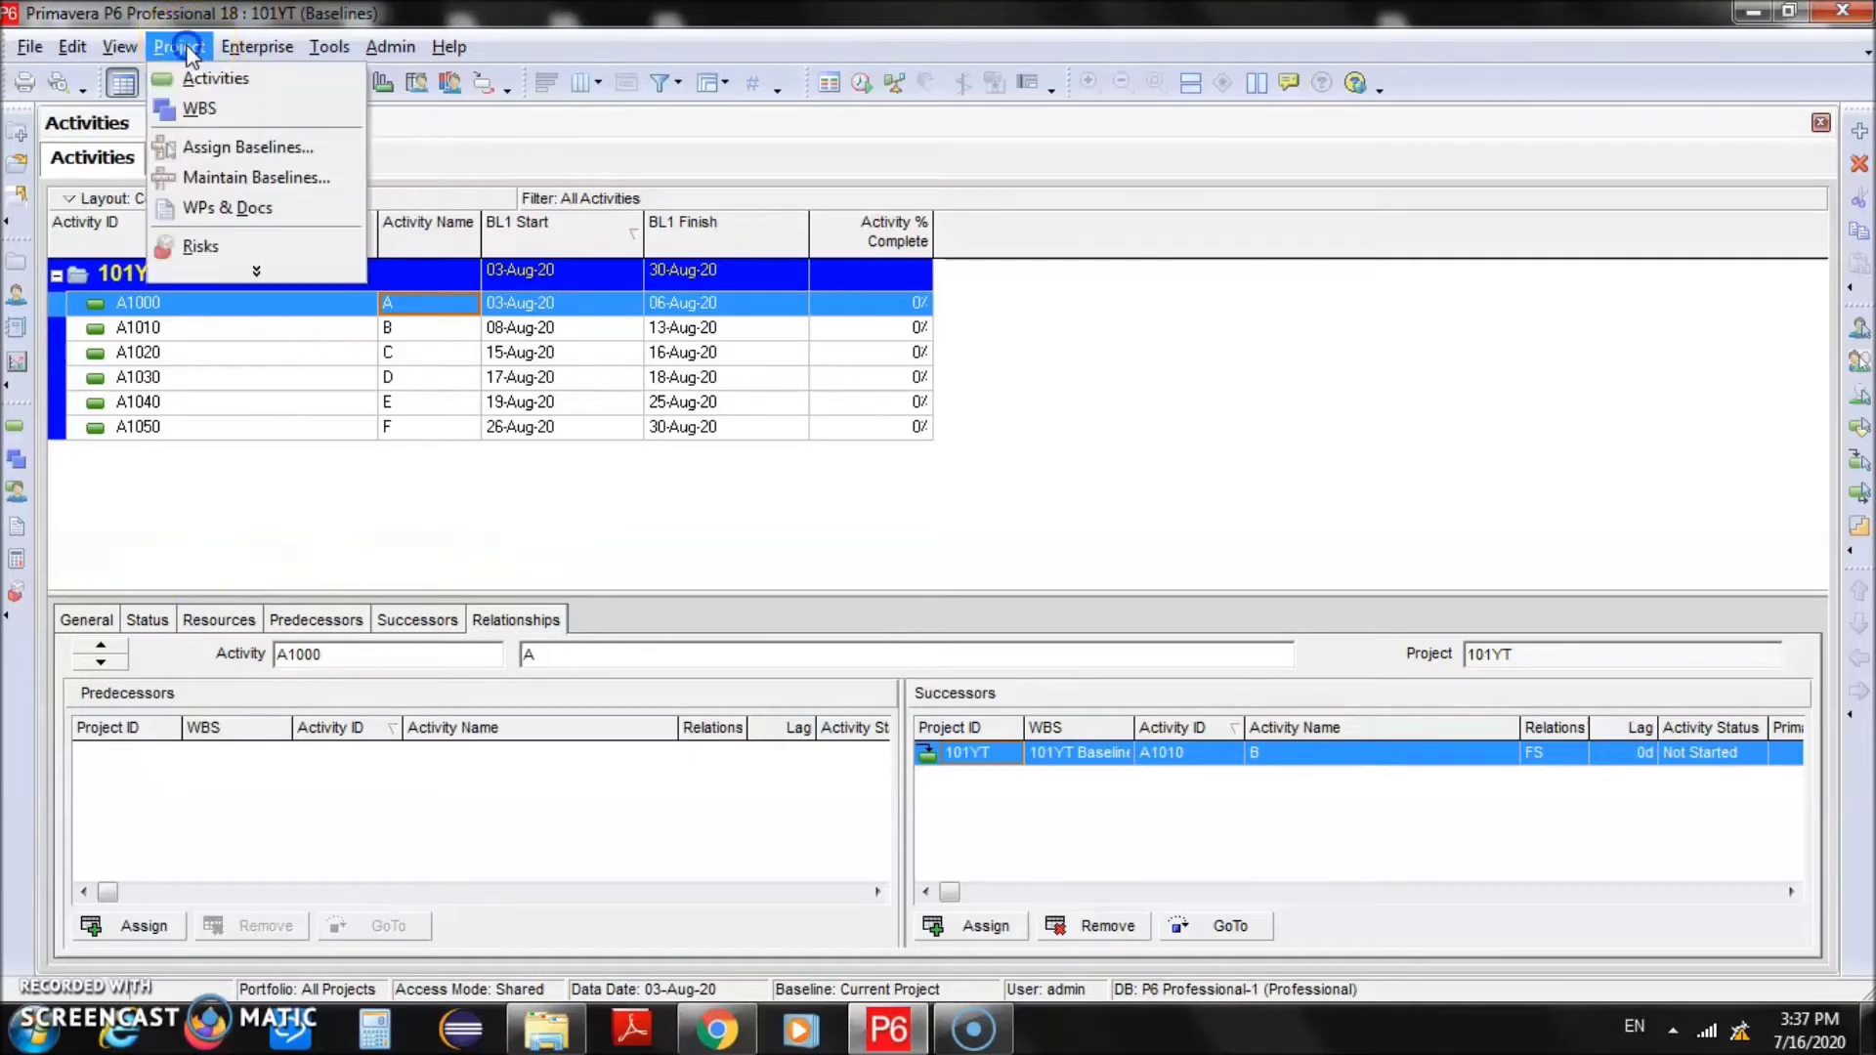
pyautogui.click(254, 271)
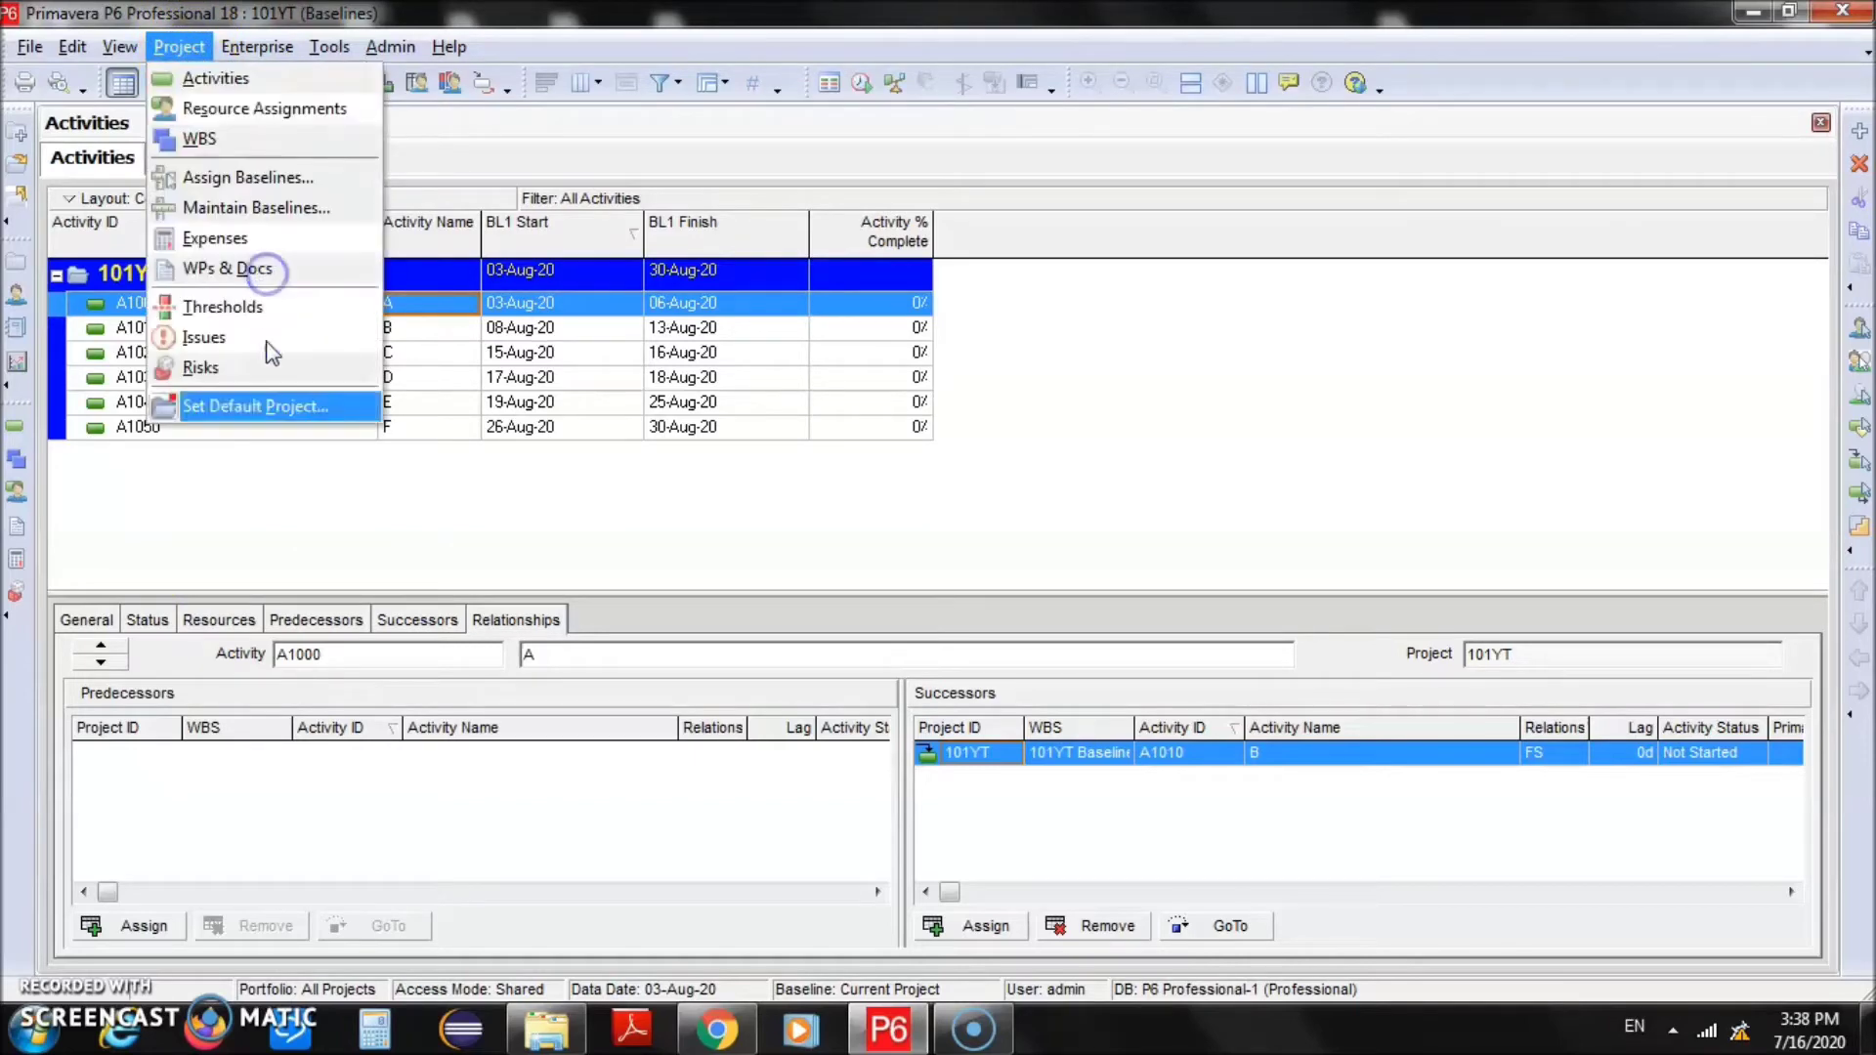
pyautogui.click(336, 209)
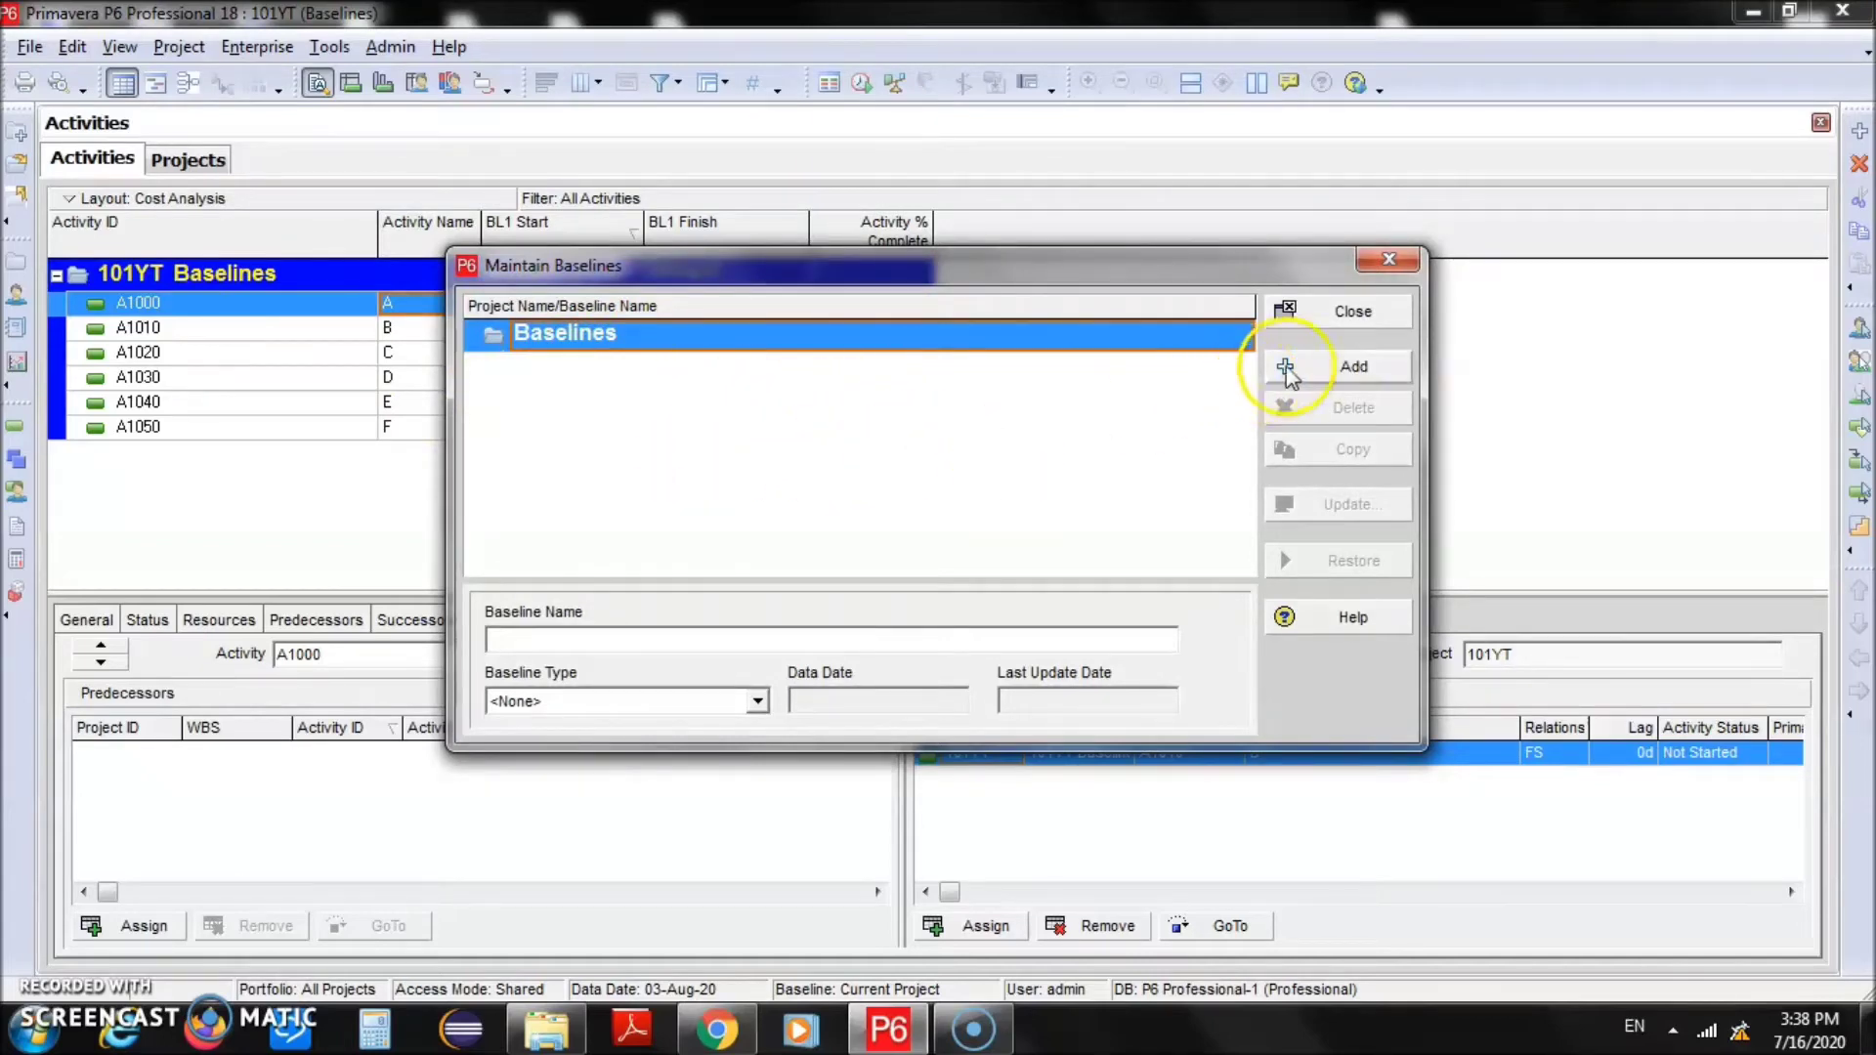
pyautogui.click(1332, 370)
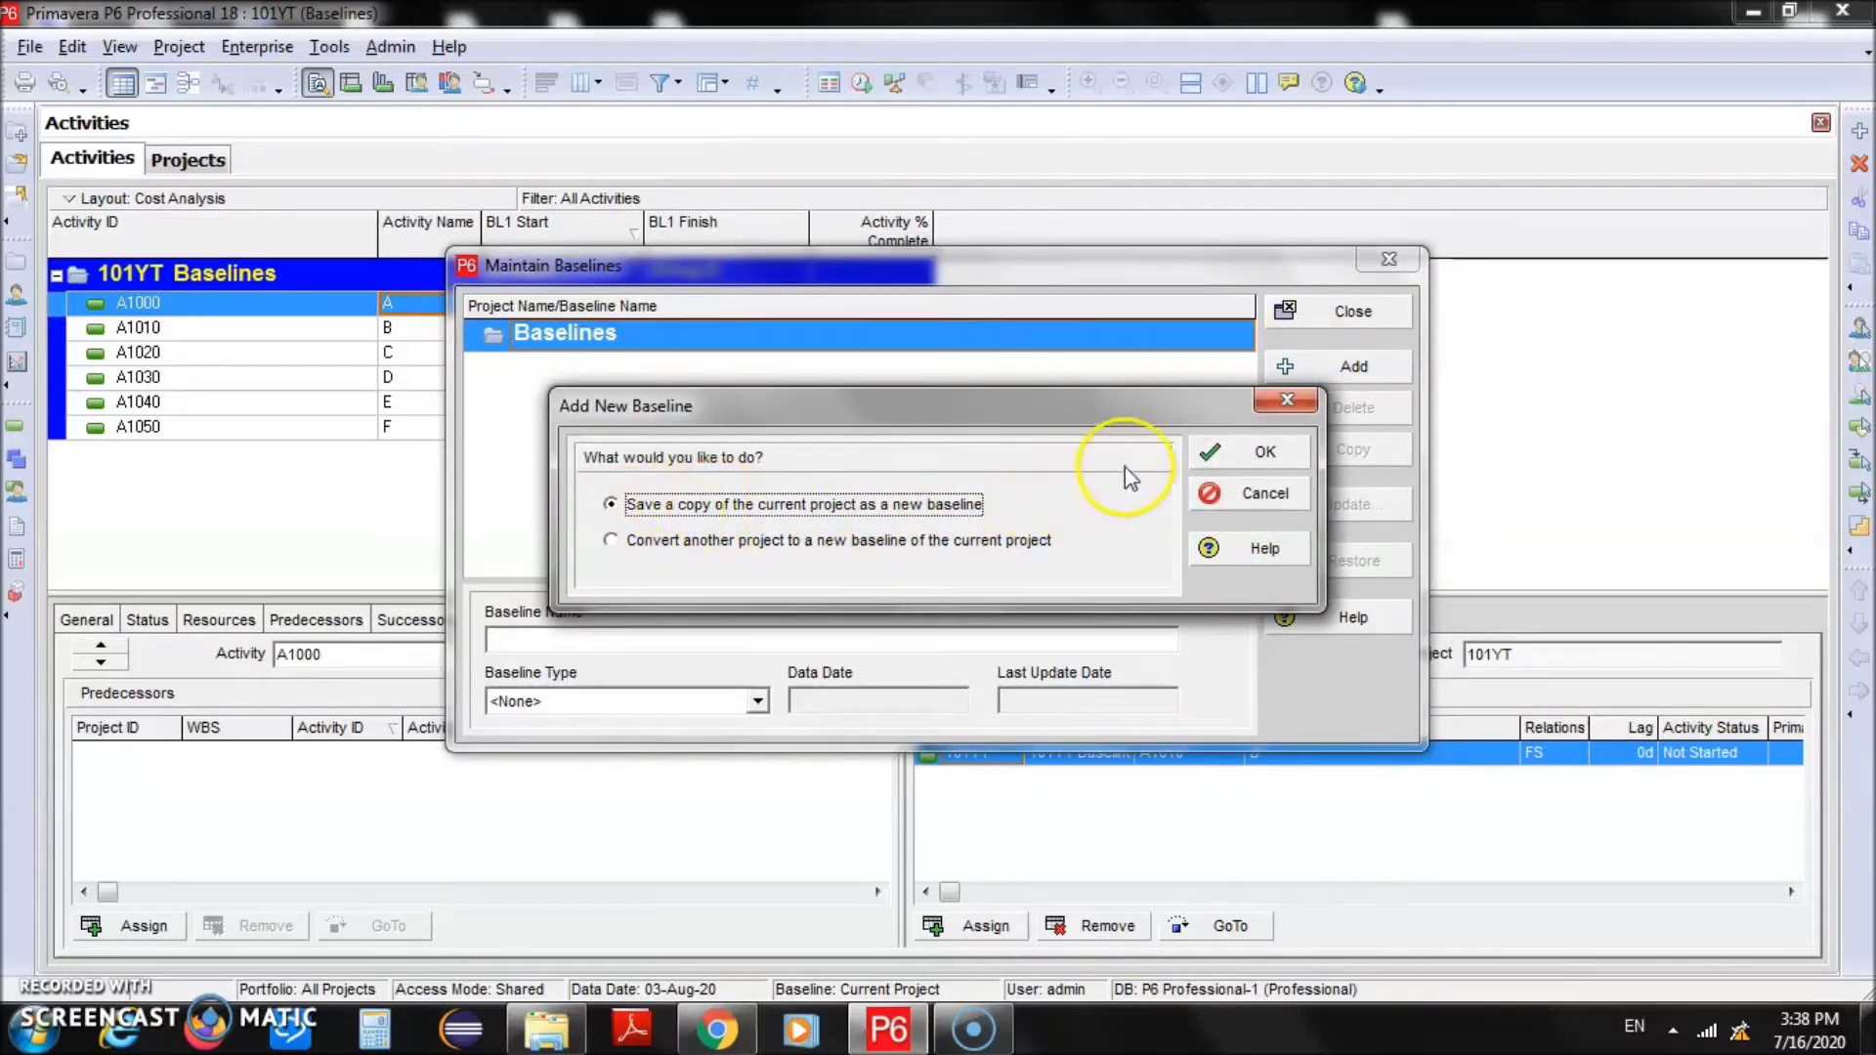
pyautogui.click(1215, 459)
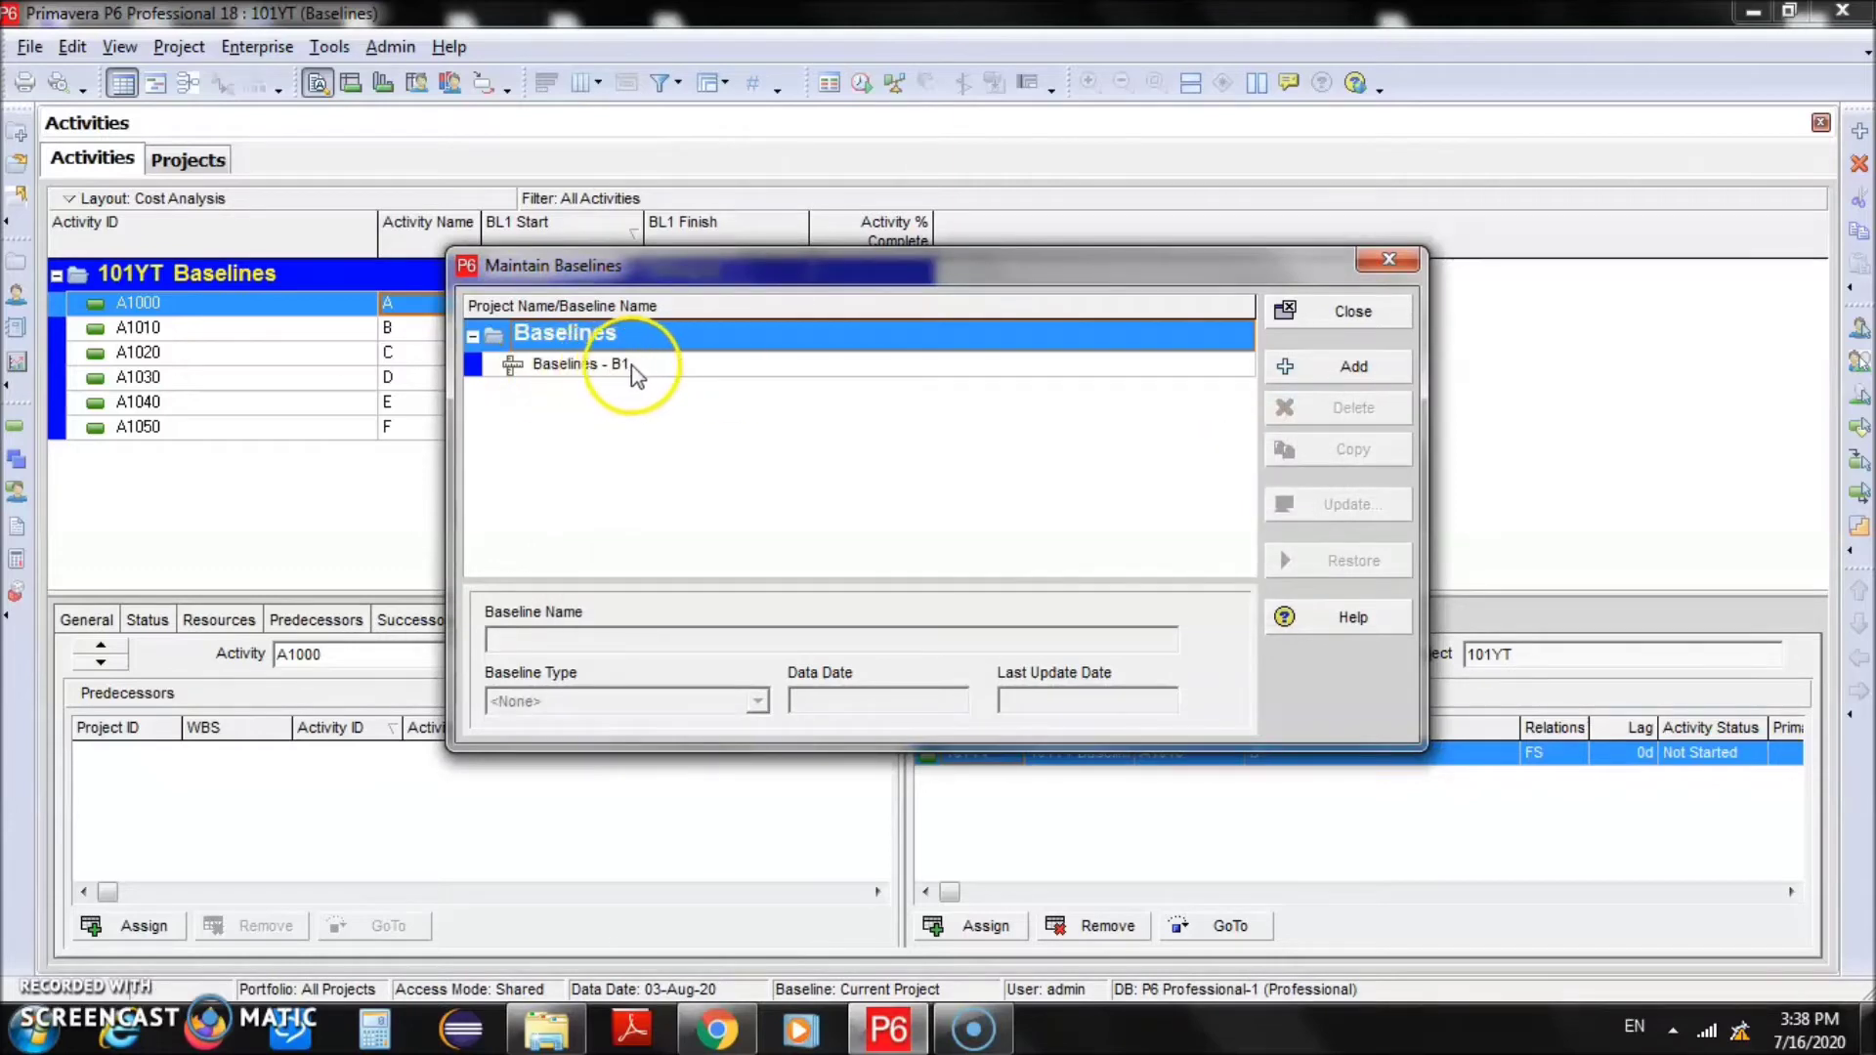
pyautogui.click(699, 365)
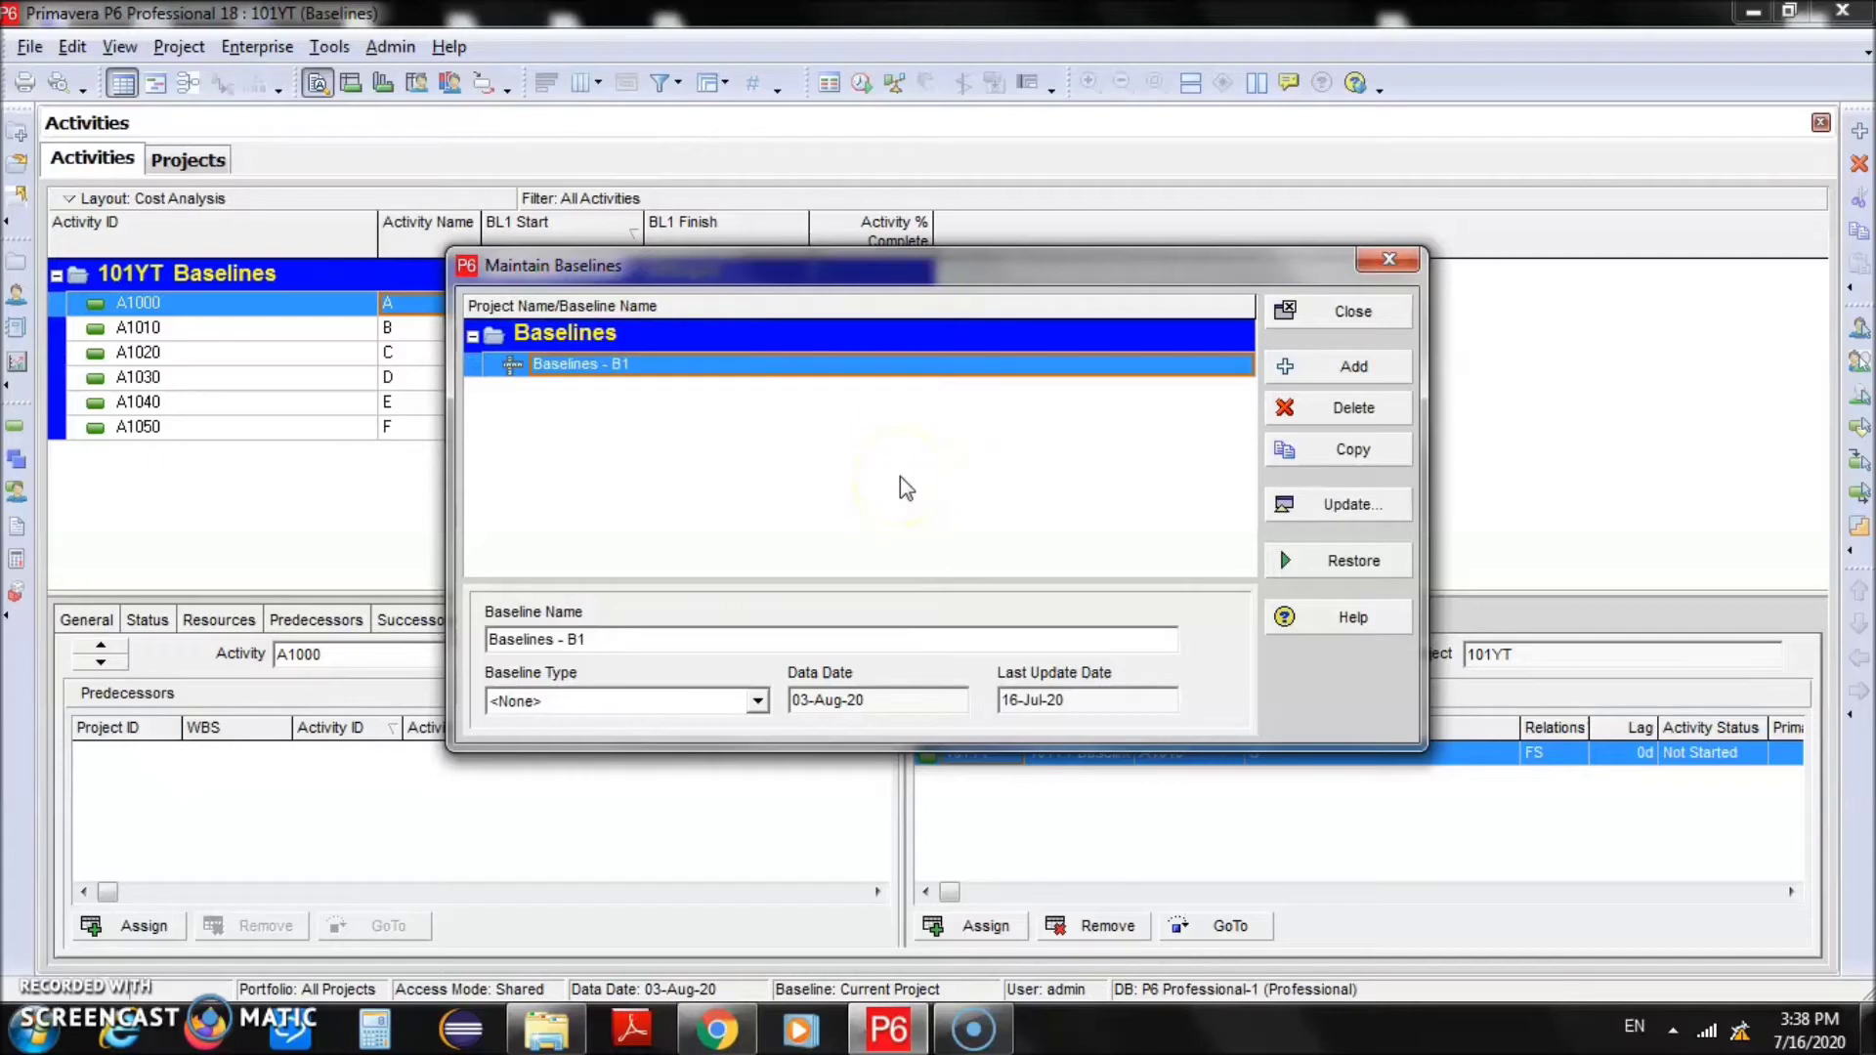
pyautogui.click(1346, 324)
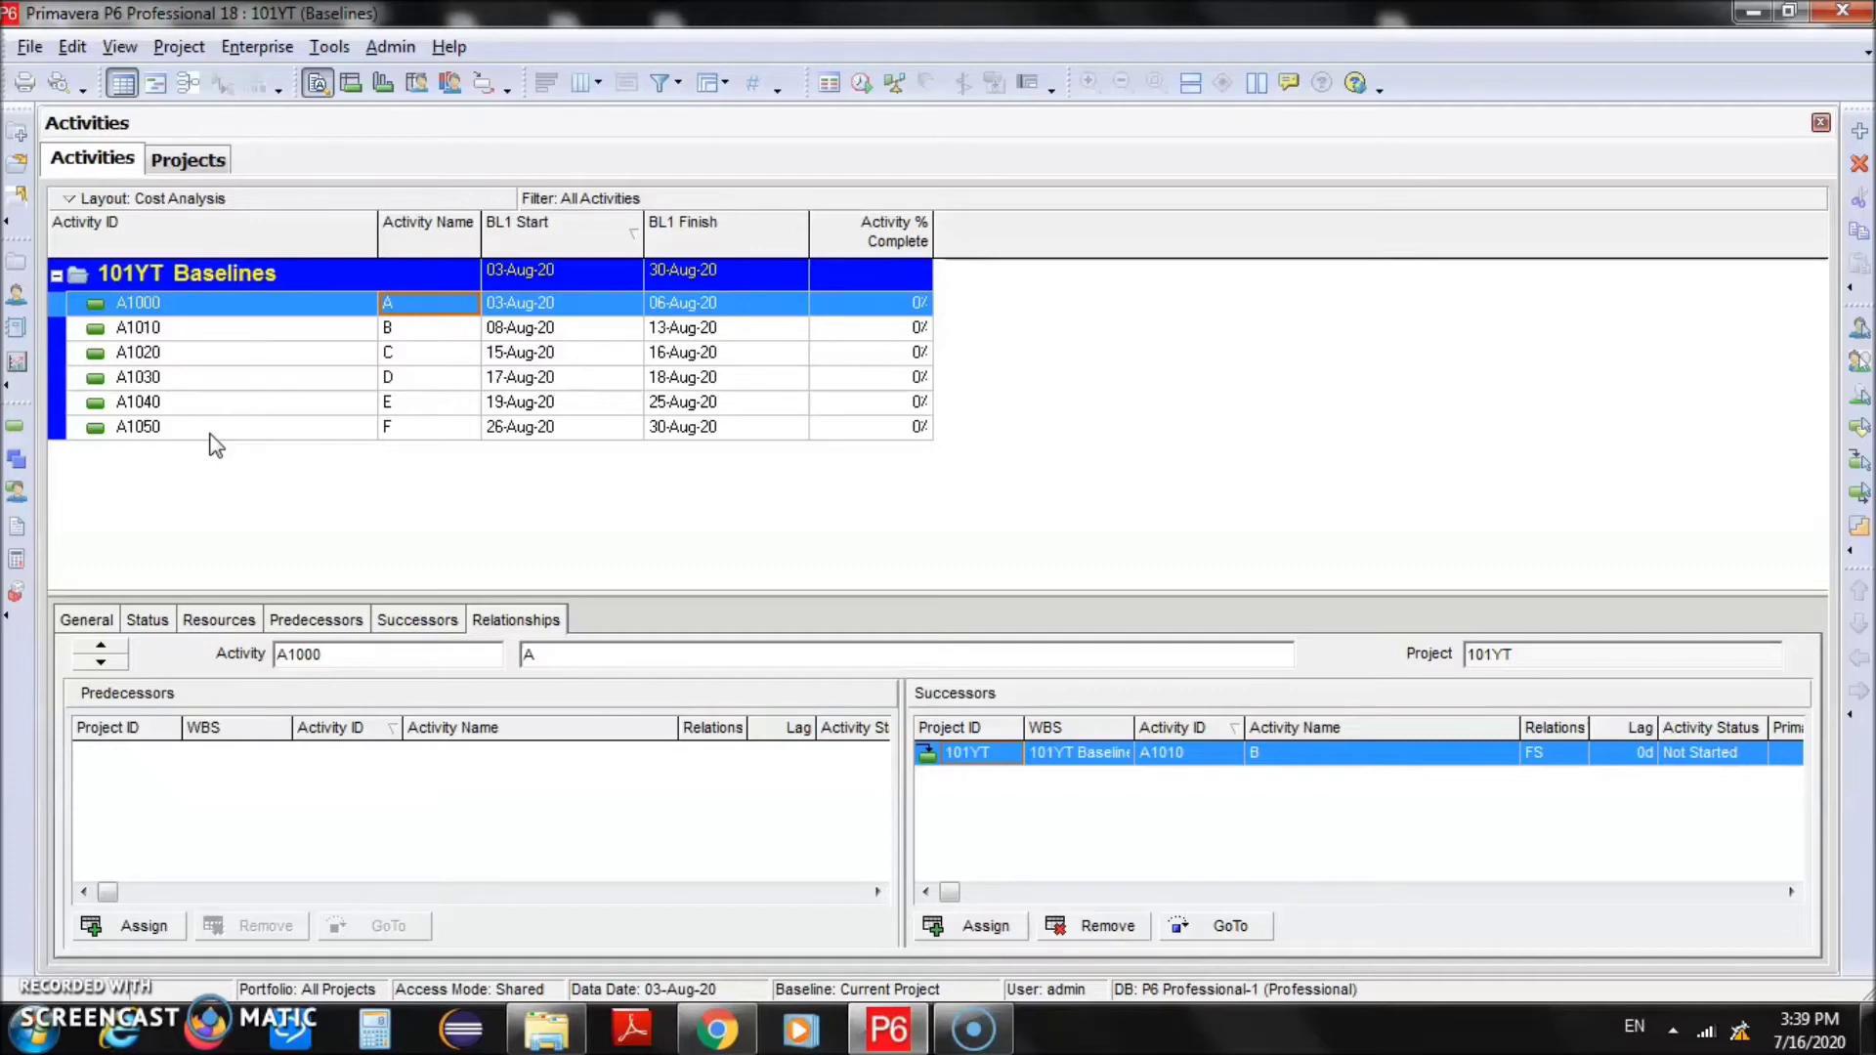
# Open the baseline assignment for project 101YT and choose Baselines - B1 as its project baseline
pyautogui.click(182, 51)
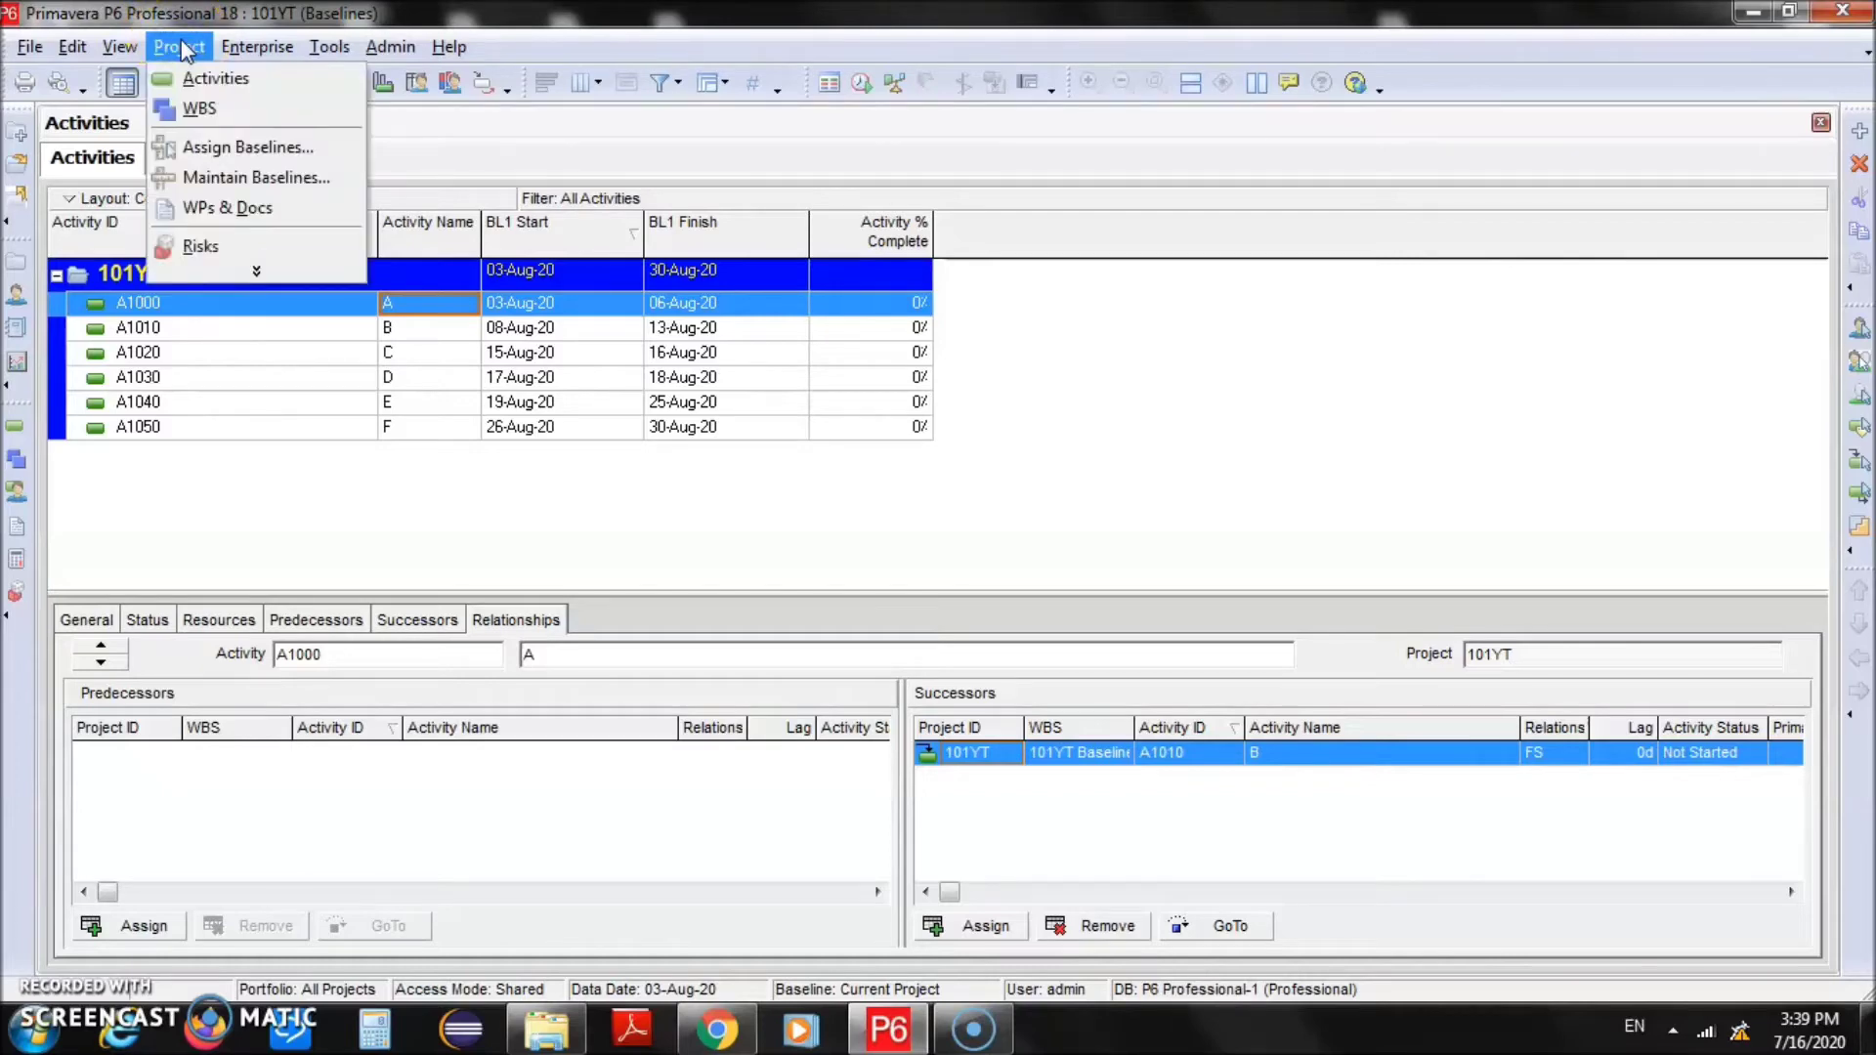
pyautogui.click(315, 148)
pyautogui.click(894, 350)
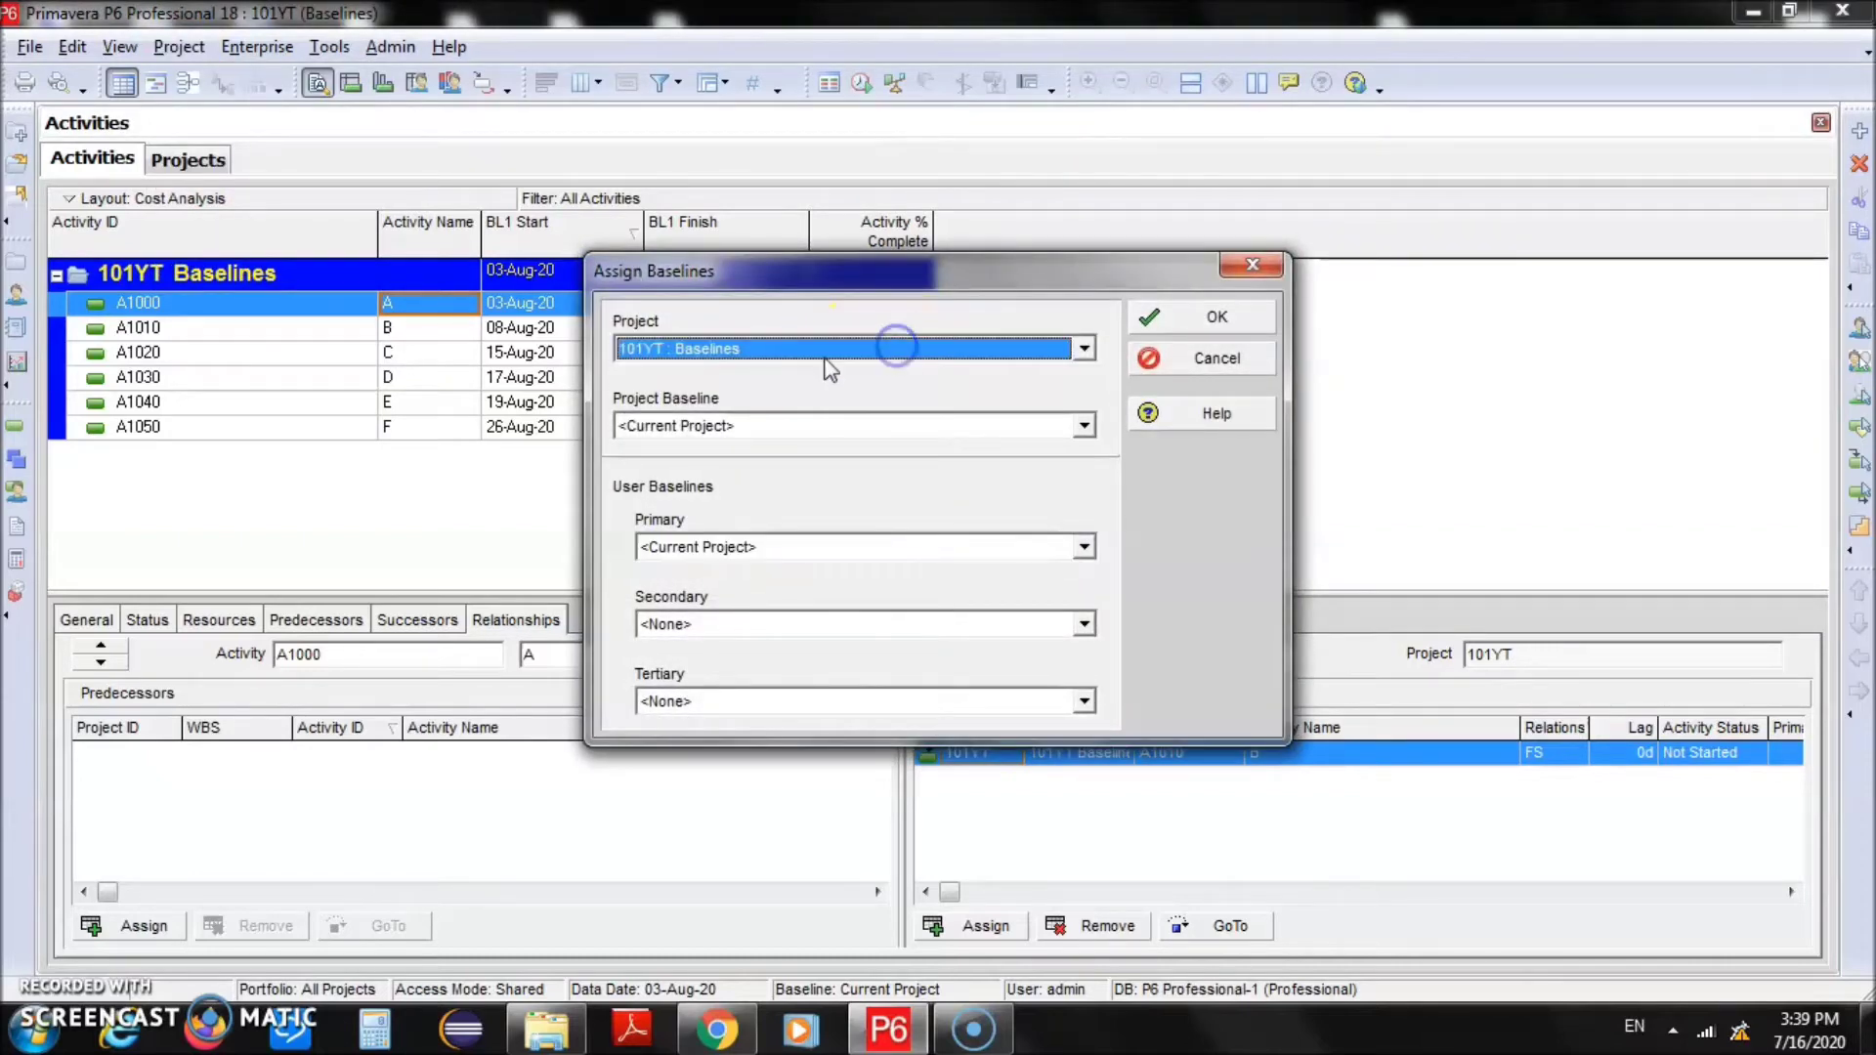
pyautogui.click(747, 354)
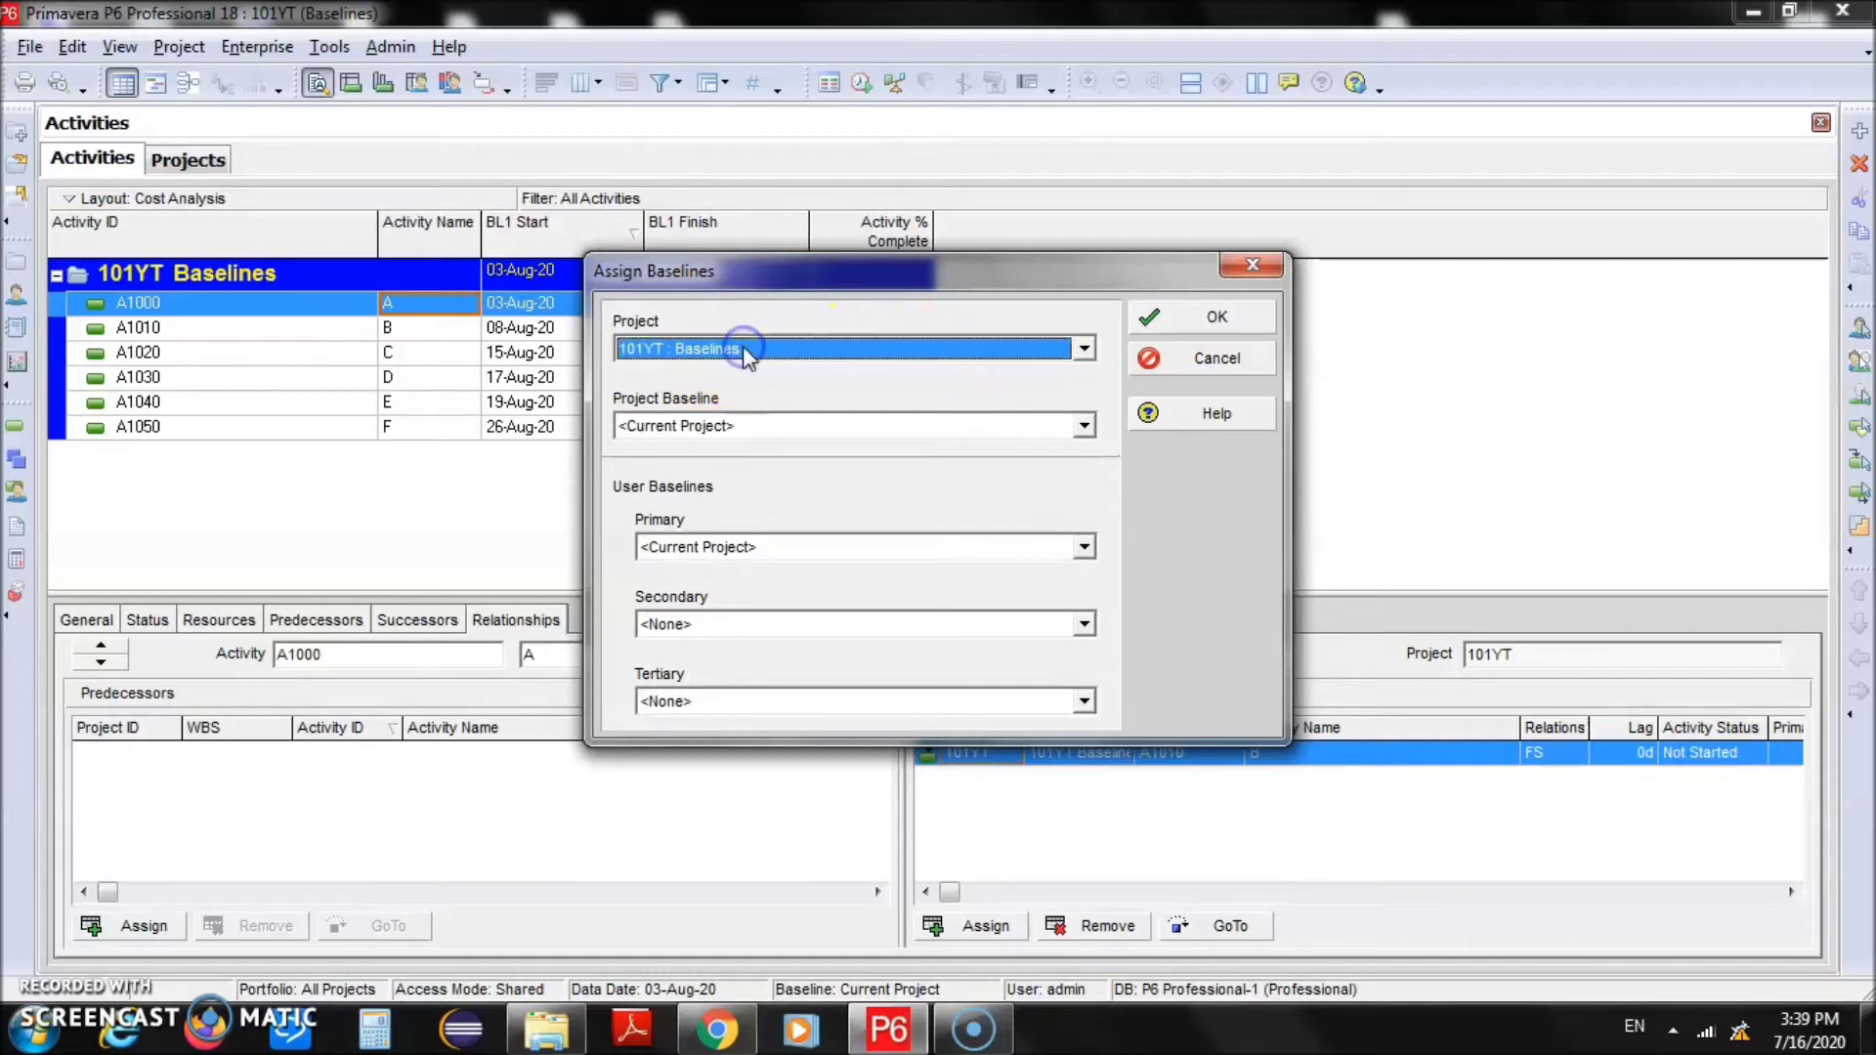
pyautogui.click(783, 353)
pyautogui.click(783, 354)
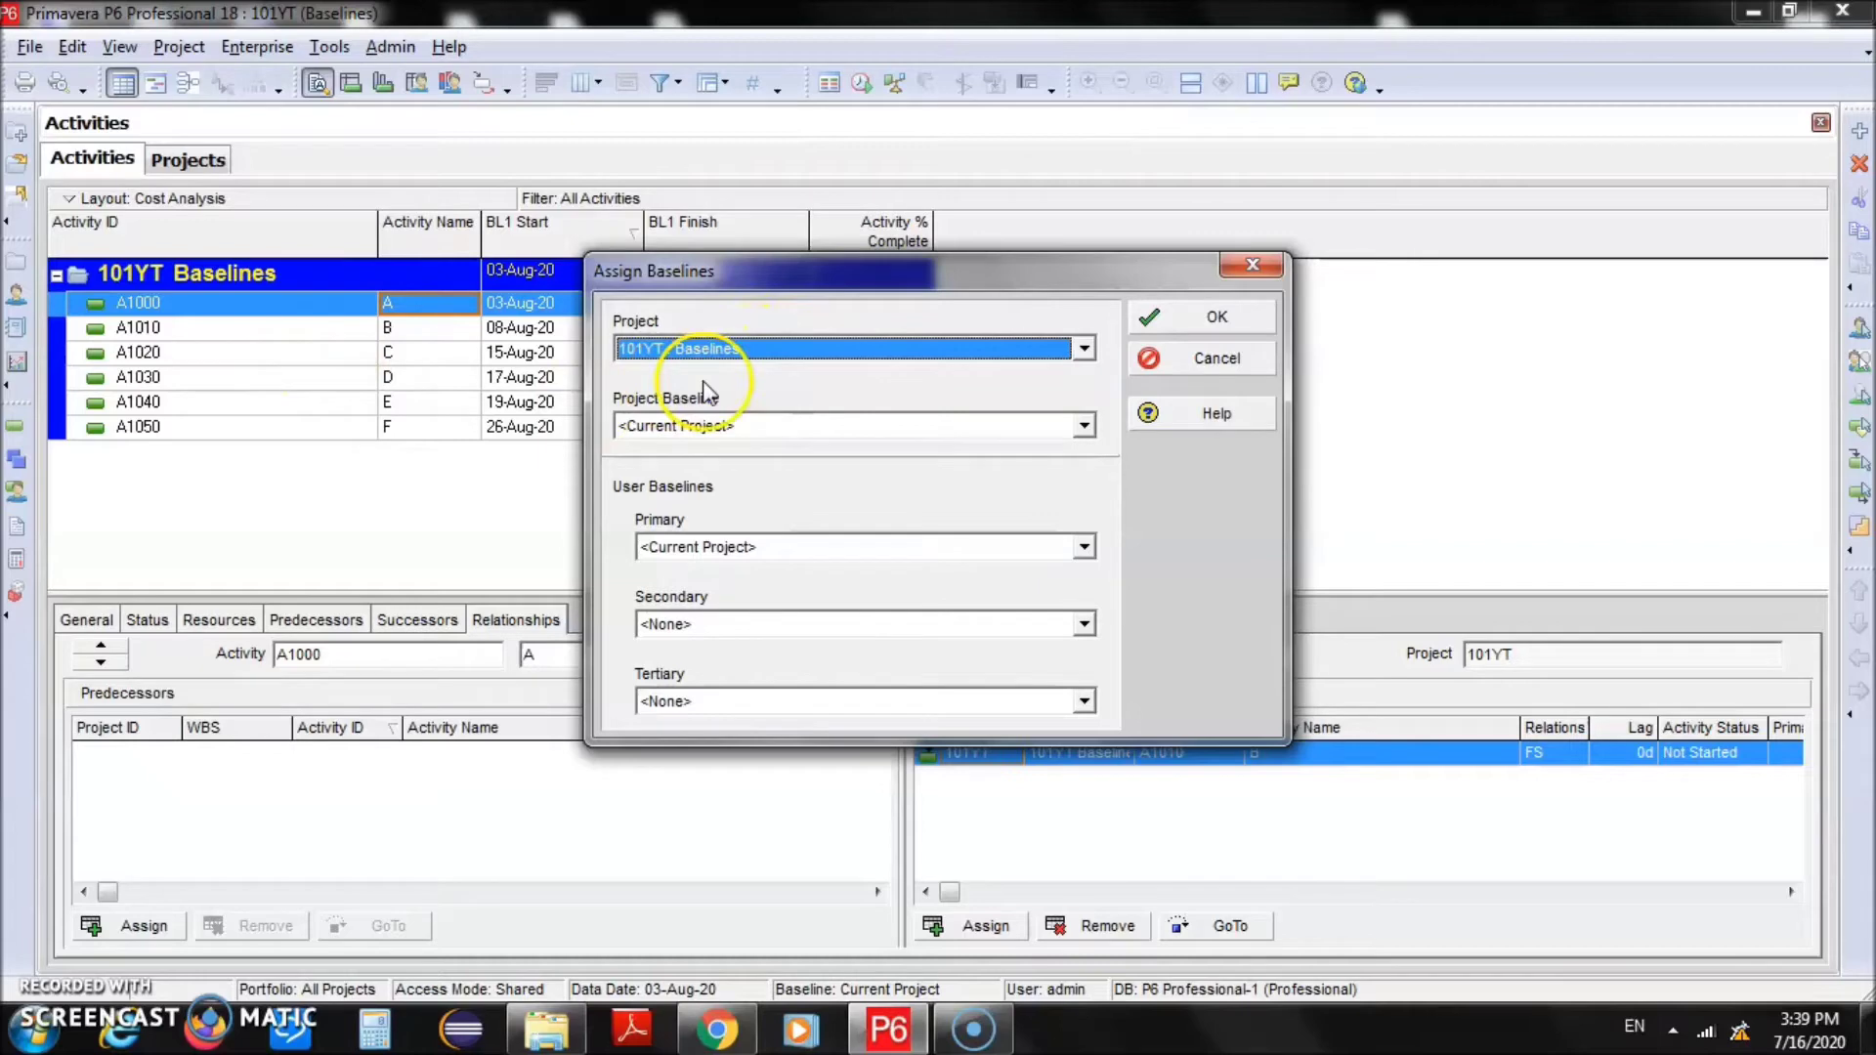
pyautogui.click(865, 356)
pyautogui.click(864, 357)
pyautogui.click(862, 354)
pyautogui.click(860, 351)
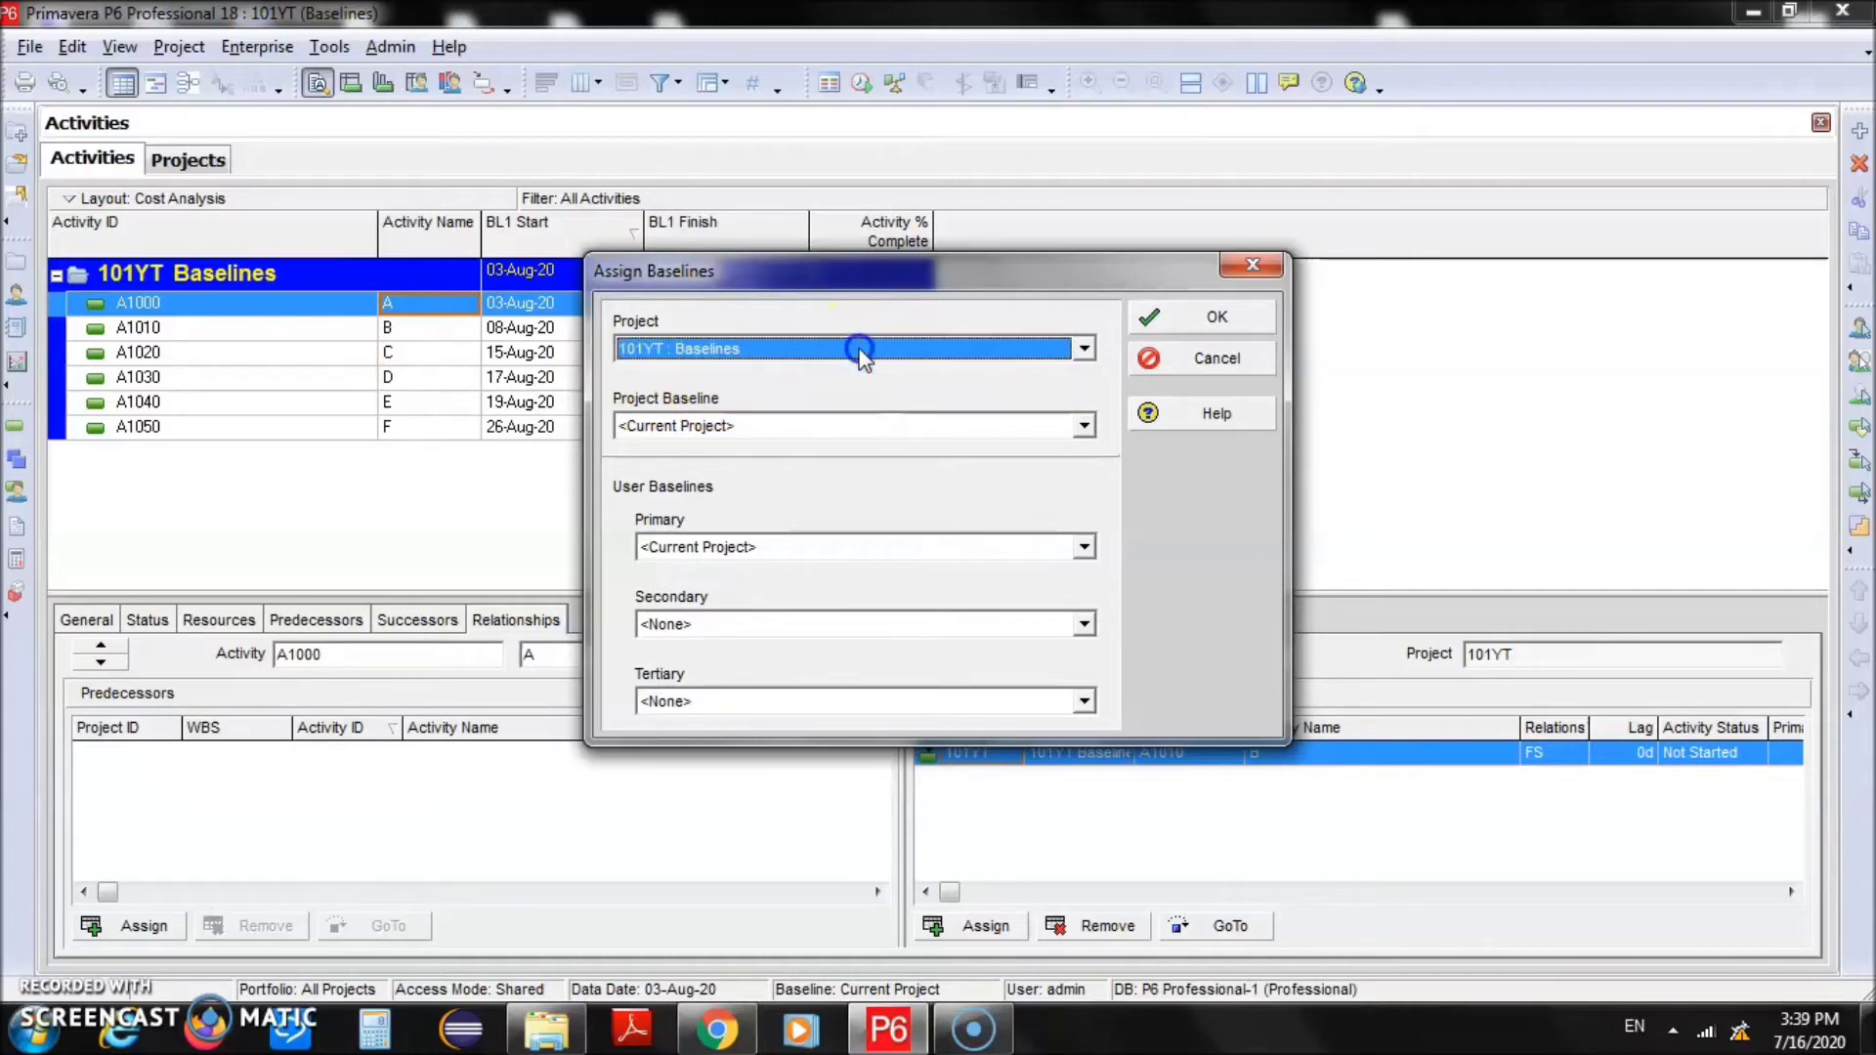
pyautogui.click(735, 427)
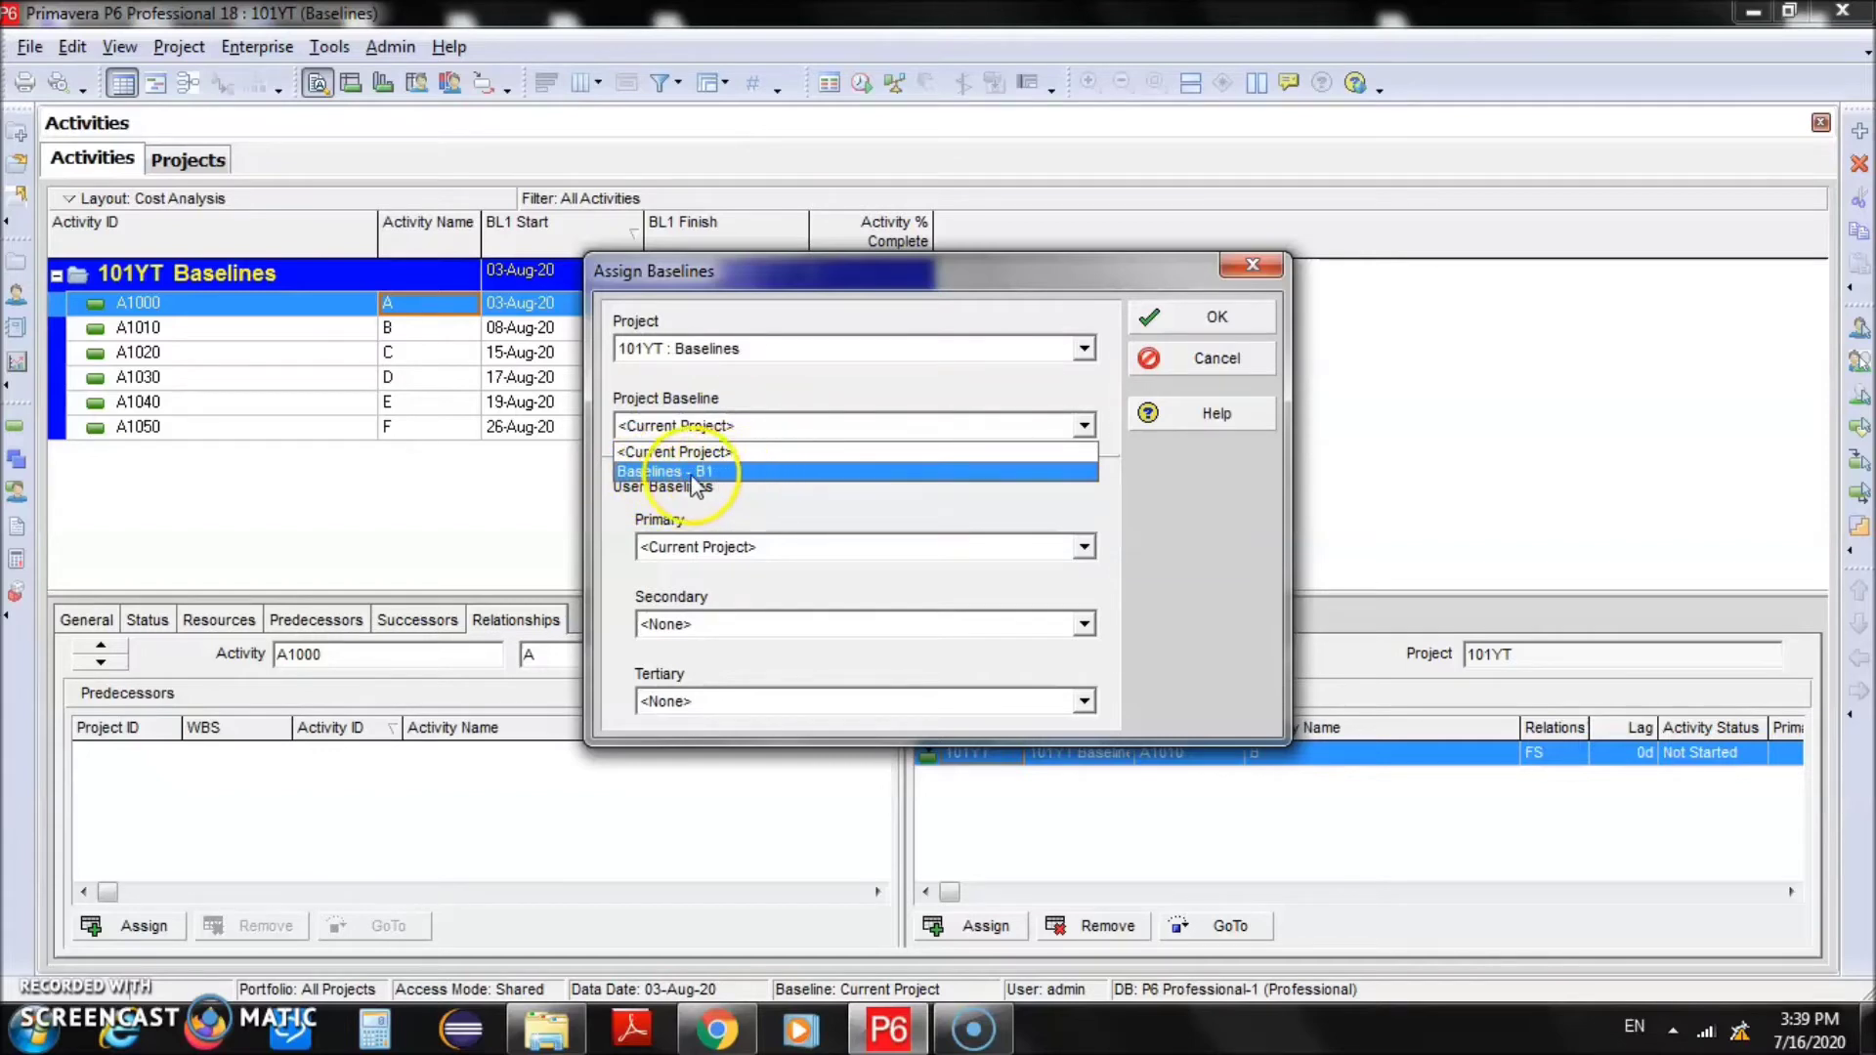
pyautogui.click(776, 473)
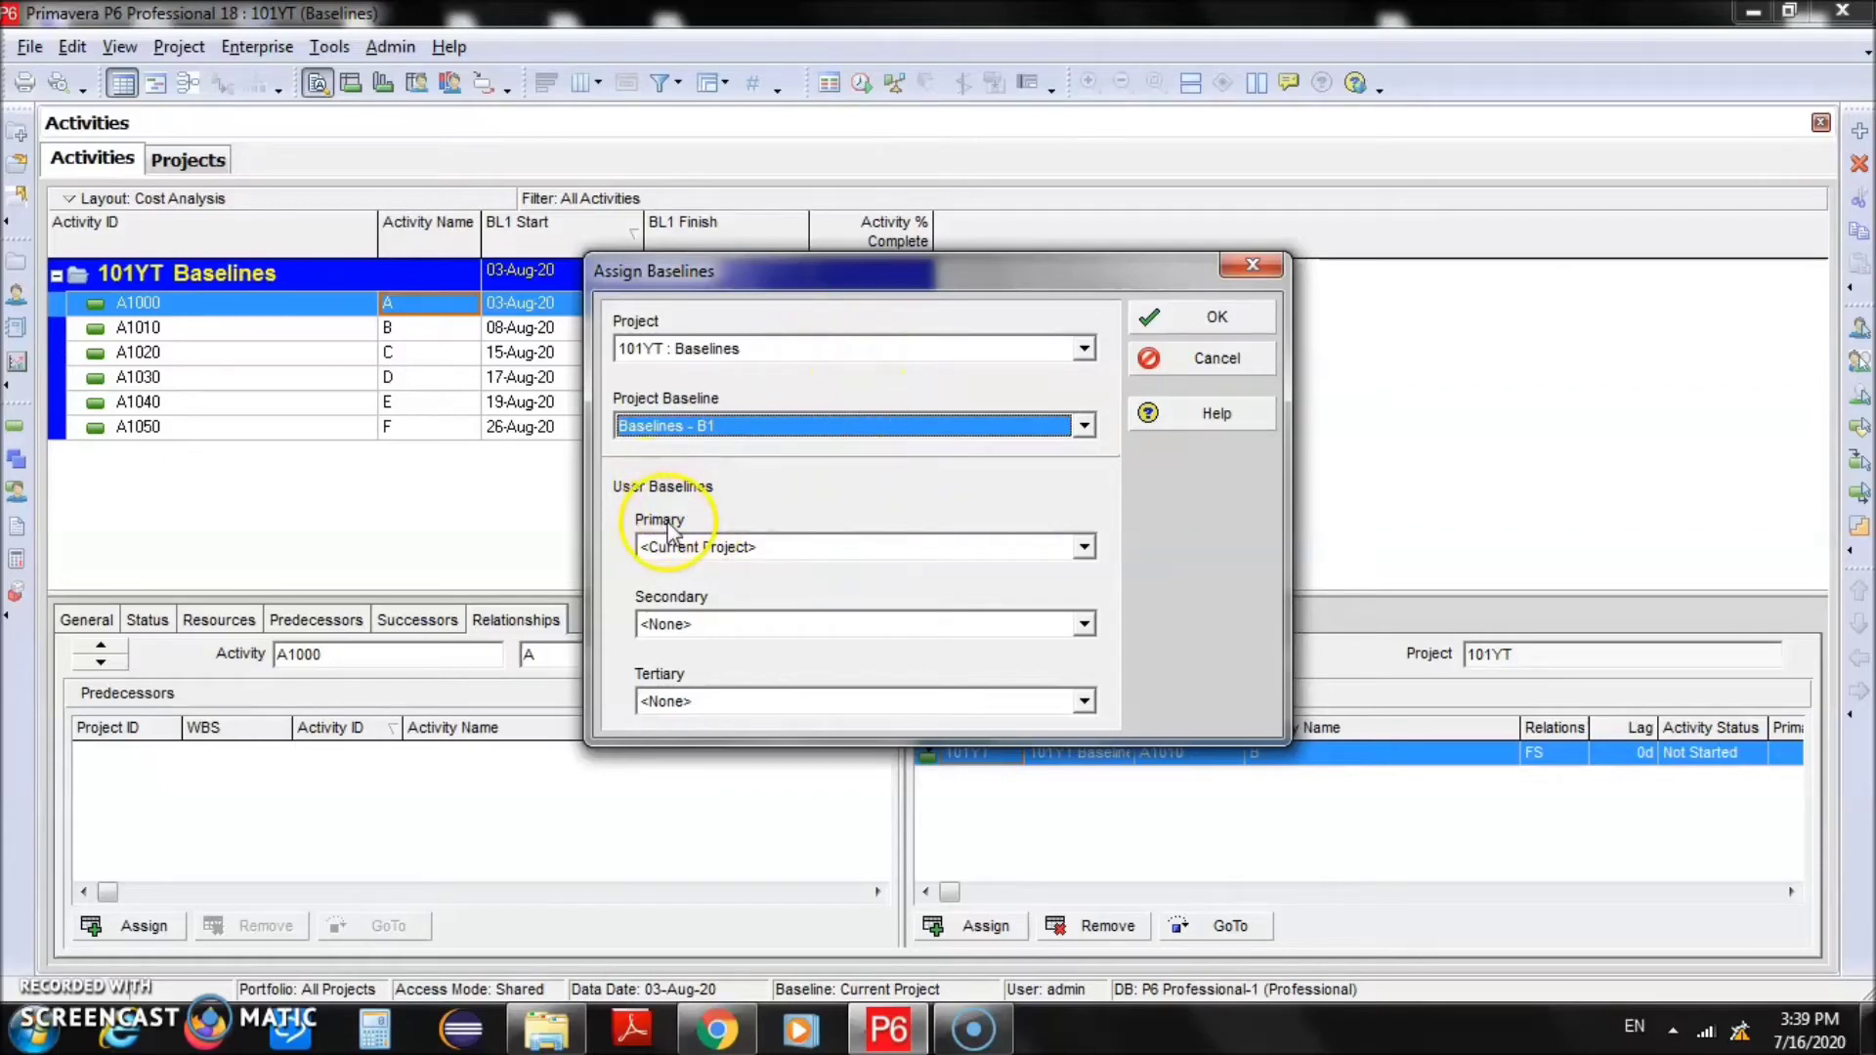
# Set the primary user baseline to Baselines - B1 and confirm the baseline assignment
pyautogui.click(819, 549)
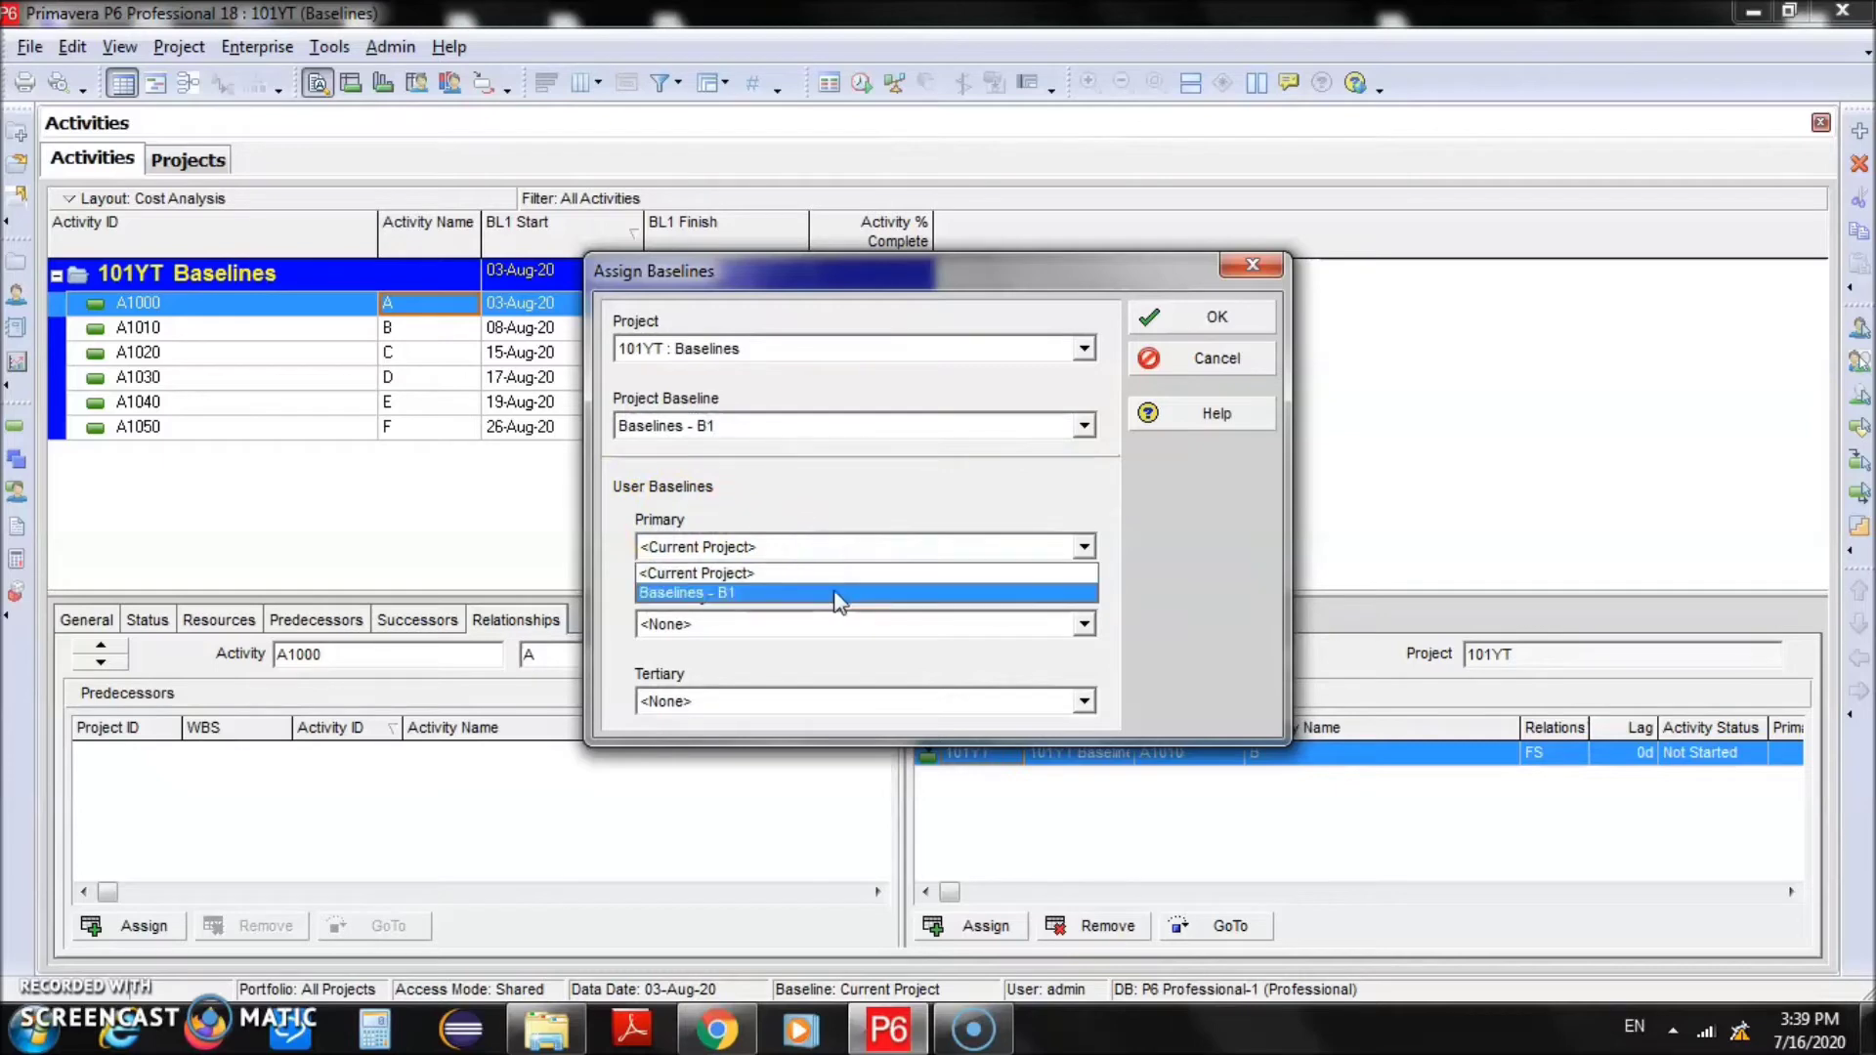
pyautogui.click(835, 592)
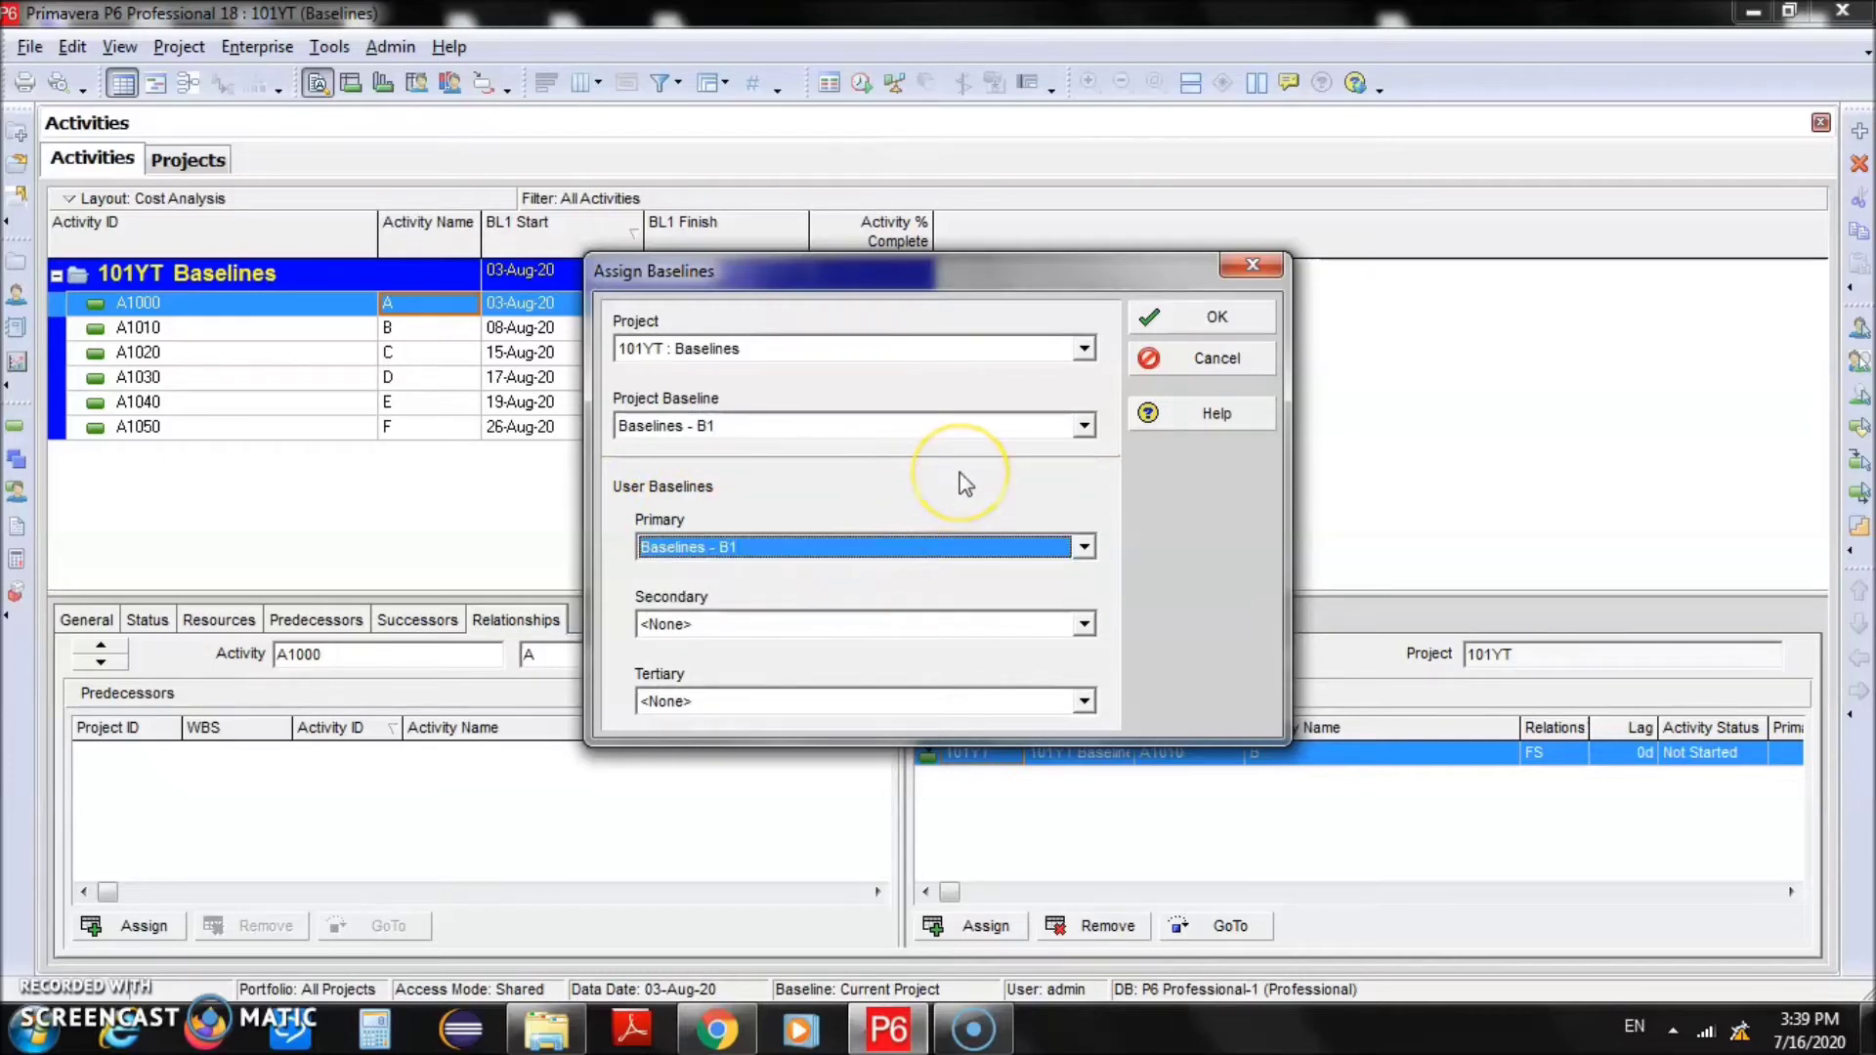
pyautogui.click(1178, 326)
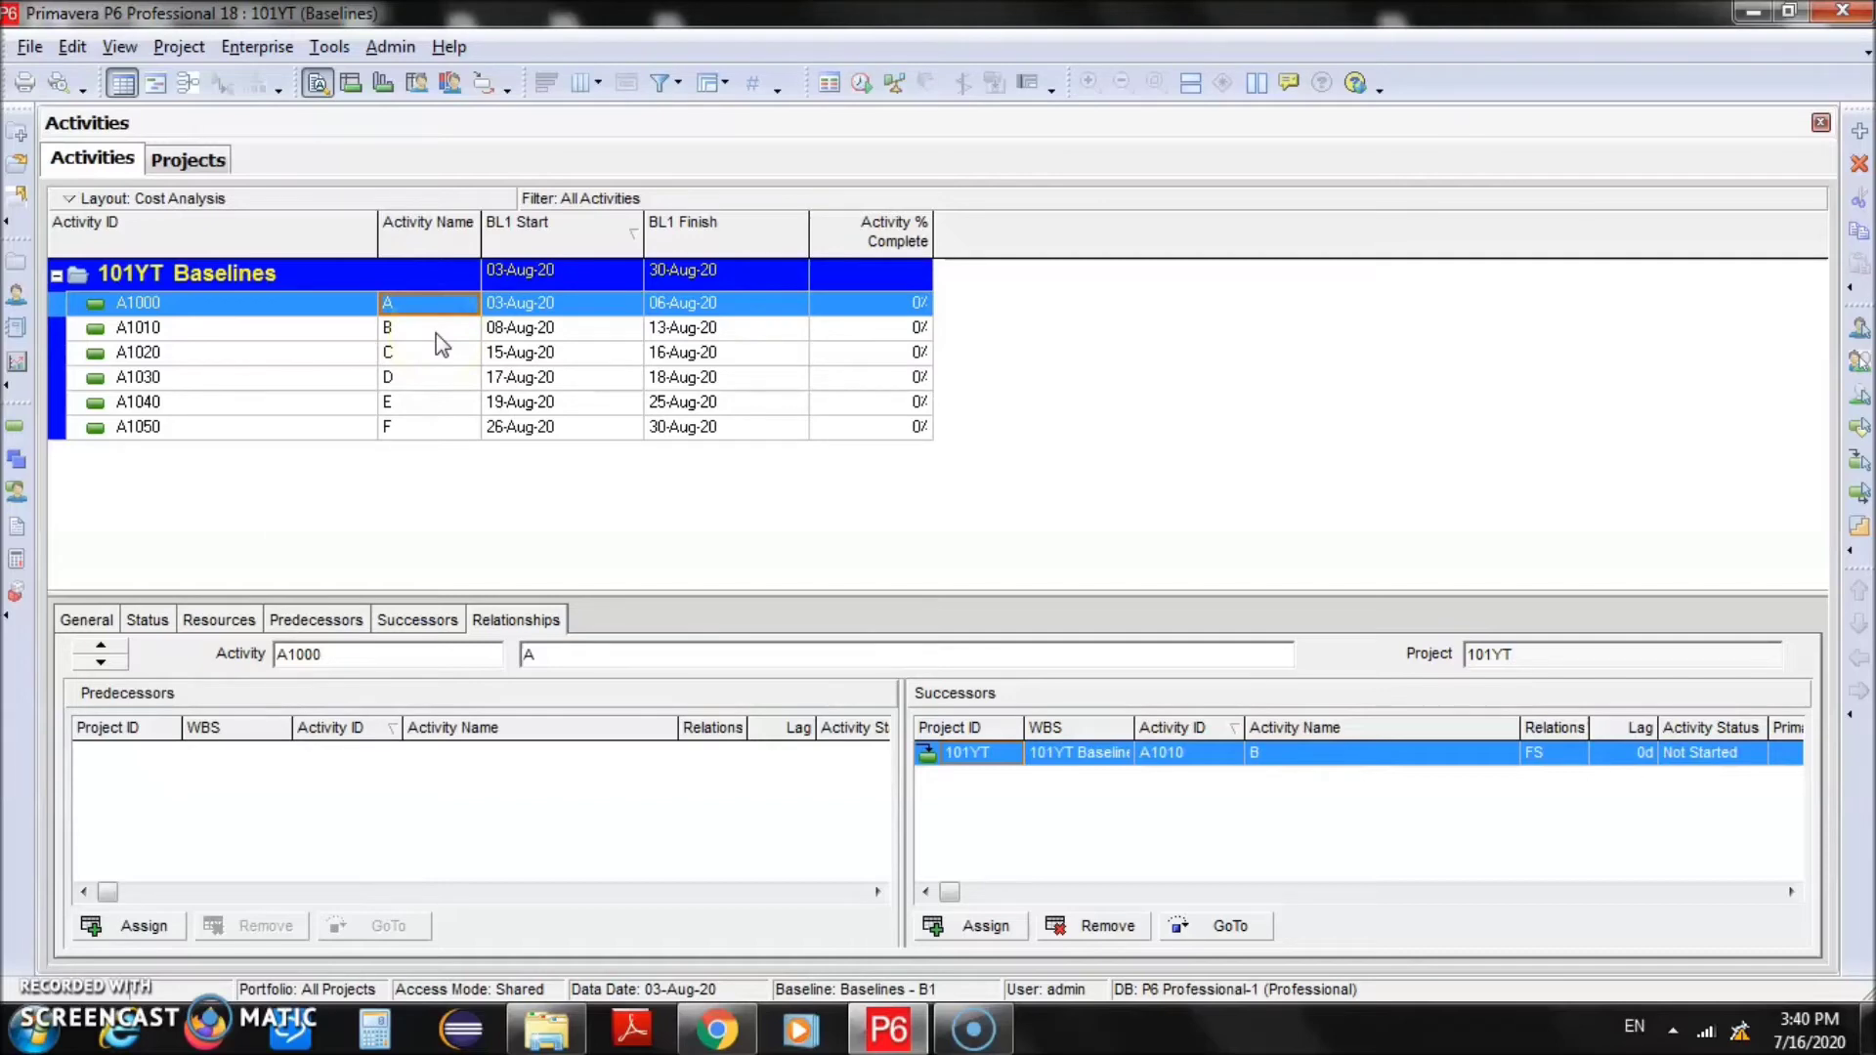
# Set the original duration of activity A (A1000) to 8 days
pyautogui.click(343, 304)
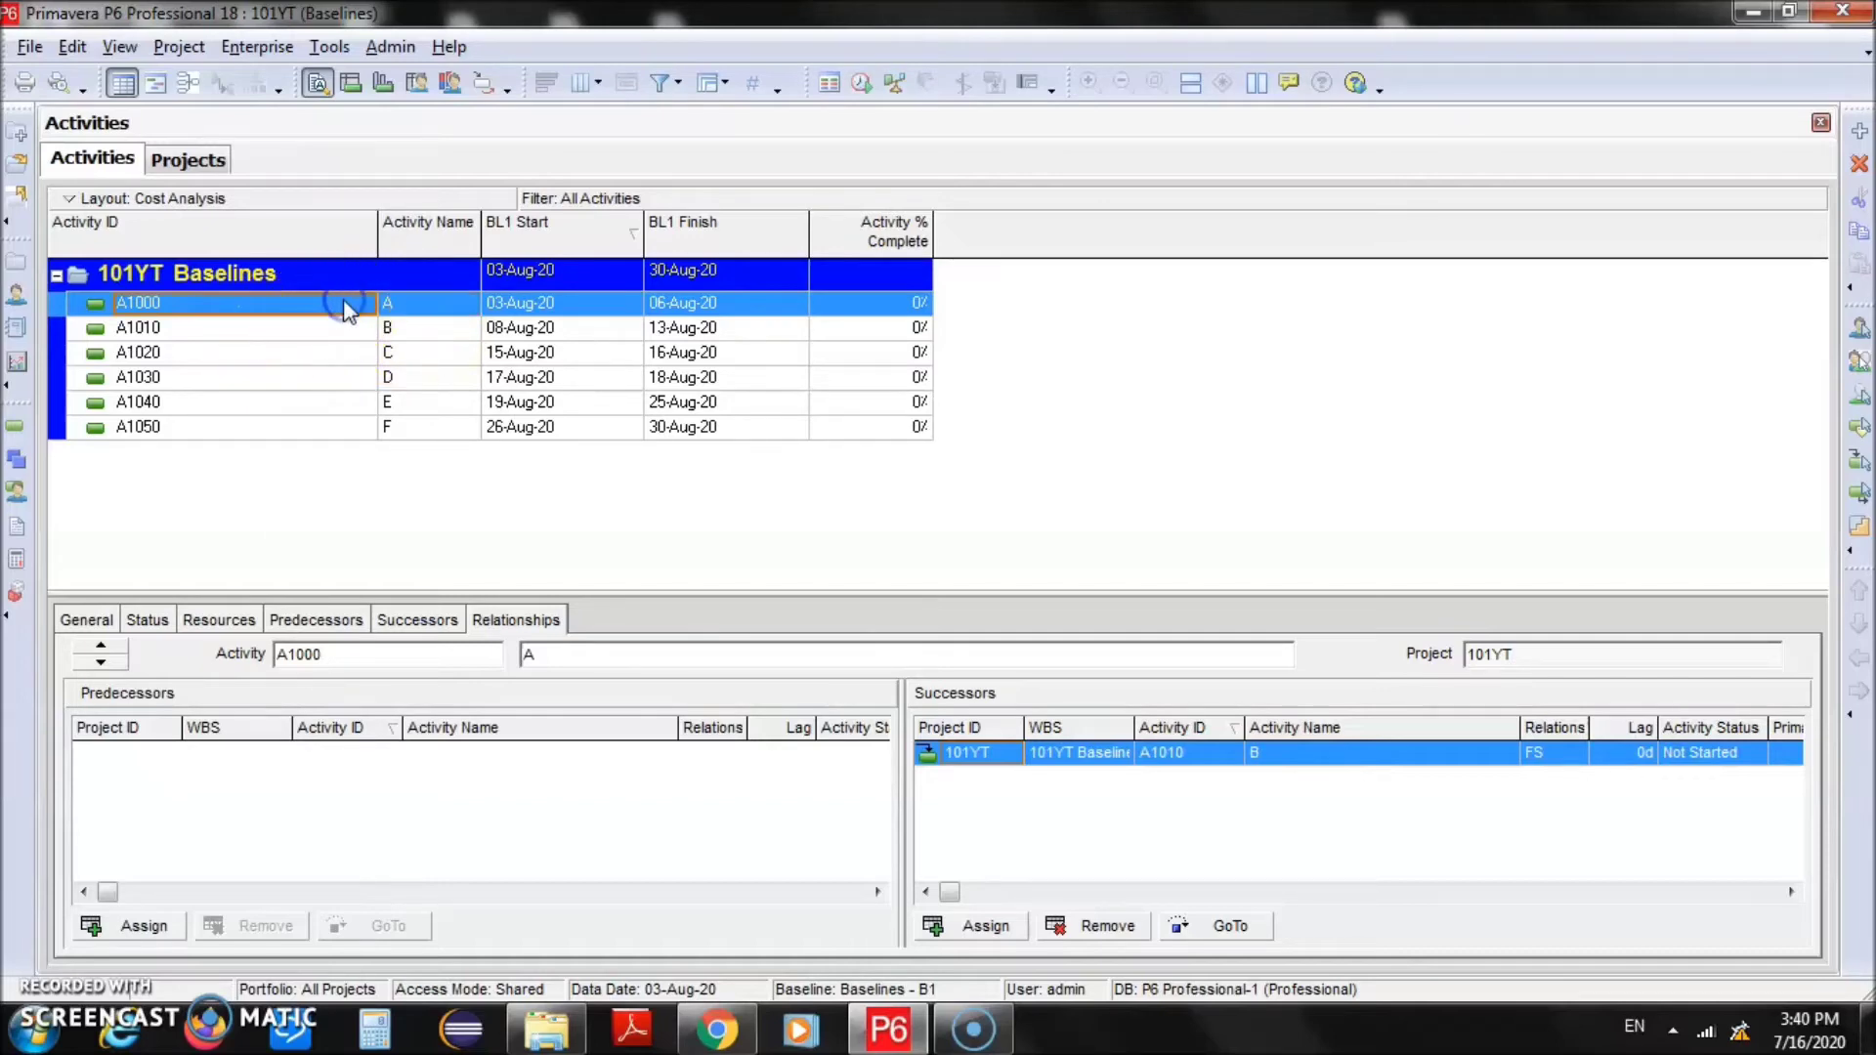
pyautogui.click(148, 621)
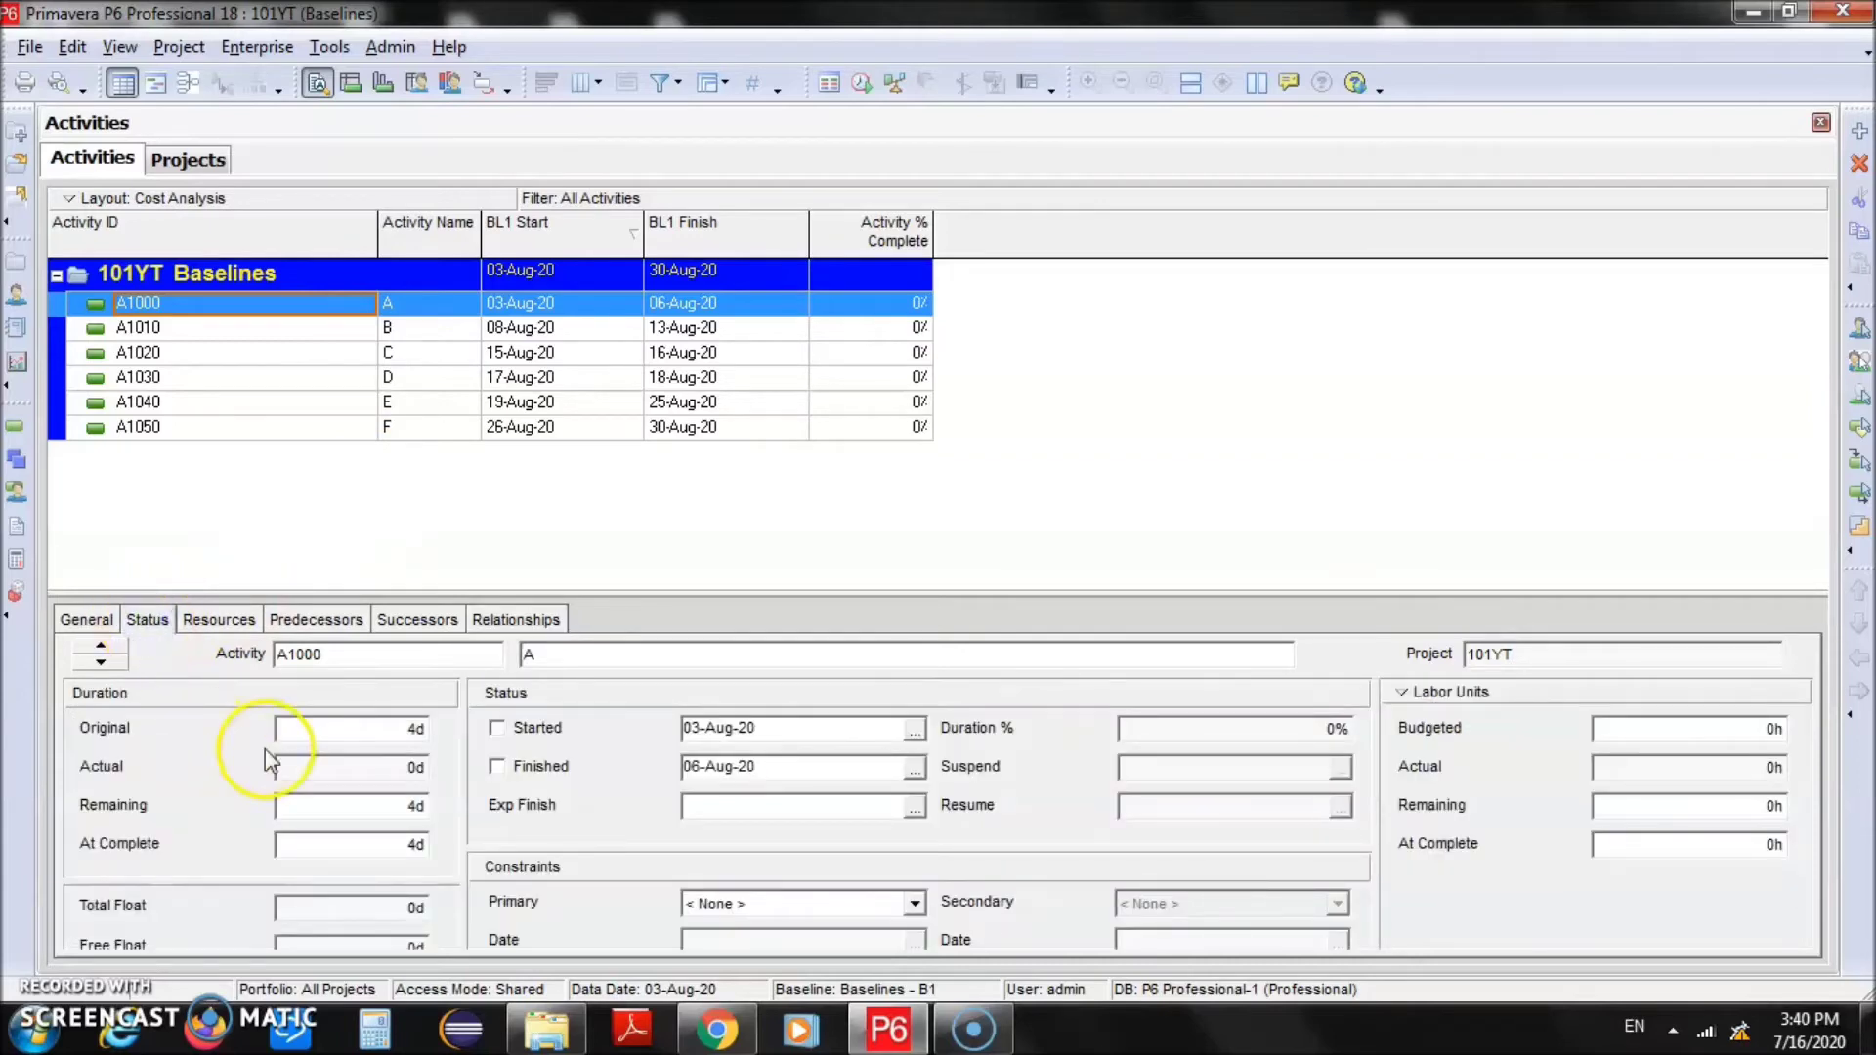
pyautogui.click(351, 725)
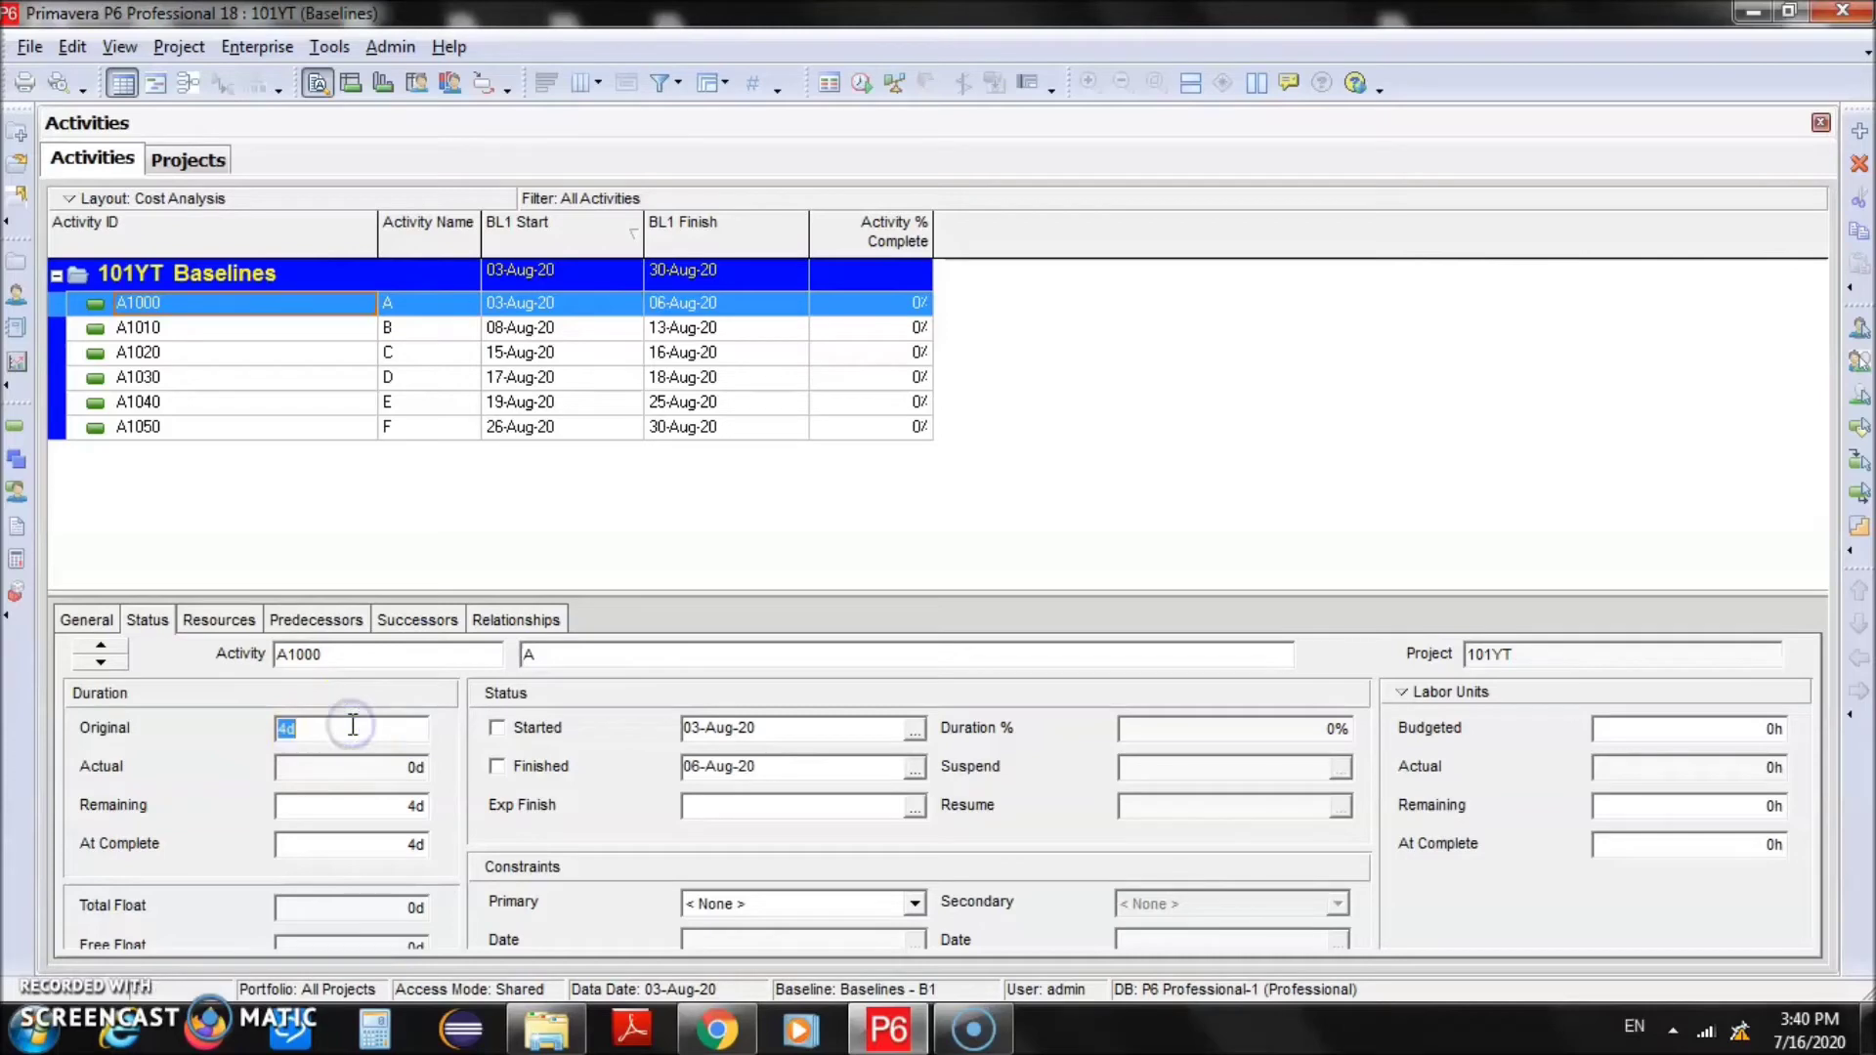
pyautogui.write('8')
pyautogui.press('Return')
# Set the original duration of activity B (A1010) to 12 days
pyautogui.click(411, 330)
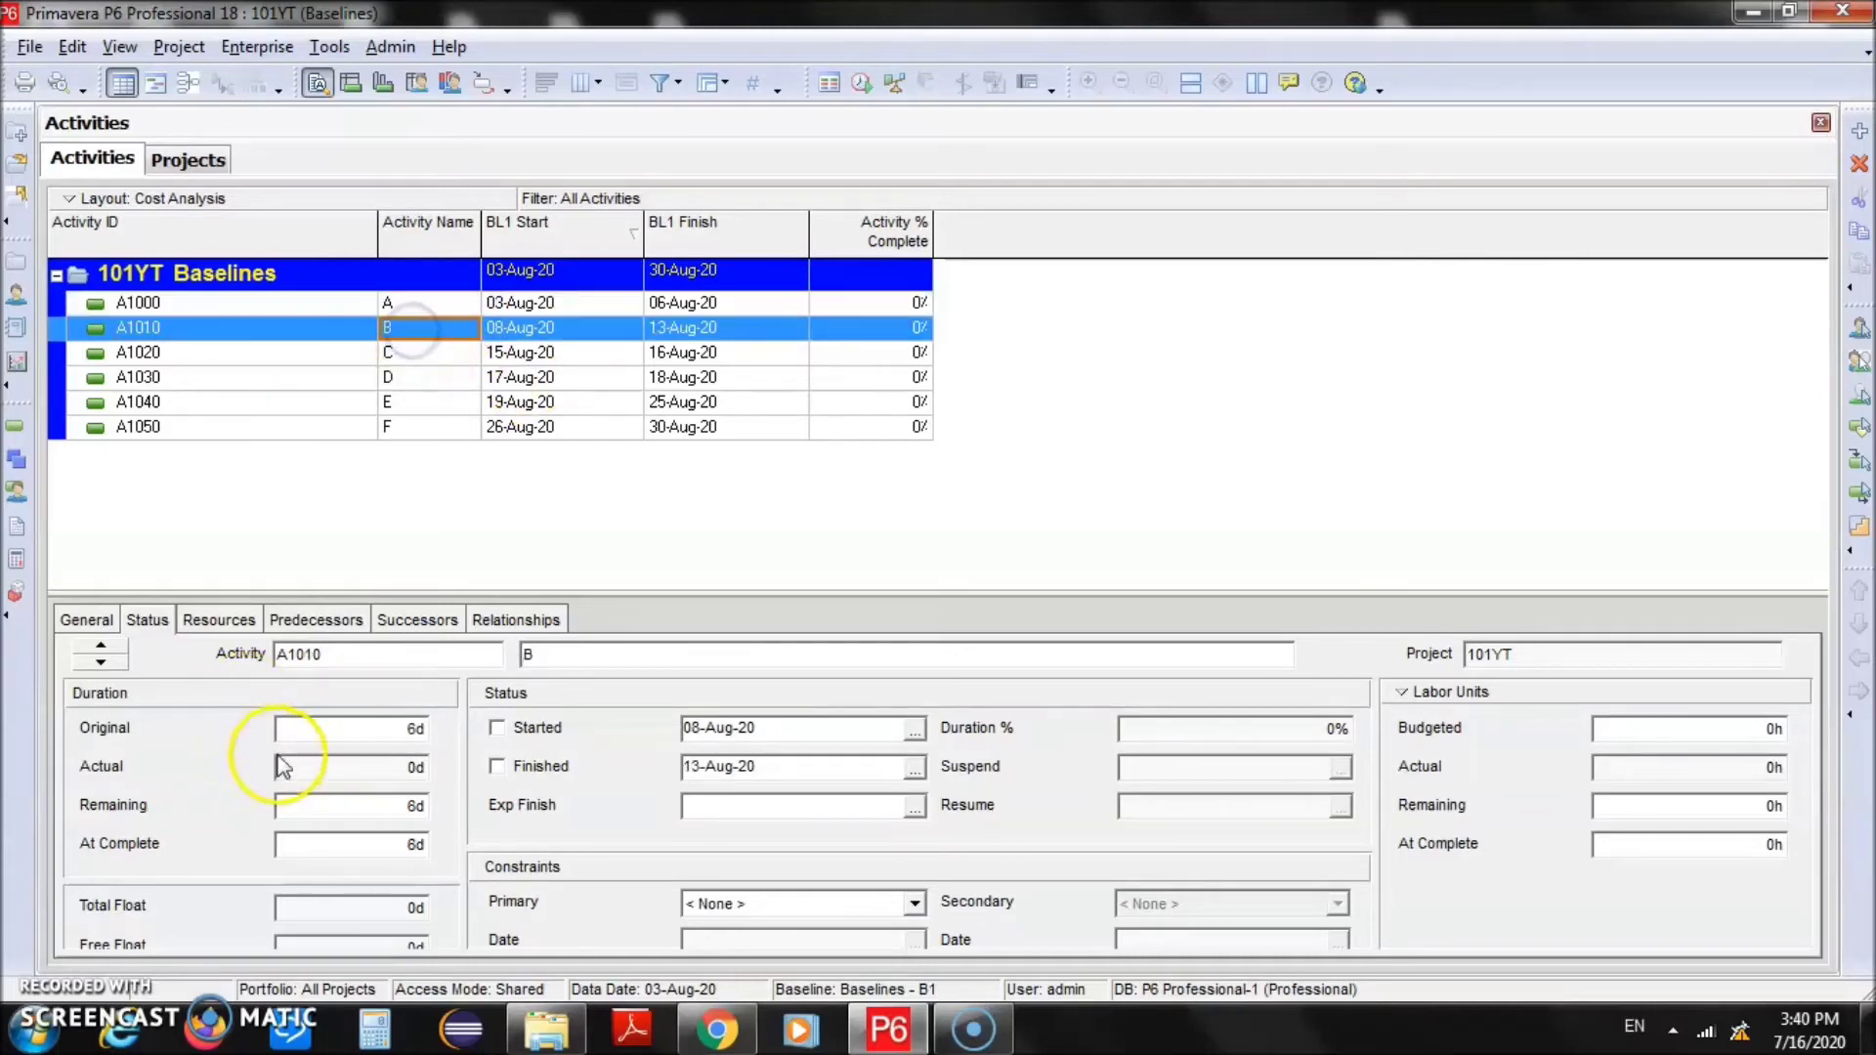
pyautogui.click(327, 730)
pyautogui.write('12')
pyautogui.press('Return')
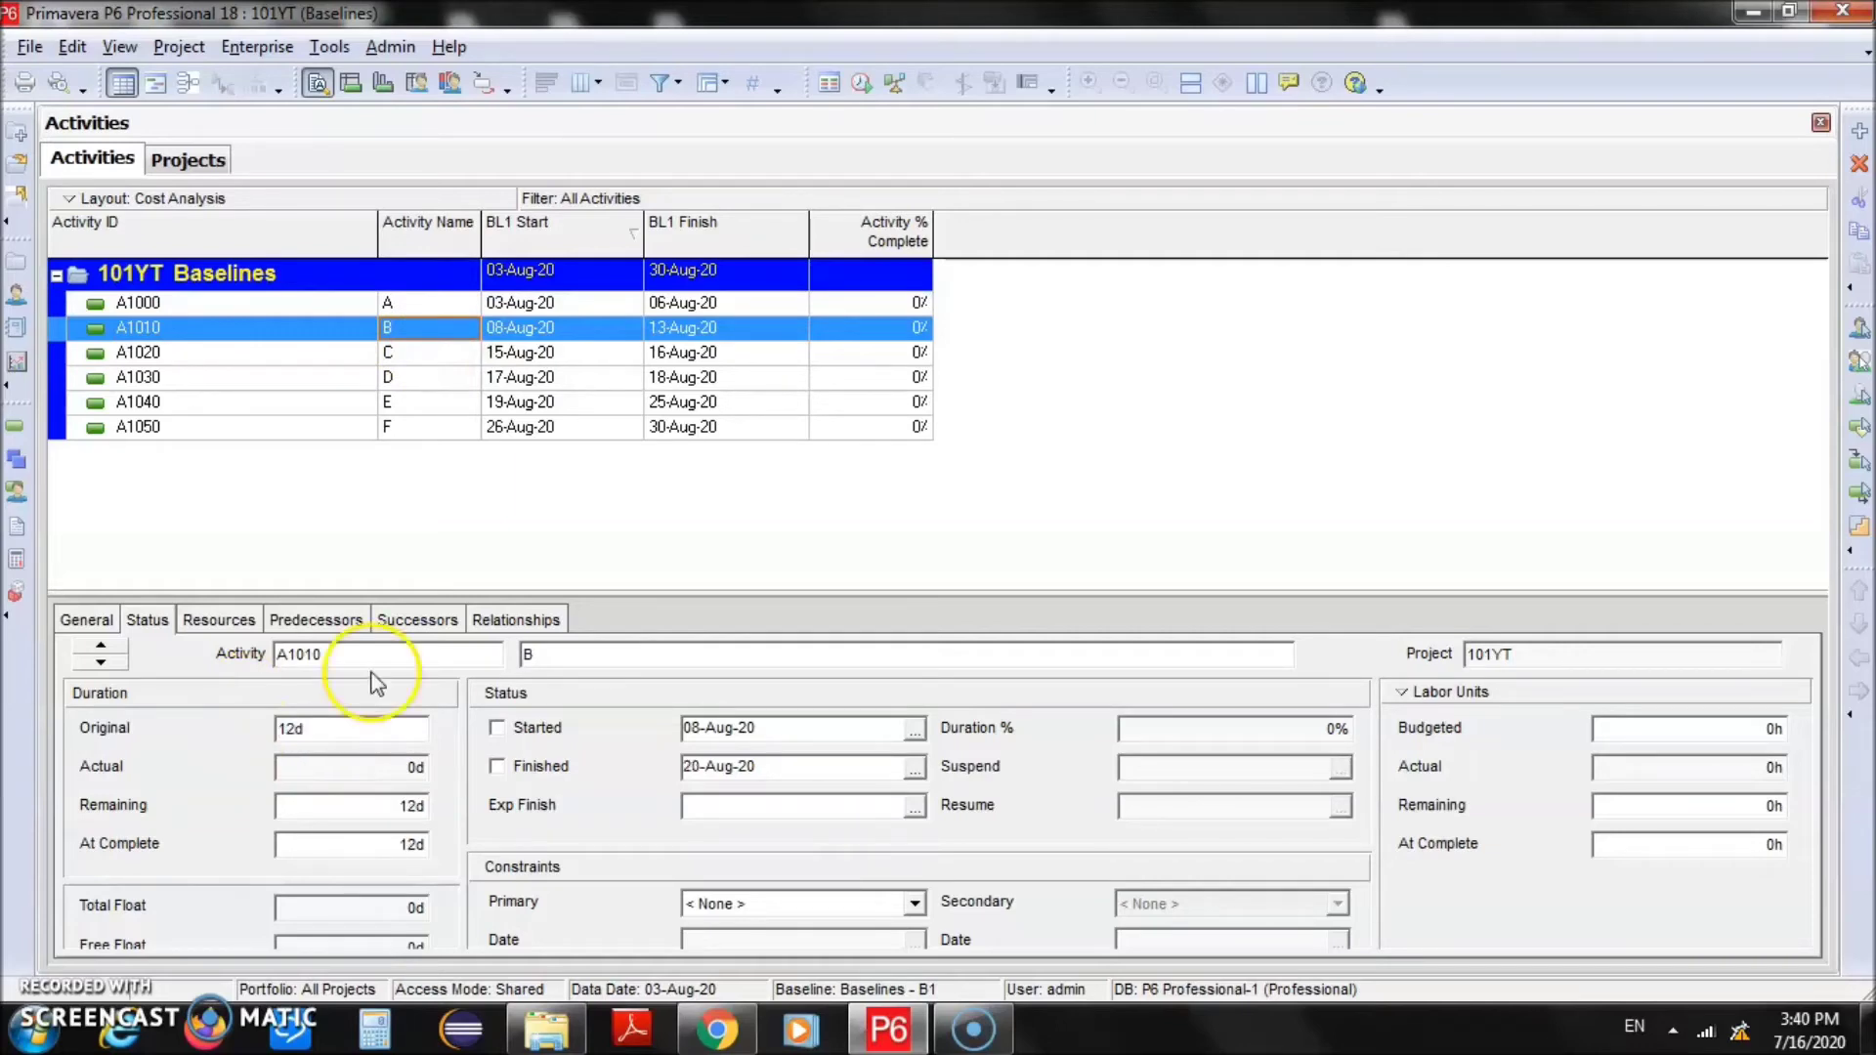
# Set the original duration of activity C (A1020) to 4 days
pyautogui.click(410, 353)
pyautogui.doubleClick(357, 725)
pyautogui.write('4')
pyautogui.press('Return')
pyautogui.click(386, 464)
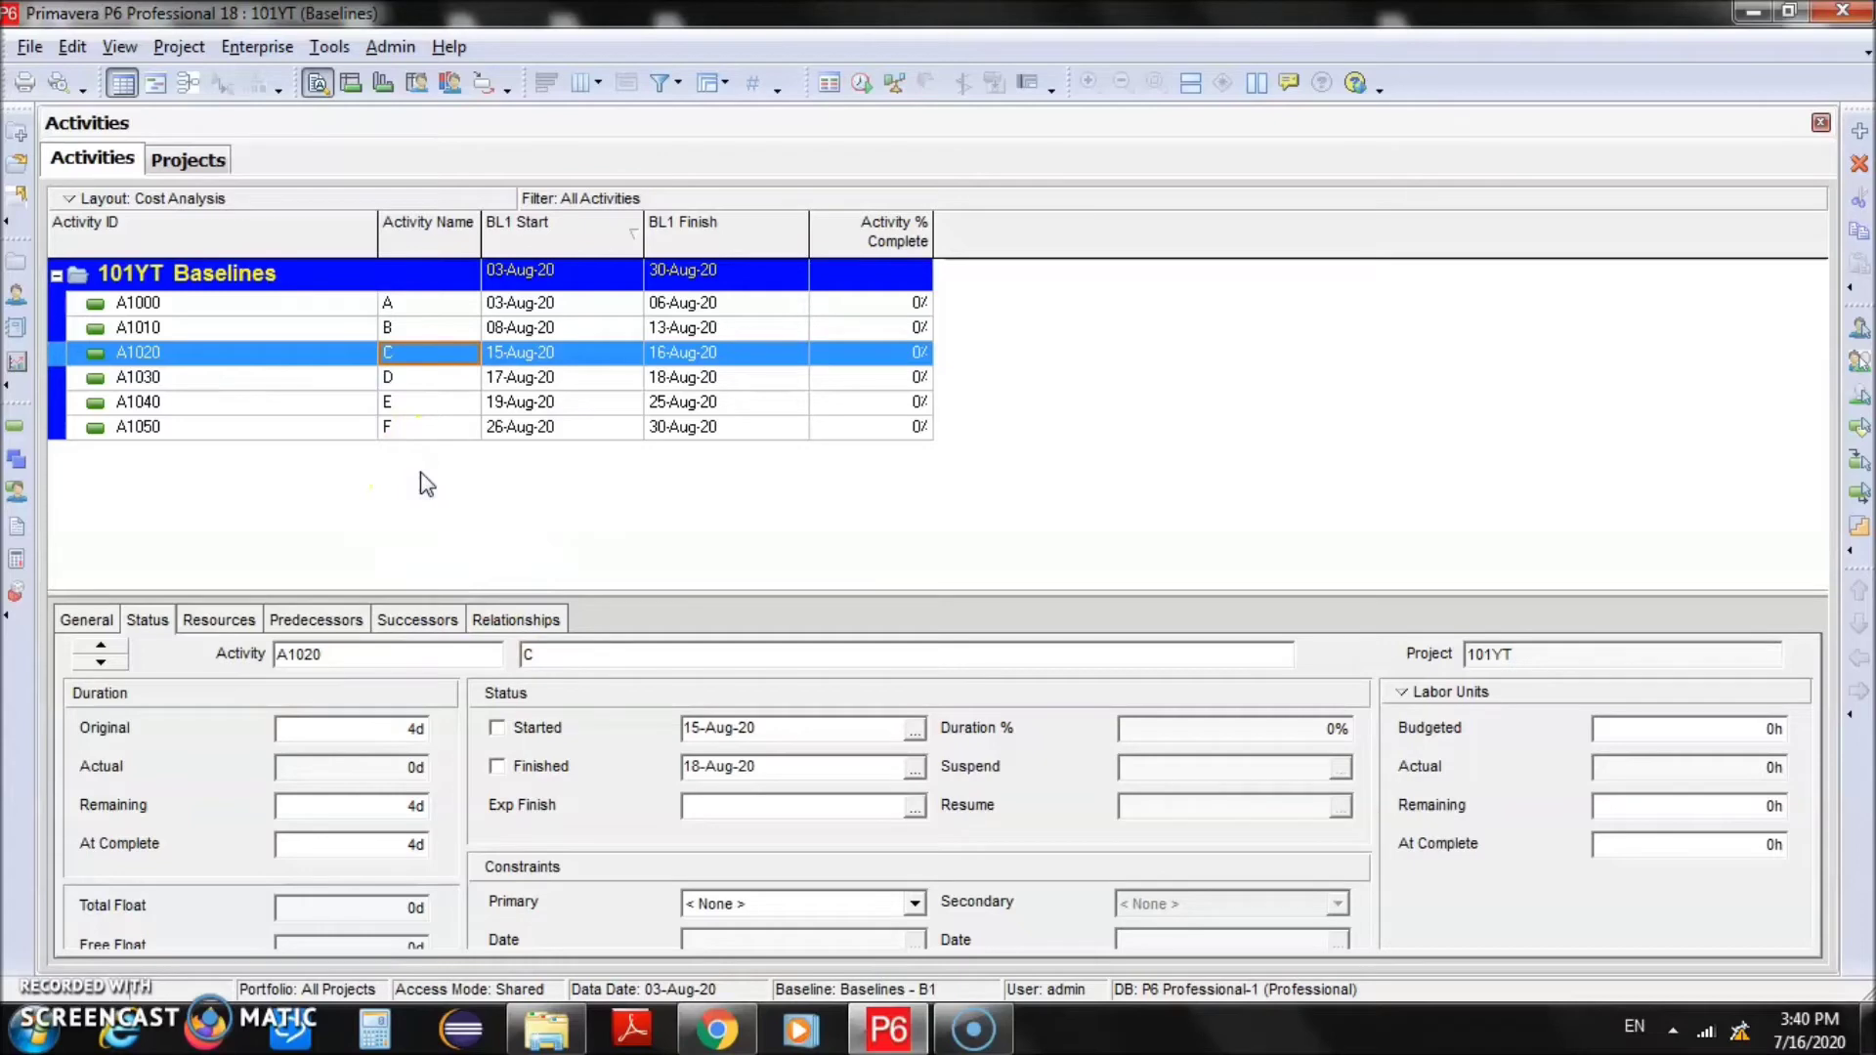
# Schedule the project with 03-Aug-20 as the current data date
pyautogui.click(431, 350)
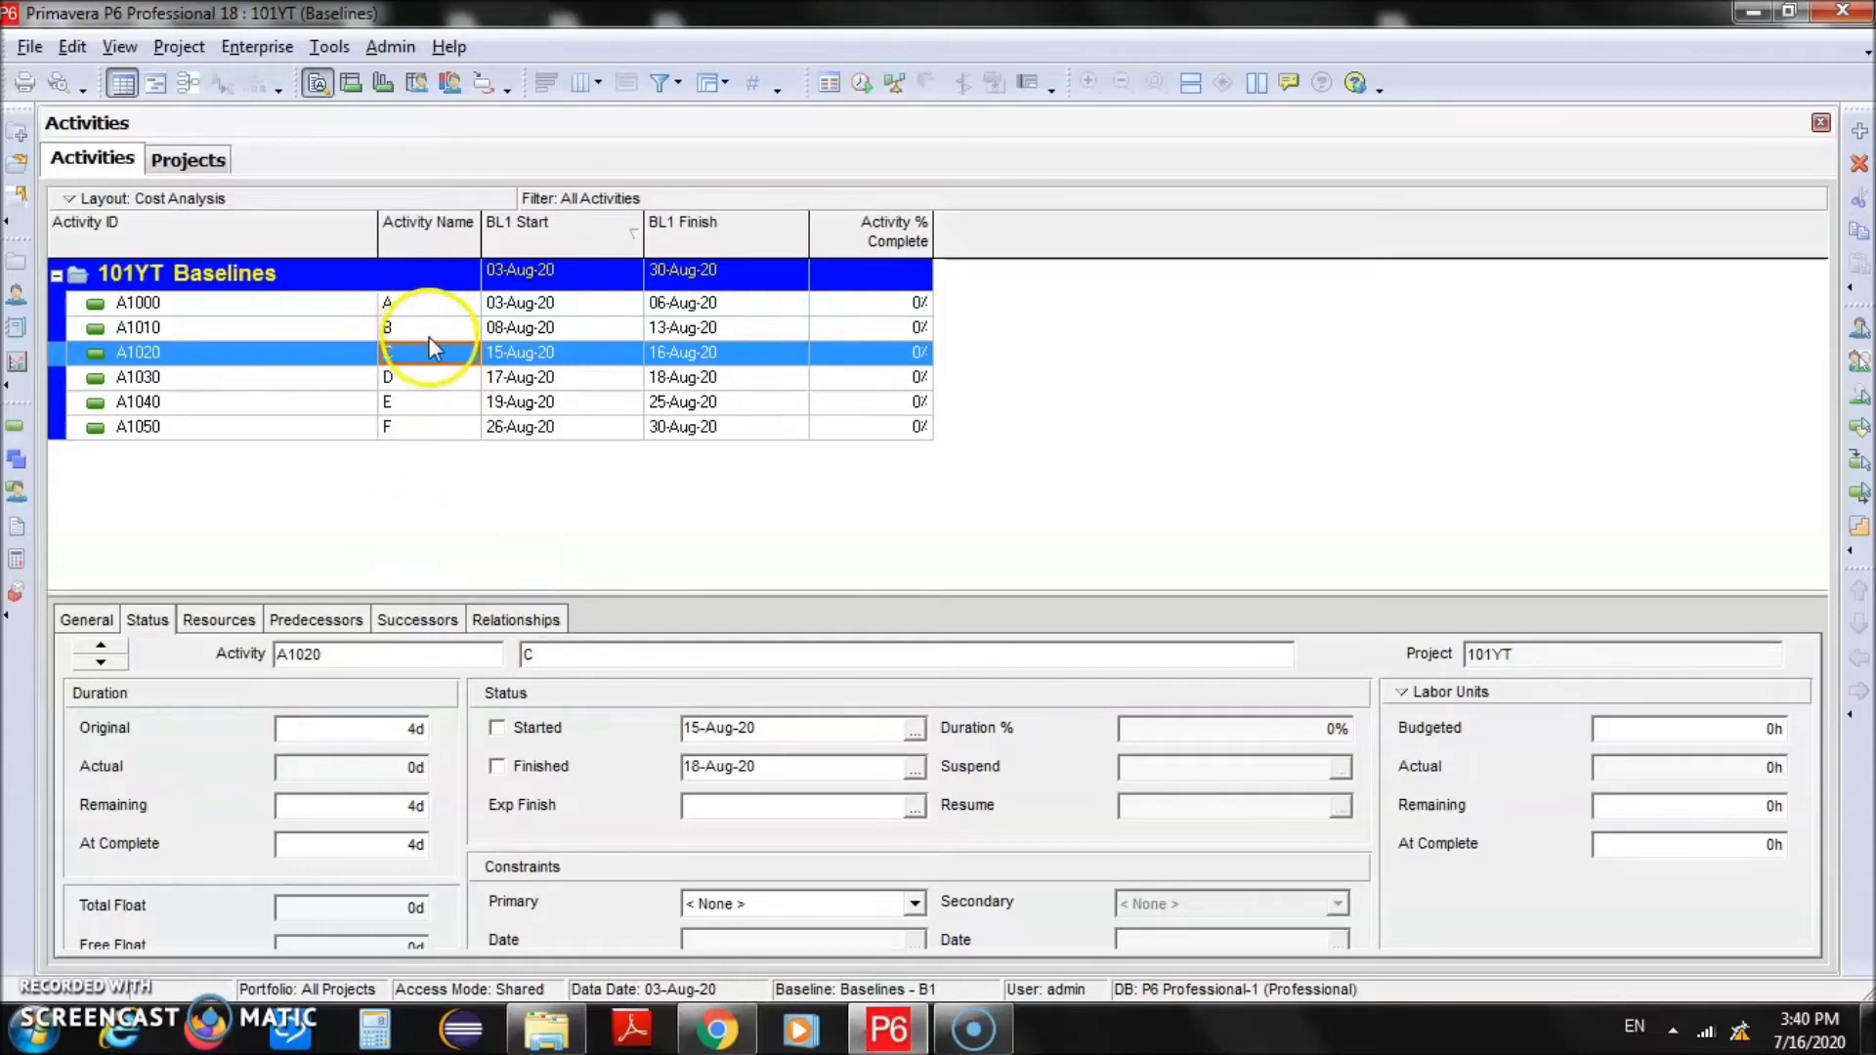
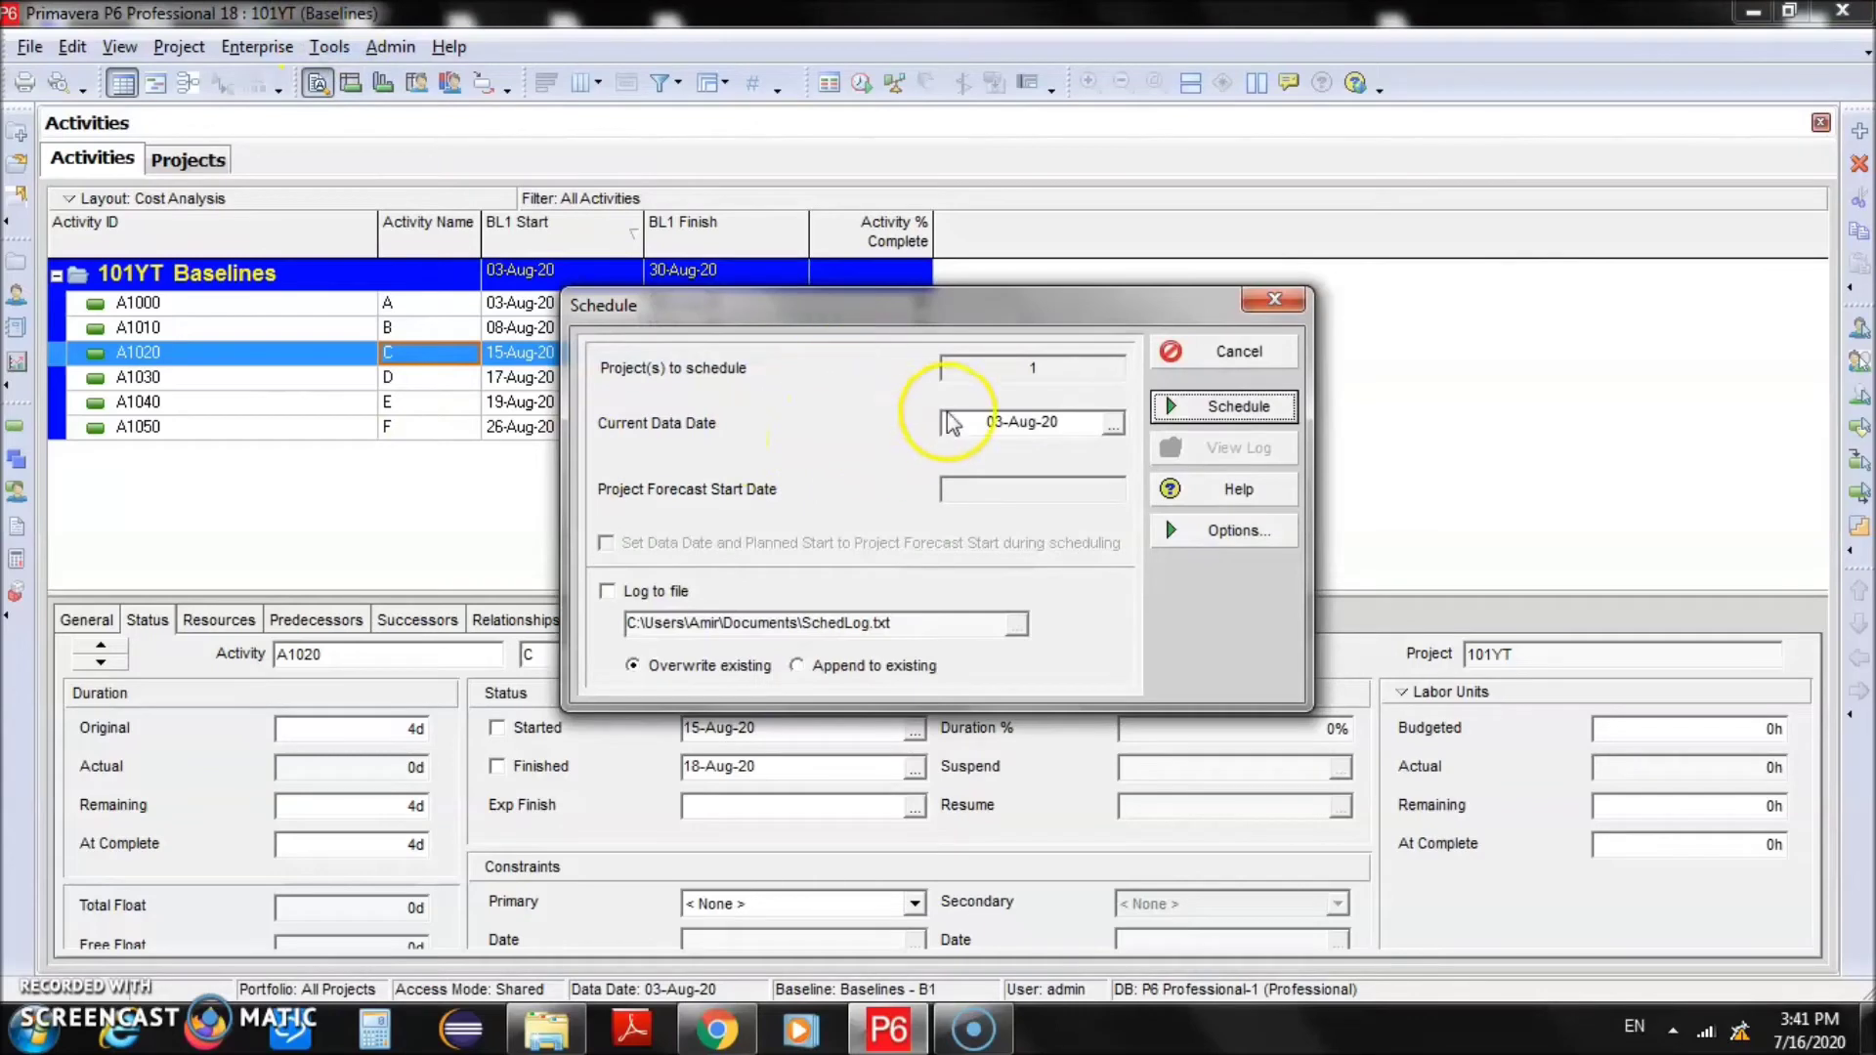
pyautogui.moveTo(958, 302); pyautogui.dragTo(1334, 217)
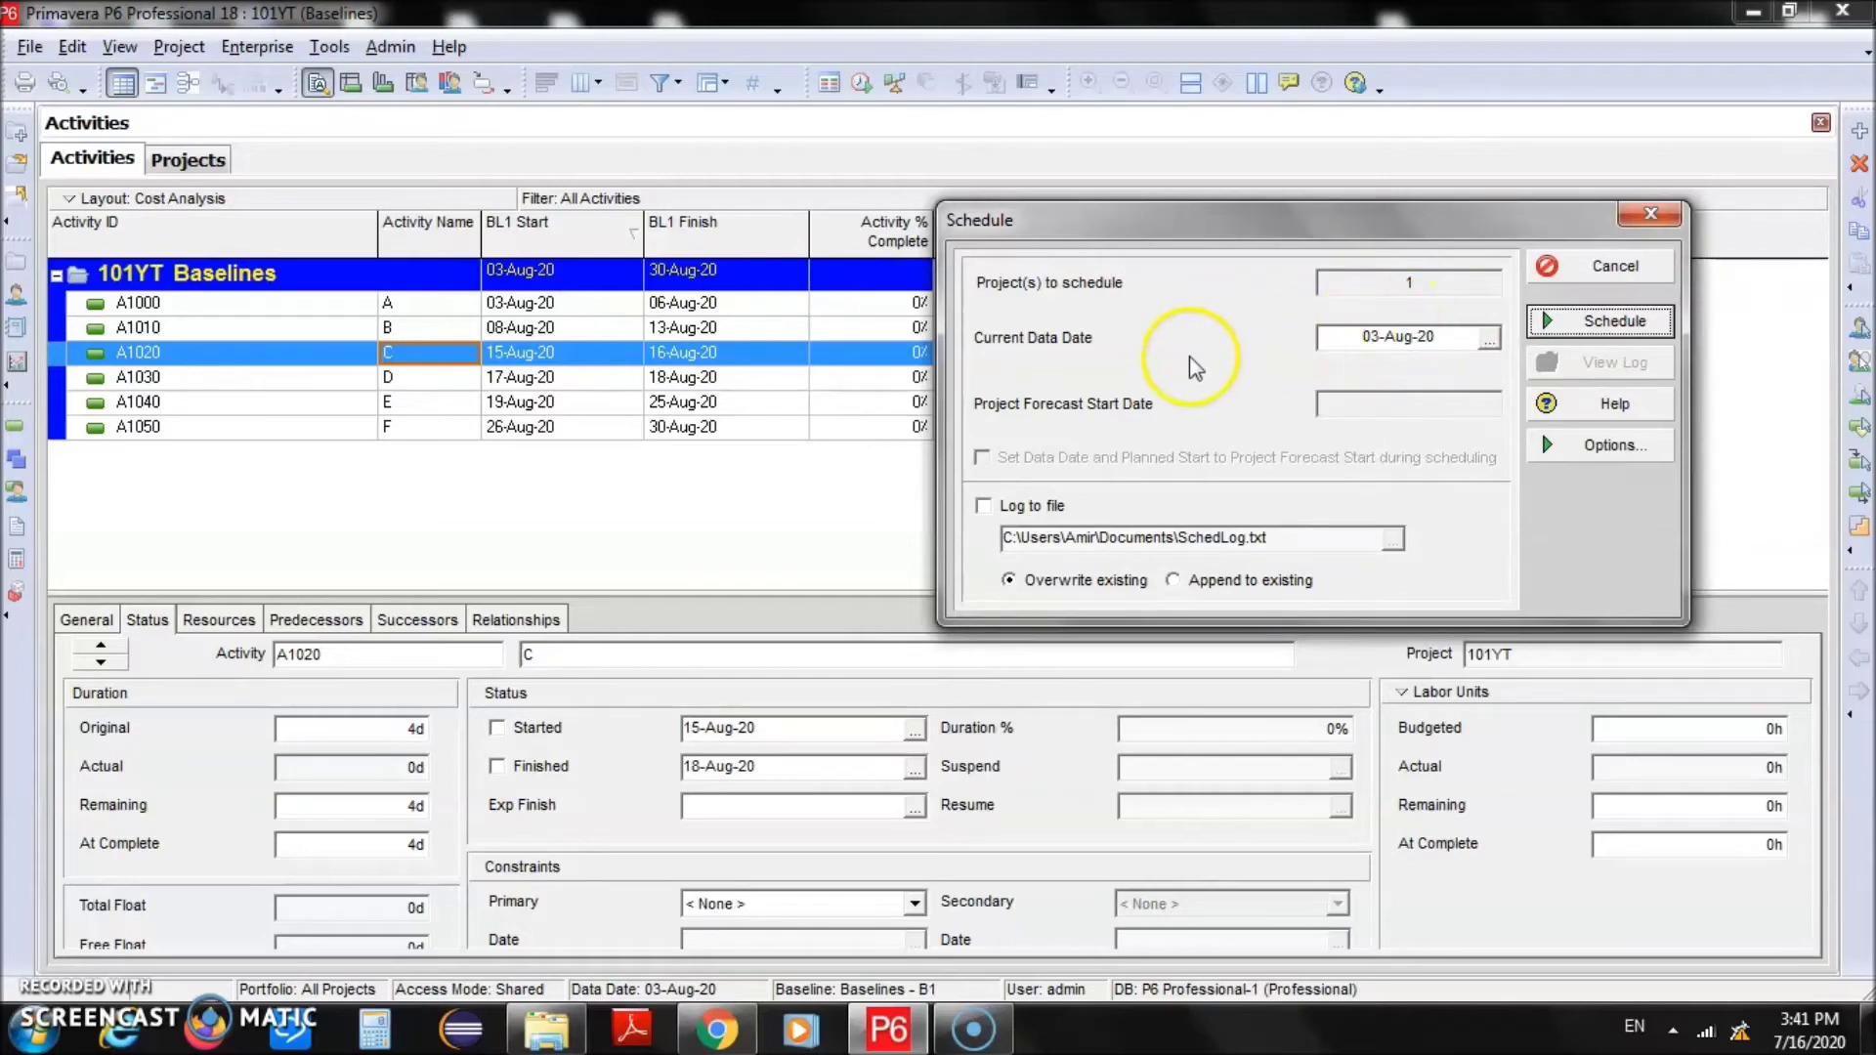
pyautogui.click(1560, 322)
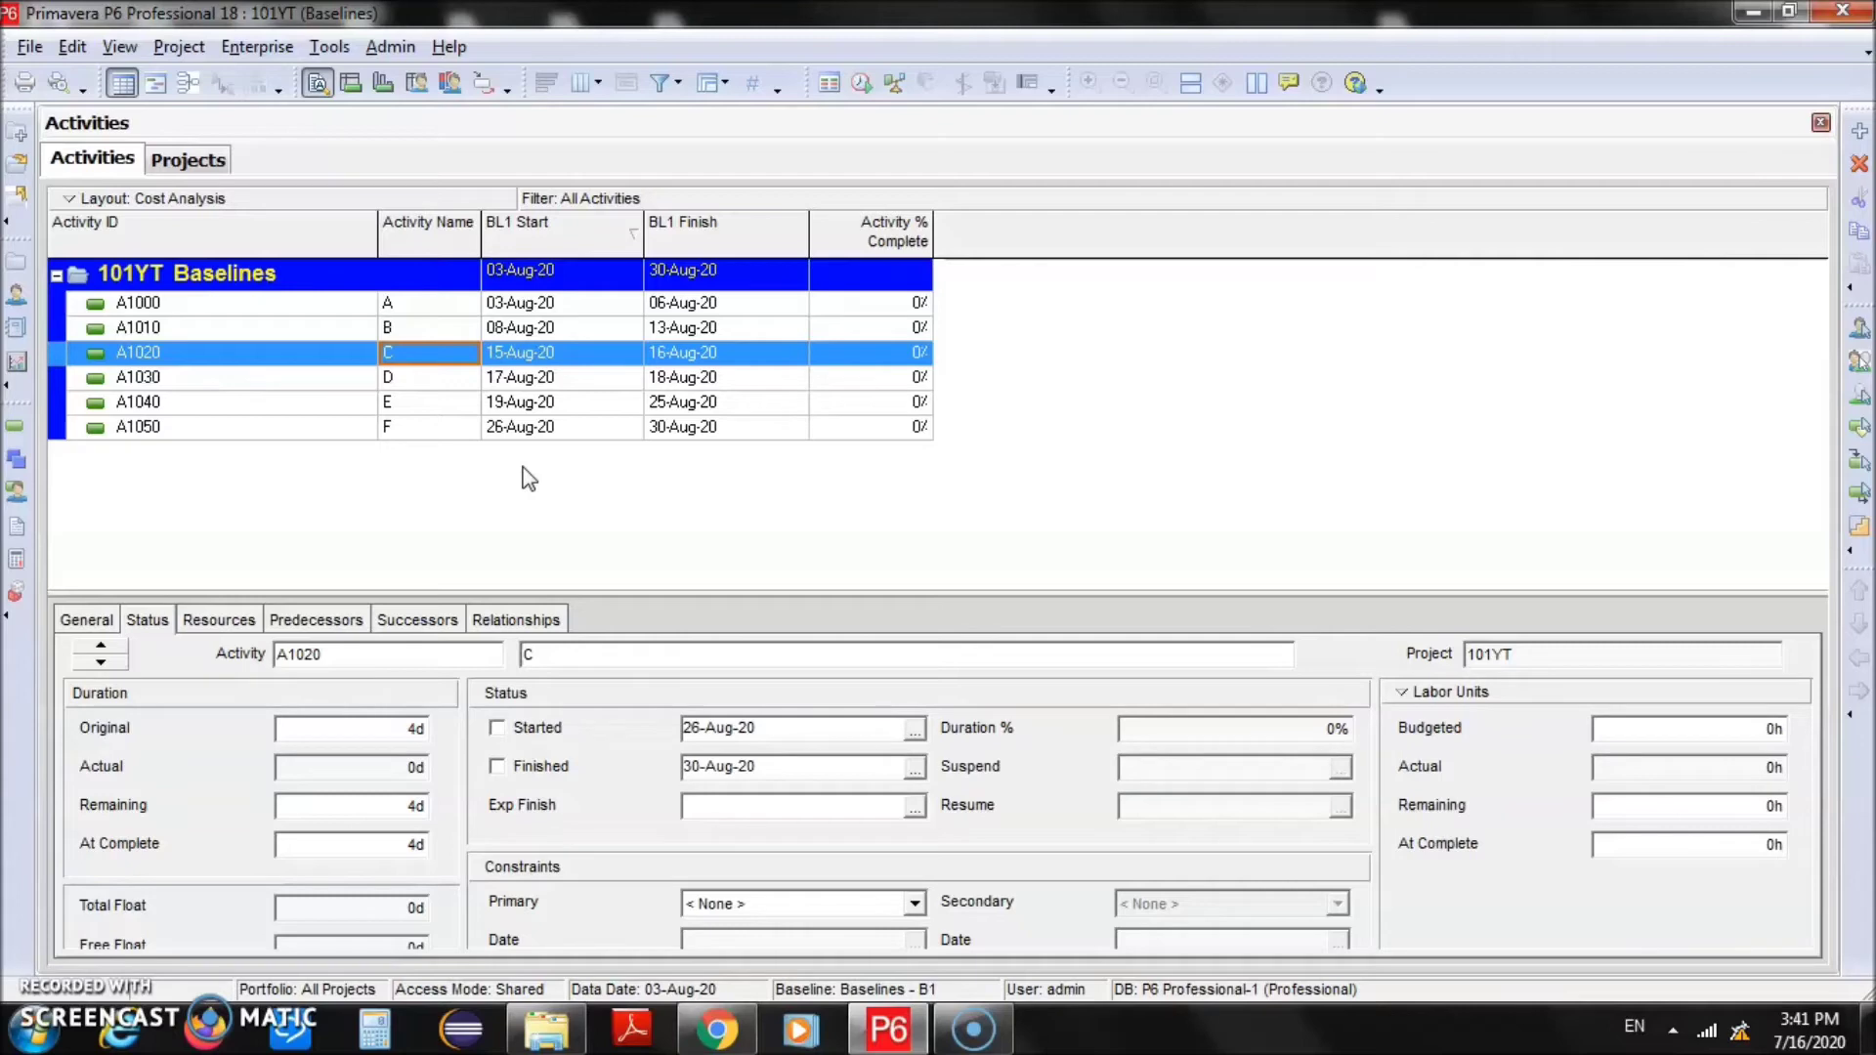
# Open the activity table's column settings and add the Start date column directly after Activity Name
pyautogui.rightClick(866, 465)
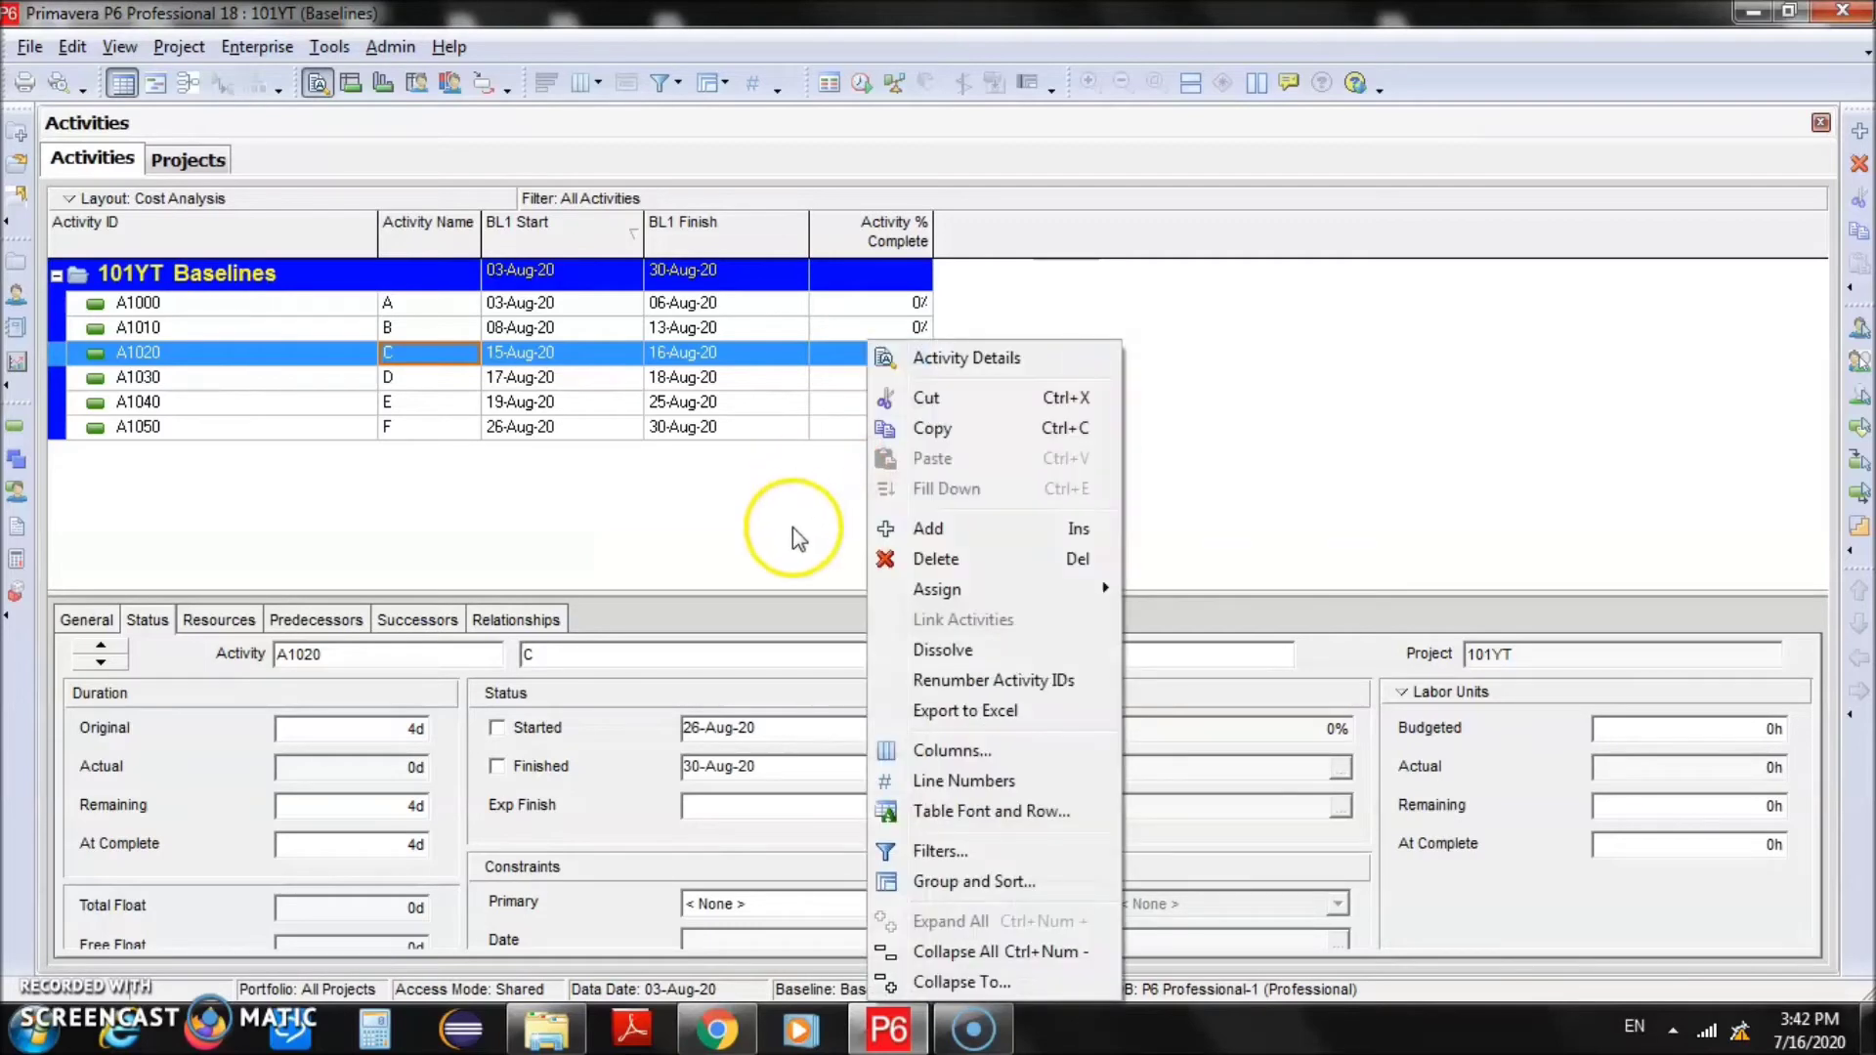
pyautogui.click(901, 752)
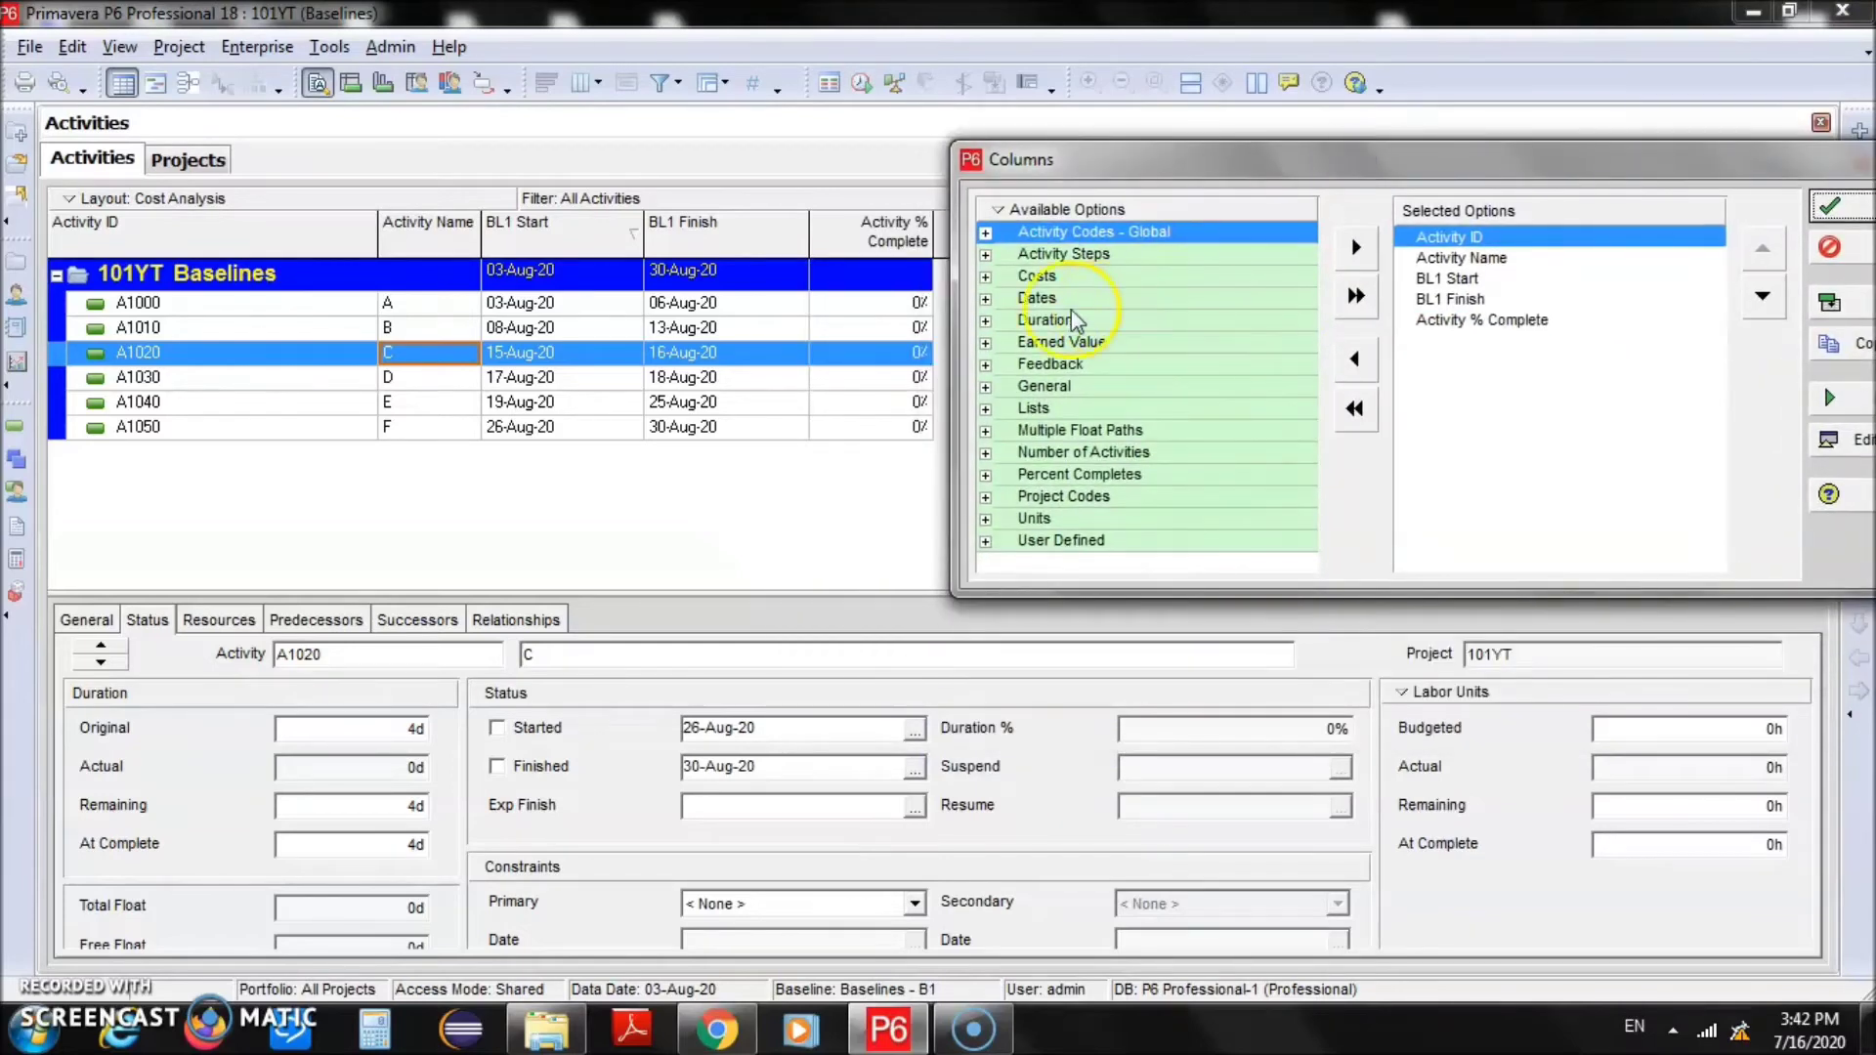
pyautogui.click(985, 298)
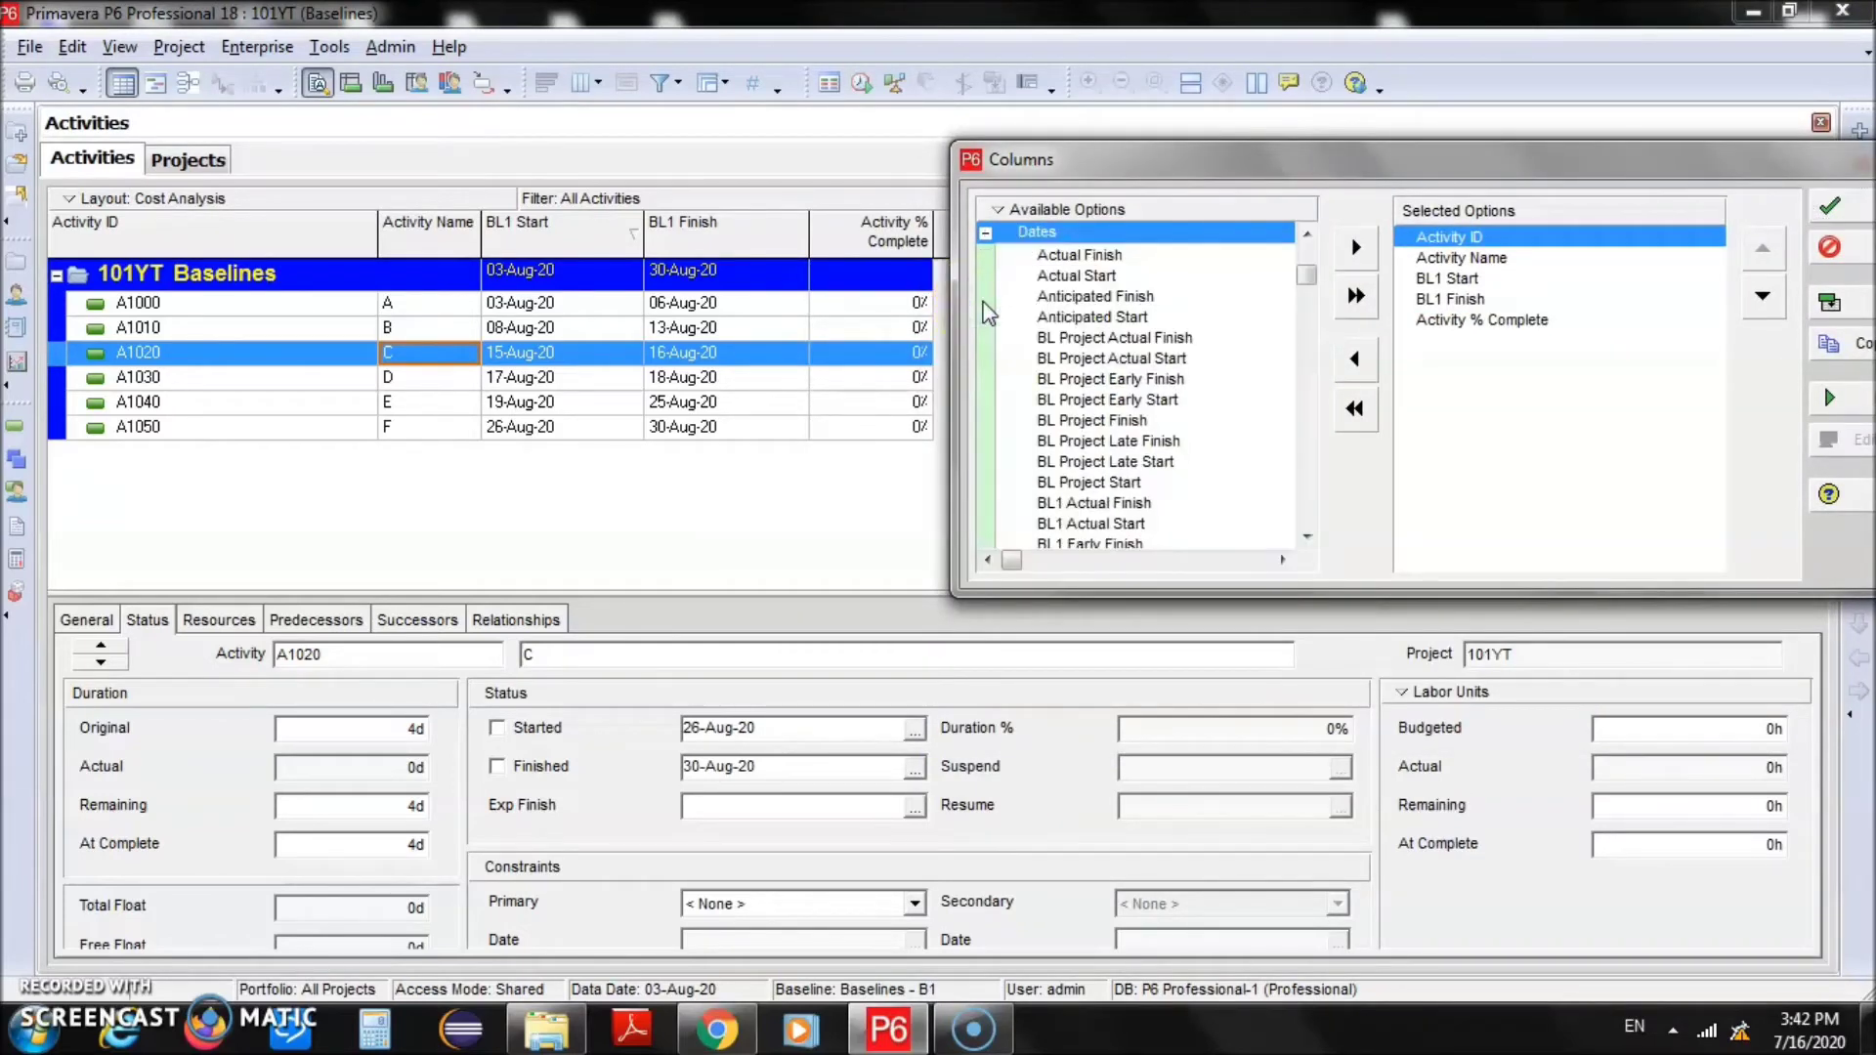
pyautogui.click(1306, 278)
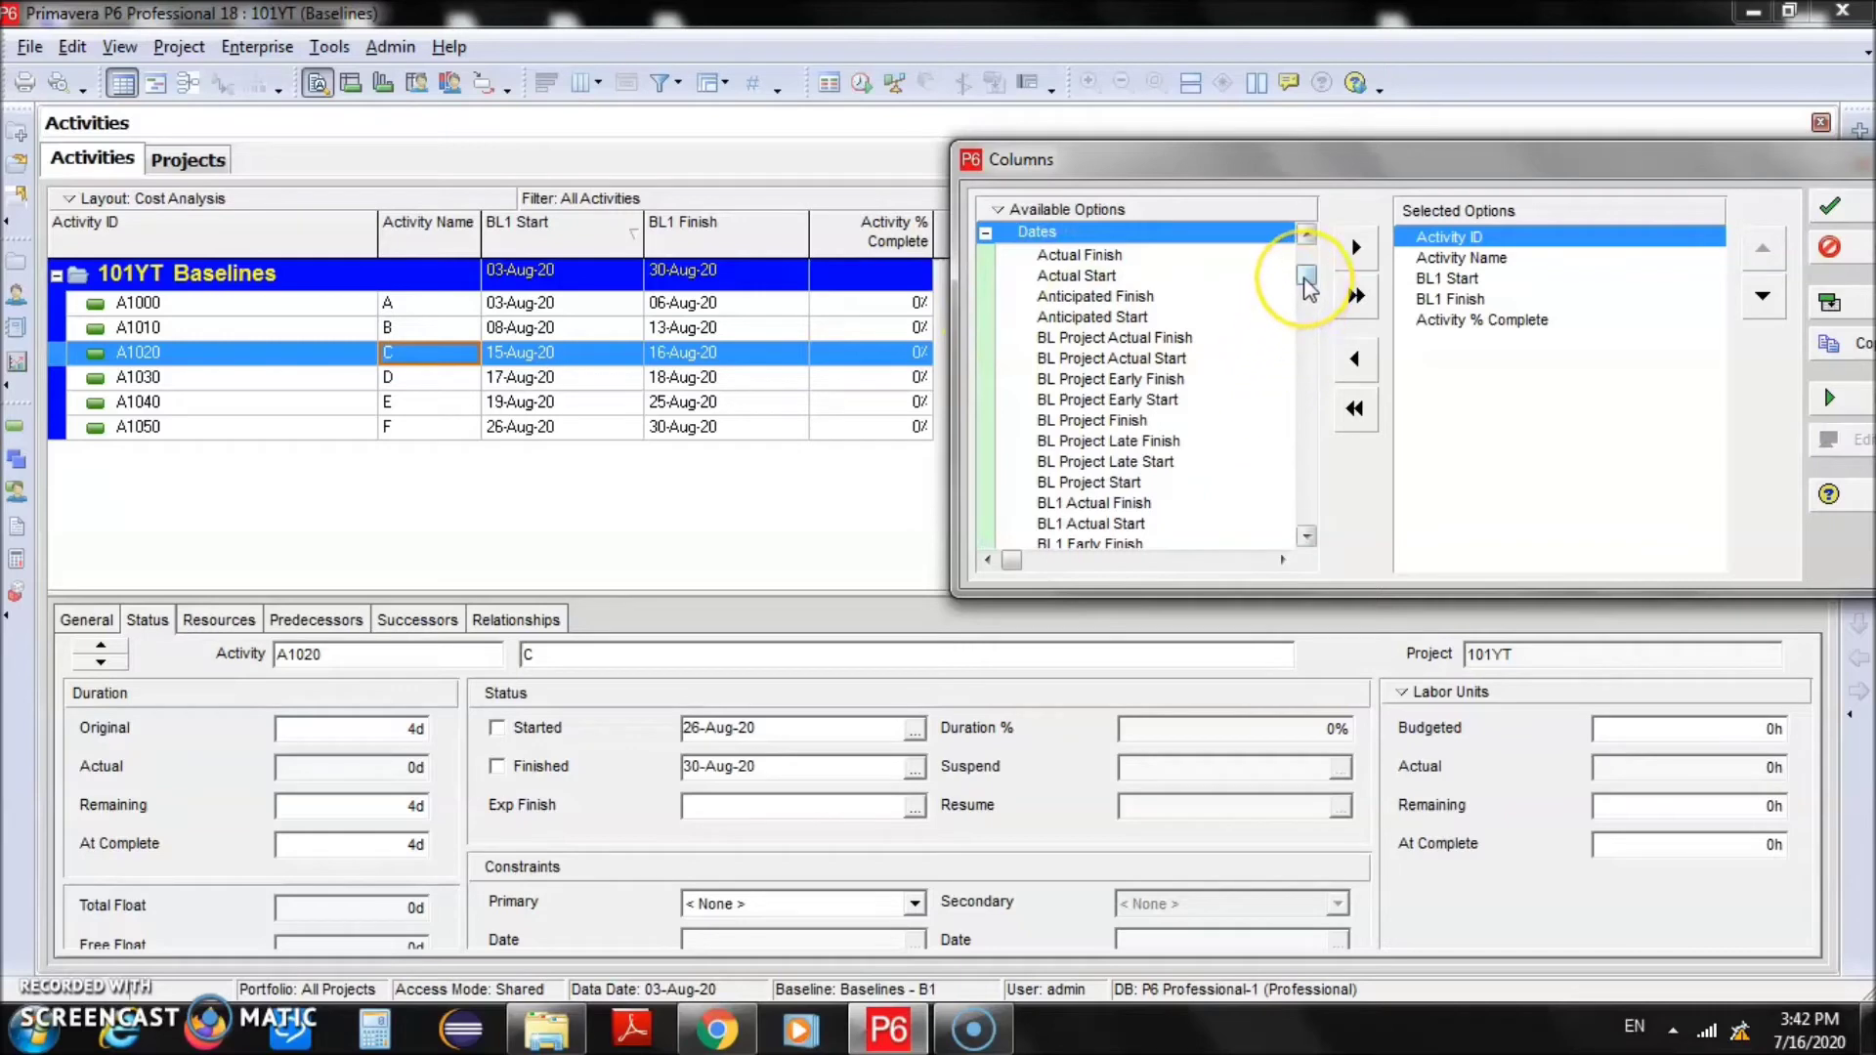
pyautogui.moveTo(1306, 282); pyautogui.dragTo(1318, 449)
pyautogui.click(1101, 504)
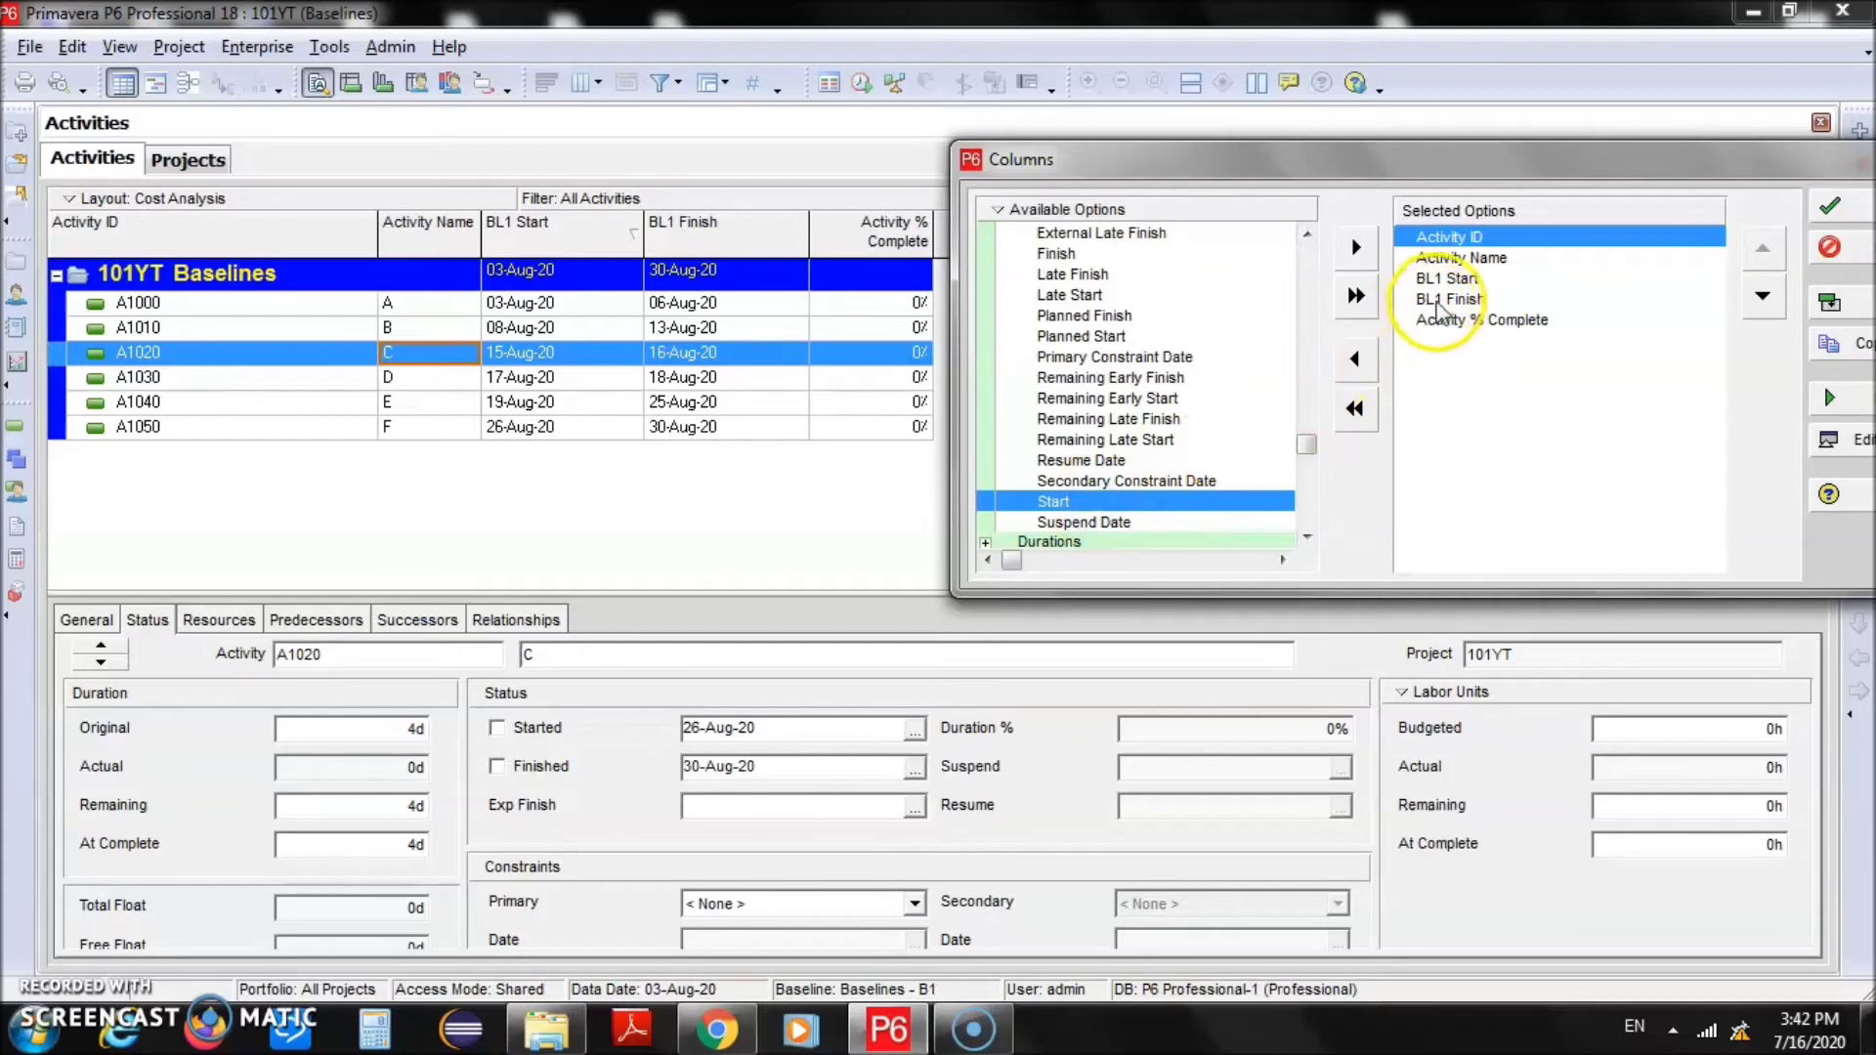
pyautogui.click(1481, 259)
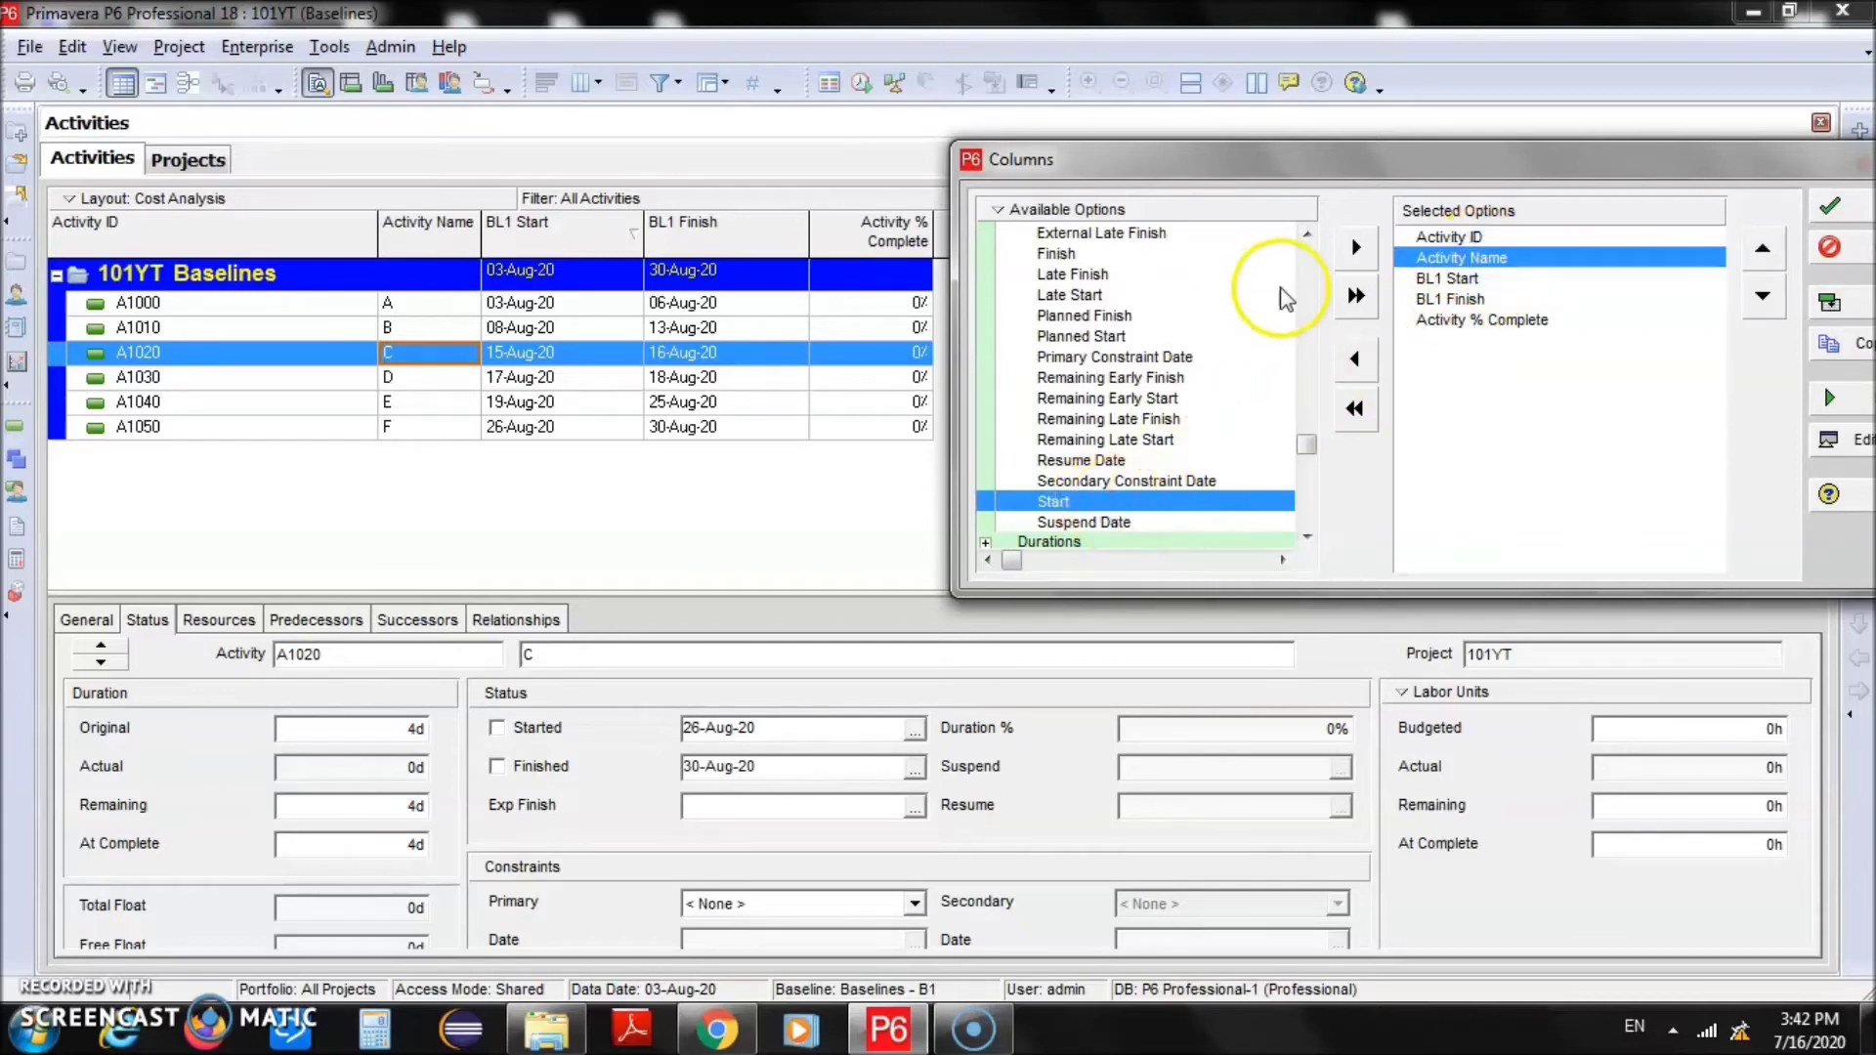
pyautogui.click(1356, 247)
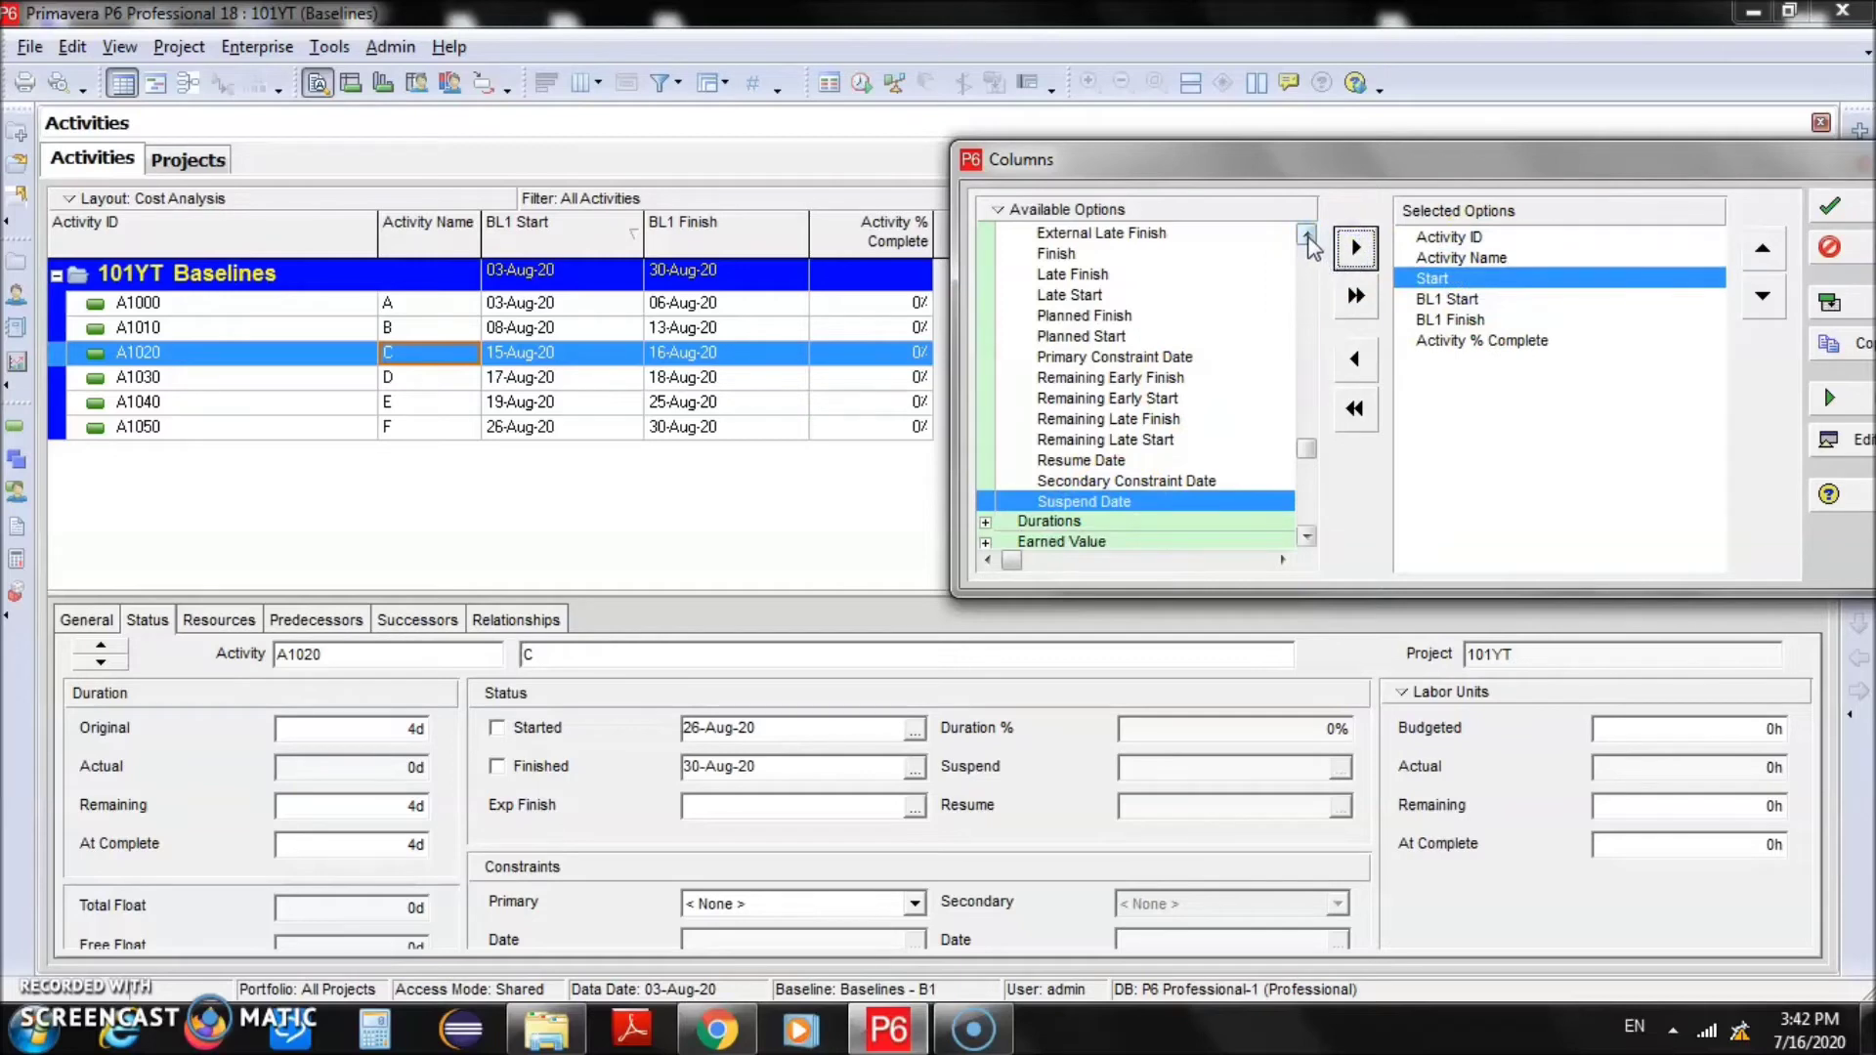
# Add the Finish date column after Start and apply the column changes to the activity table
pyautogui.click(1307, 235)
pyautogui.click(1098, 273)
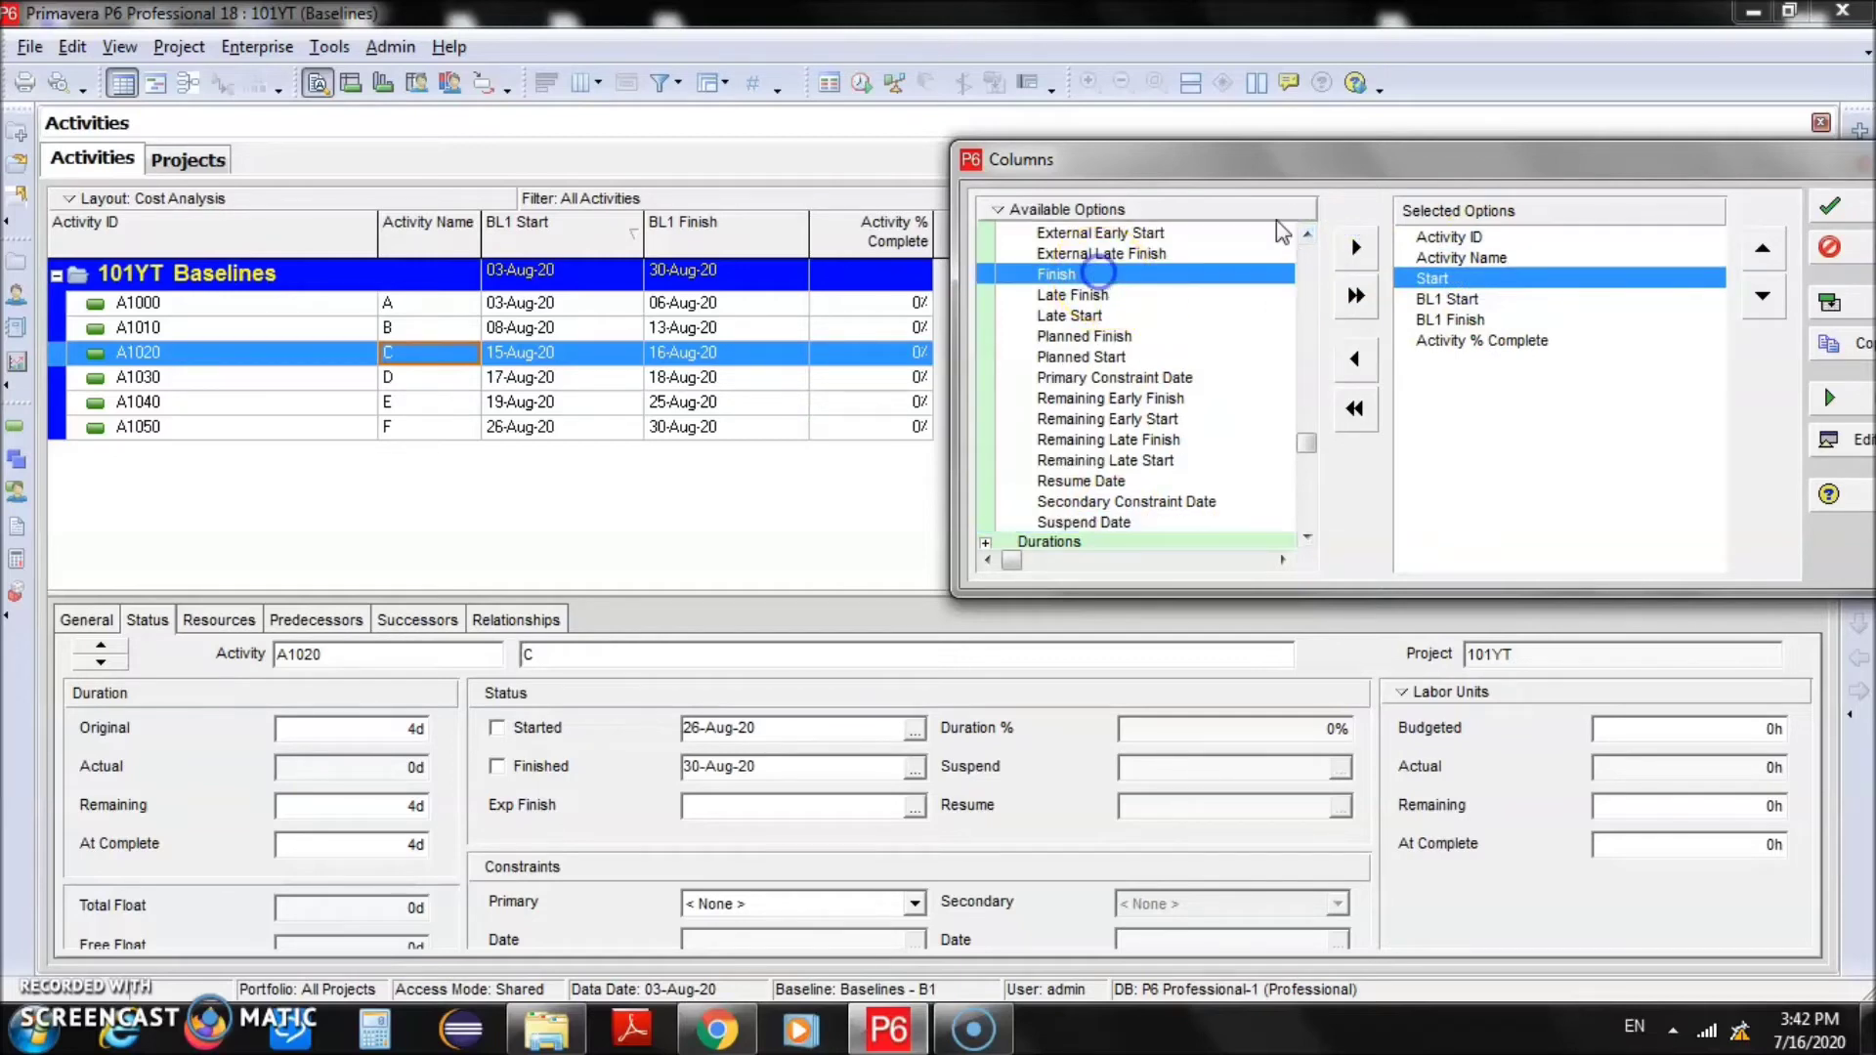
pyautogui.click(1356, 247)
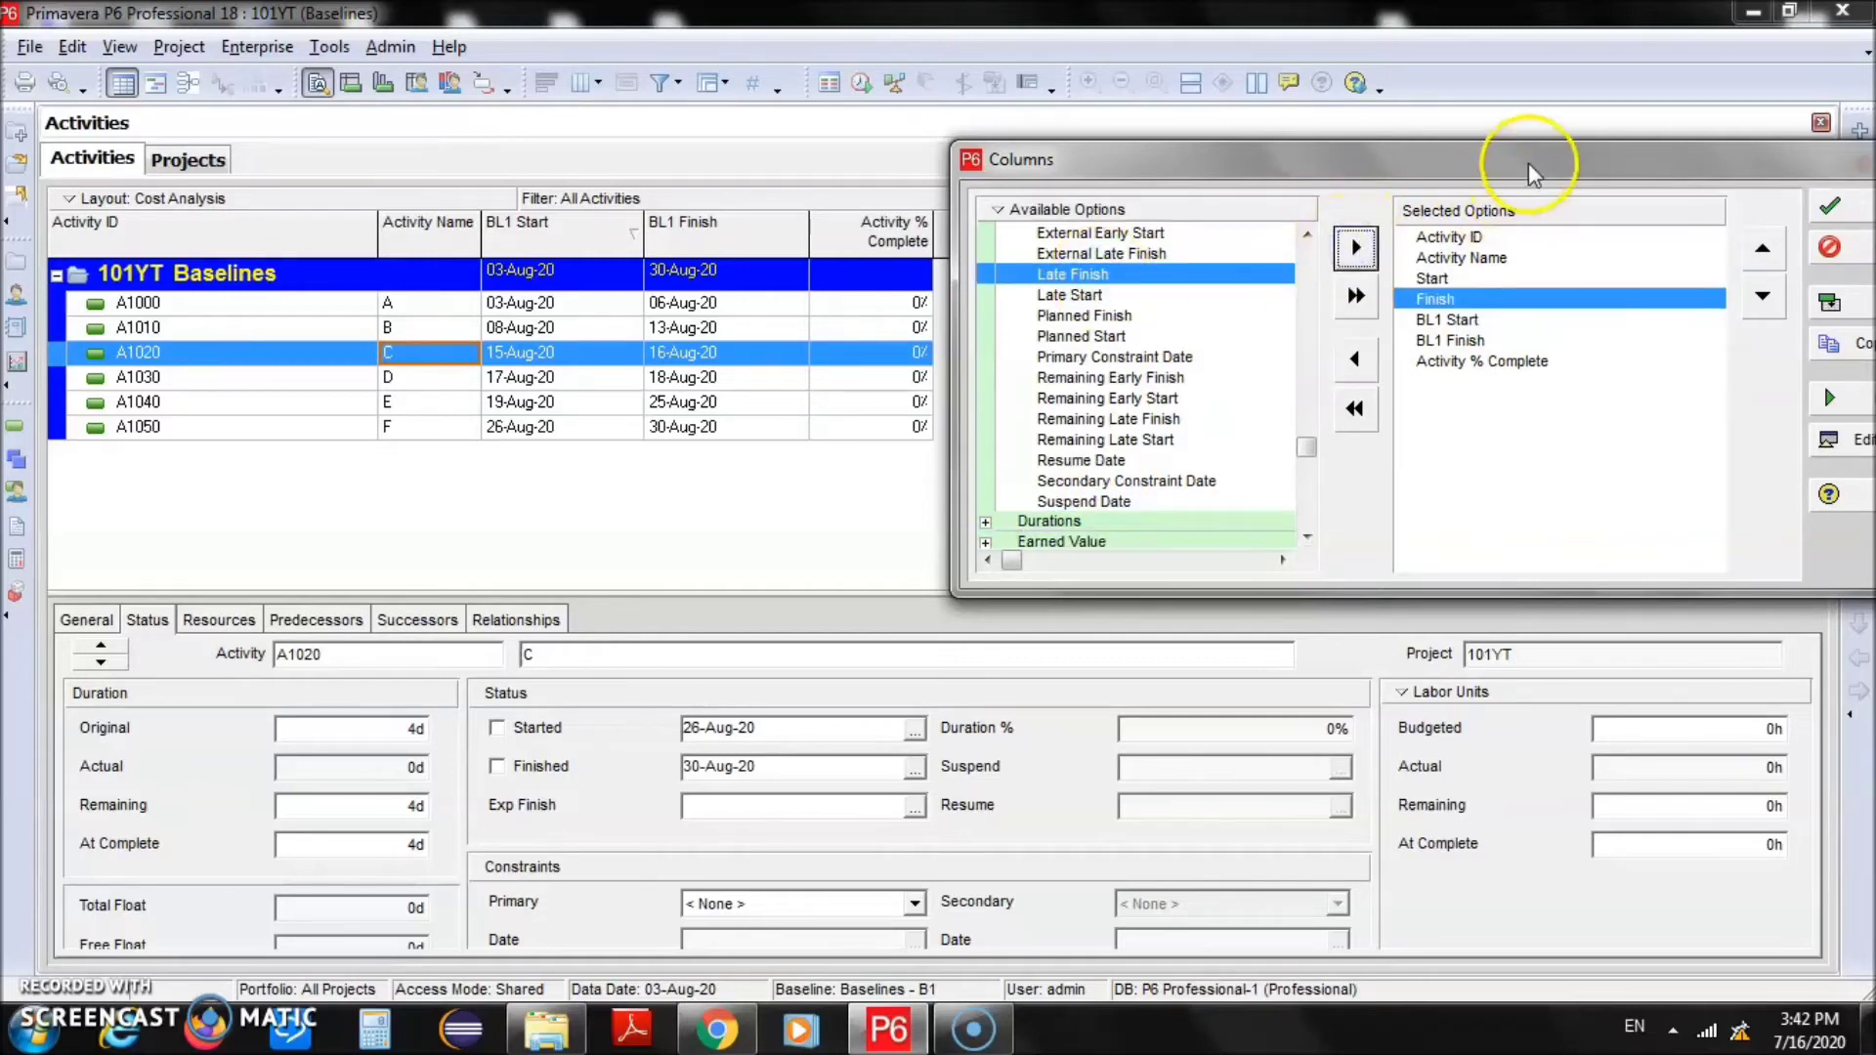
pyautogui.moveTo(1529, 174); pyautogui.dragTo(1290, 171)
pyautogui.click(1602, 216)
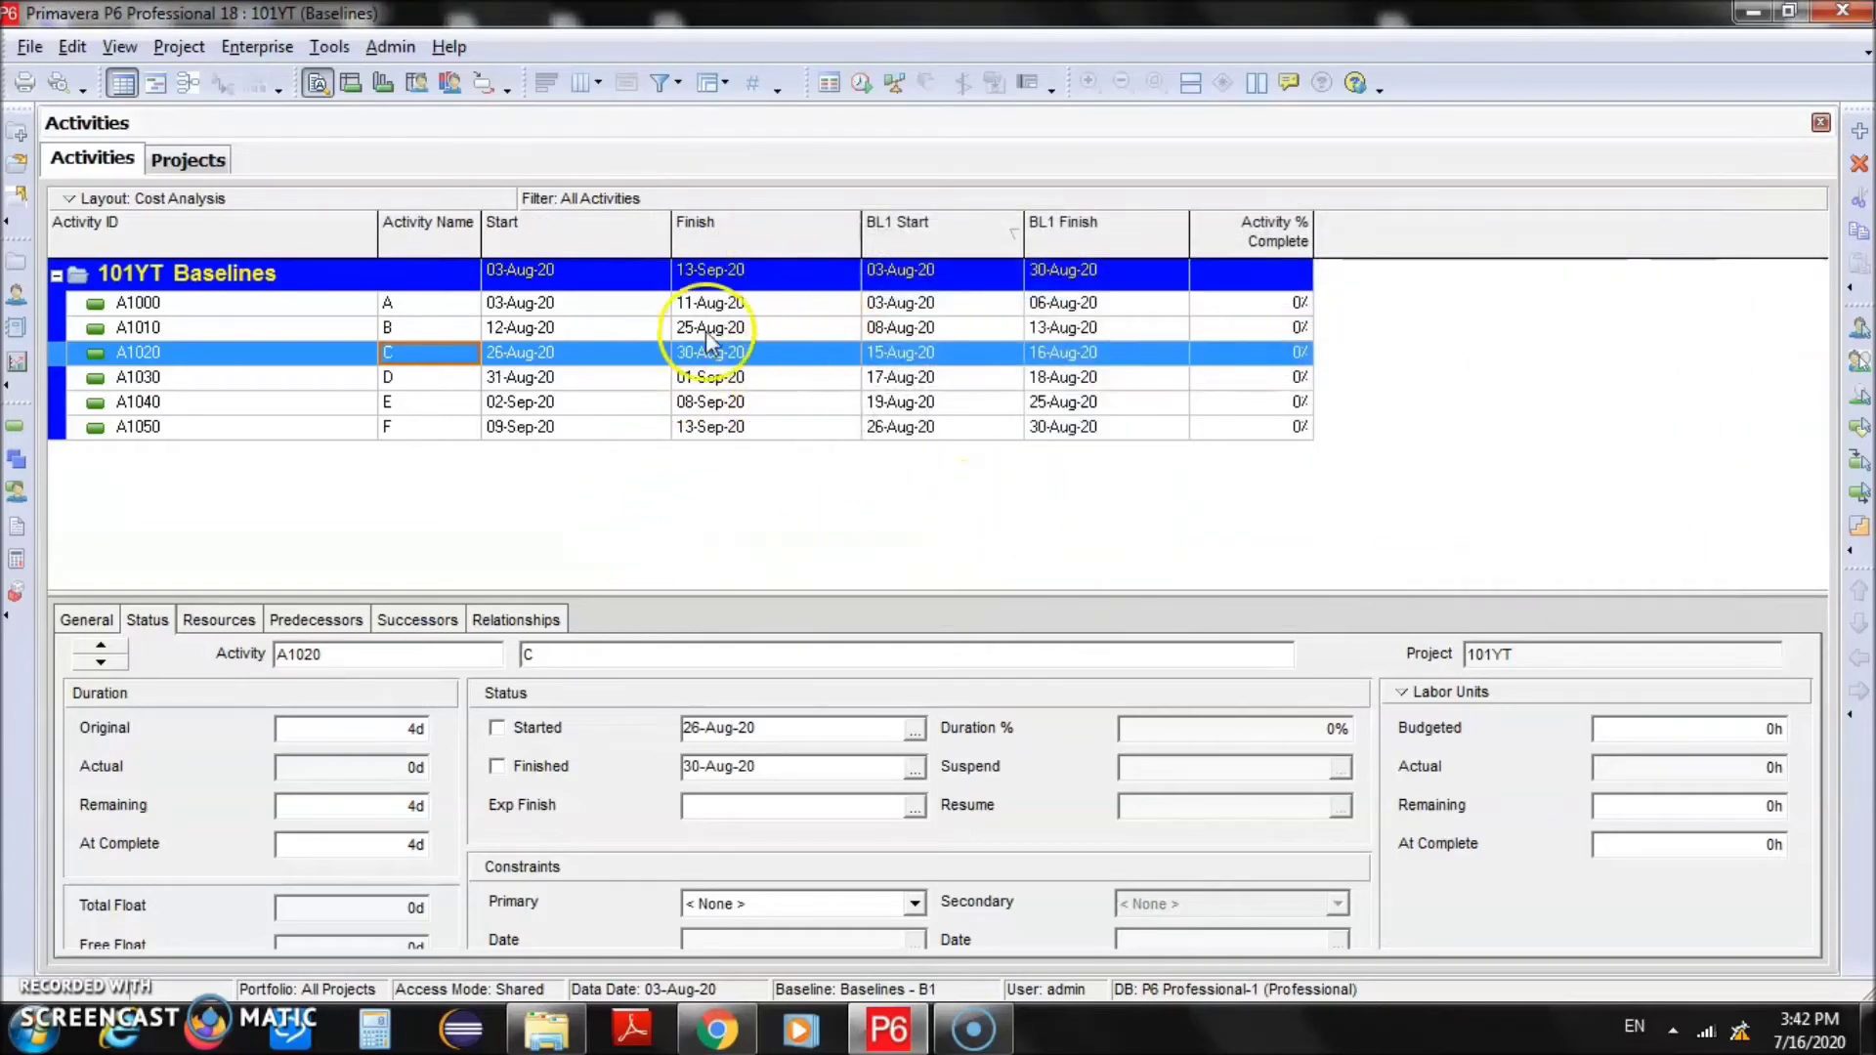
# Compare activity A's current Start and Finish dates with its BL1 Start and BL1 Finish dates
pyautogui.click(574, 305)
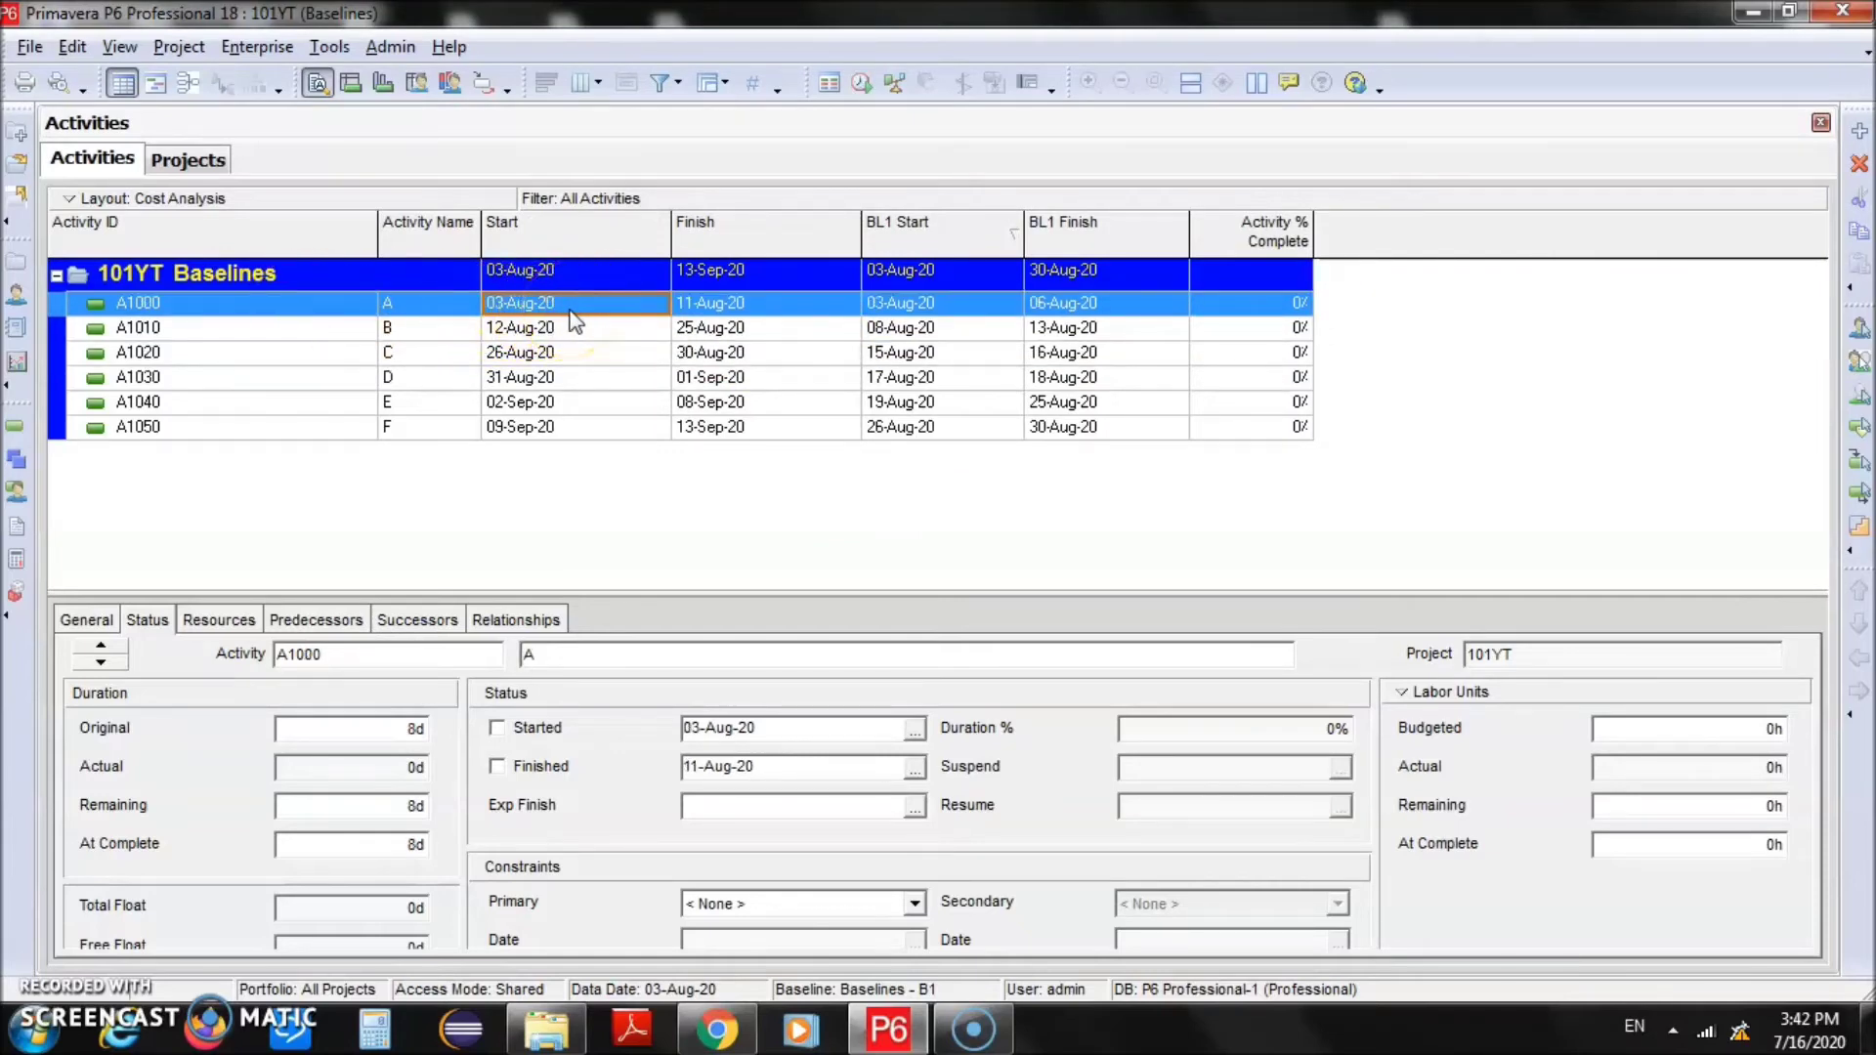
pyautogui.click(737, 307)
pyautogui.click(936, 305)
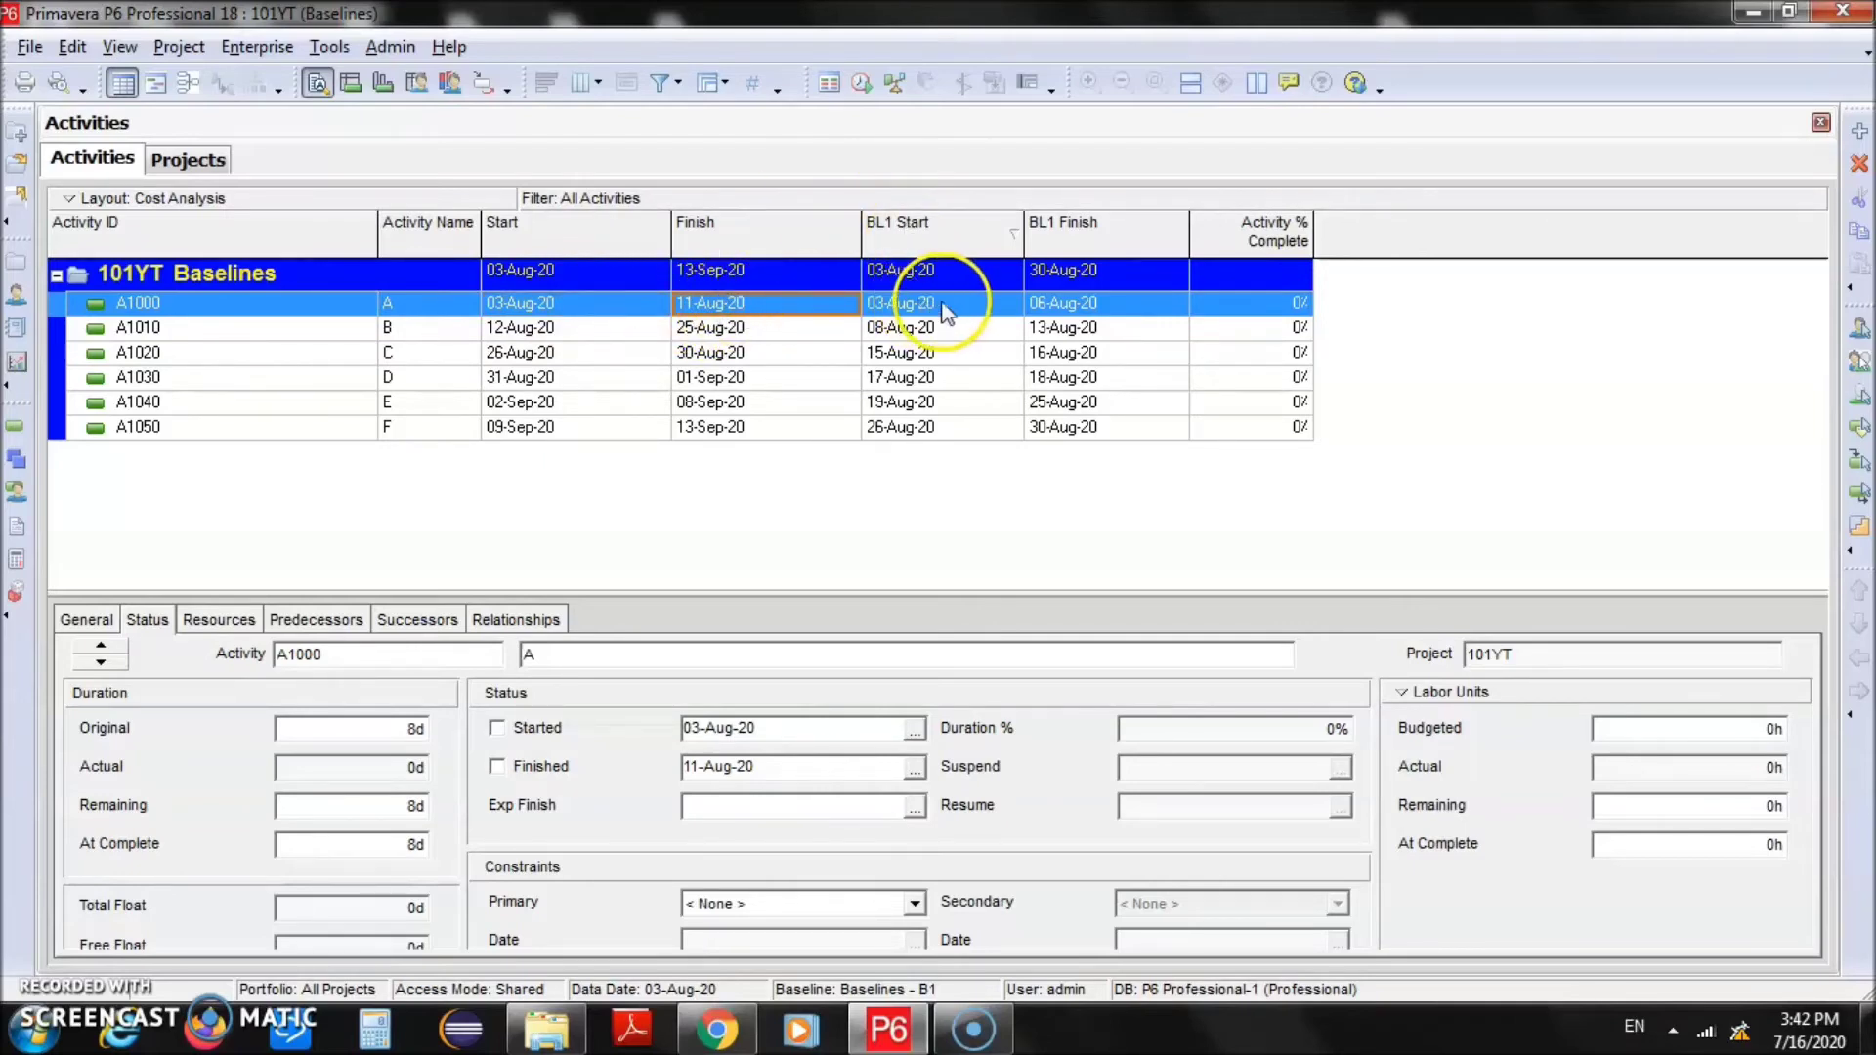
pyautogui.click(1072, 305)
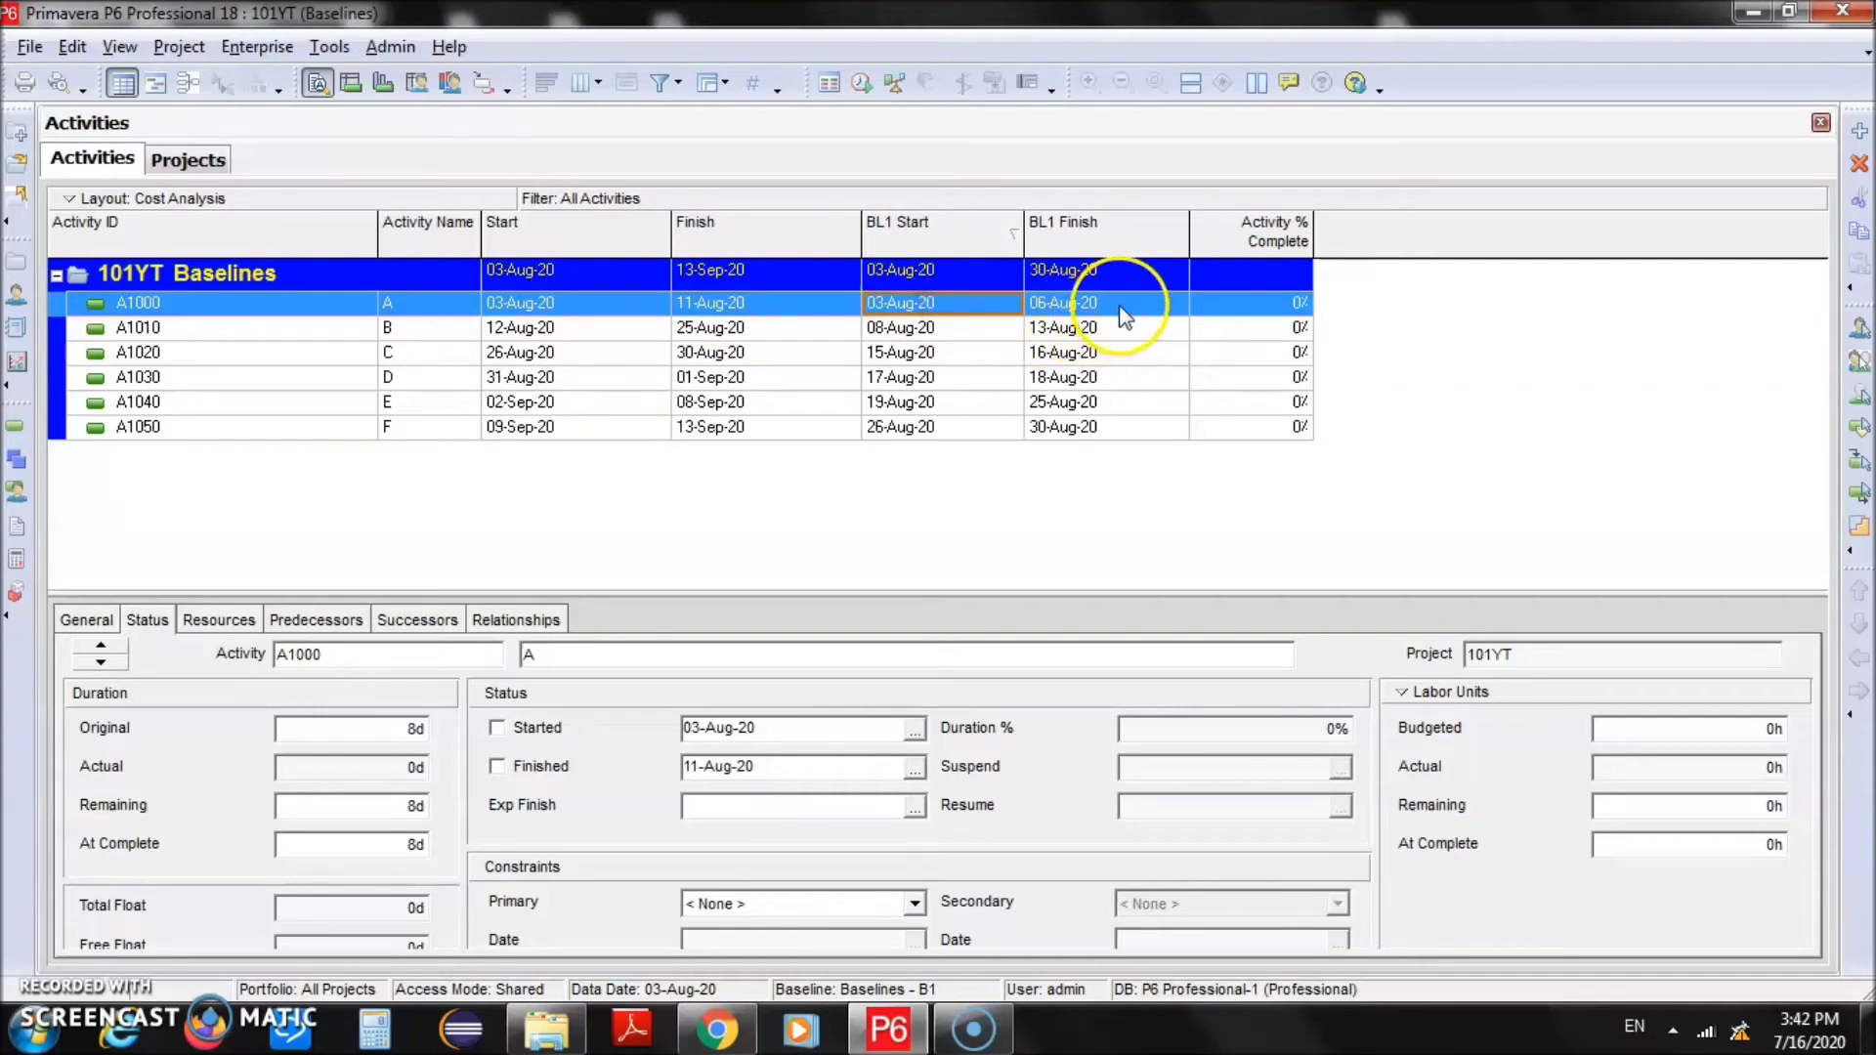
pyautogui.click(977, 305)
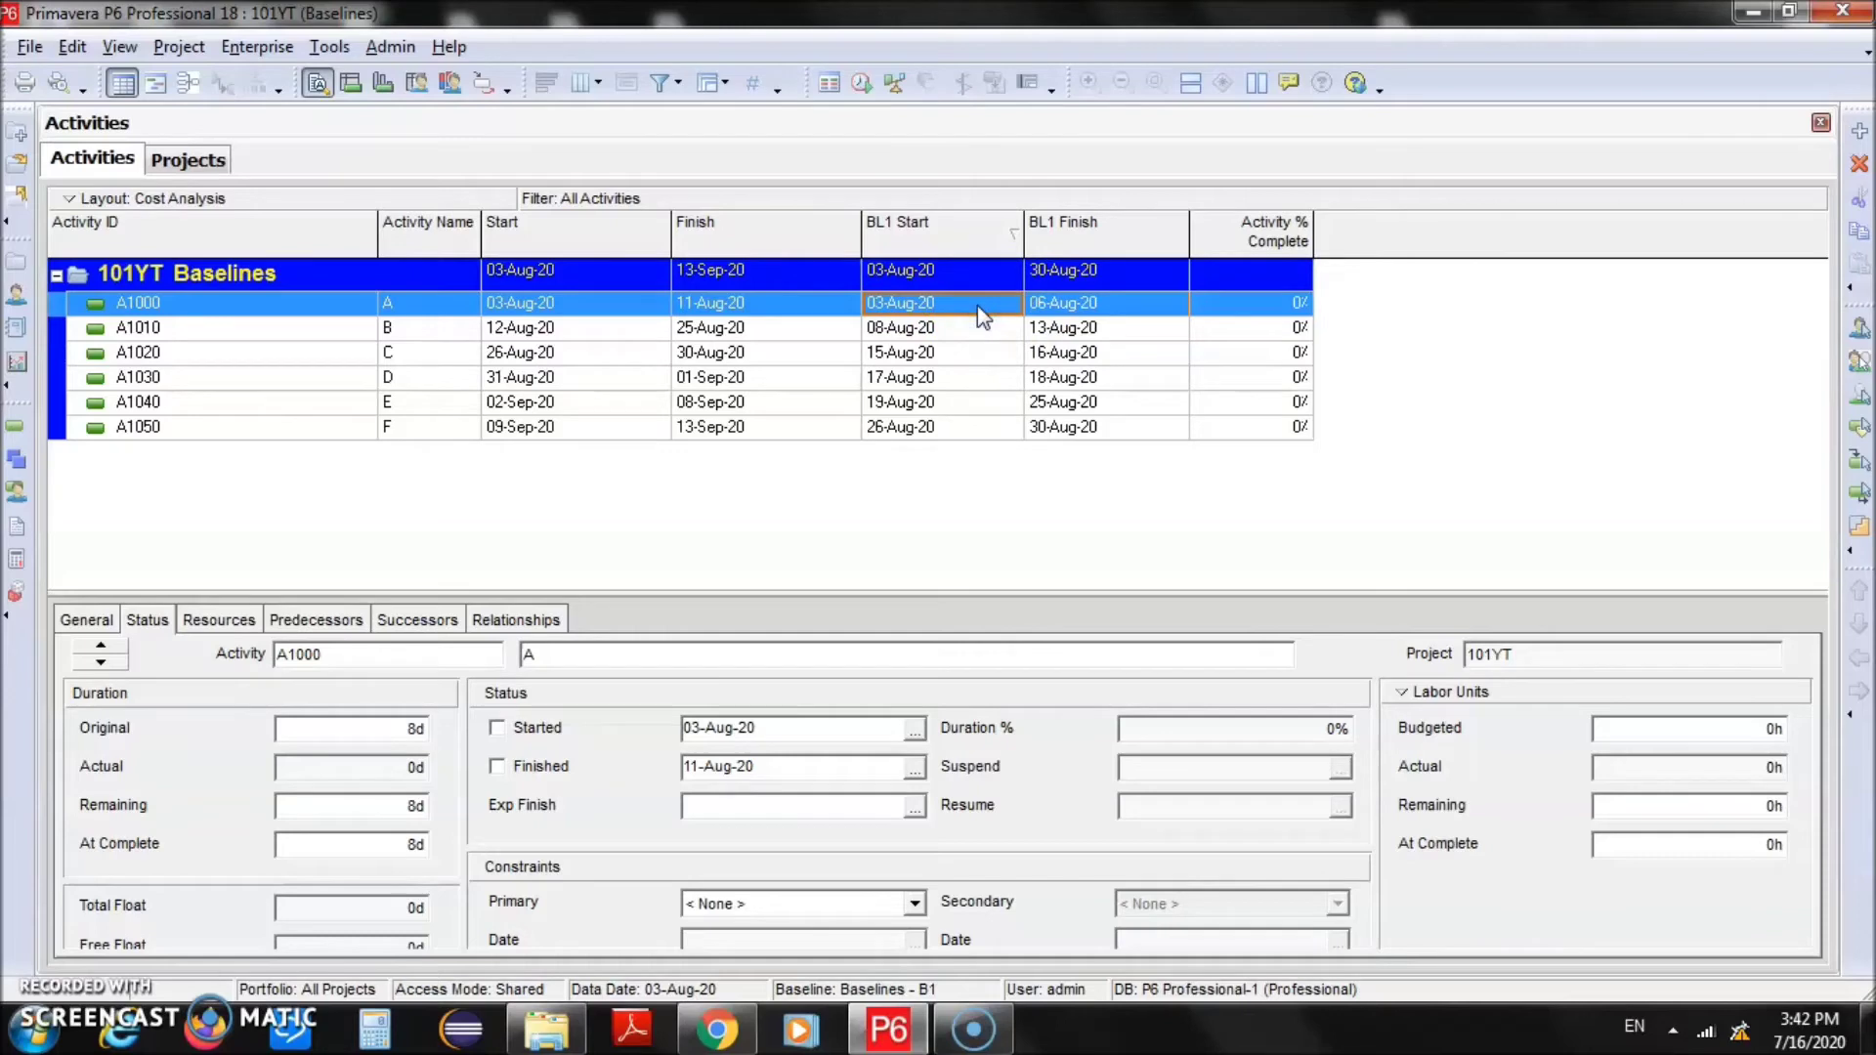
pyautogui.click(1063, 307)
pyautogui.click(600, 306)
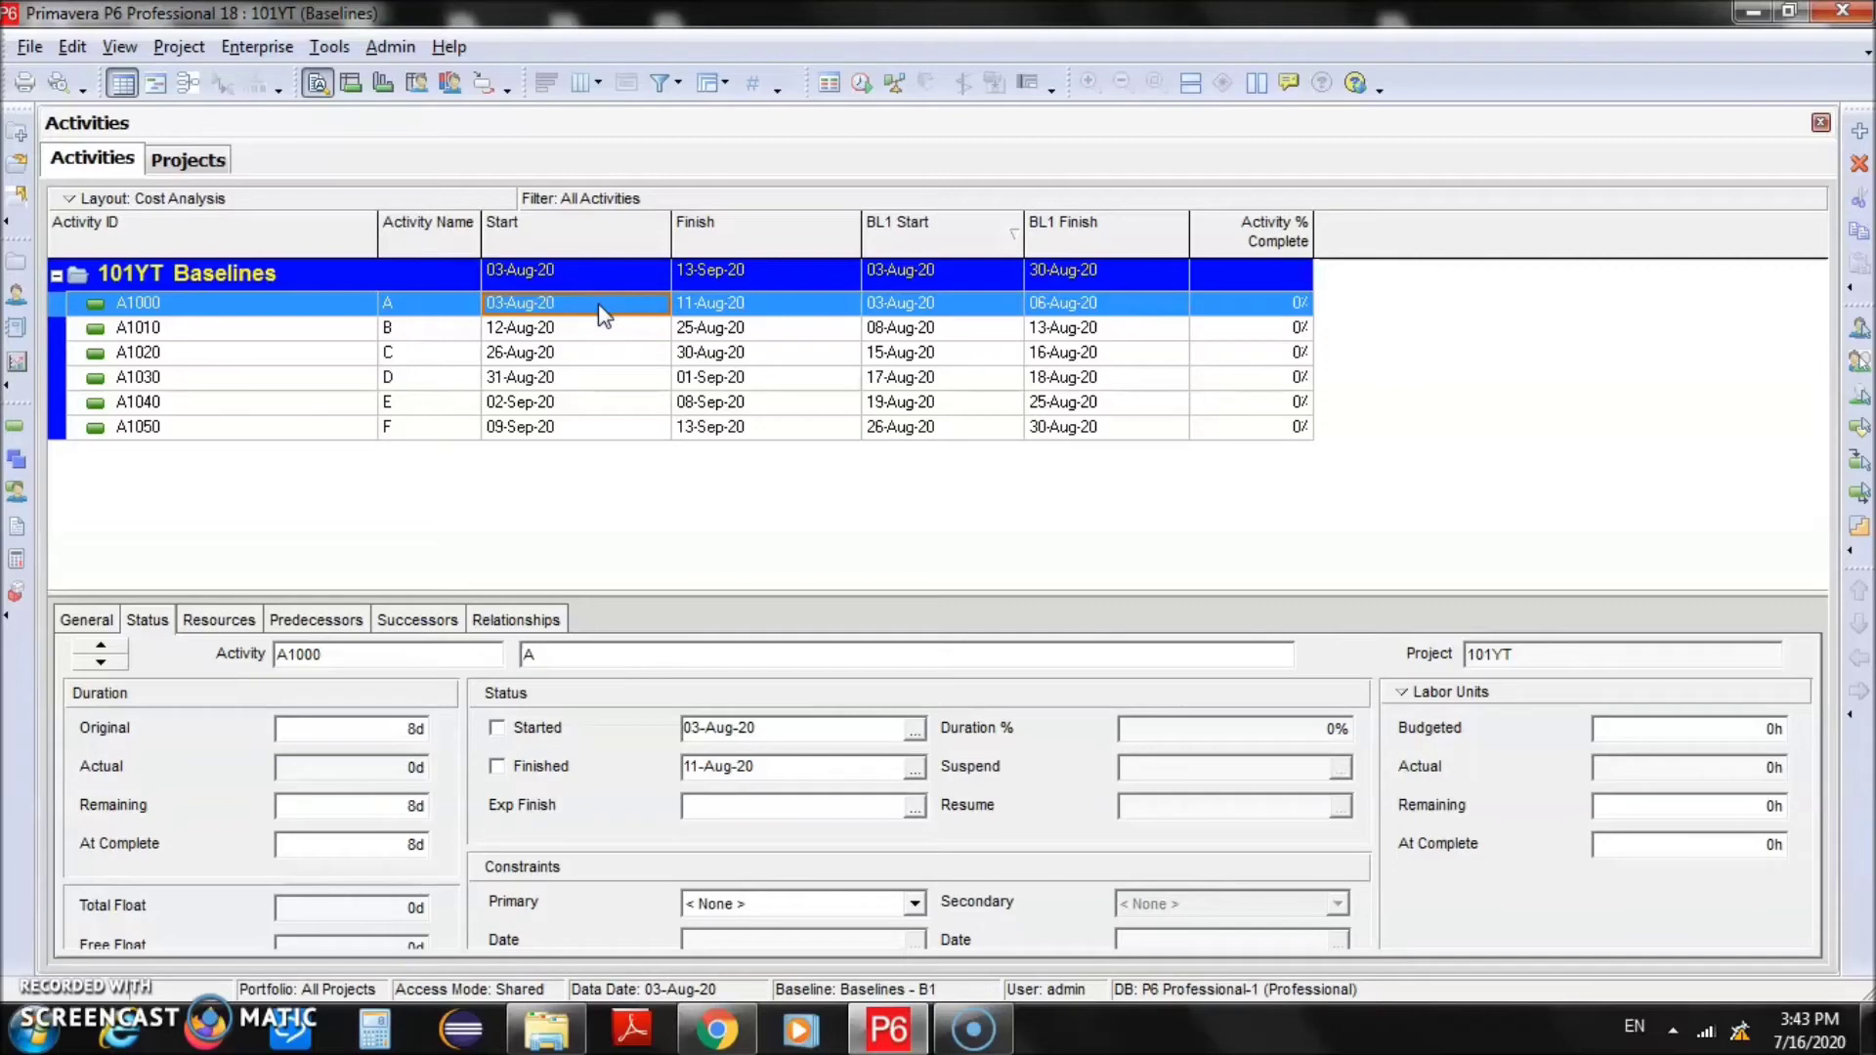
pyautogui.click(676, 306)
pyautogui.click(963, 302)
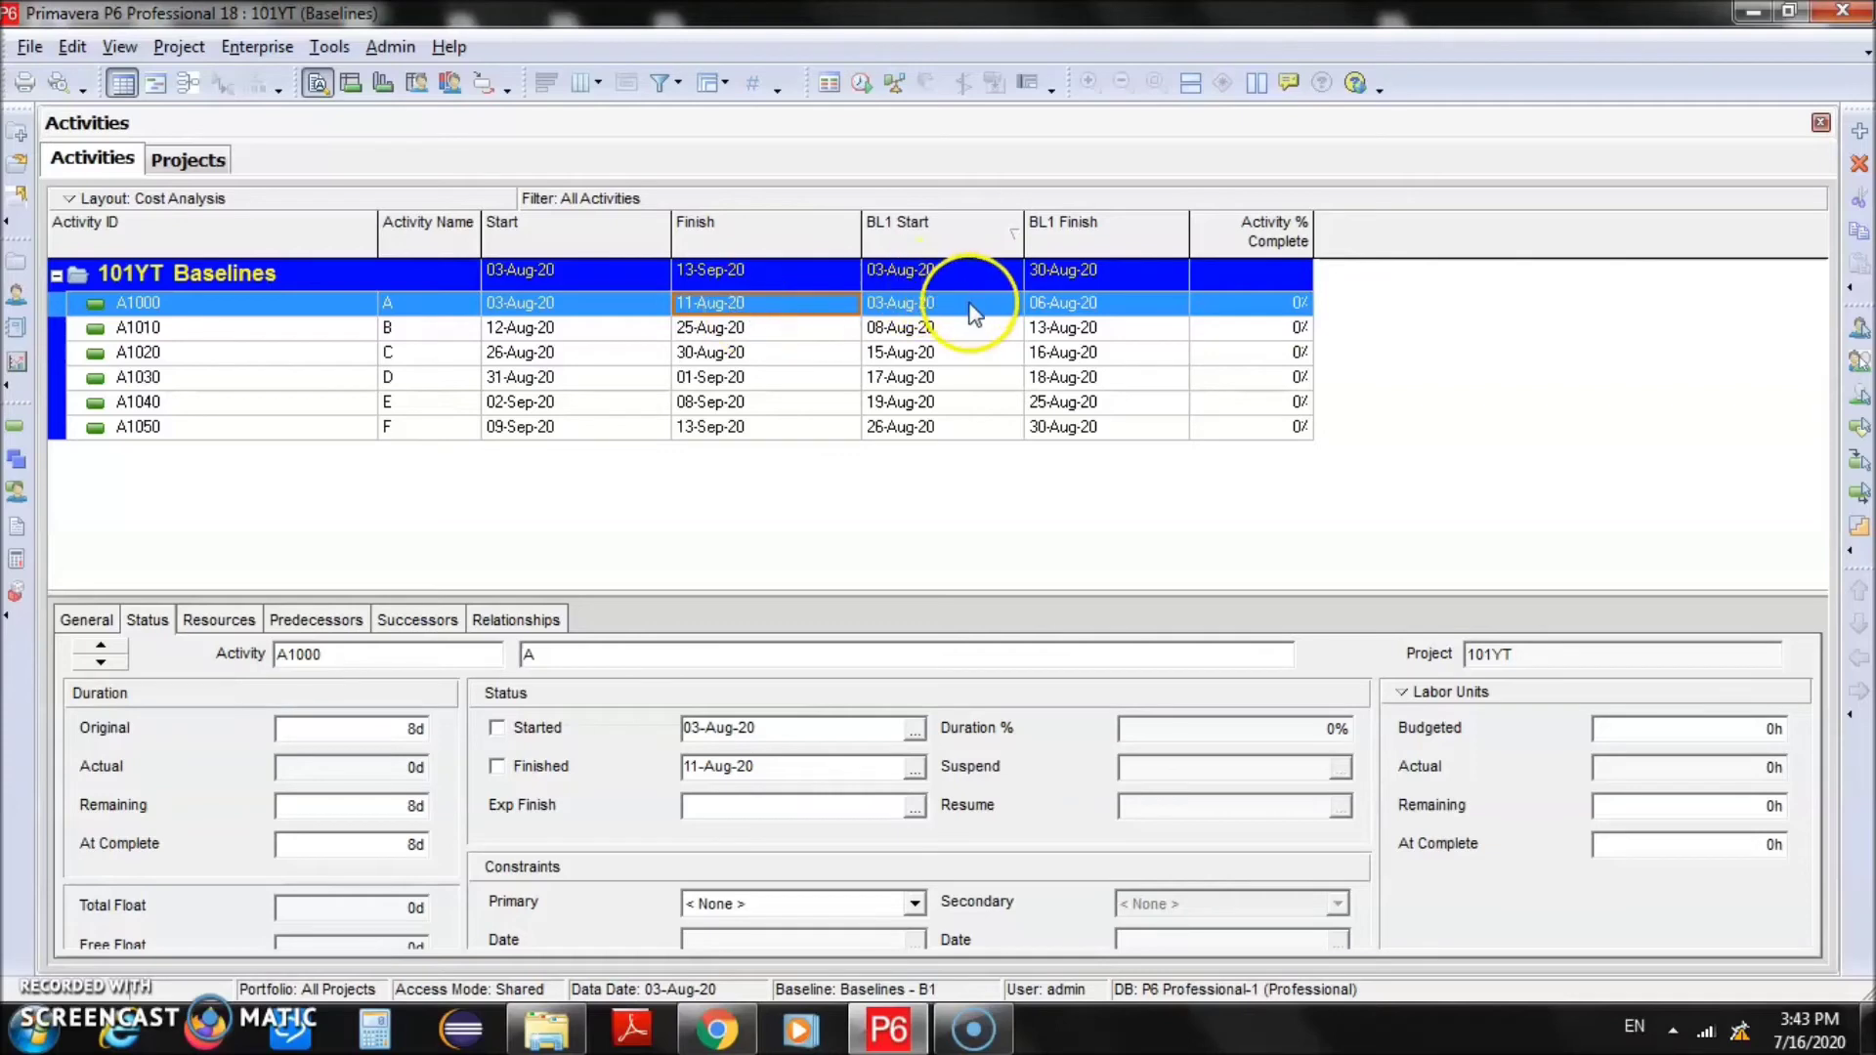
pyautogui.click(1068, 304)
pyautogui.click(971, 303)
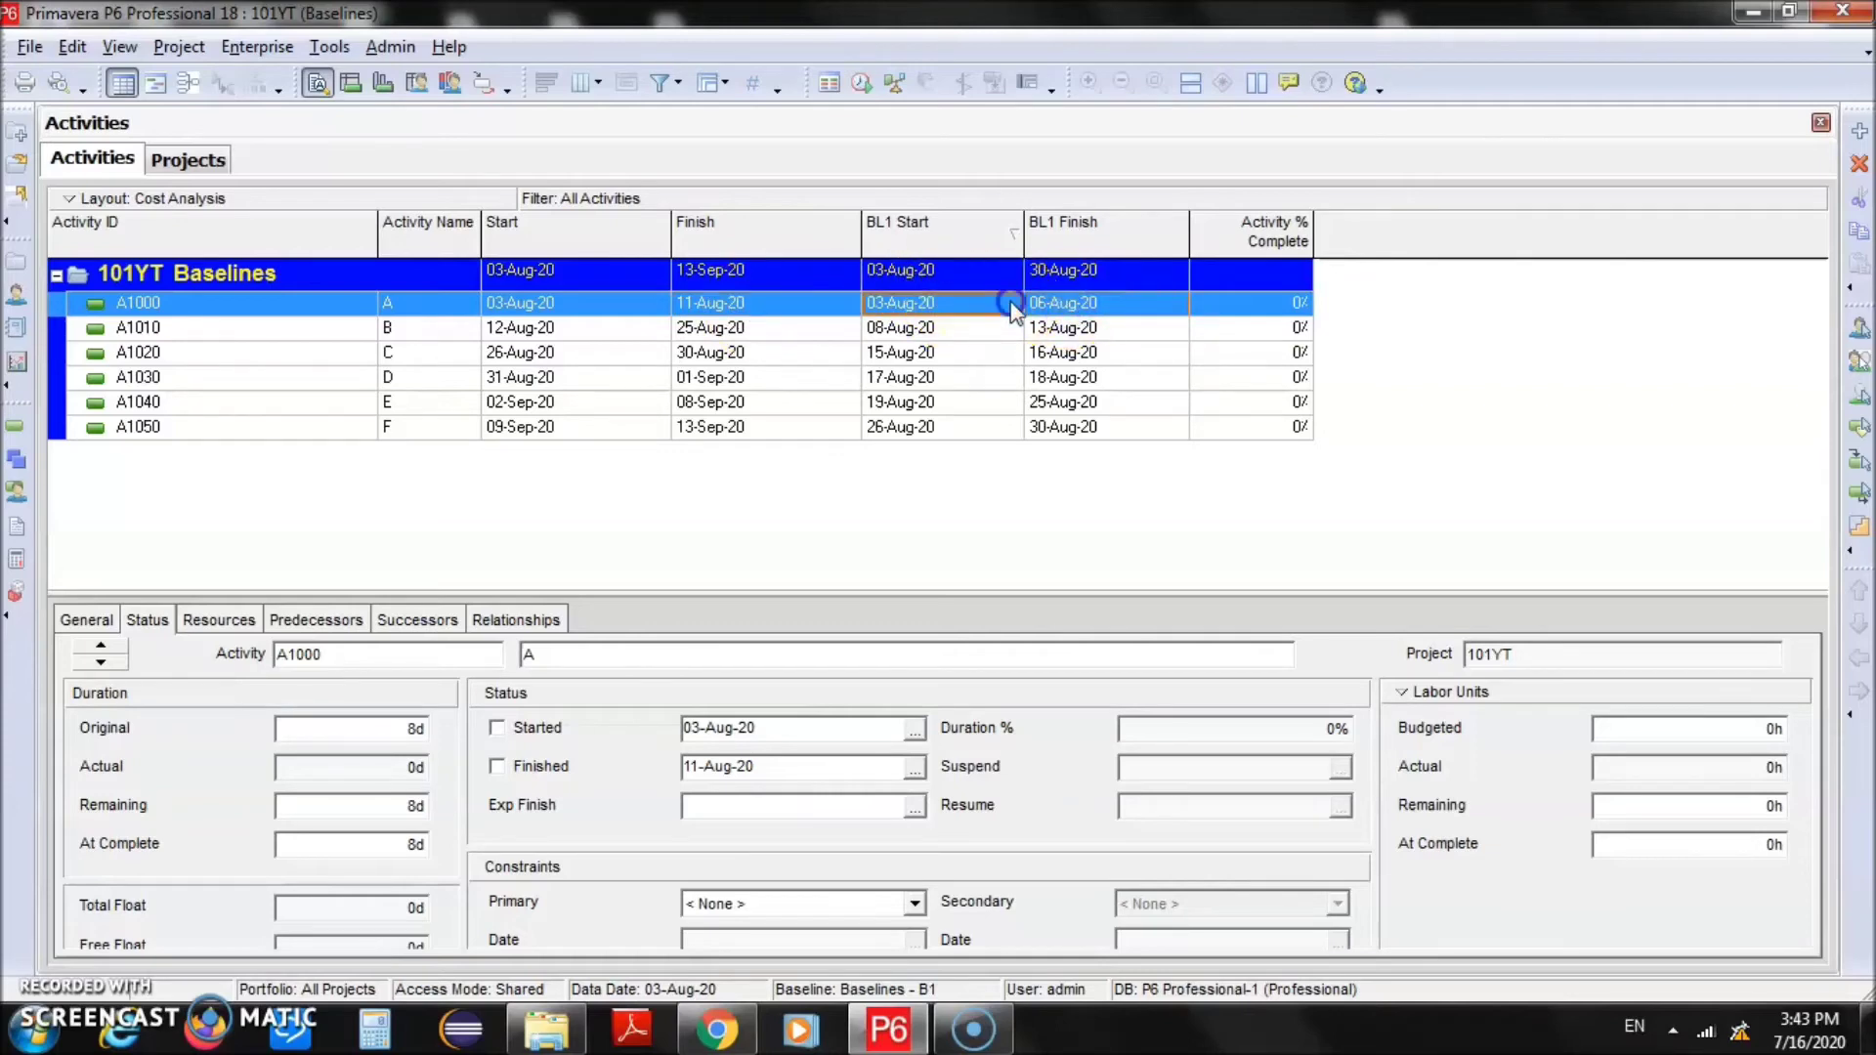
pyautogui.click(594, 509)
pyautogui.click(404, 526)
# Save a copy of the current project as a new second baseline and close the baseline maintenance
pyautogui.click(198, 54)
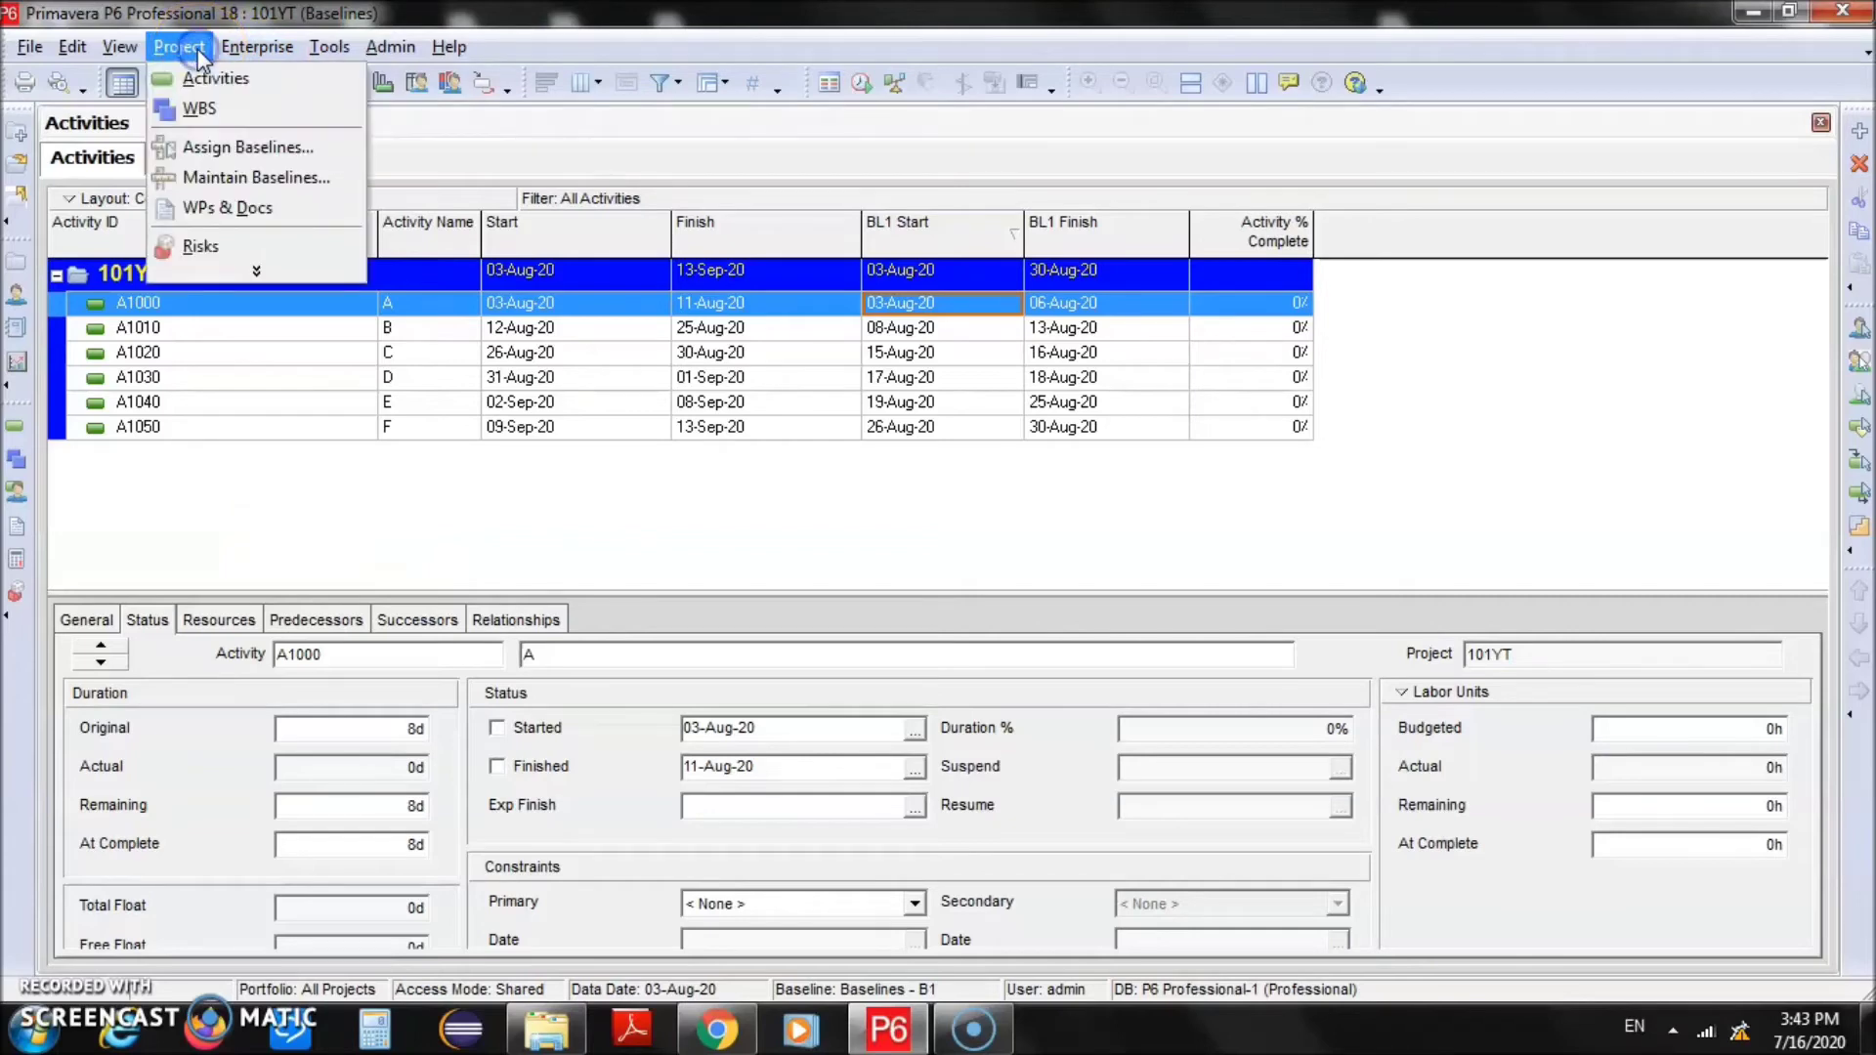
pyautogui.click(296, 178)
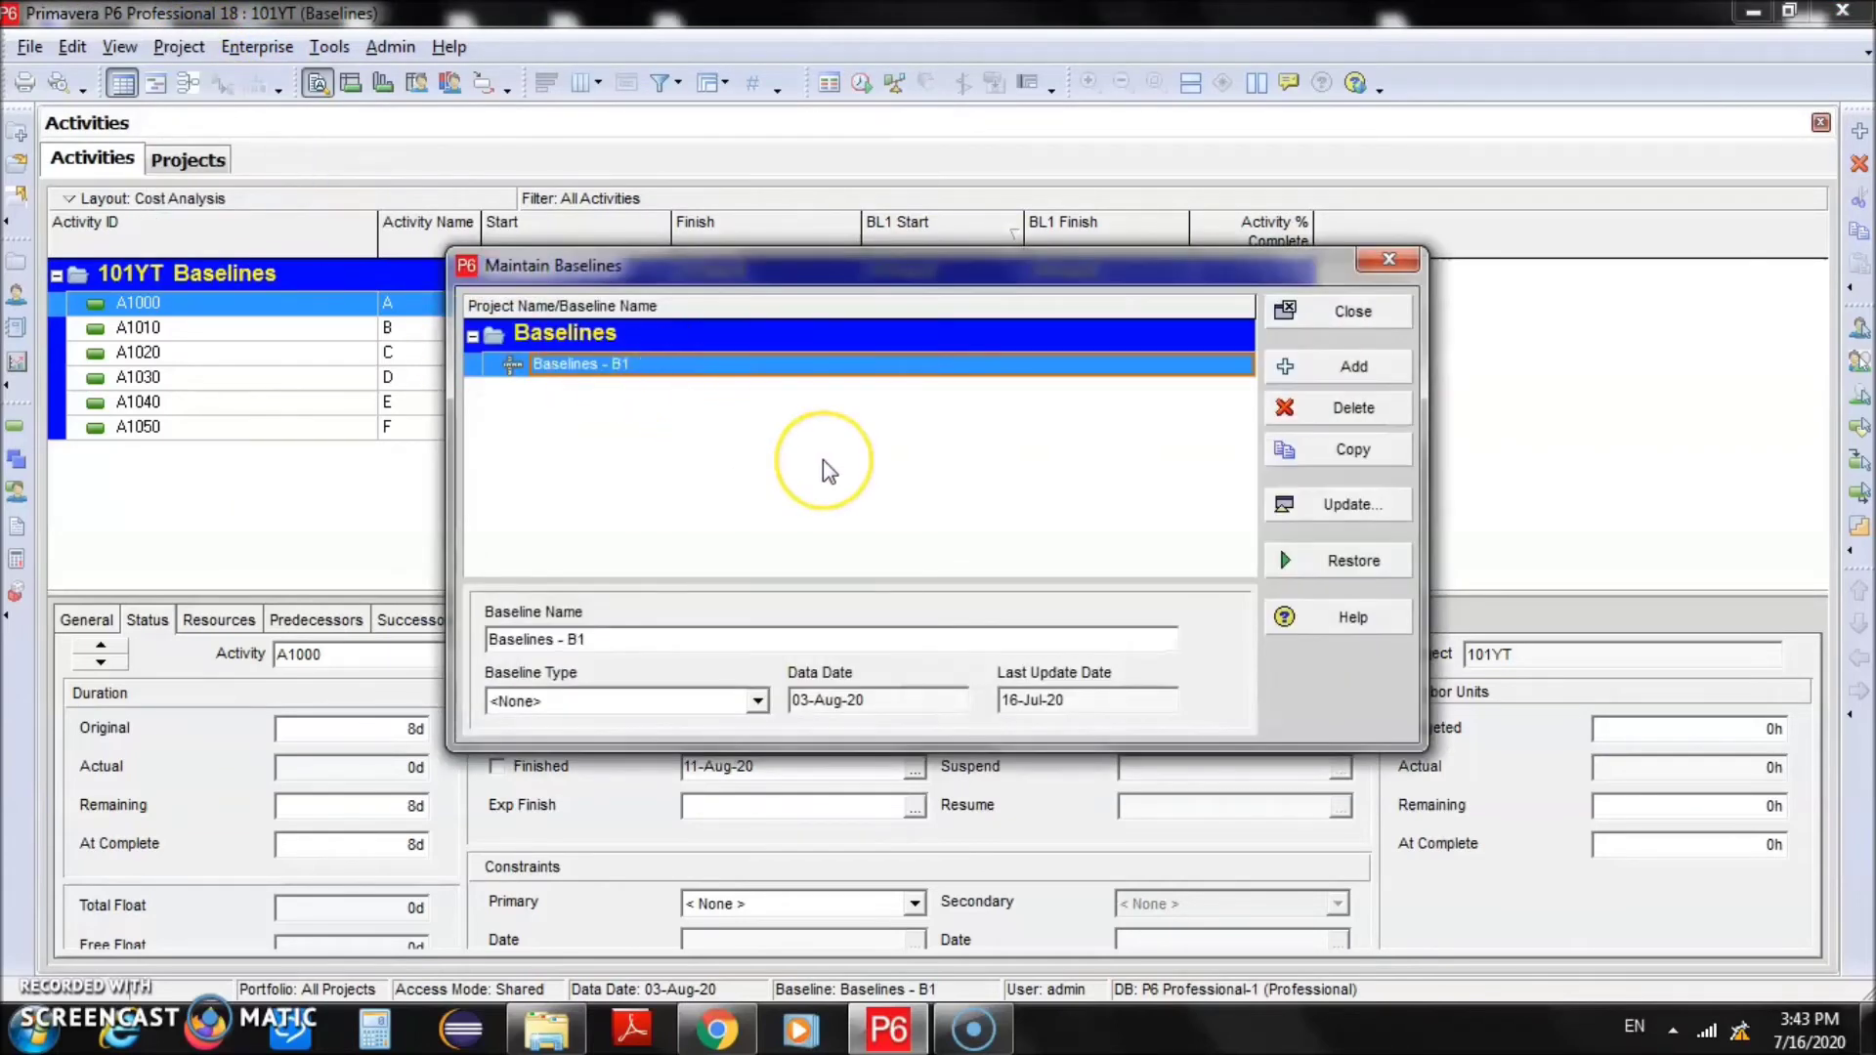
pyautogui.moveTo(1035, 266); pyautogui.dragTo(1287, 98)
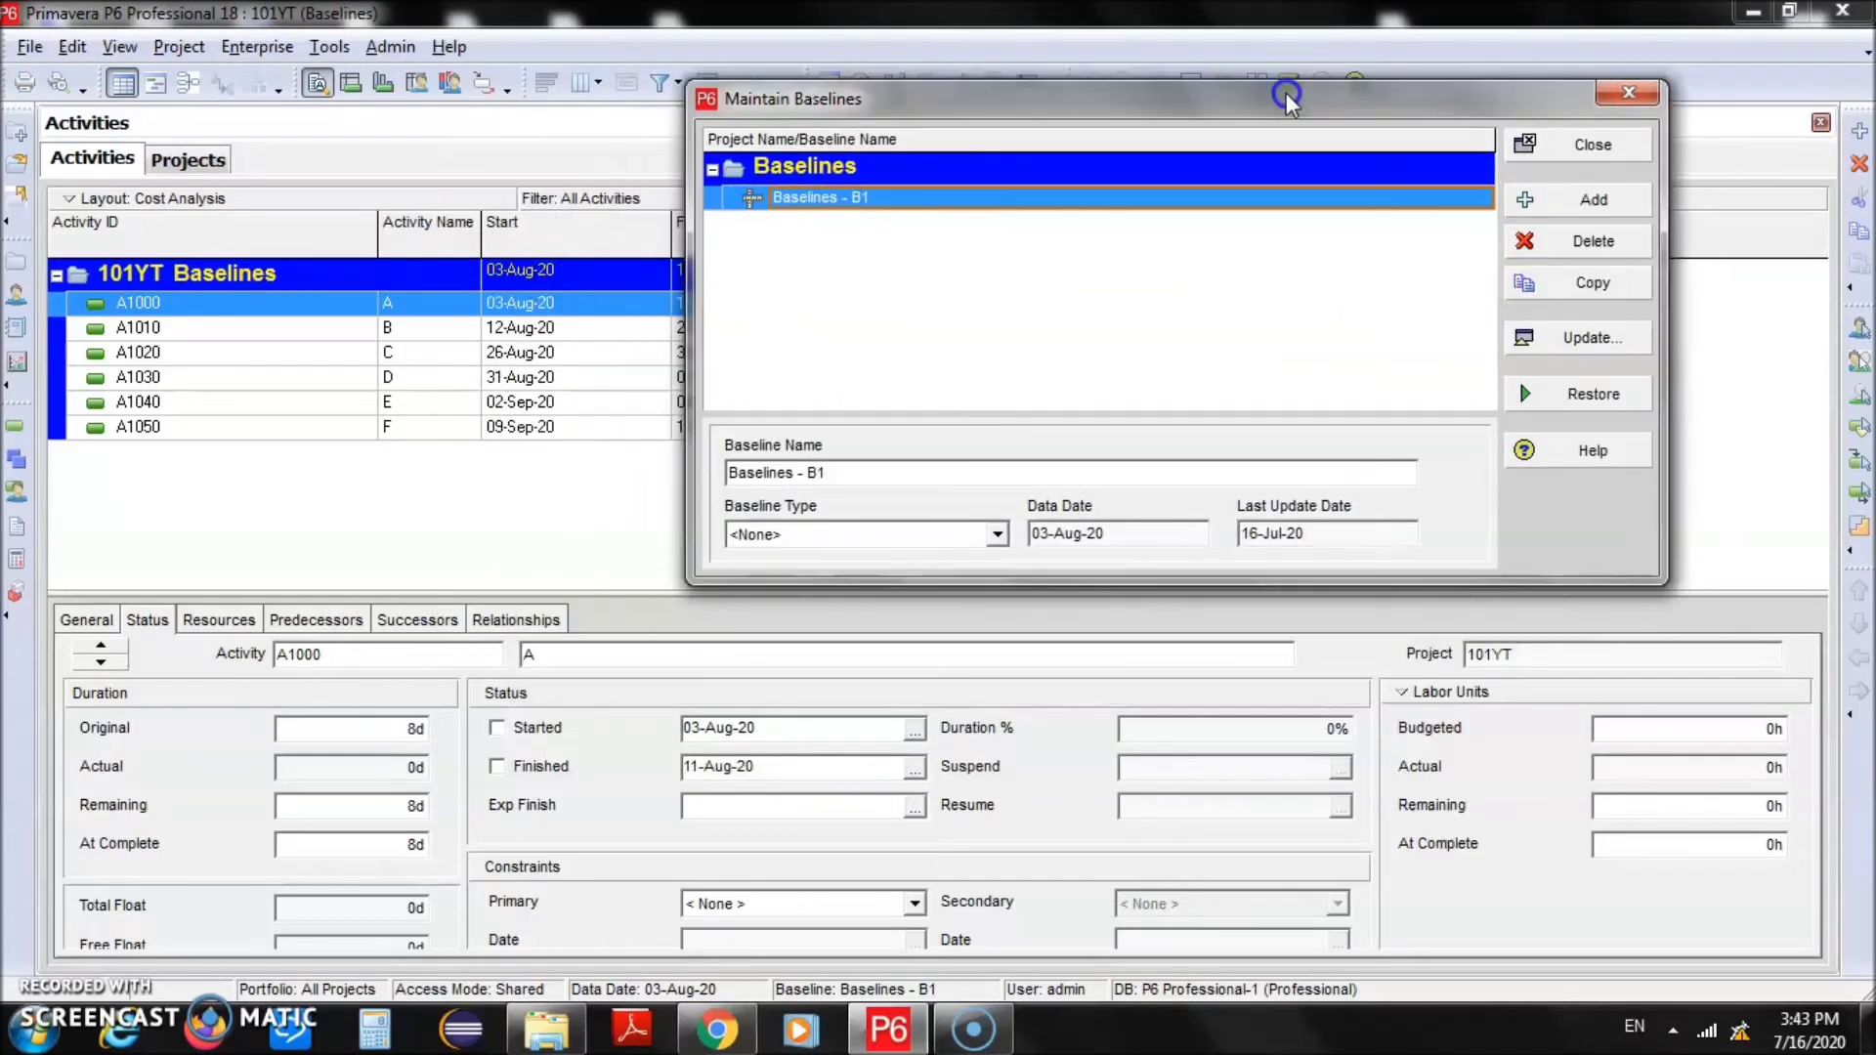
pyautogui.click(1539, 200)
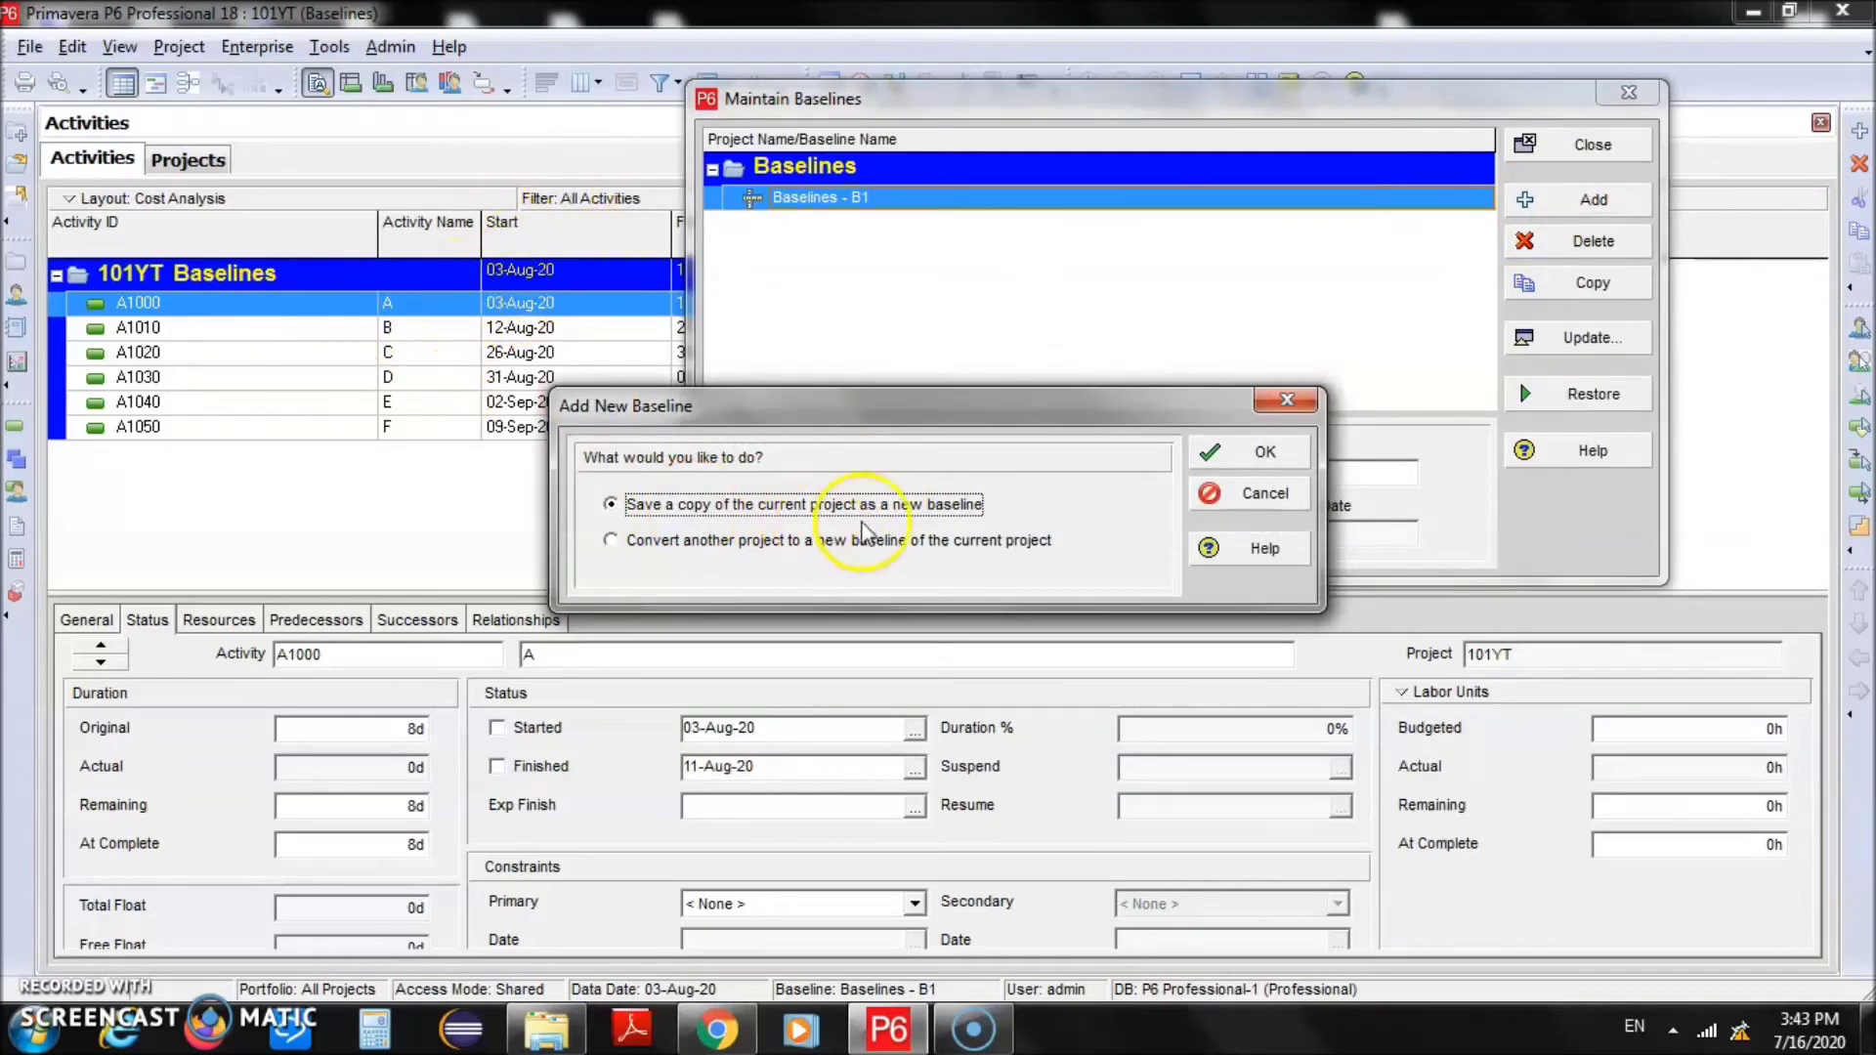
pyautogui.click(1237, 459)
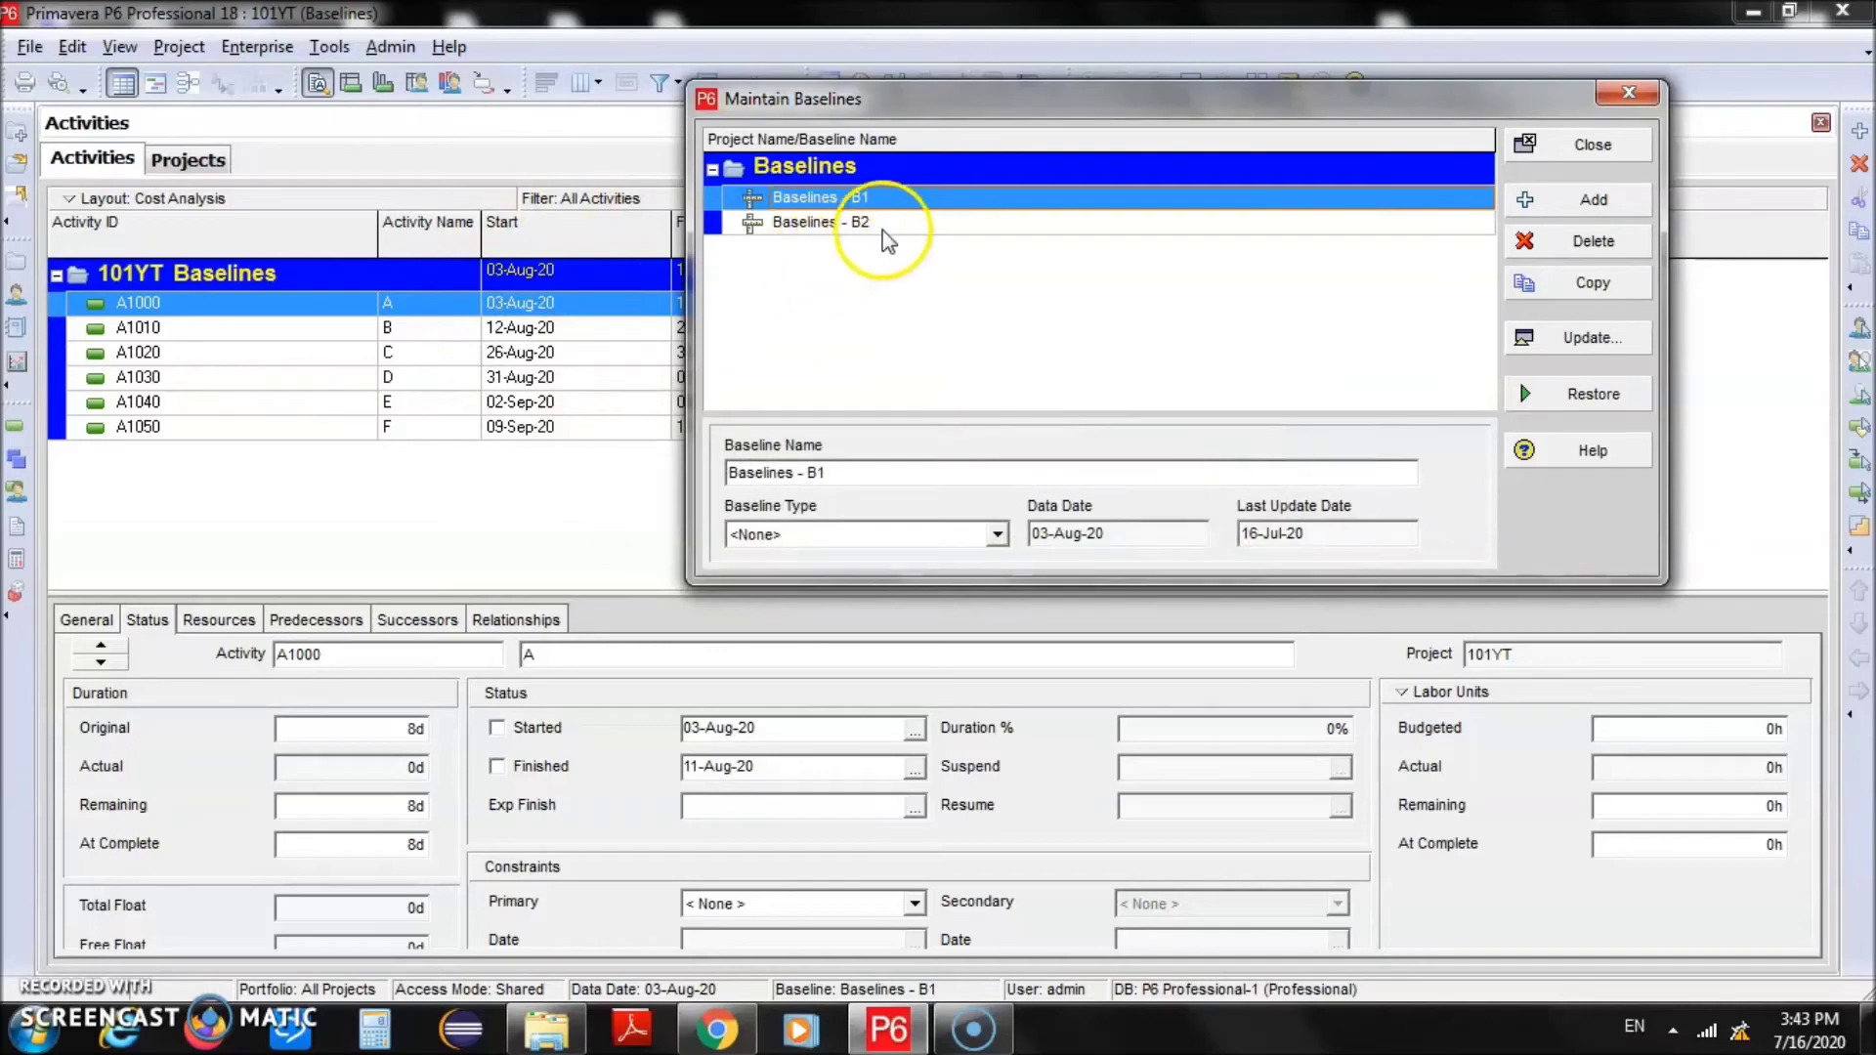
pyautogui.click(889, 224)
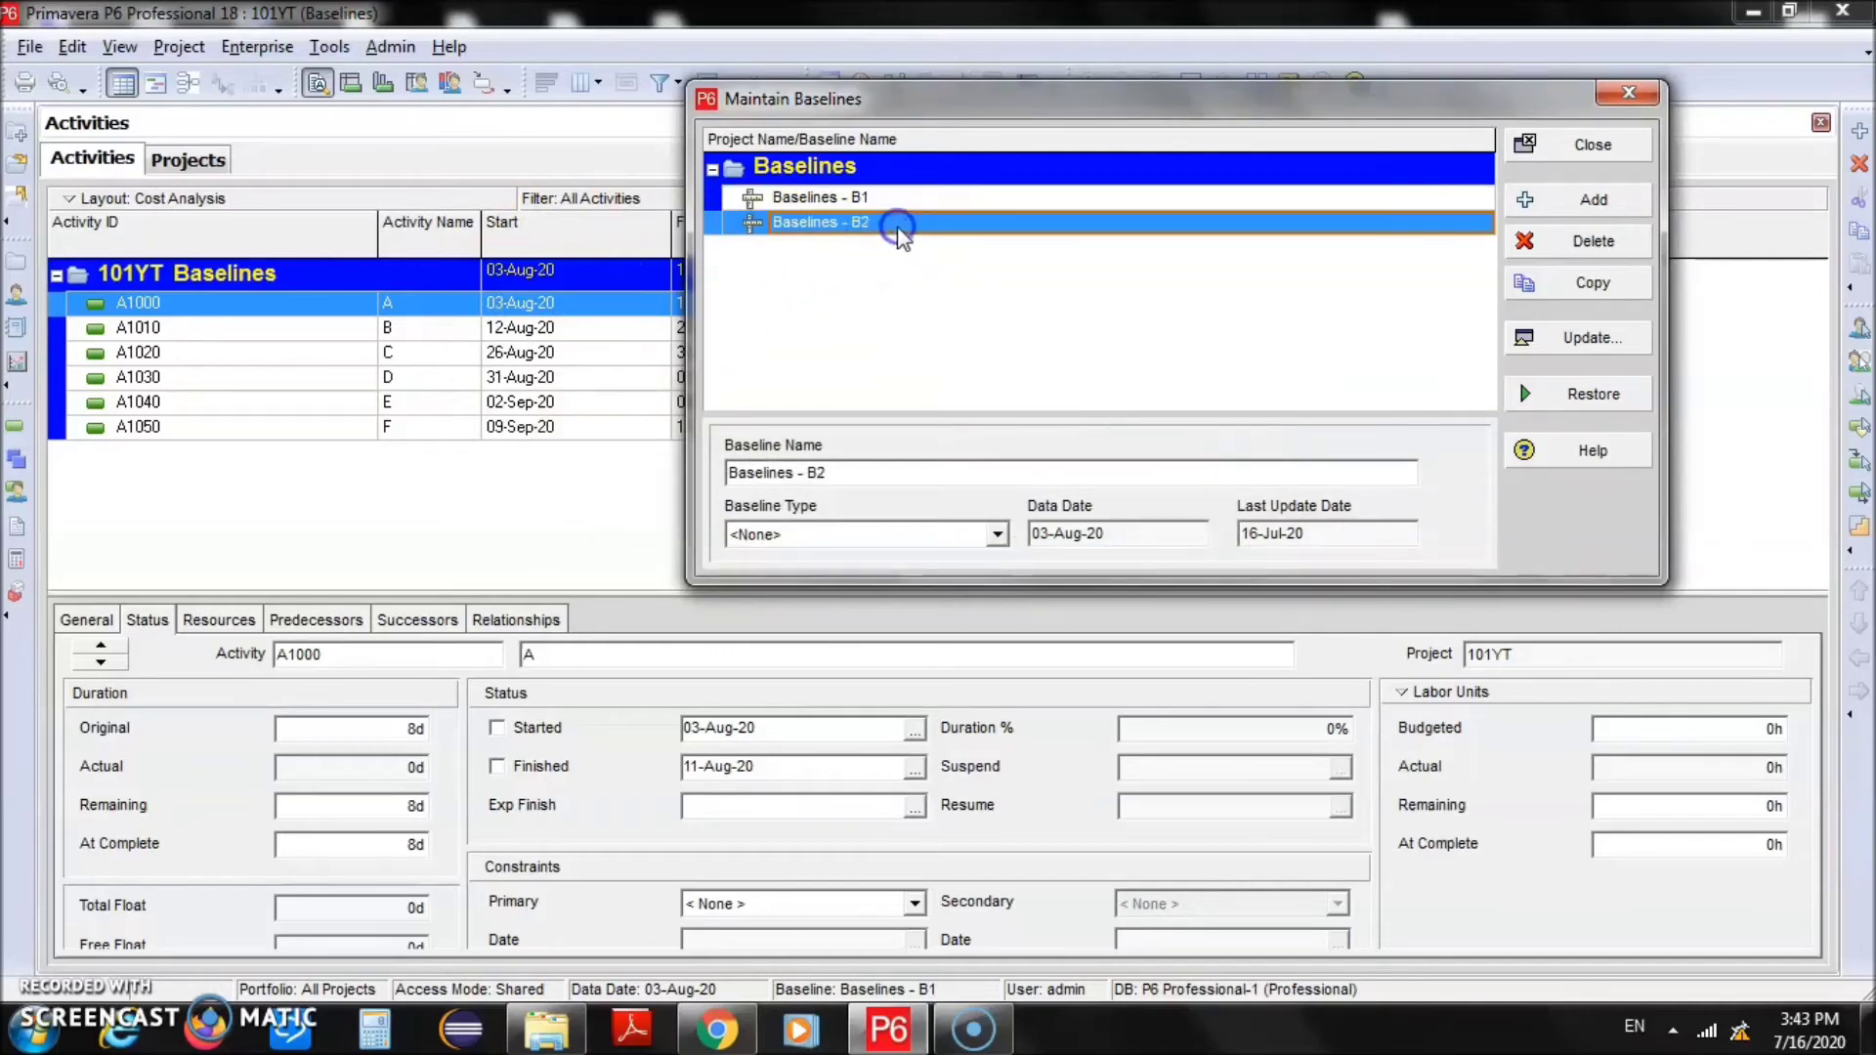
pyautogui.click(1200, 198)
pyautogui.click(1203, 223)
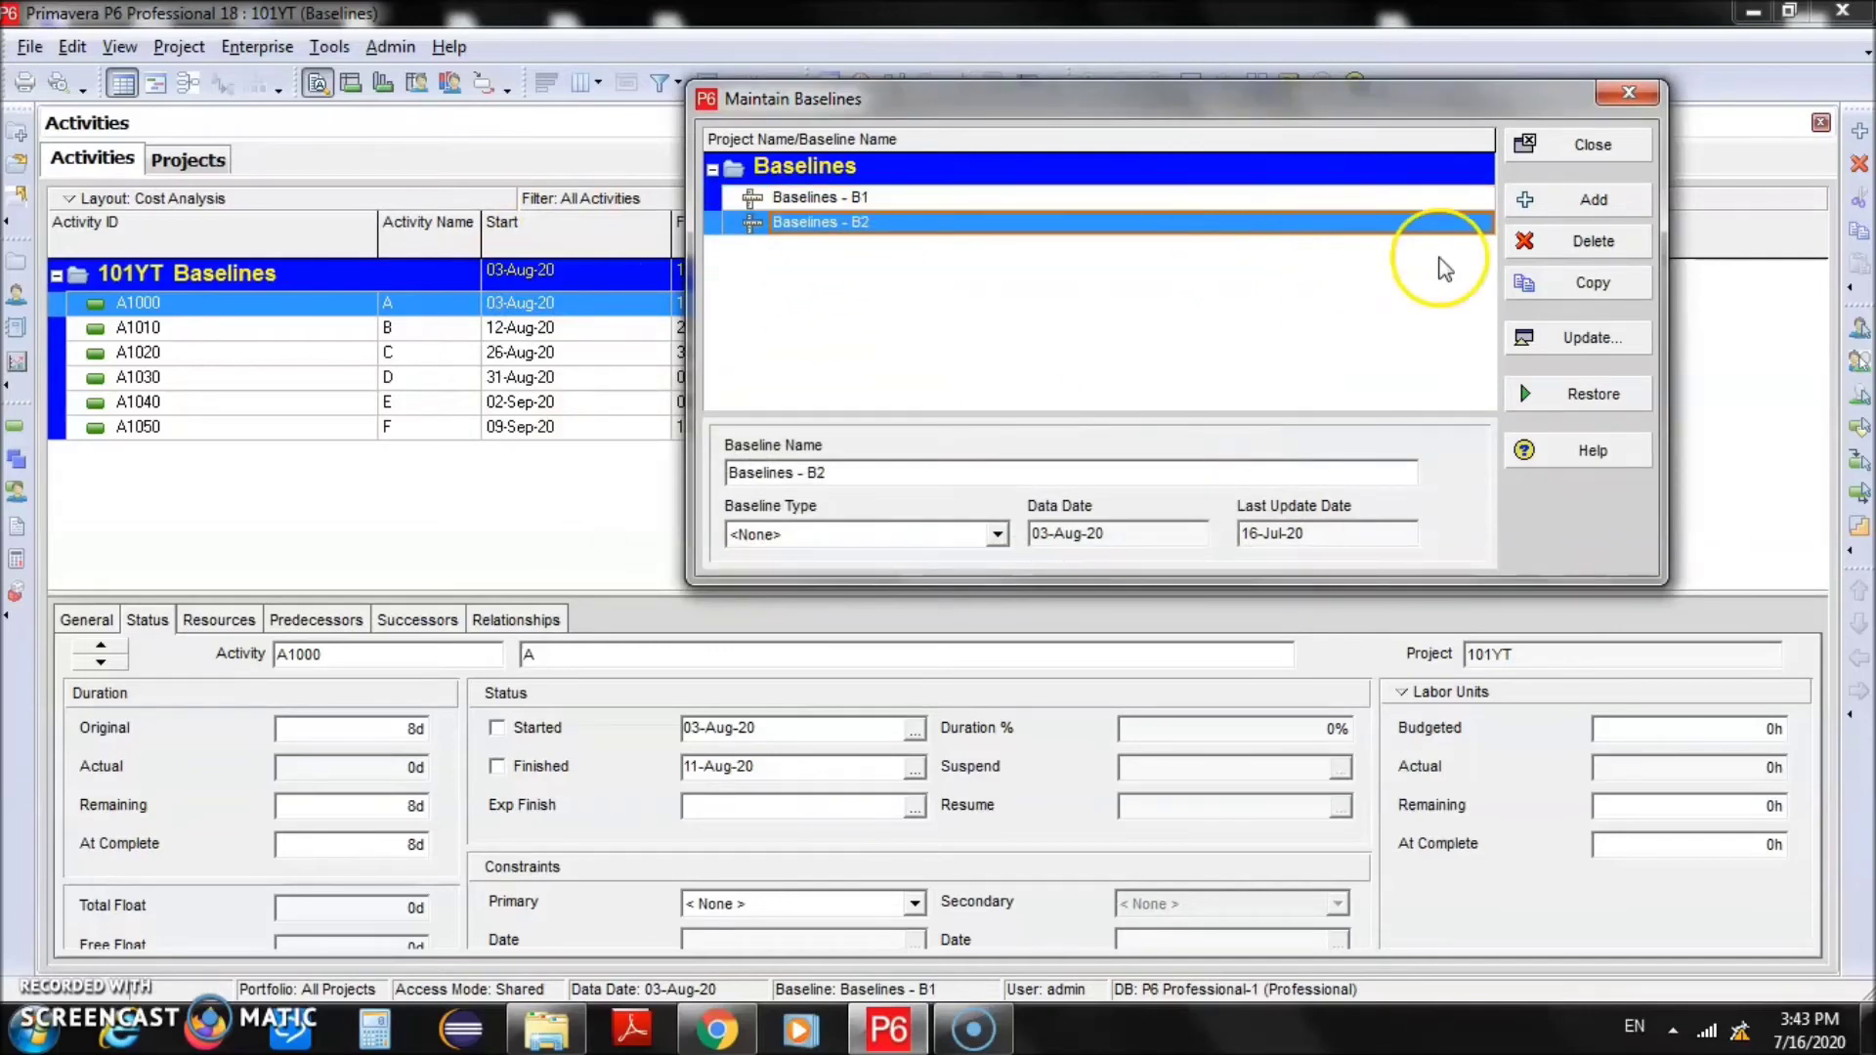
pyautogui.click(1587, 147)
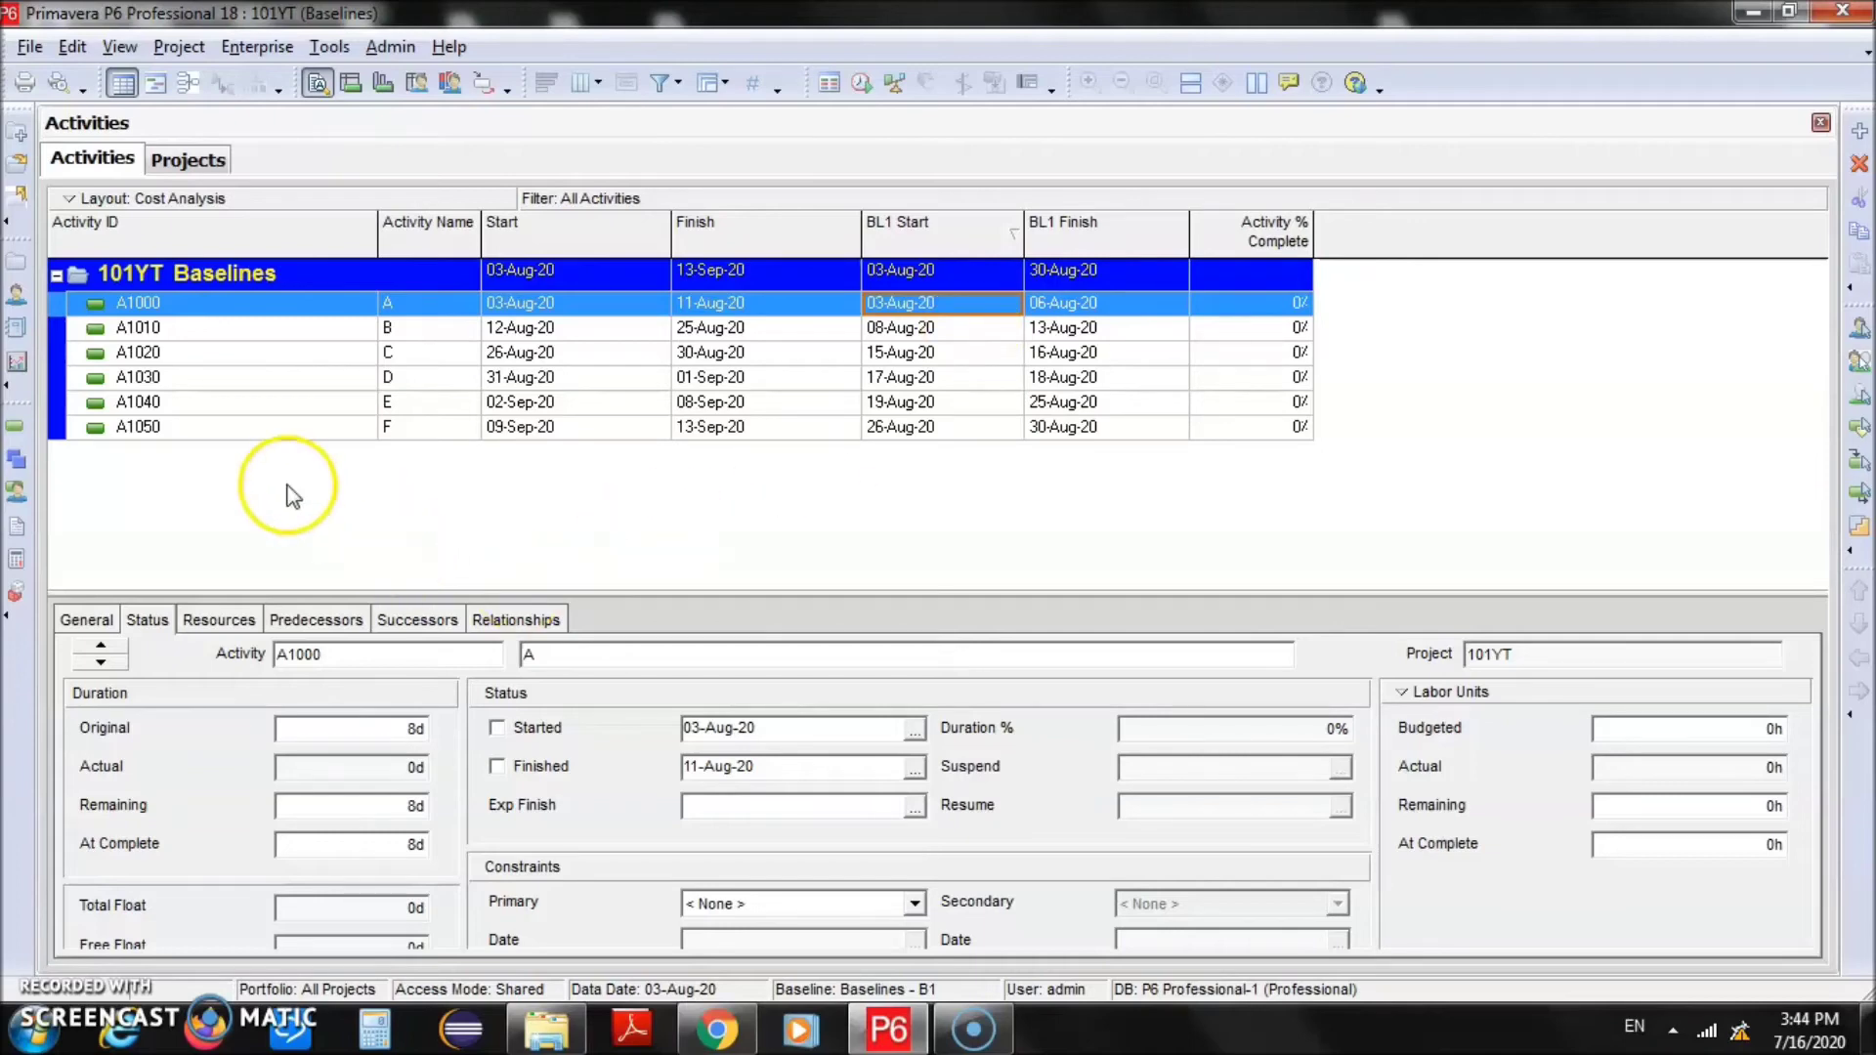
# Assign Baselines - B2 as both the project baseline and the primary user baseline of project 101YT
pyautogui.click(179, 46)
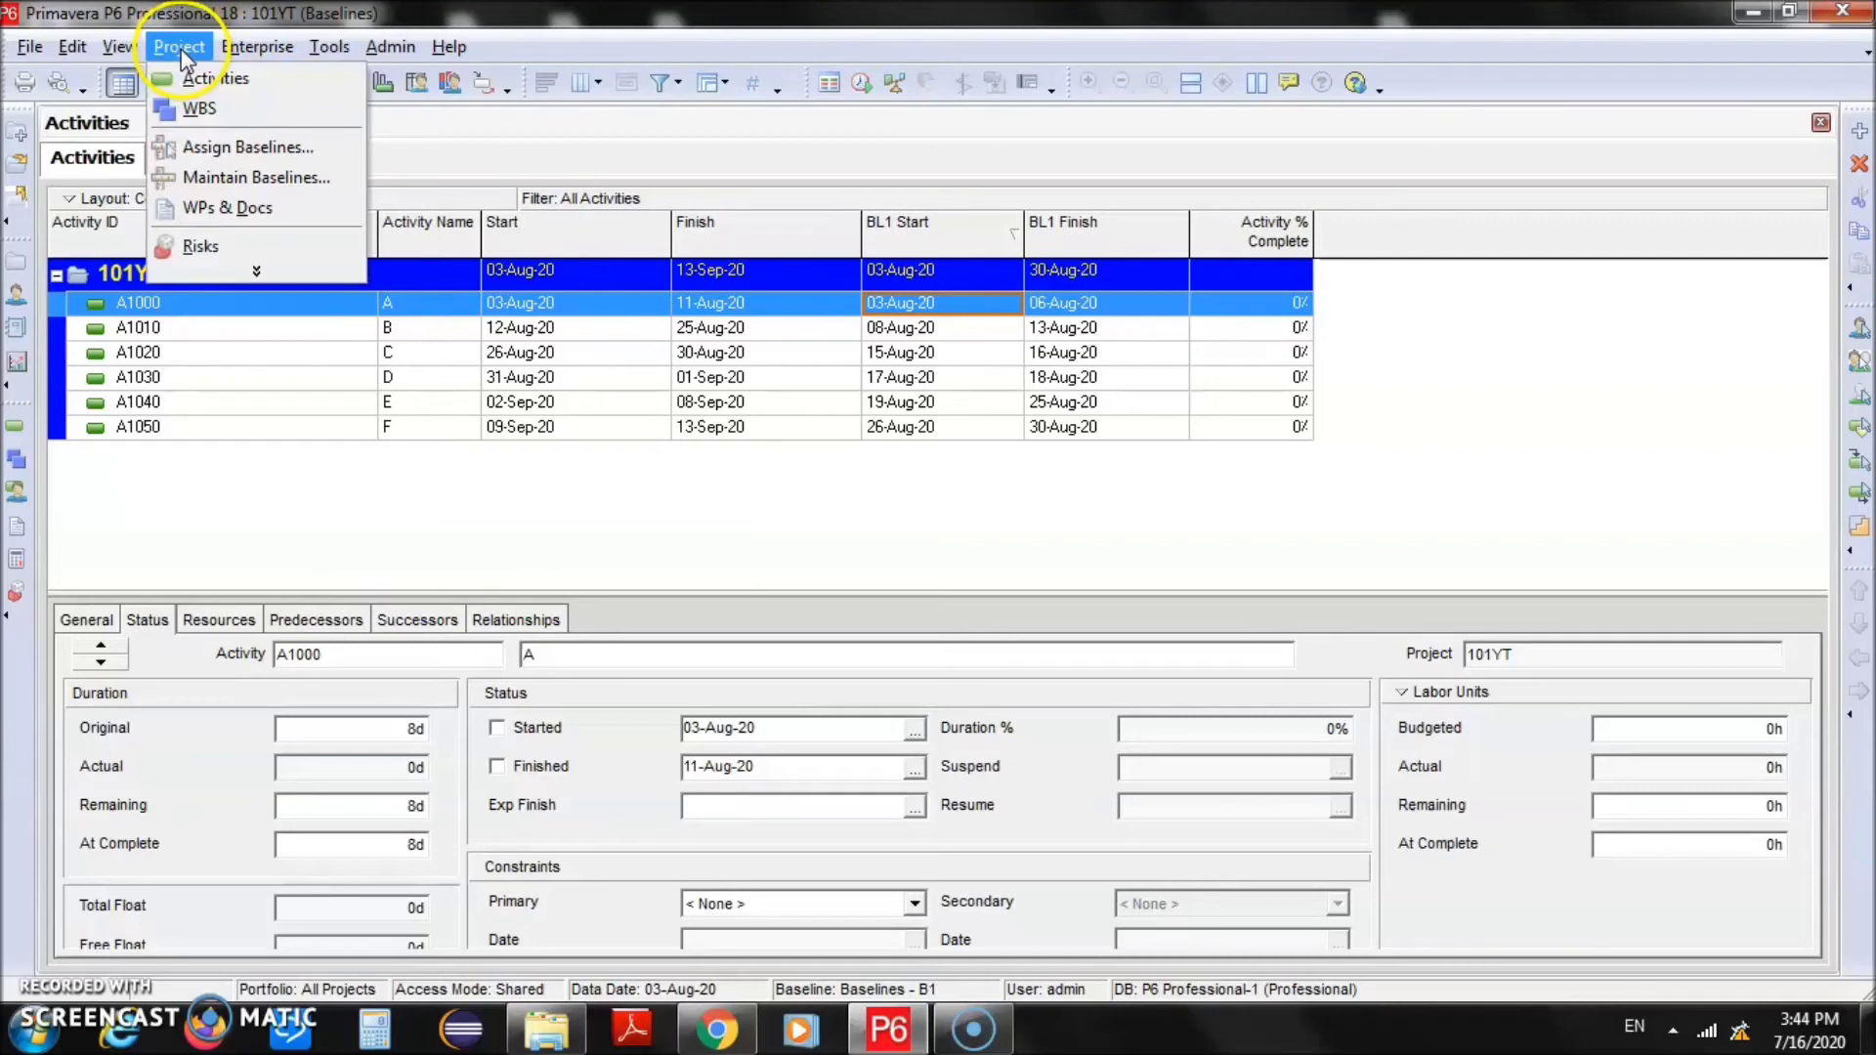
pyautogui.click(314, 153)
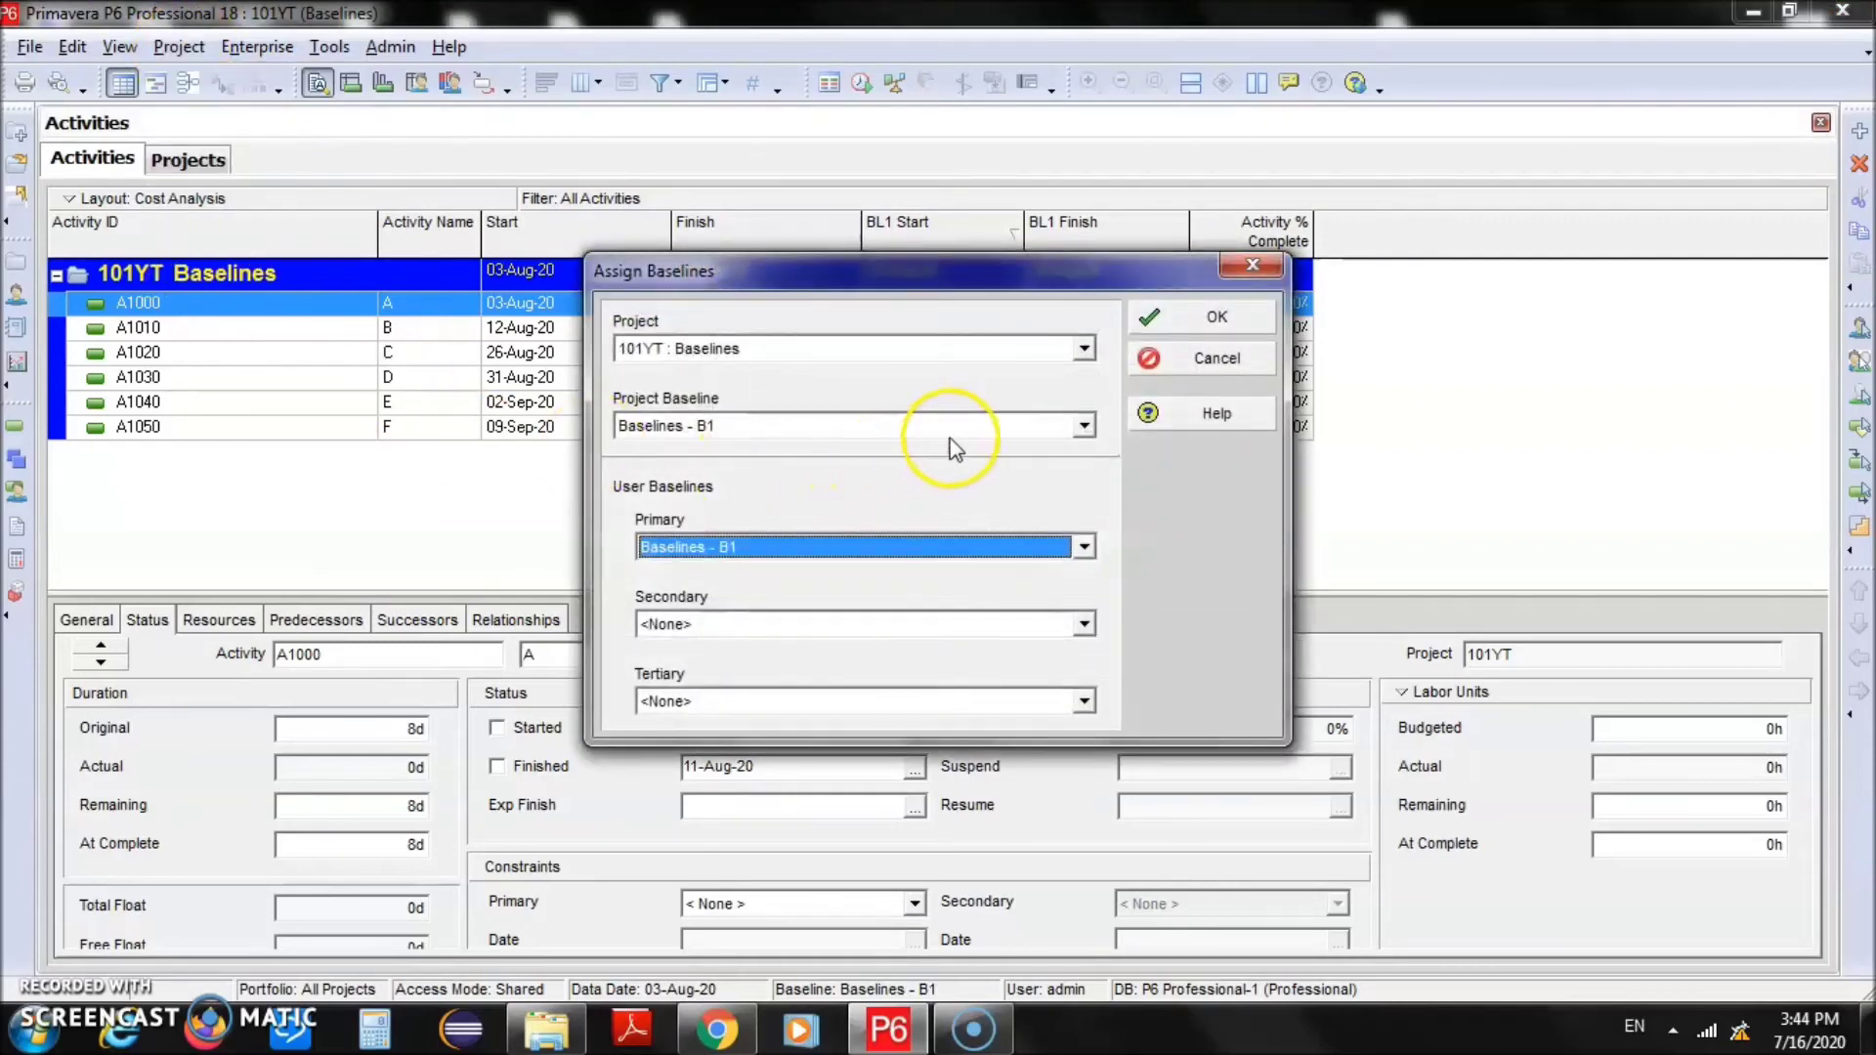
pyautogui.click(989, 426)
pyautogui.click(963, 490)
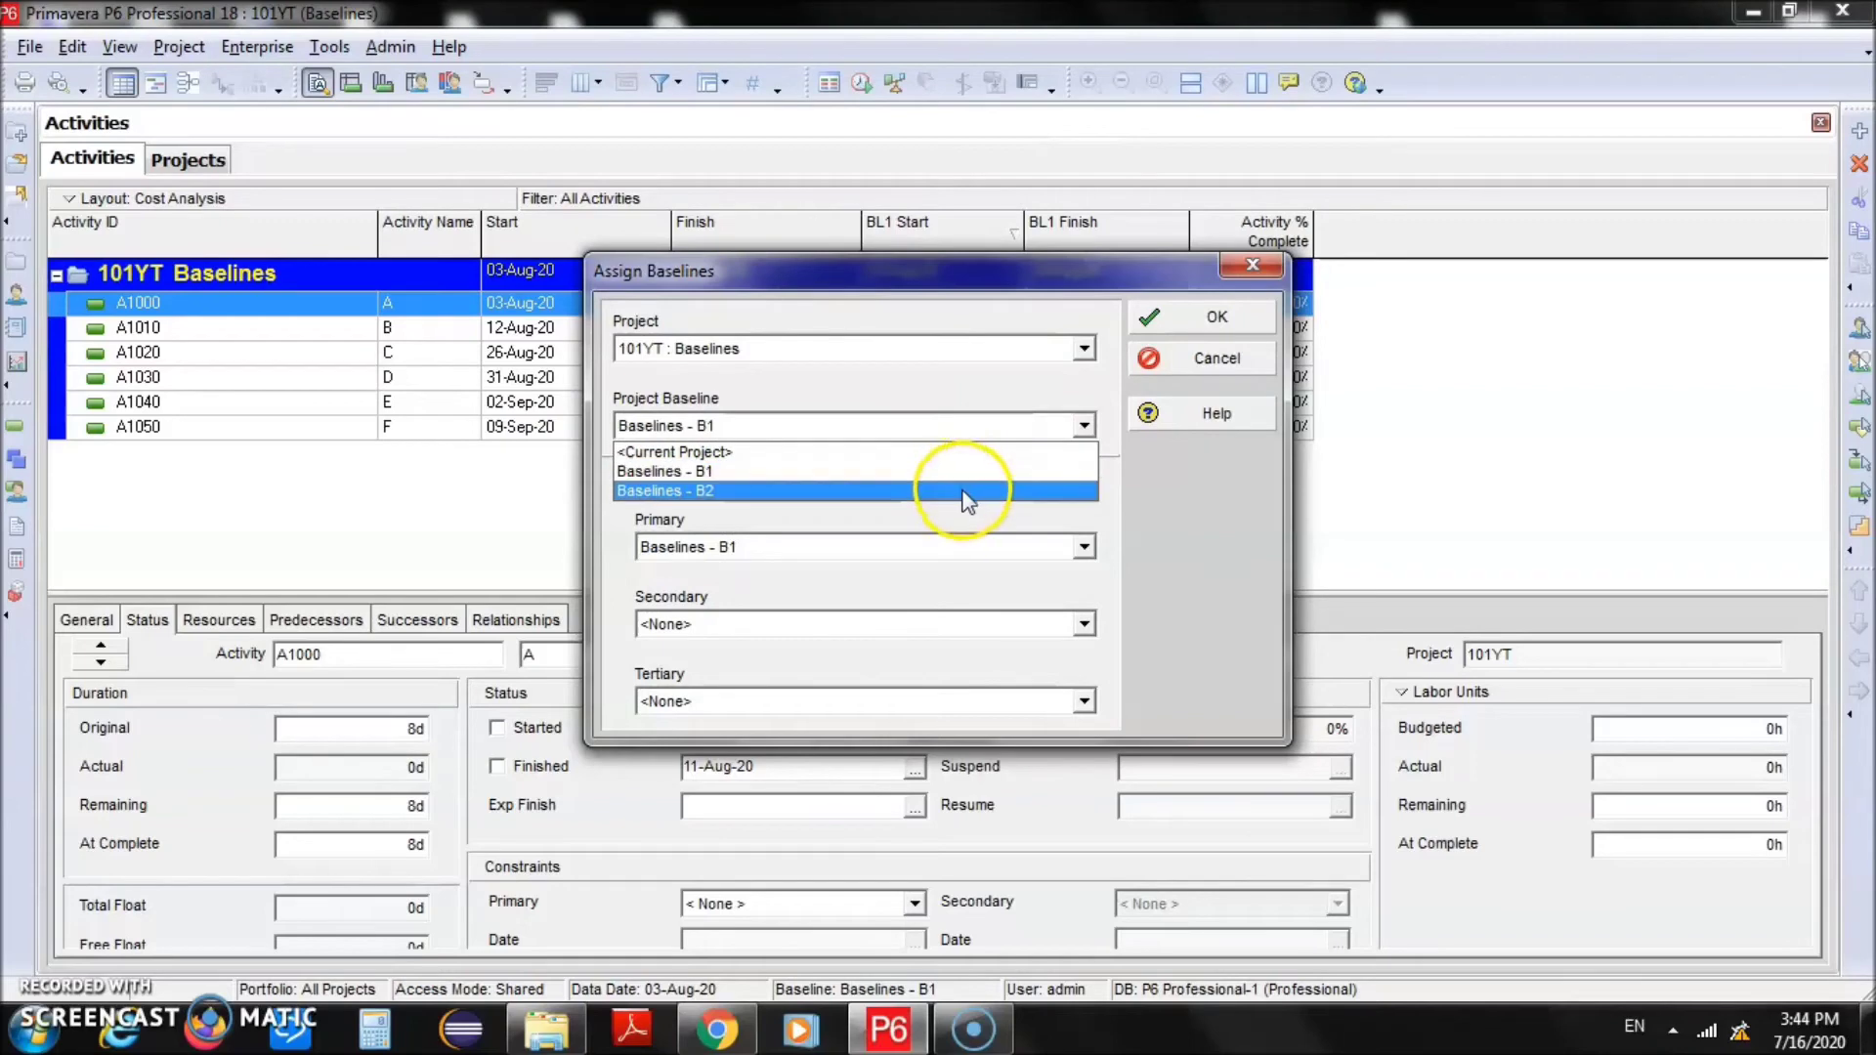
pyautogui.click(943, 548)
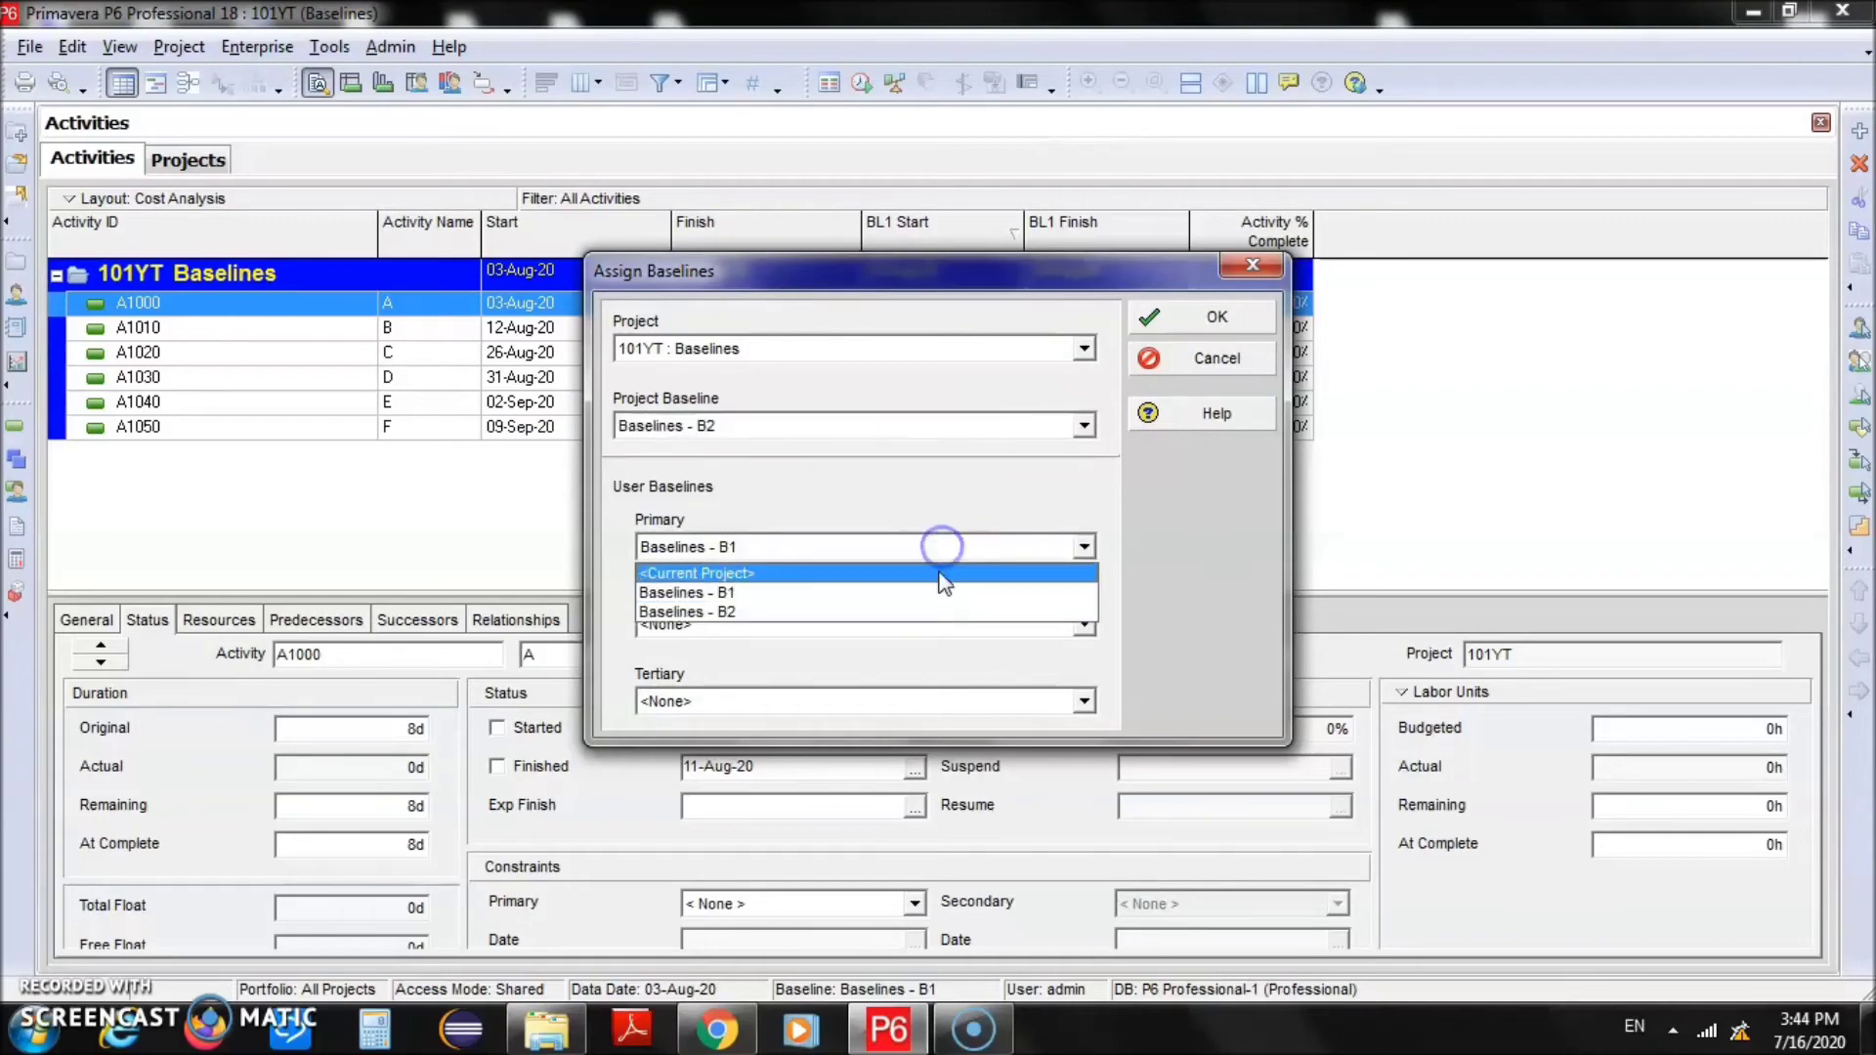
pyautogui.click(940, 614)
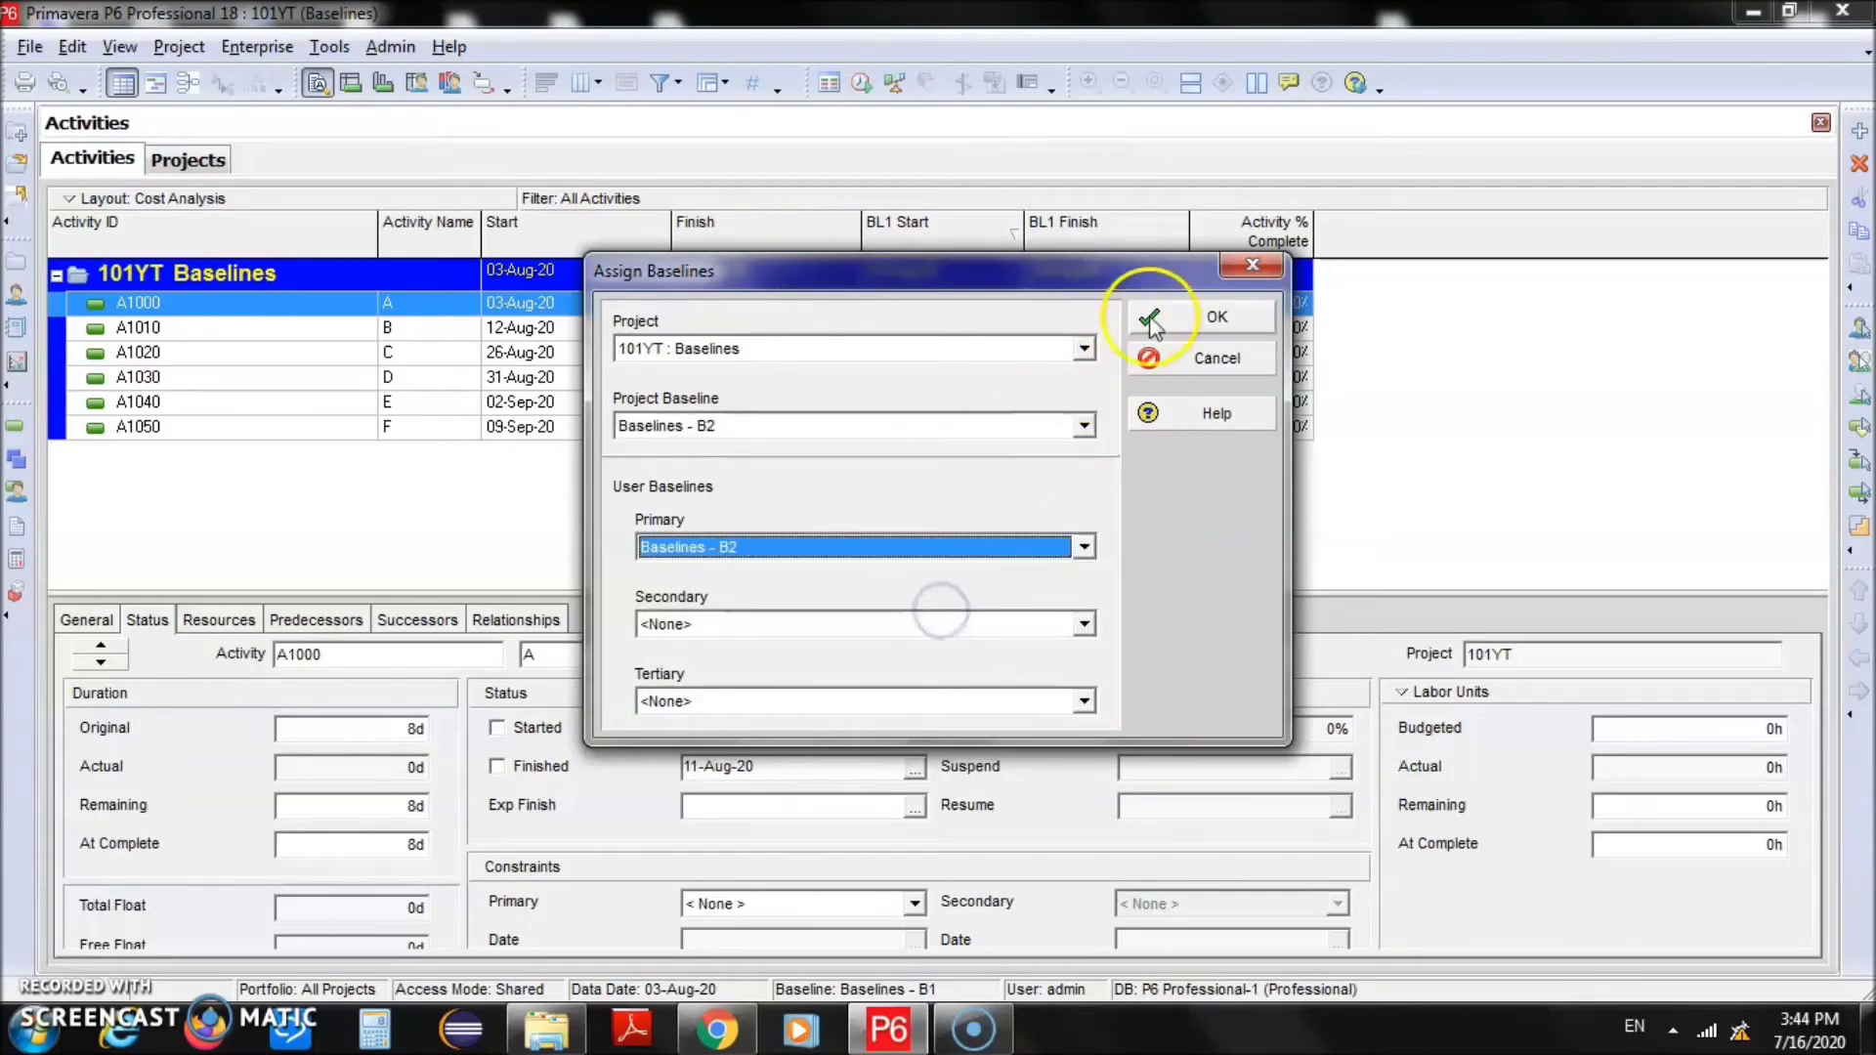
pyautogui.click(1188, 319)
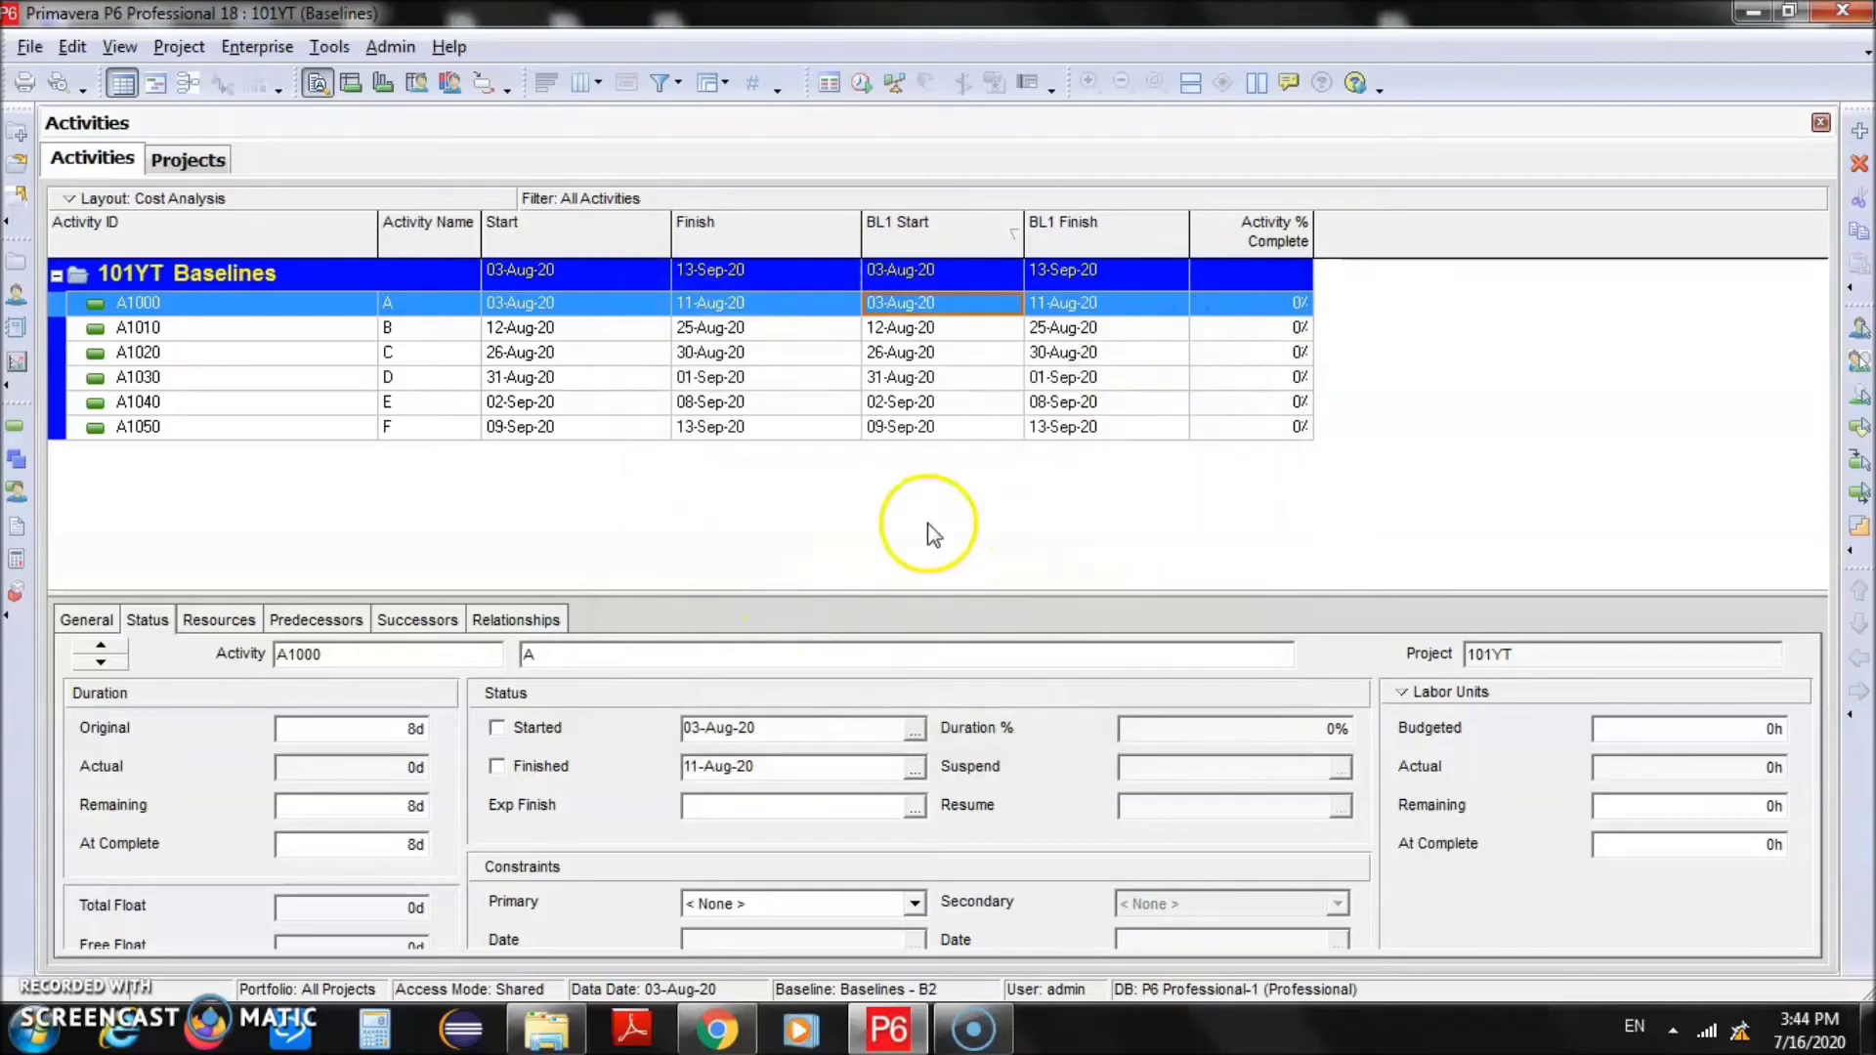
pyautogui.click(1063, 300)
pyautogui.moveTo(1060, 302)
pyautogui.mouseDown()
pyautogui.moveTo(1106, 313)
pyautogui.moveTo(577, 571)
pyautogui.moveTo(423, 544)
pyautogui.mouseUp()
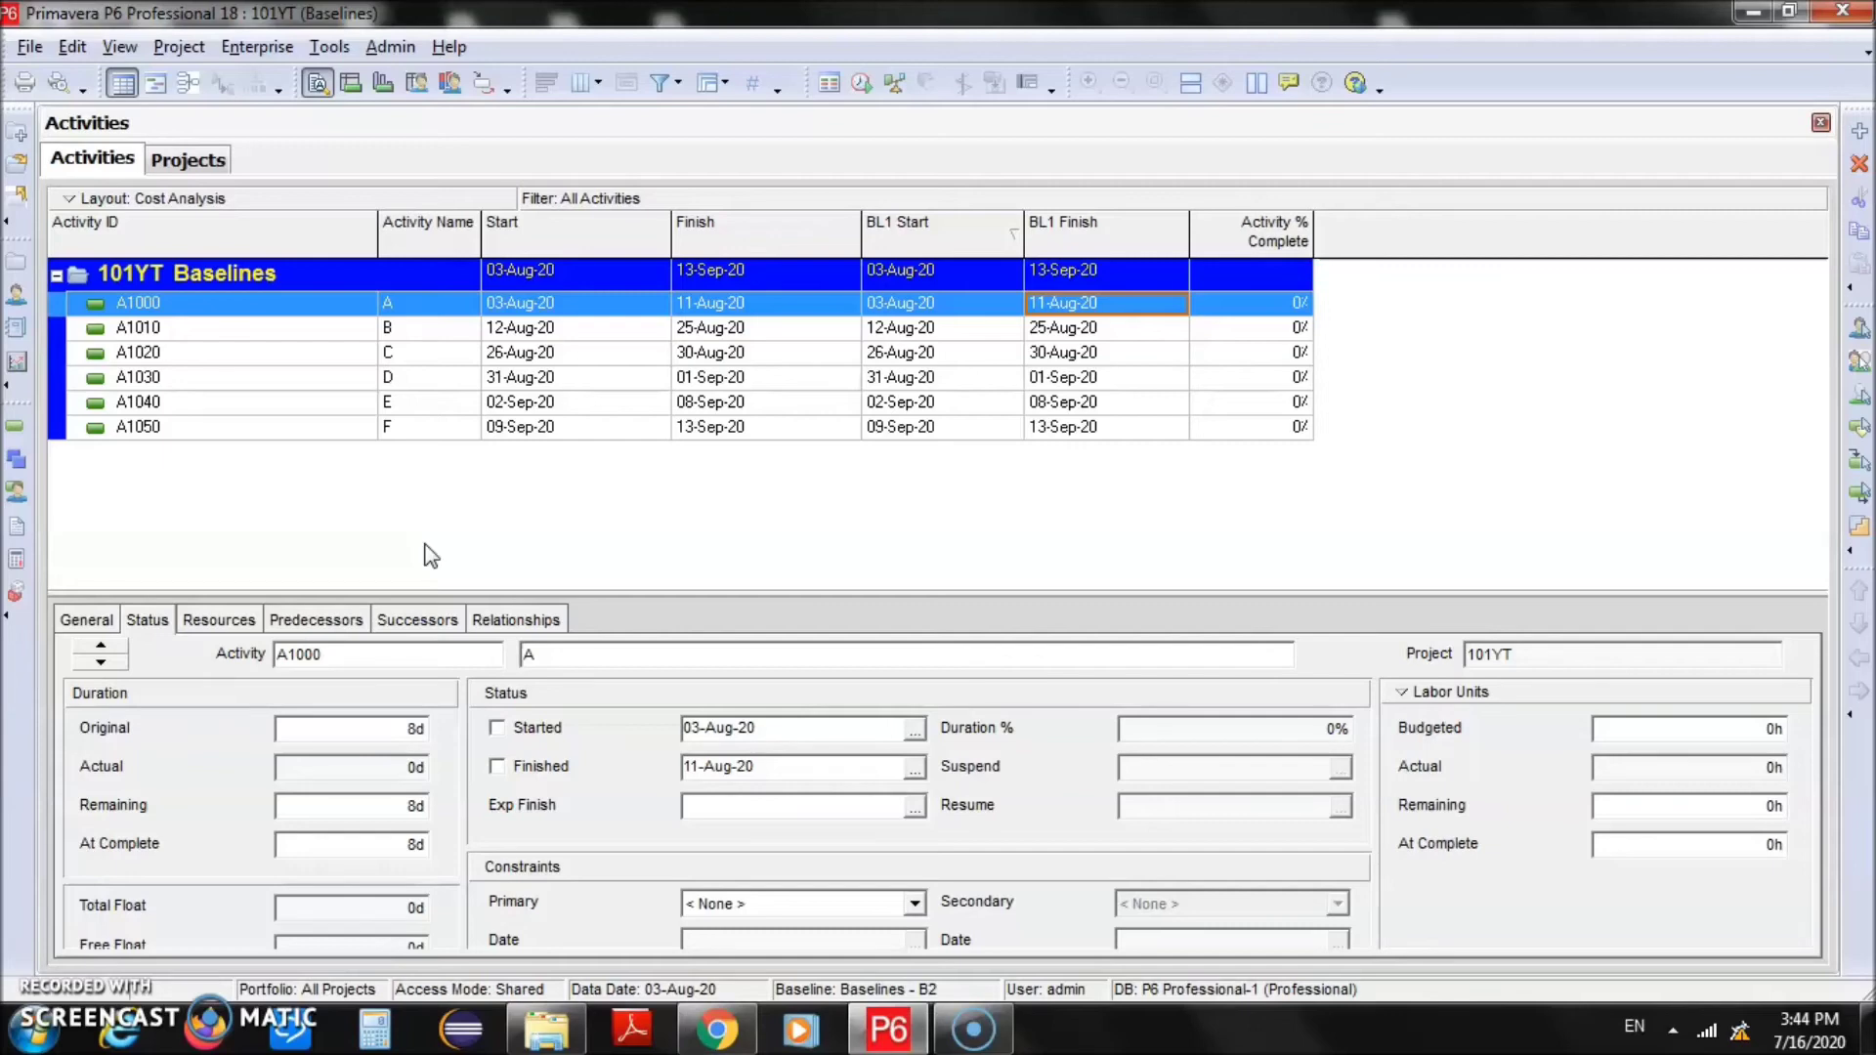
pyautogui.click(302, 479)
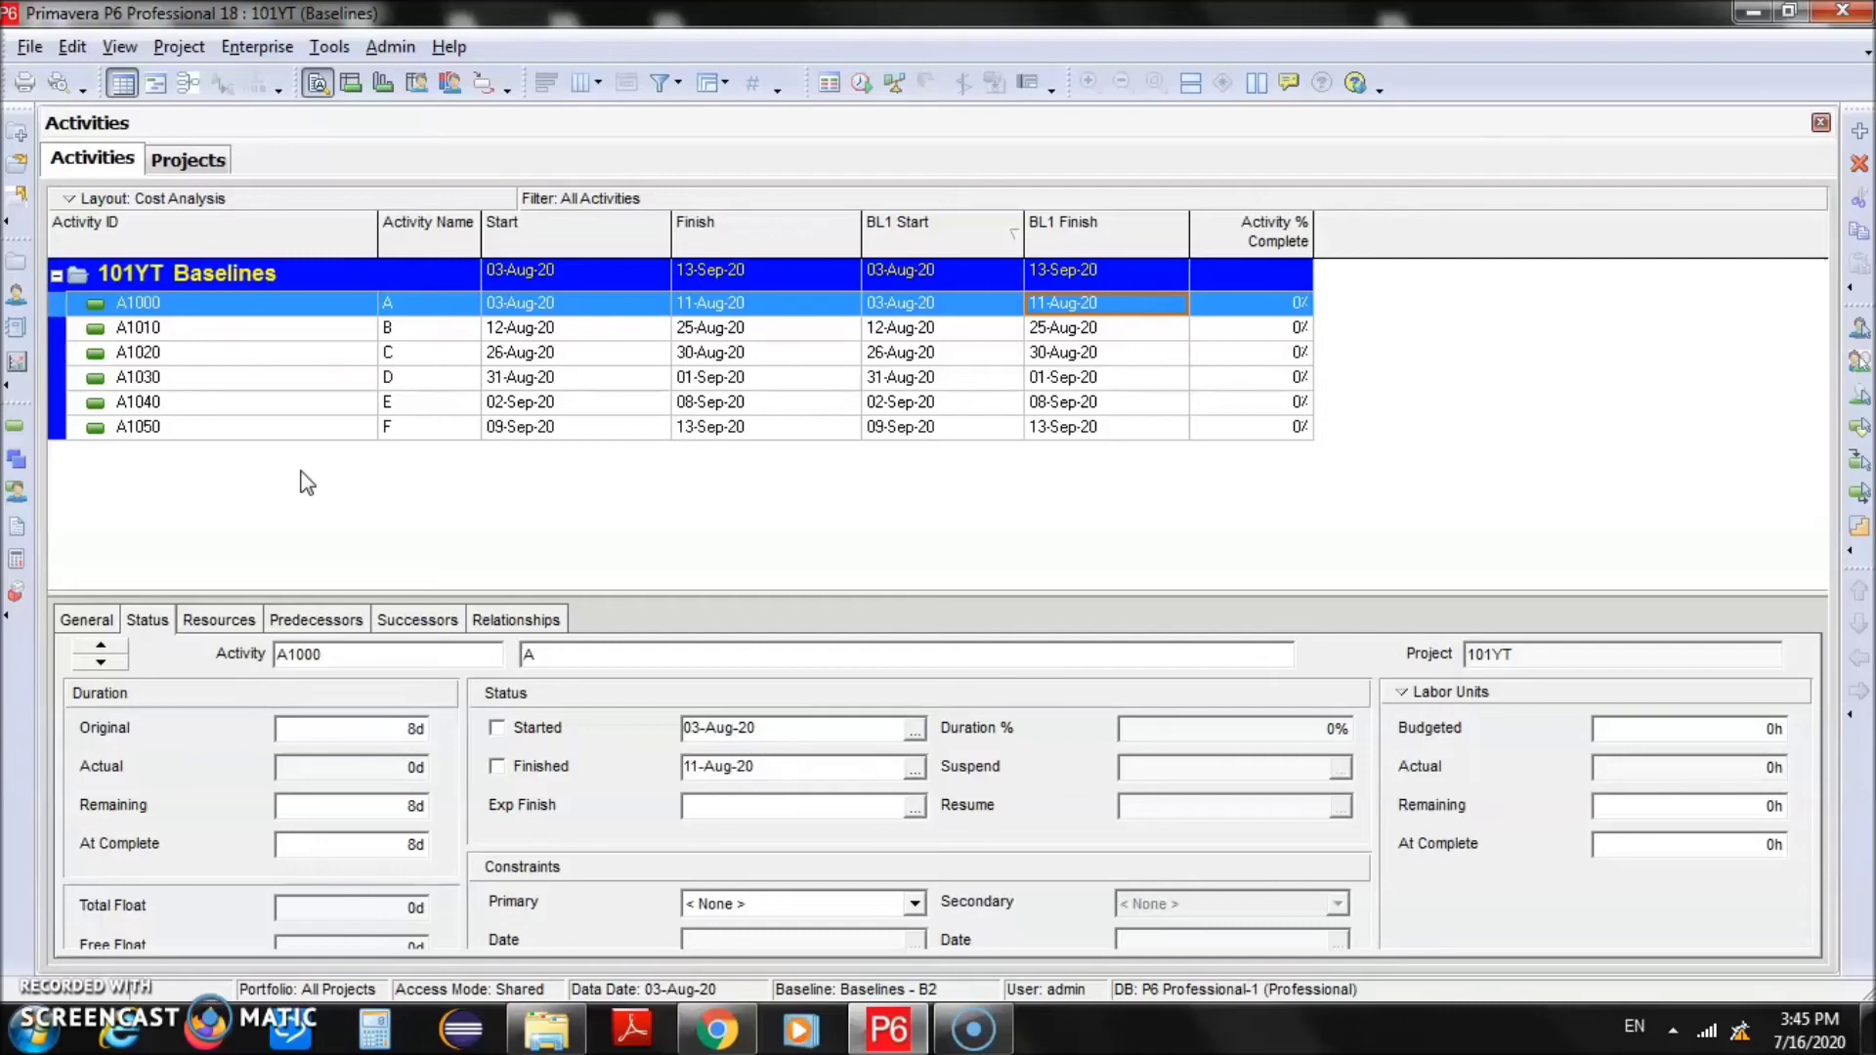
pyautogui.click(338, 481)
# Add a new activity below activity F and set its original duration to 10 days
pyautogui.click(292, 435)
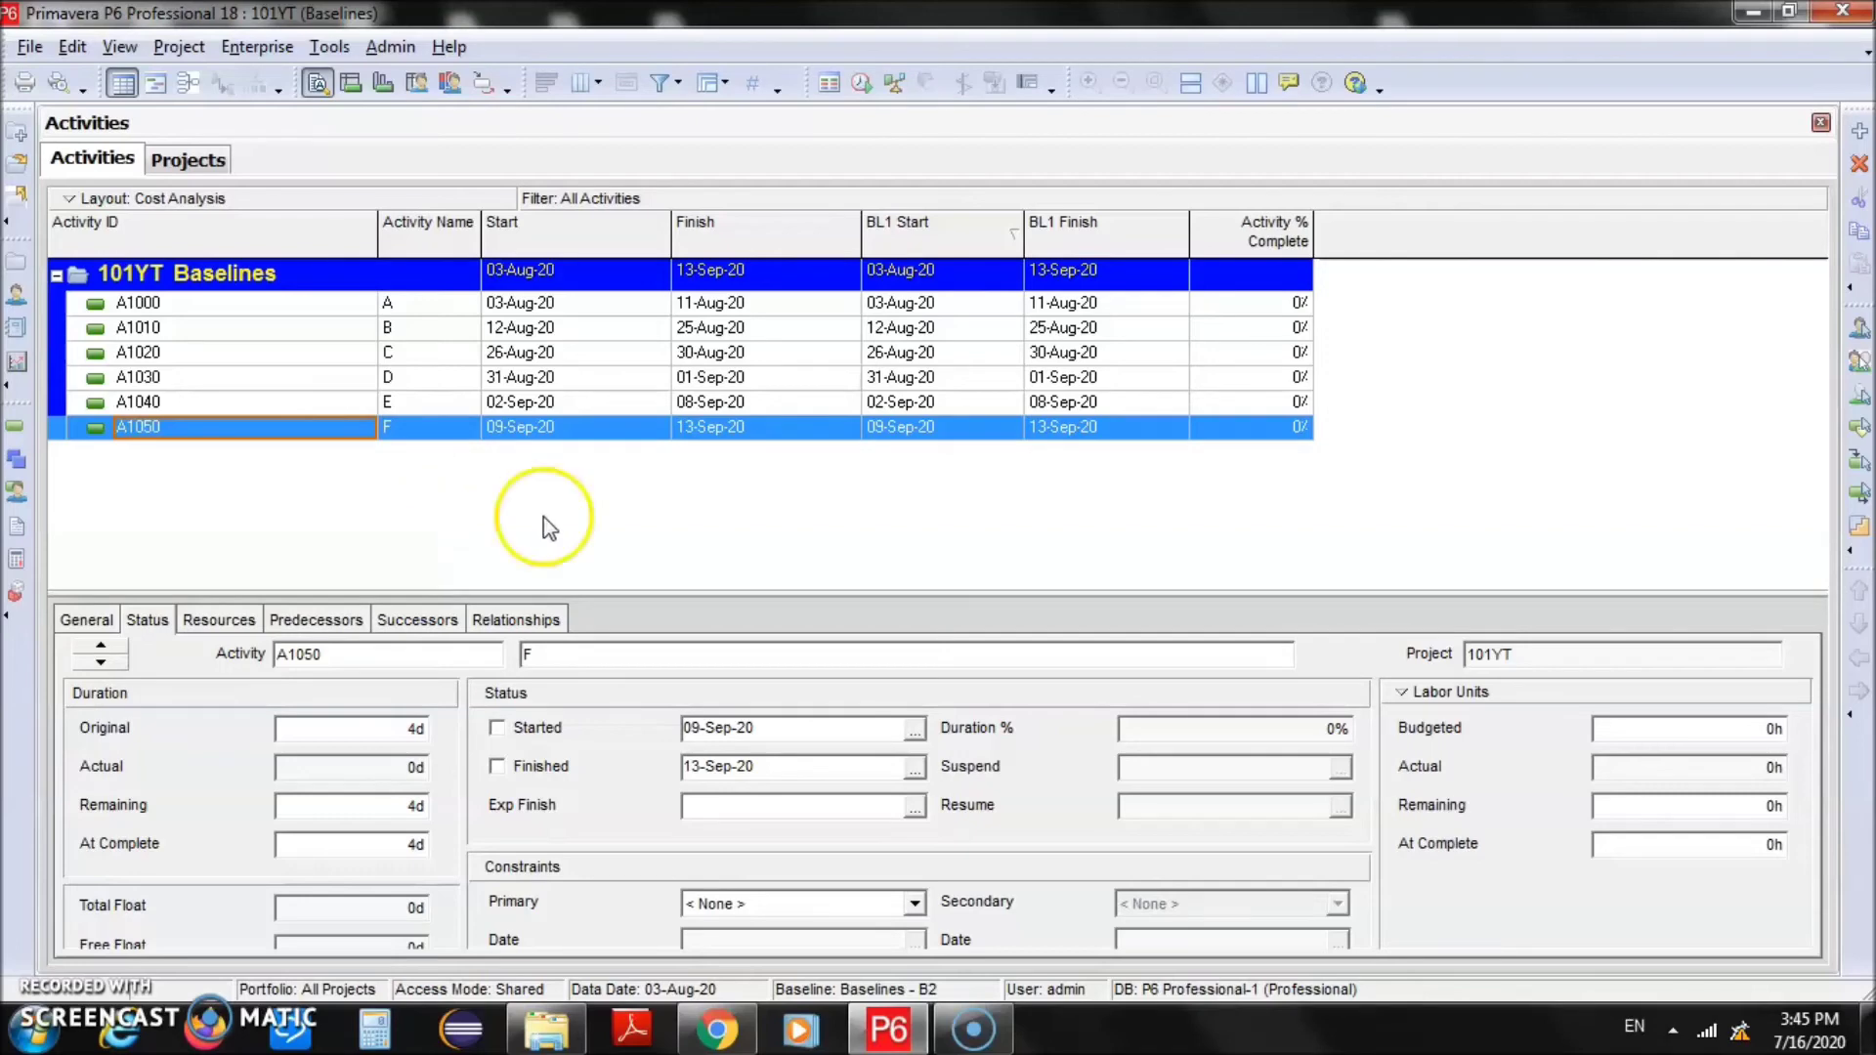
pyautogui.click(1858, 134)
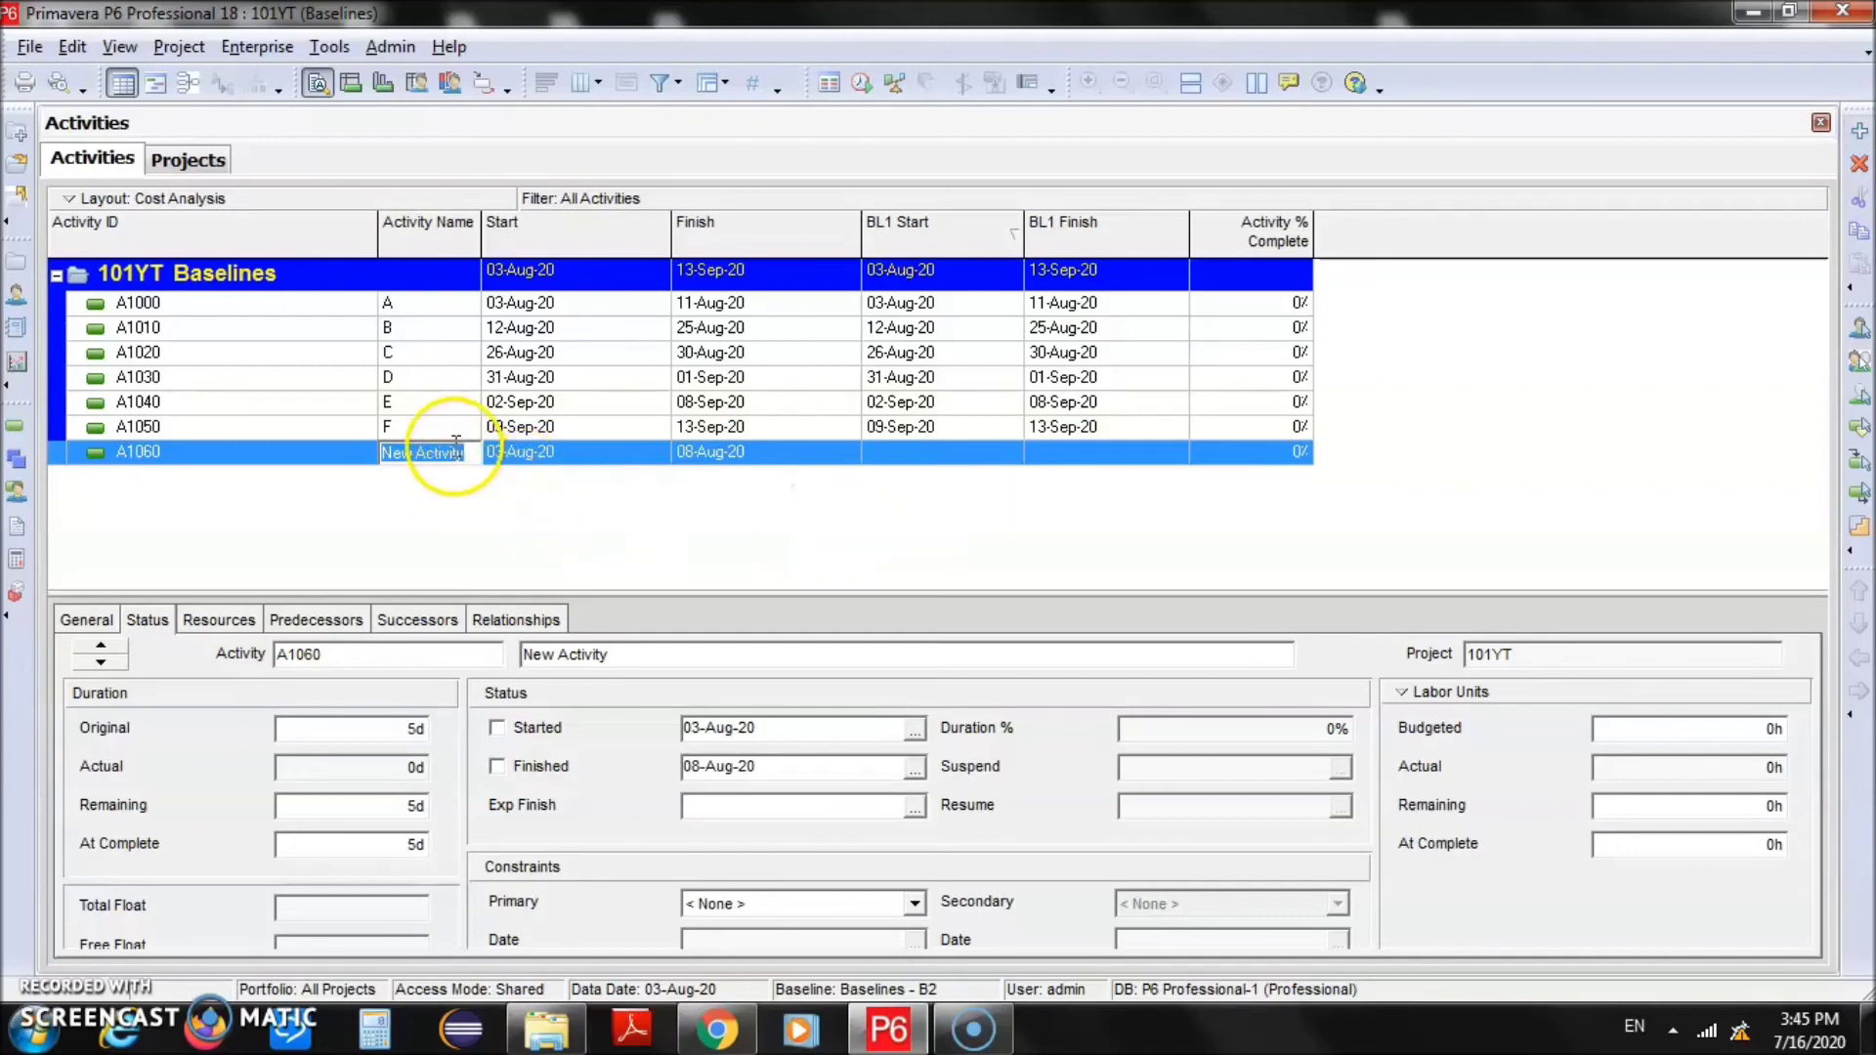
pyautogui.click(330, 502)
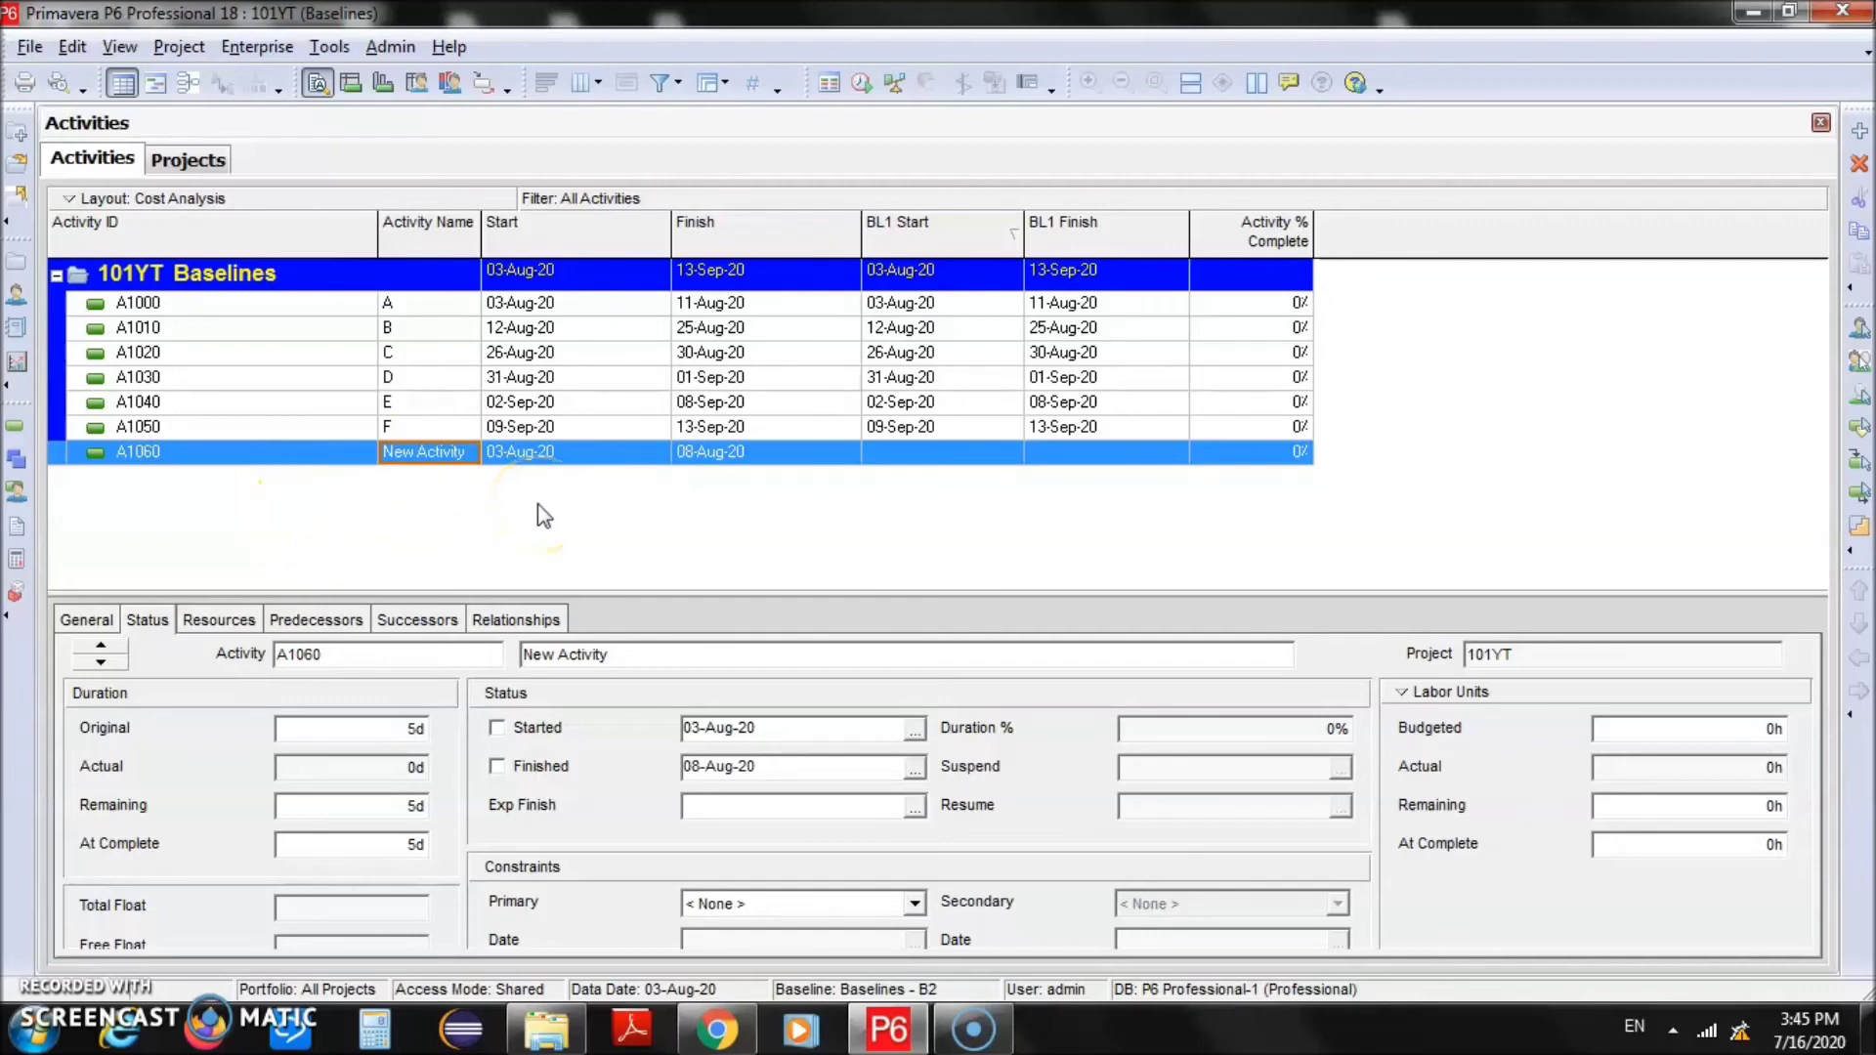
pyautogui.click(347, 735)
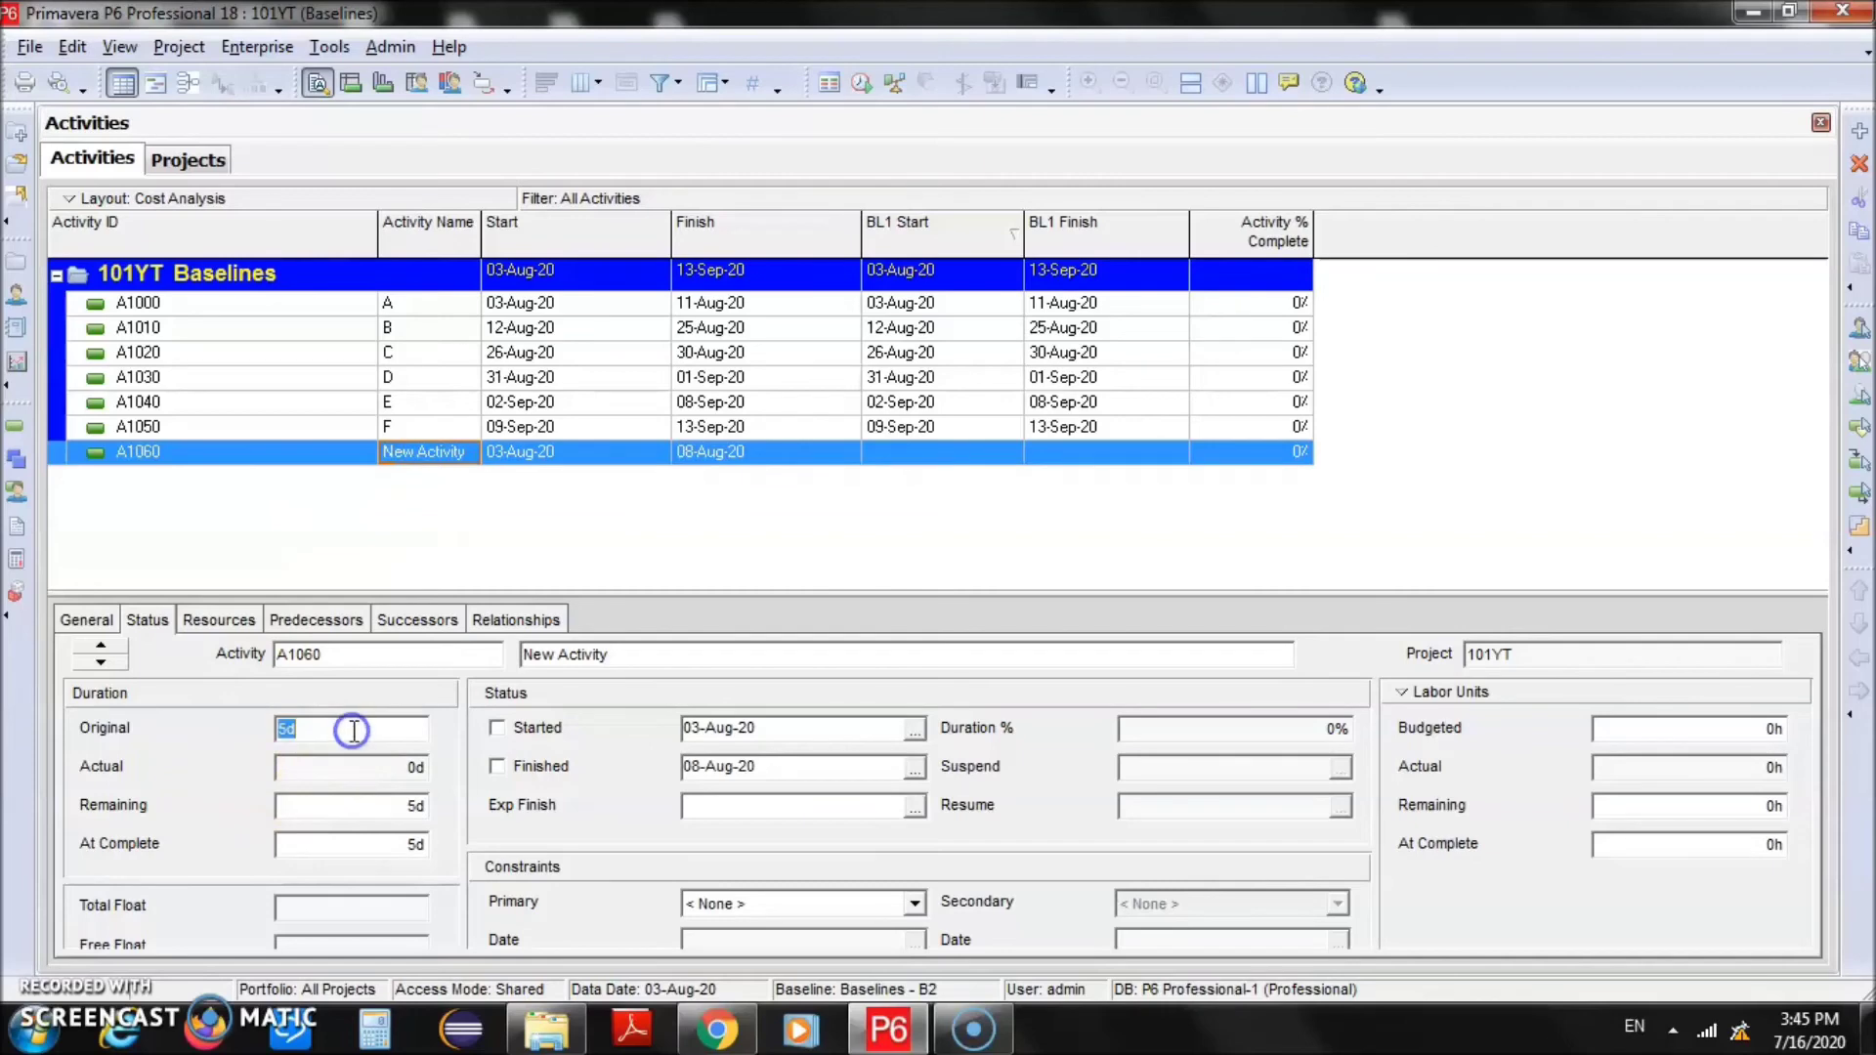
pyautogui.write('10')
pyautogui.press('Return')
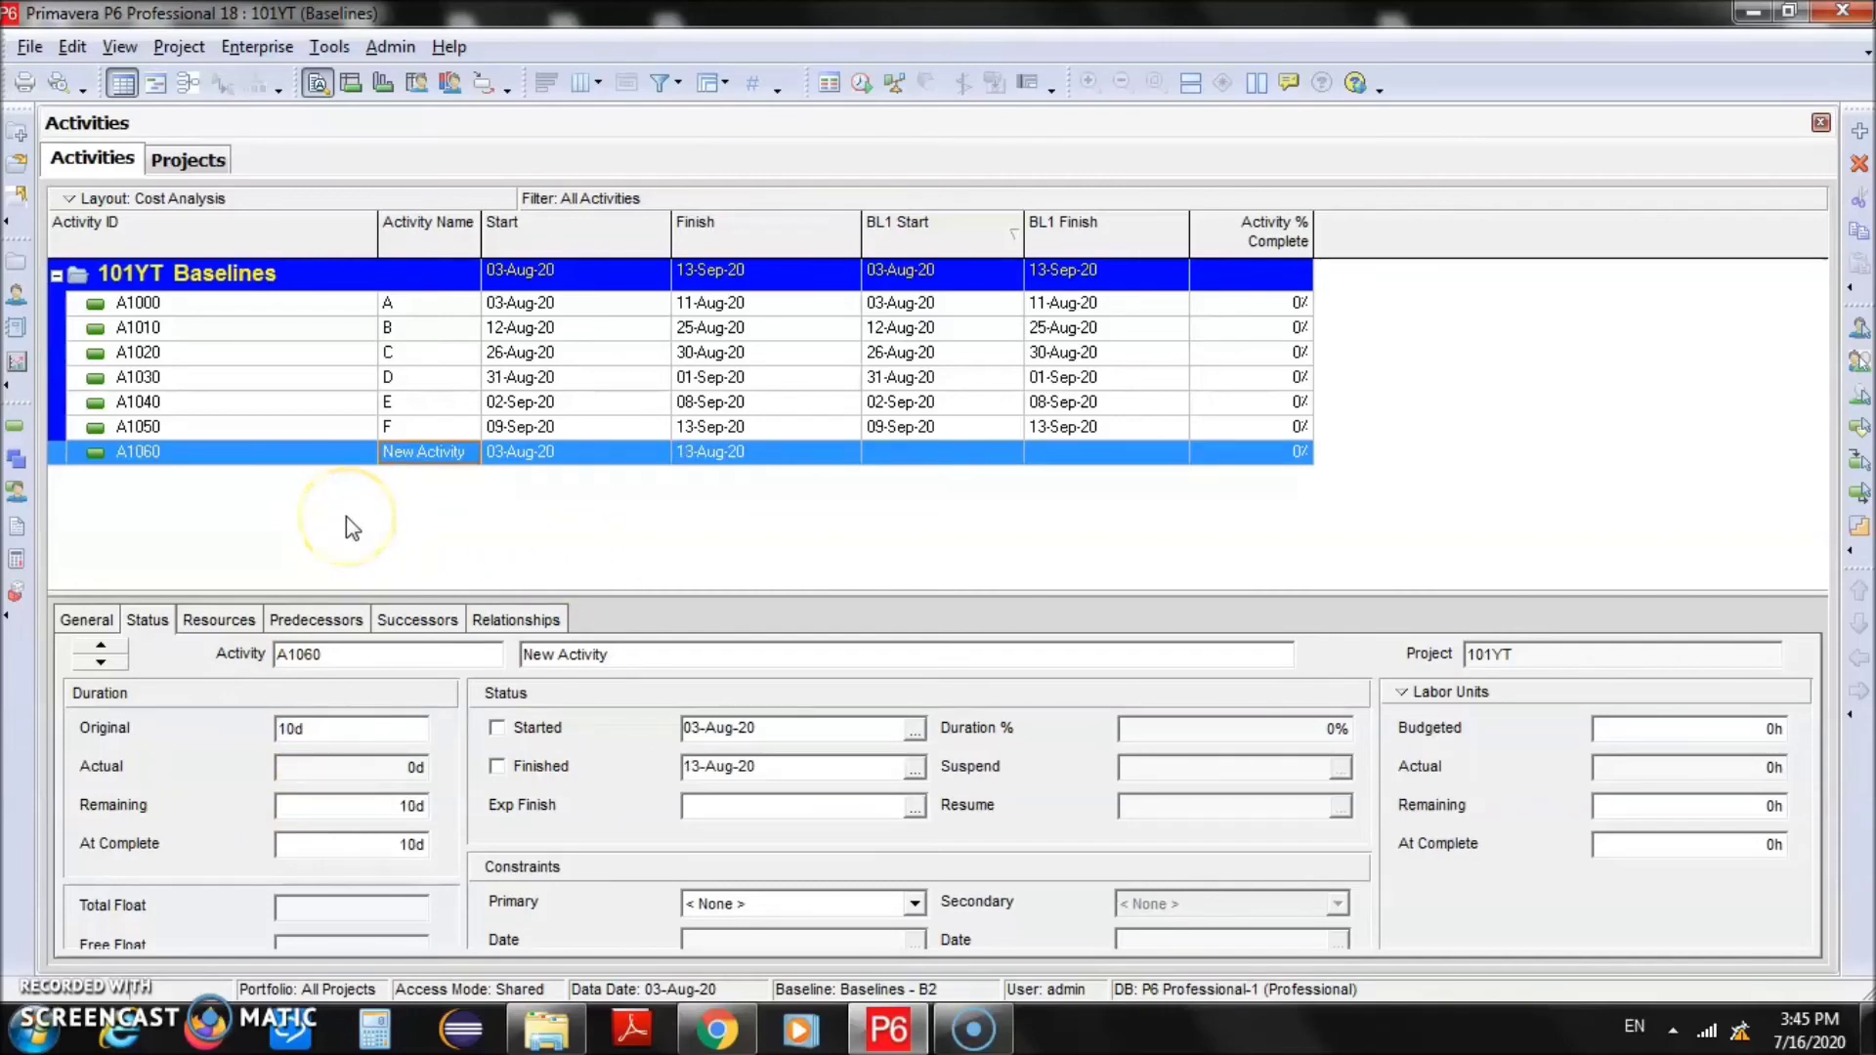
# Assign the new activity A1060 as the successor of activity F (A1050)
pyautogui.click(292, 460)
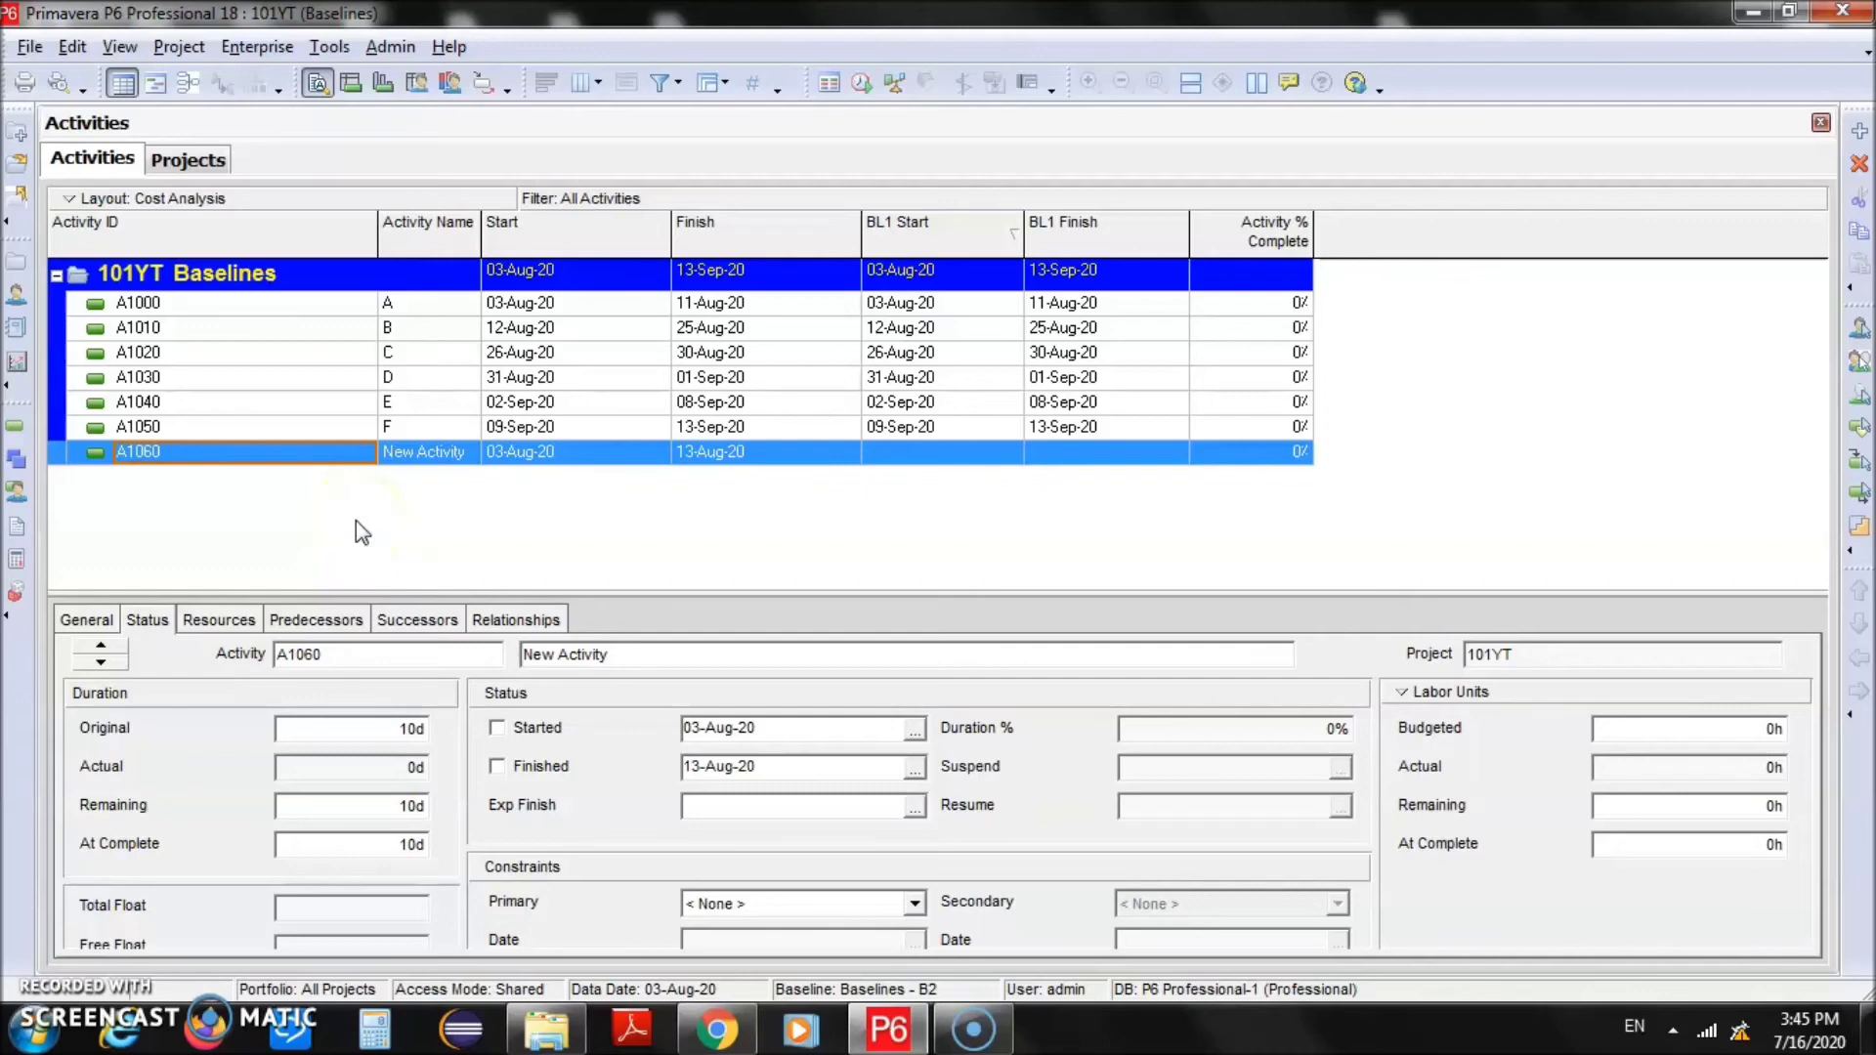
pyautogui.click(503, 626)
pyautogui.click(208, 530)
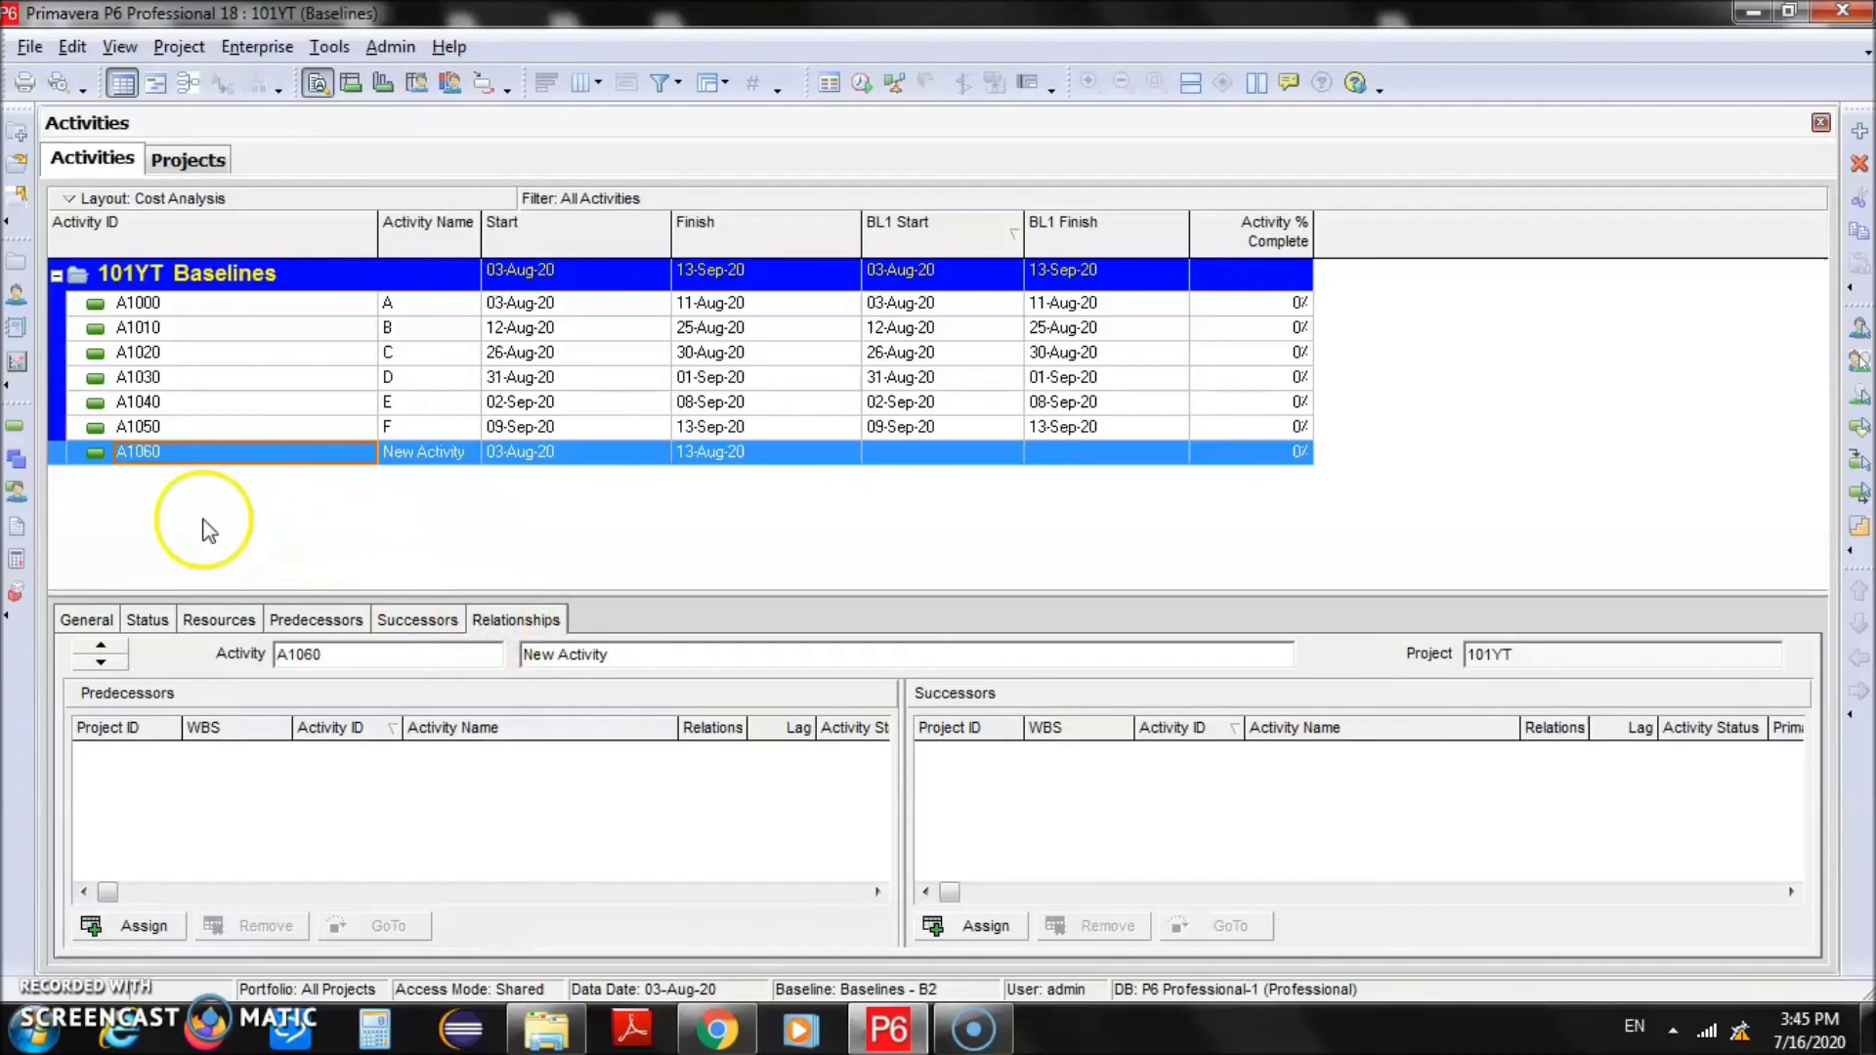
pyautogui.click(233, 430)
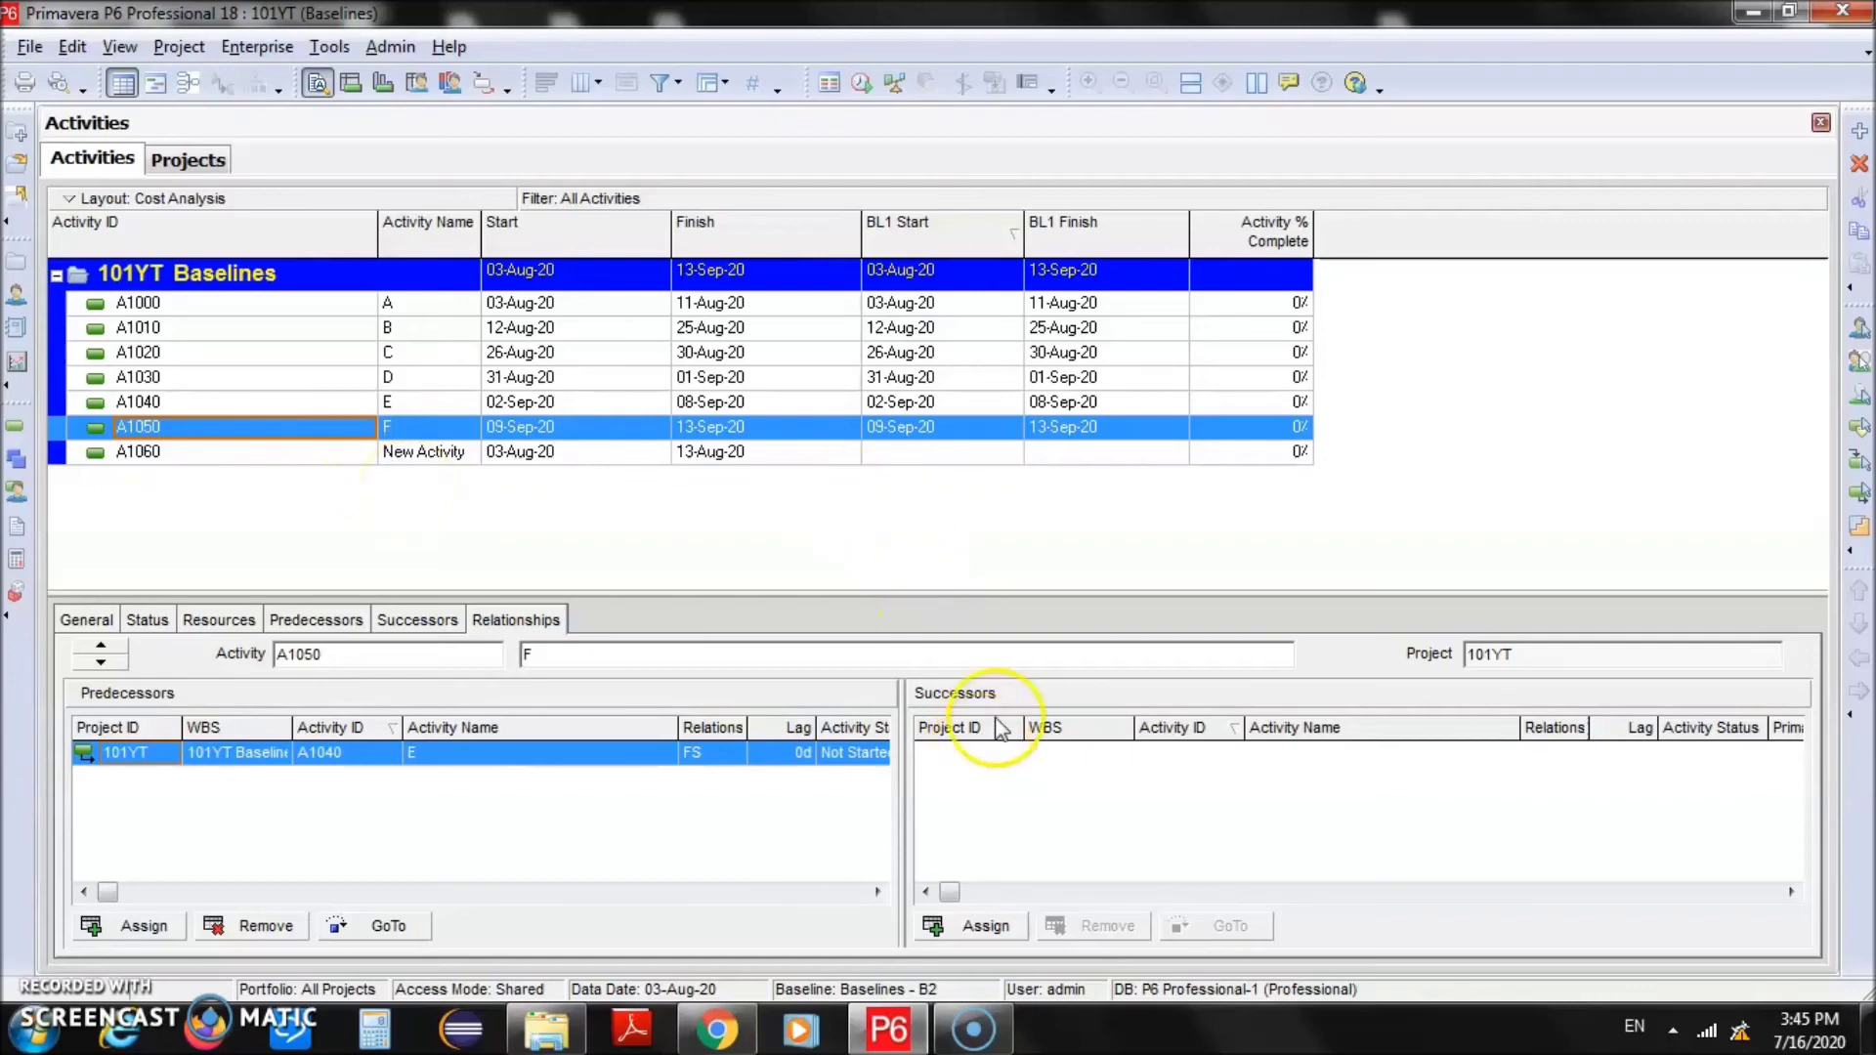
pyautogui.click(977, 924)
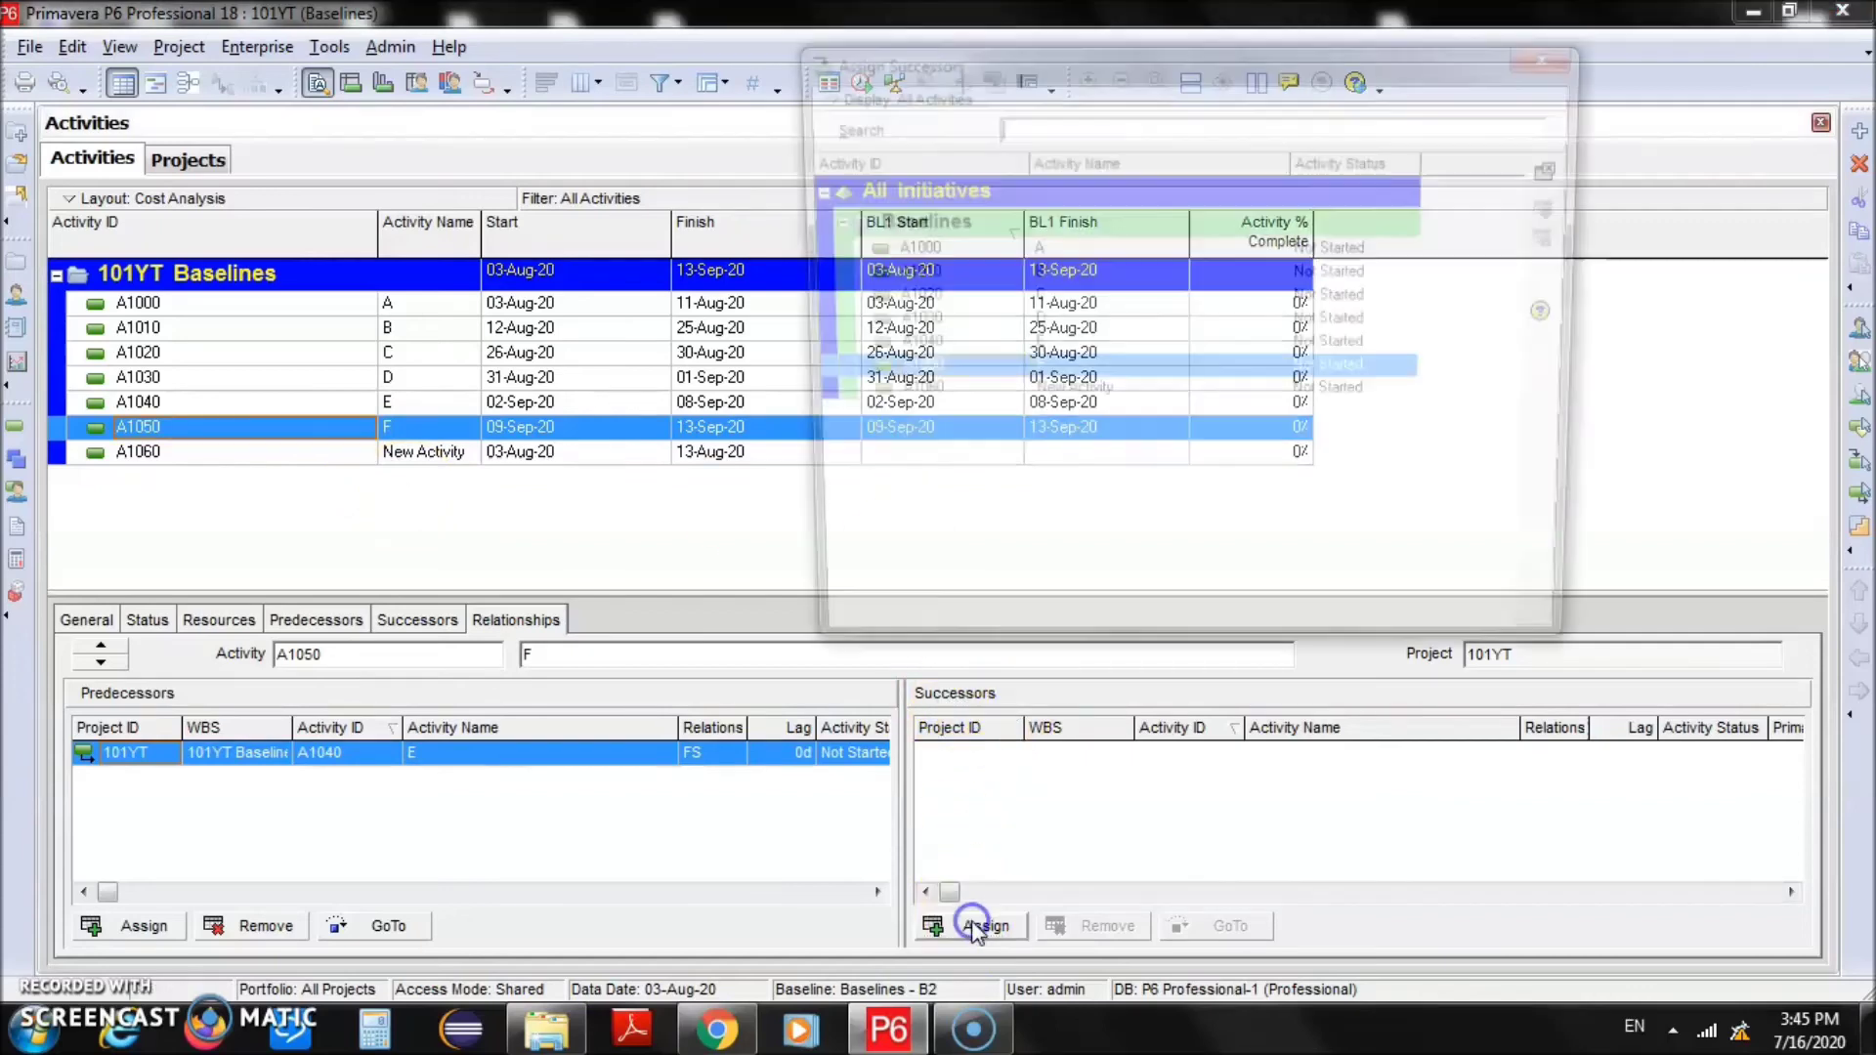
pyautogui.doubleClick(1136, 397)
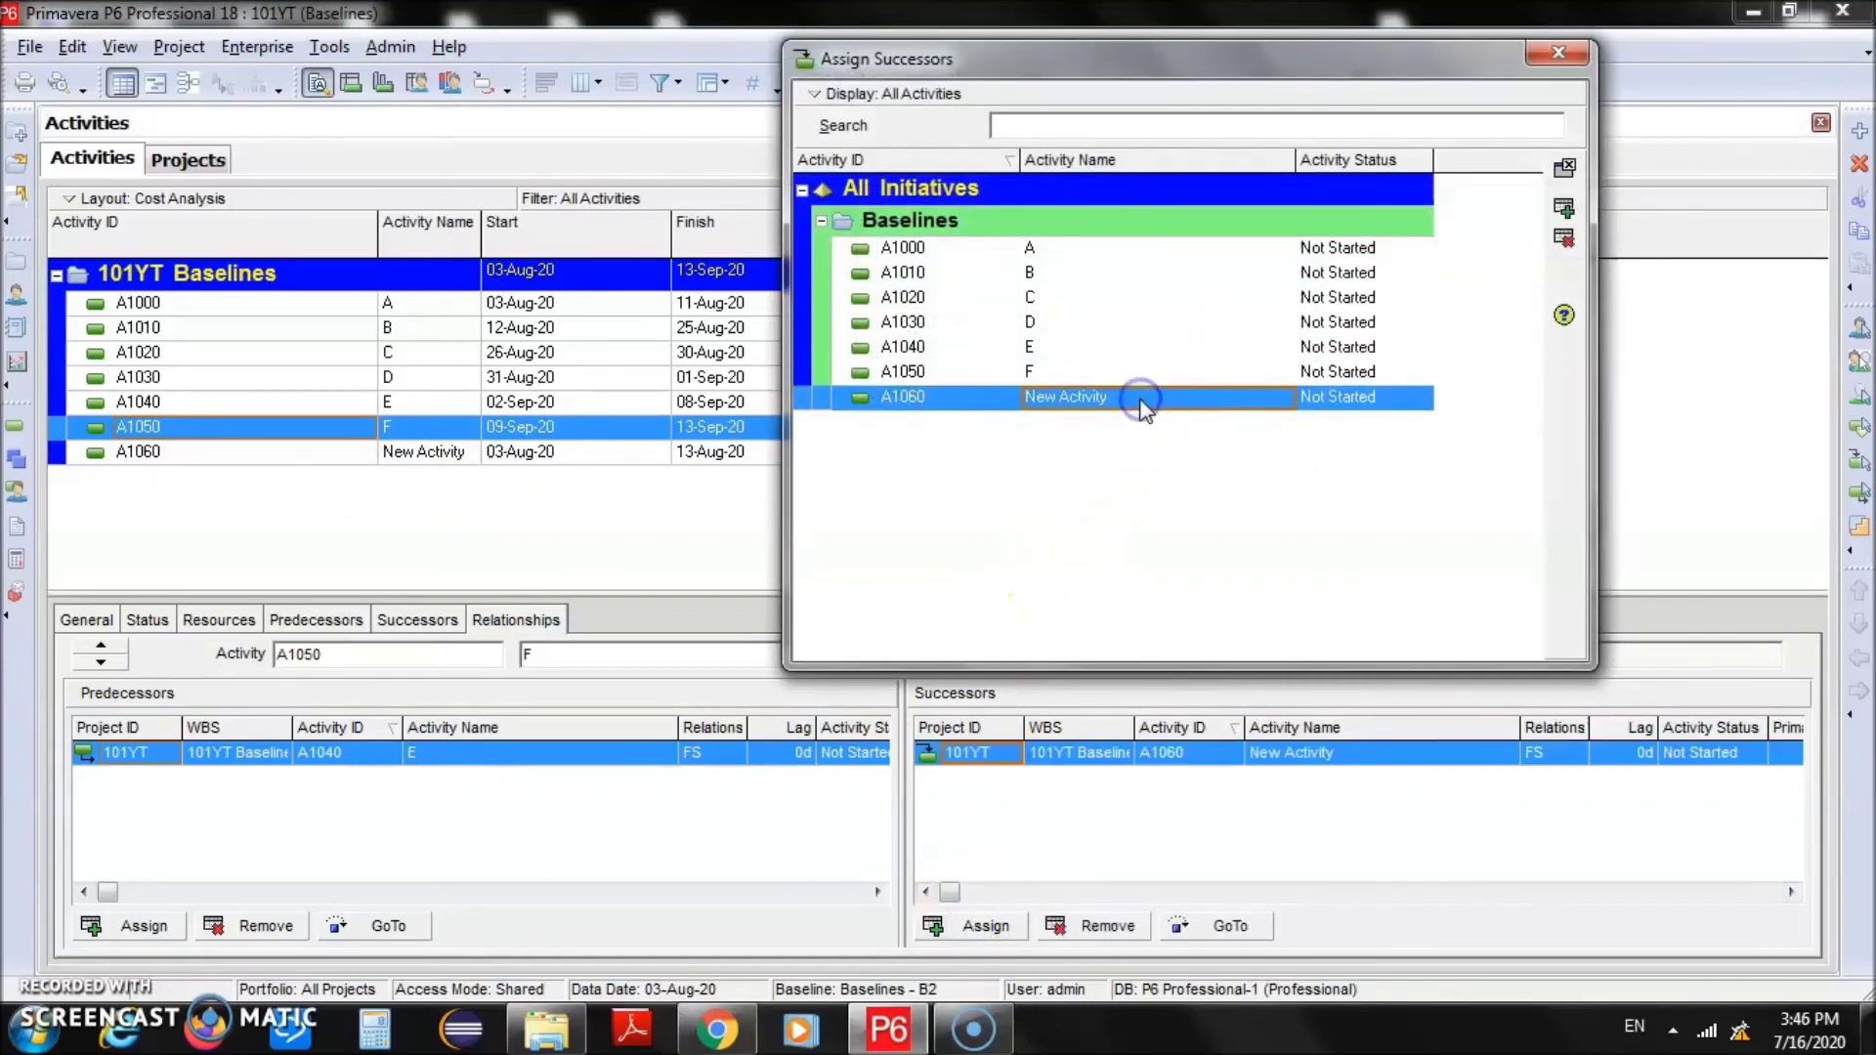
pyautogui.click(1554, 58)
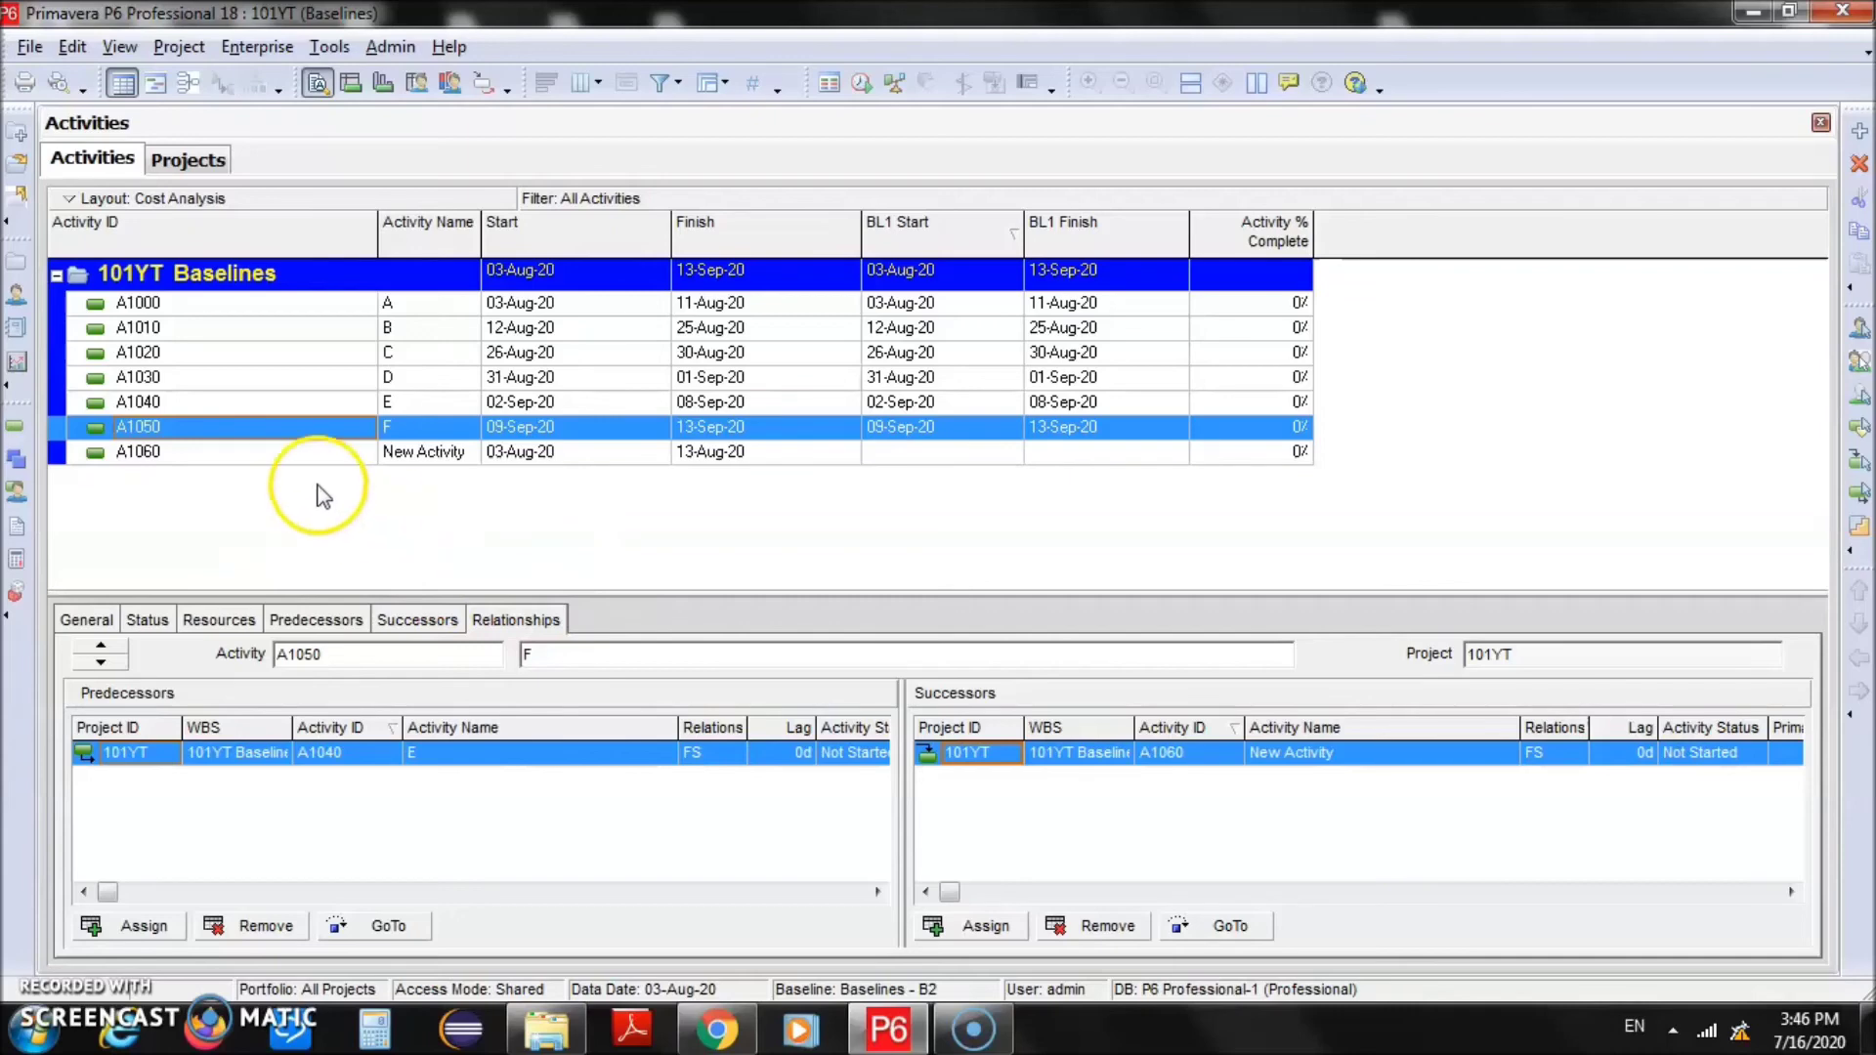
# Reschedule the project, keeping 03-Aug-20 as the current data date
pyautogui.click(303, 456)
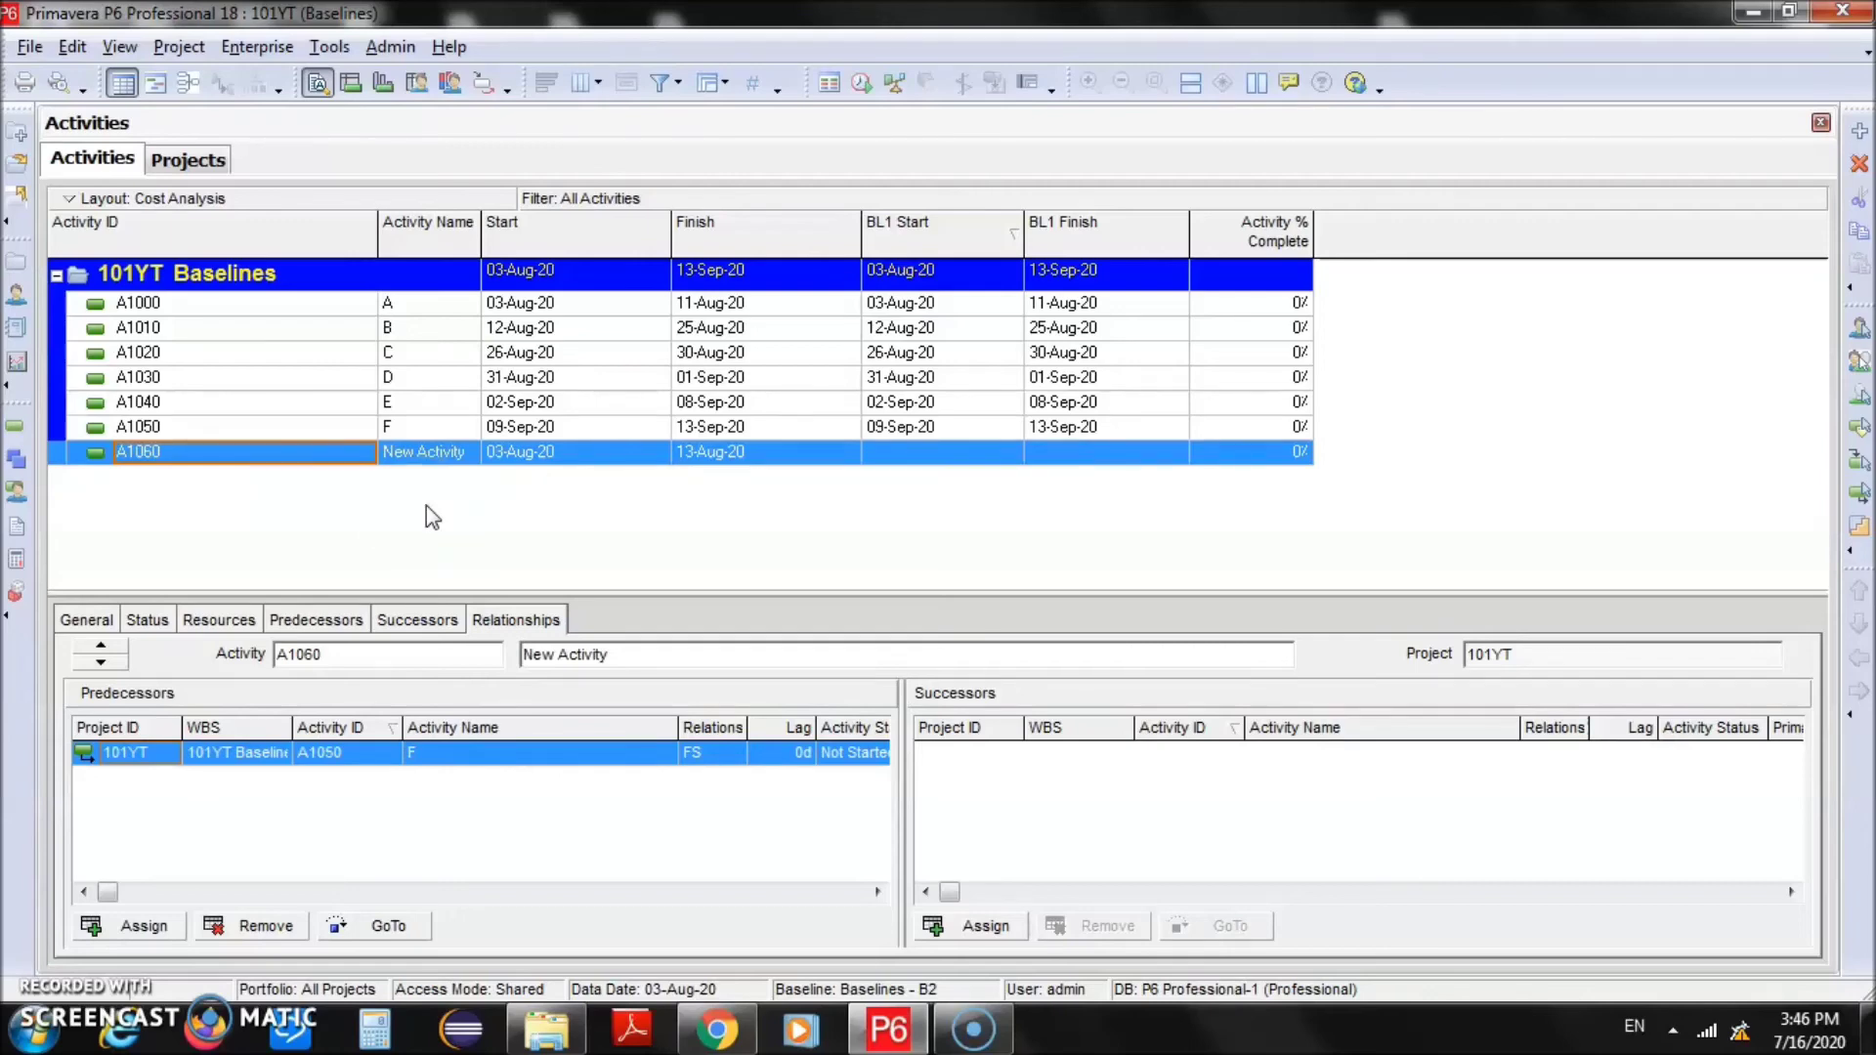
pyautogui.press('F9')
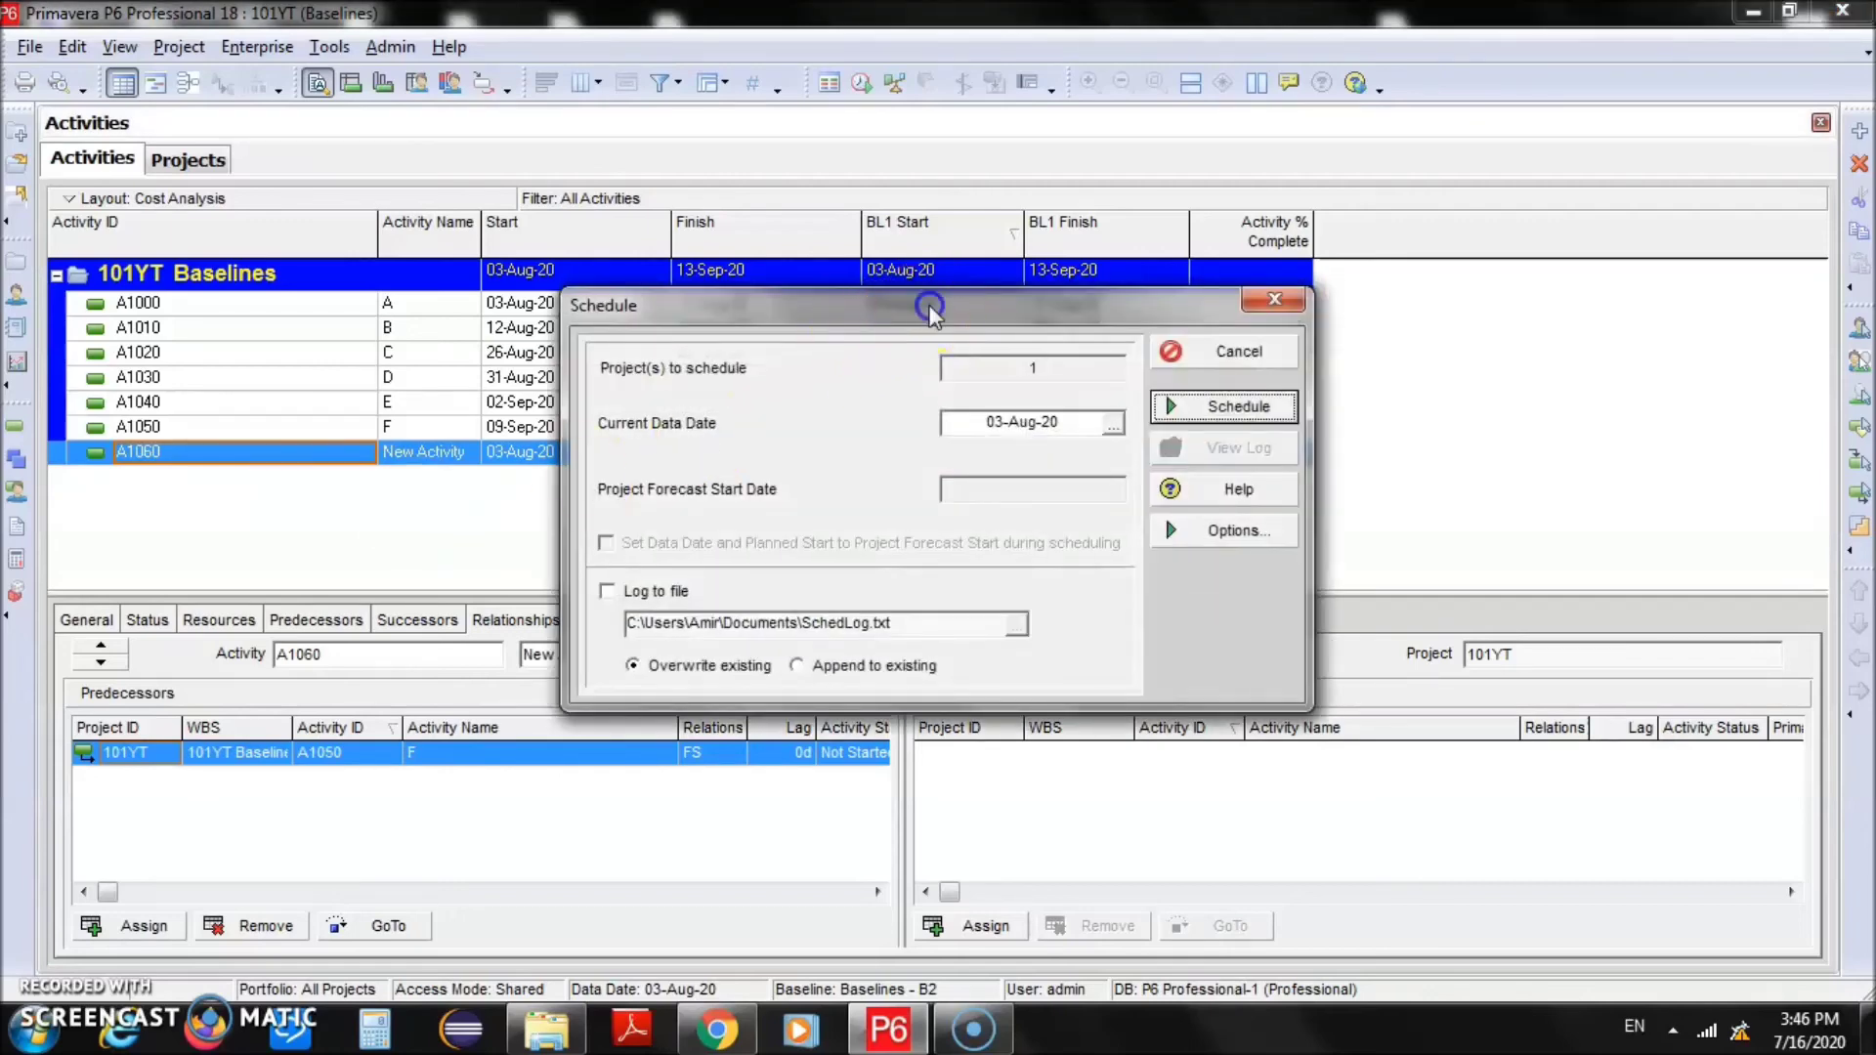
pyautogui.moveTo(933, 316); pyautogui.dragTo(1246, 61)
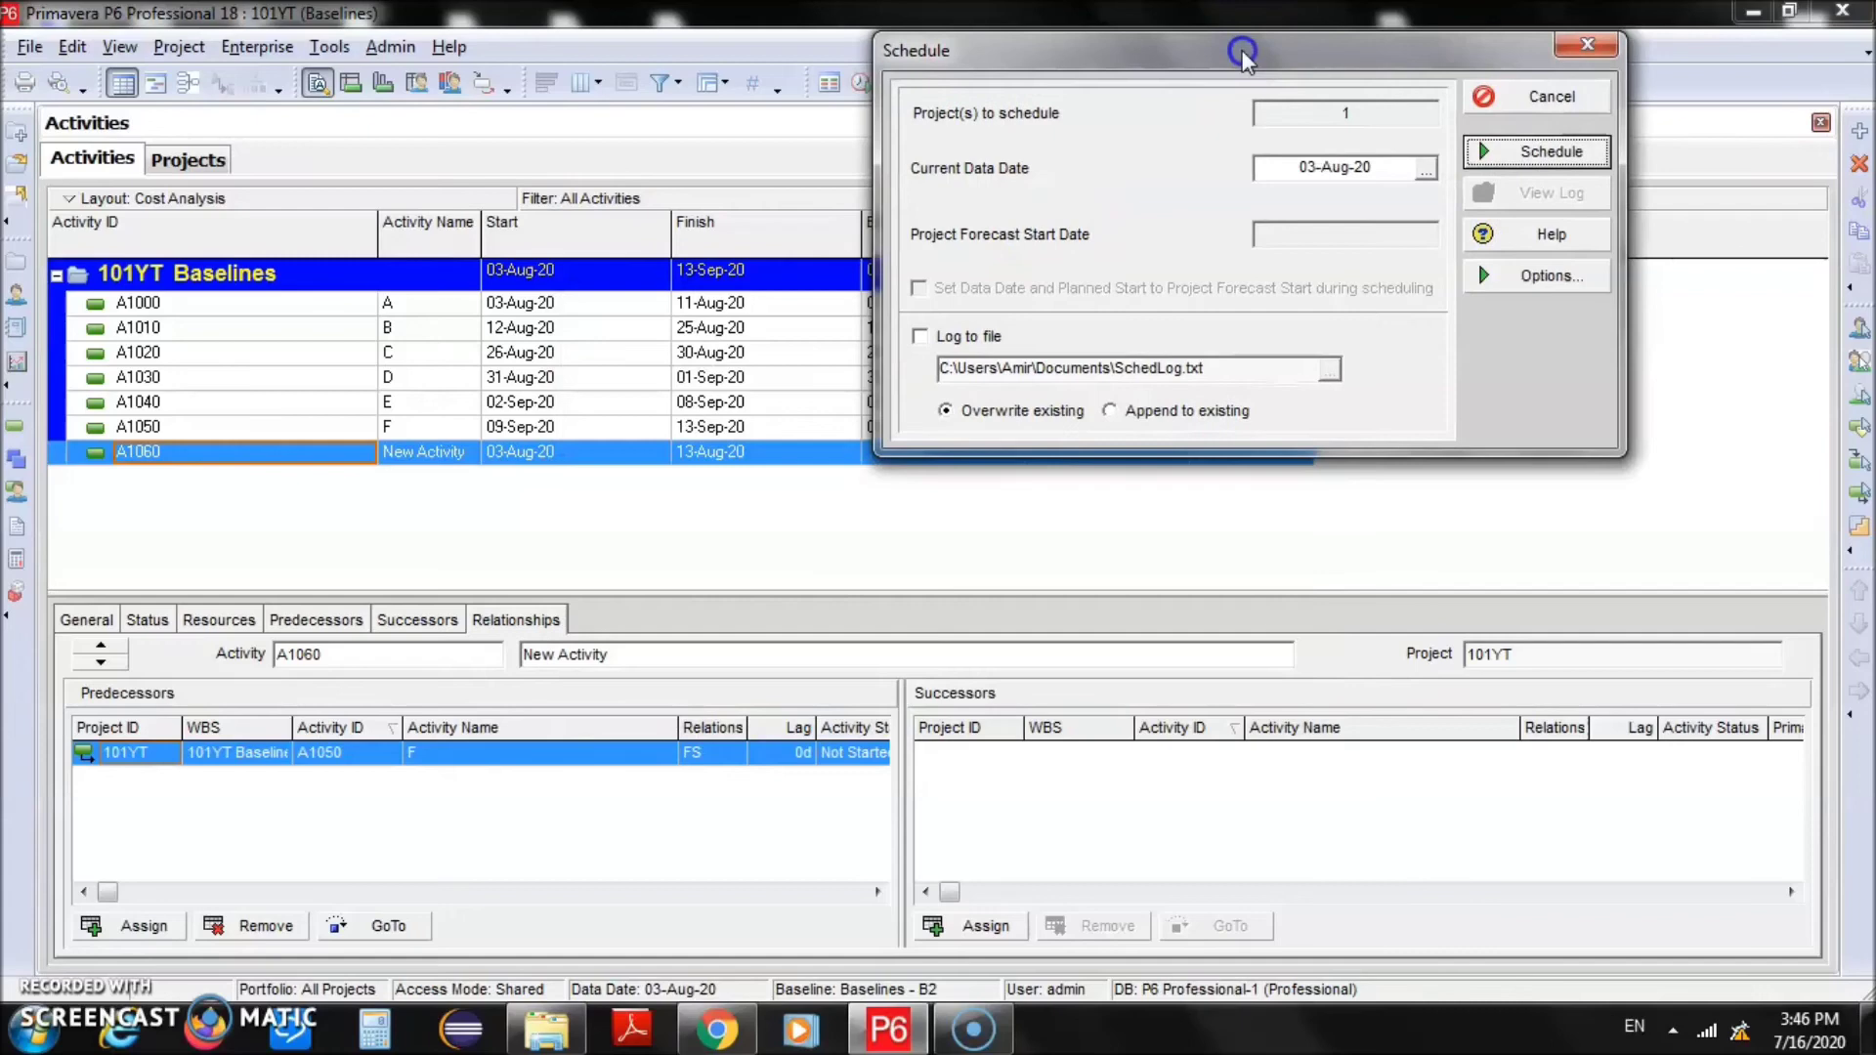
pyautogui.click(1305, 168)
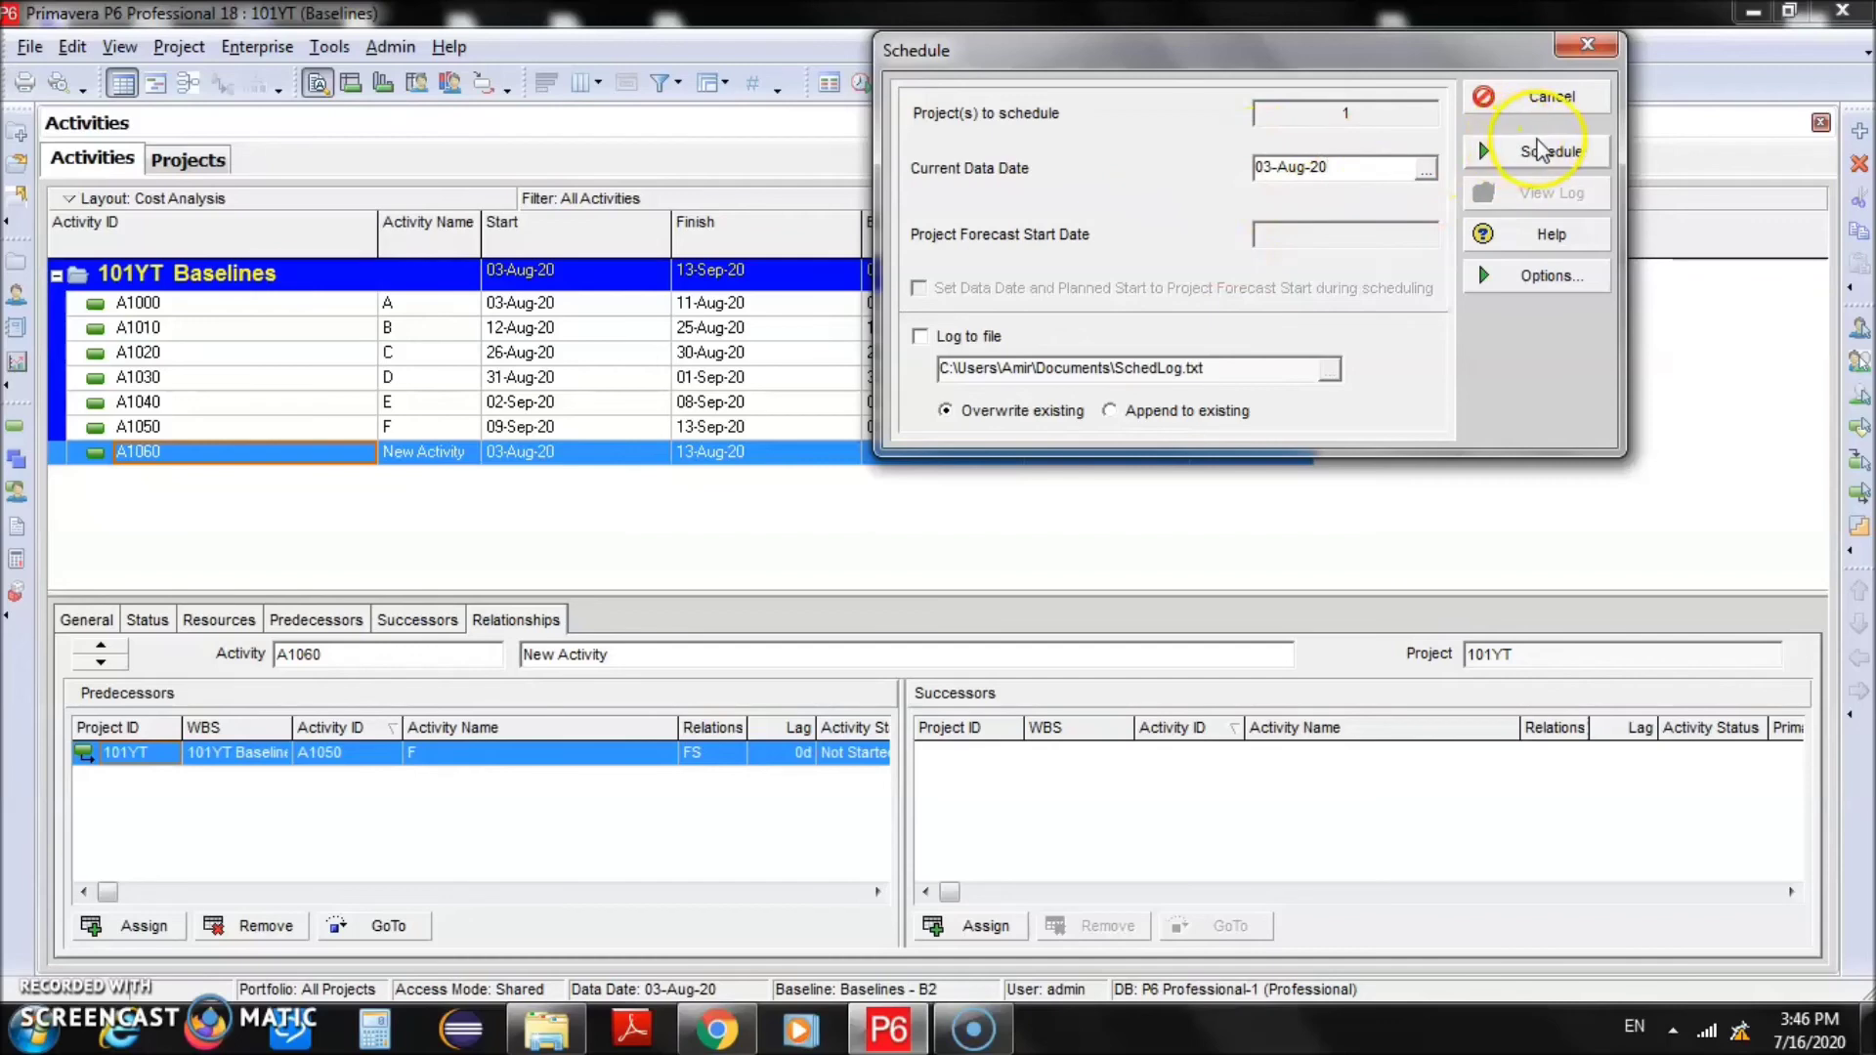
pyautogui.moveTo(1430, 50); pyautogui.dragTo(1615, 54)
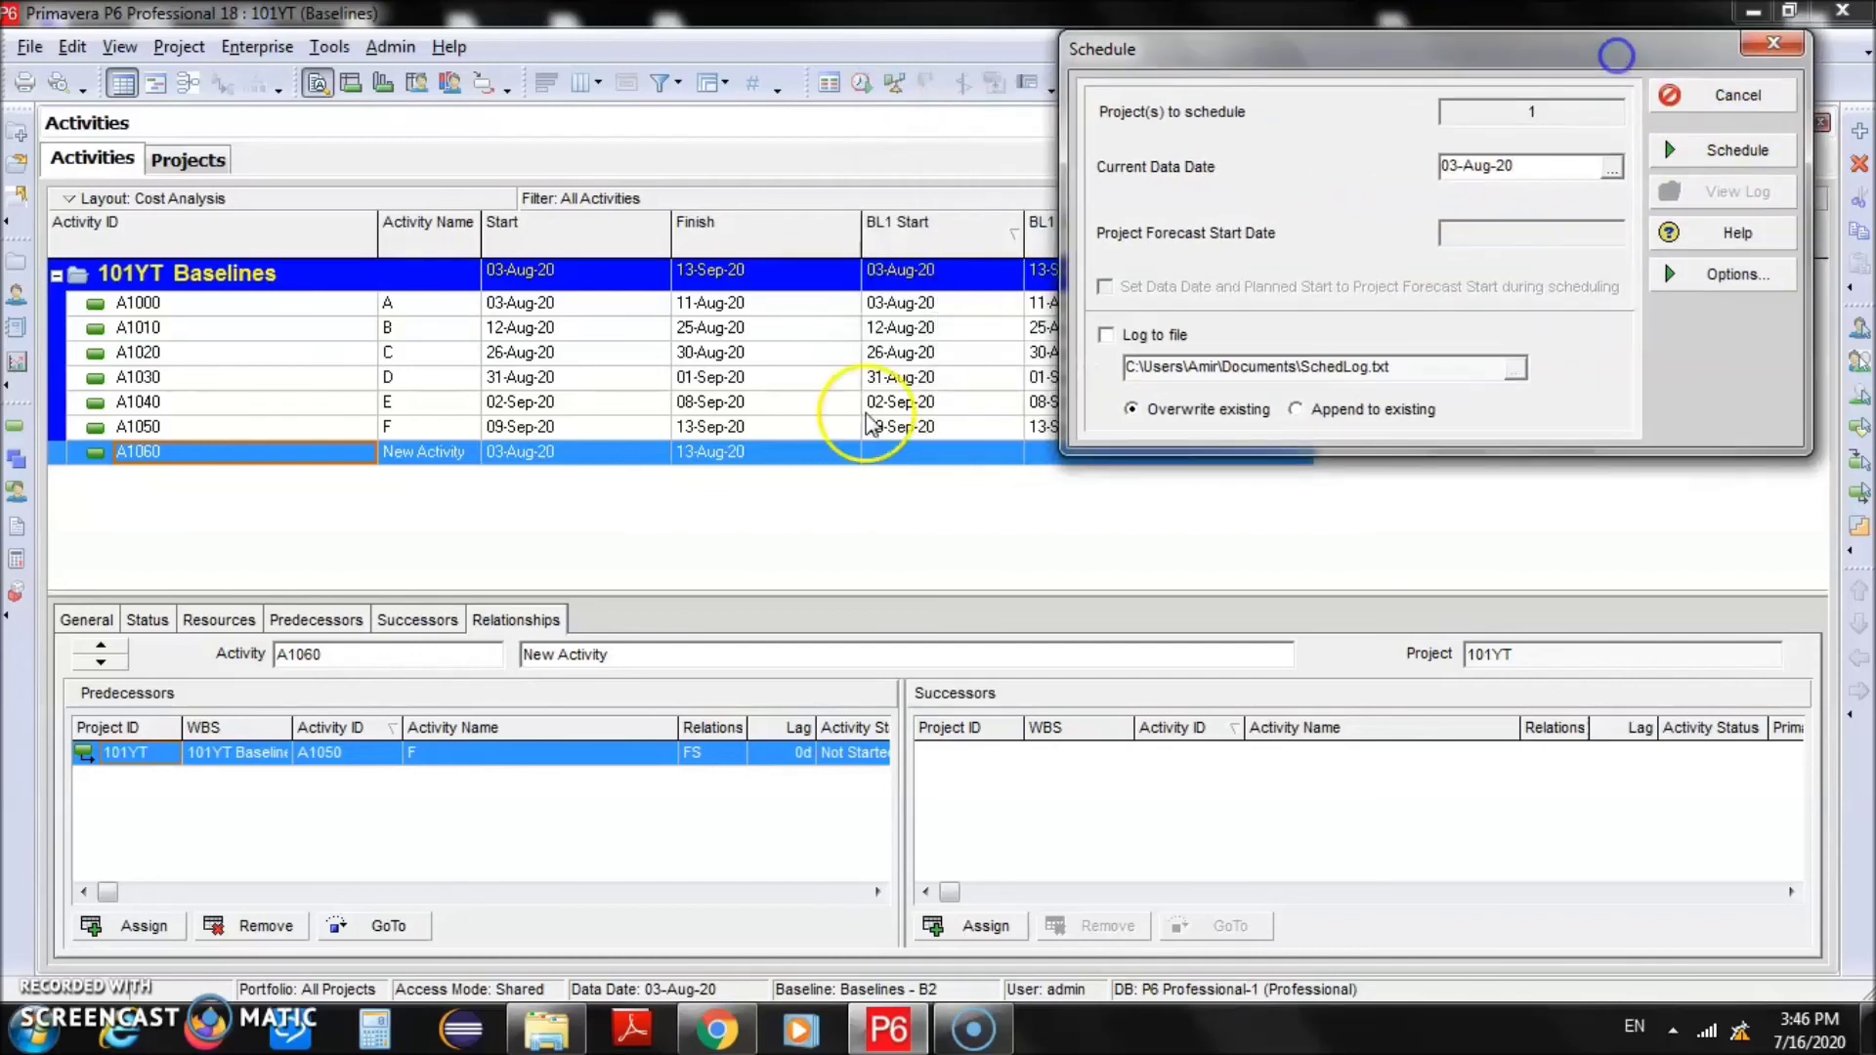
pyautogui.click(1682, 156)
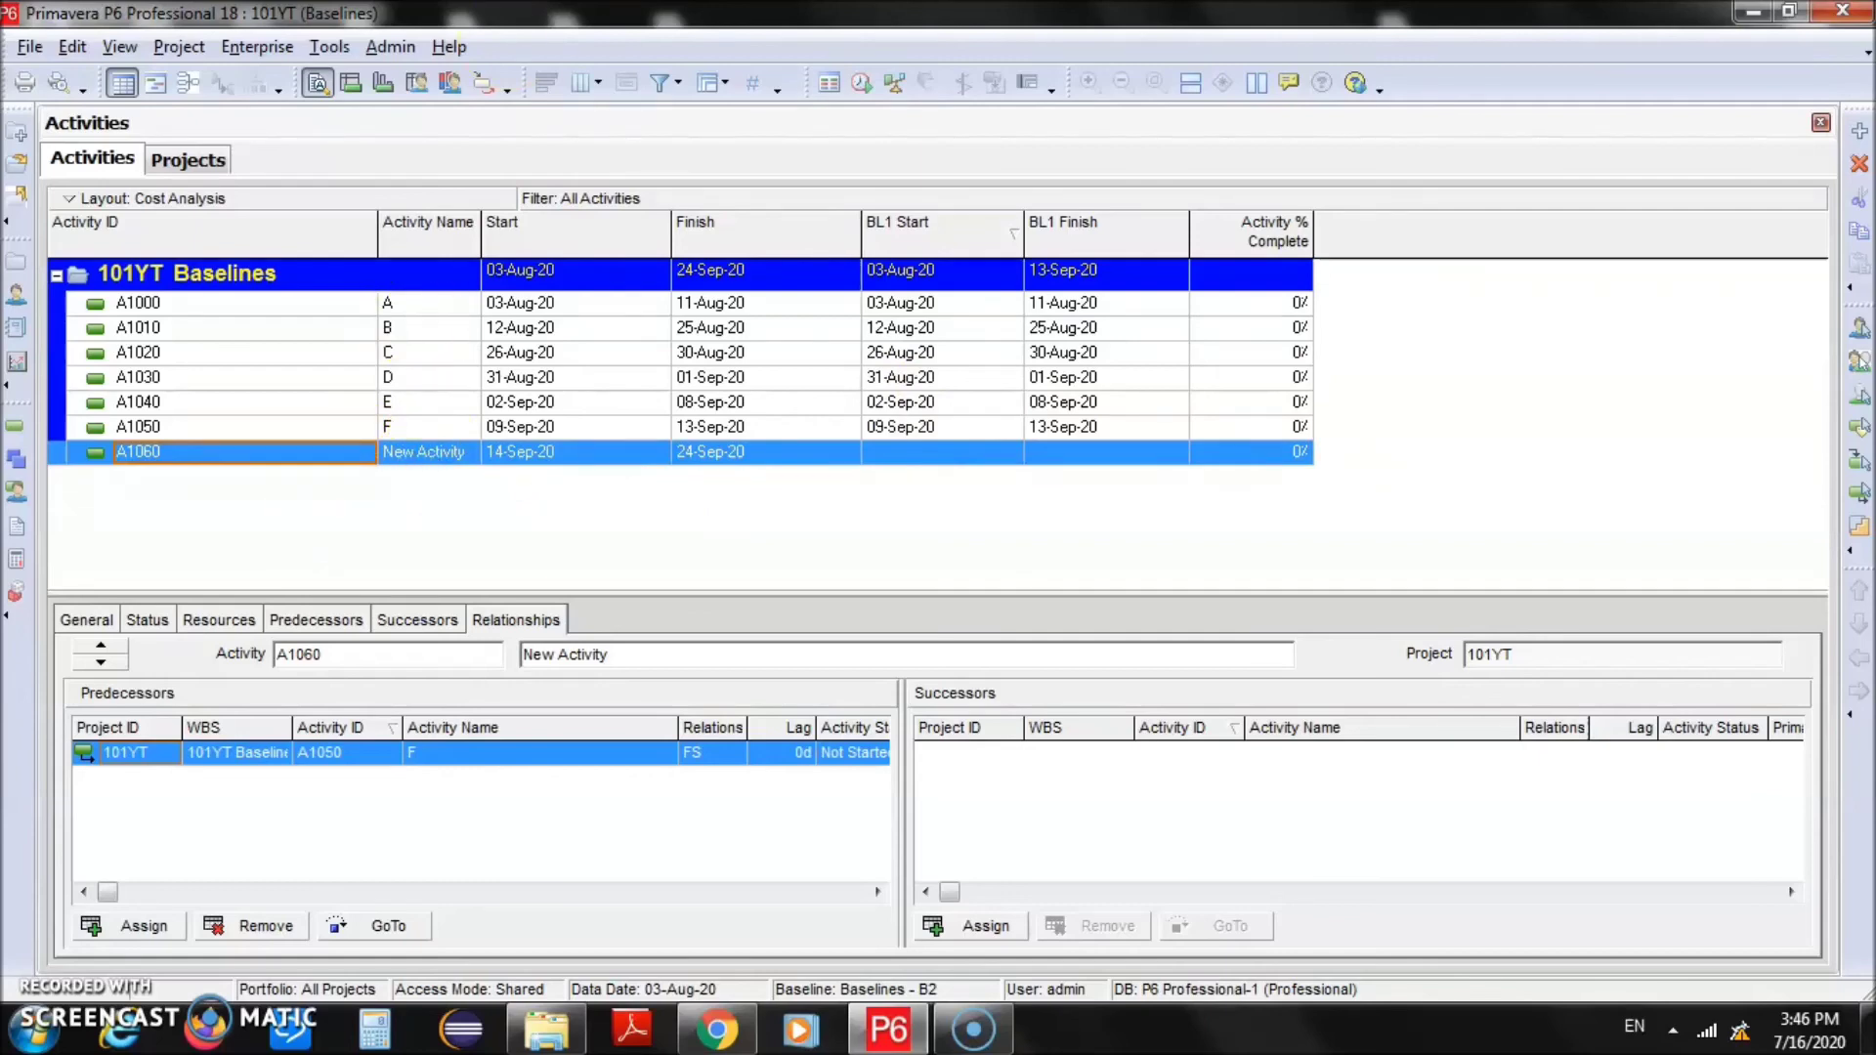
# Save a copy of the current project as a third baseline and close the baseline maintenance
pyautogui.click(179, 46)
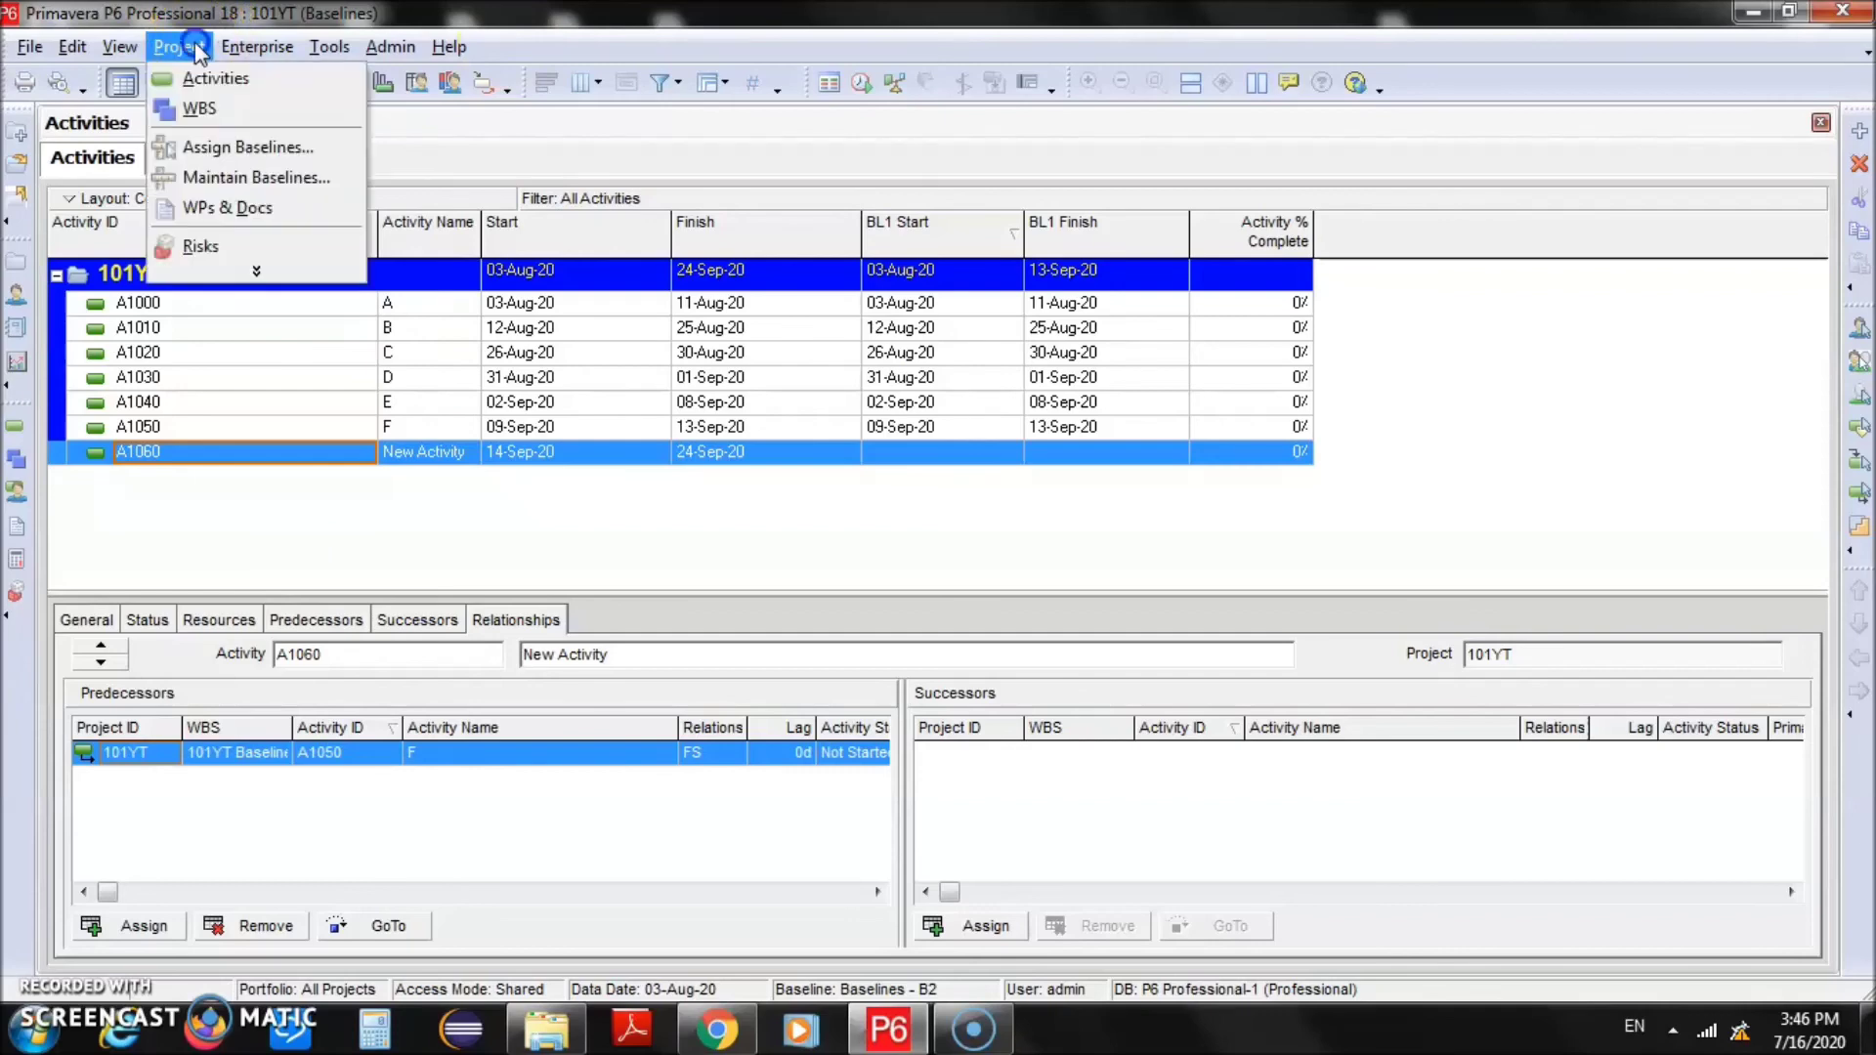
pyautogui.click(291, 181)
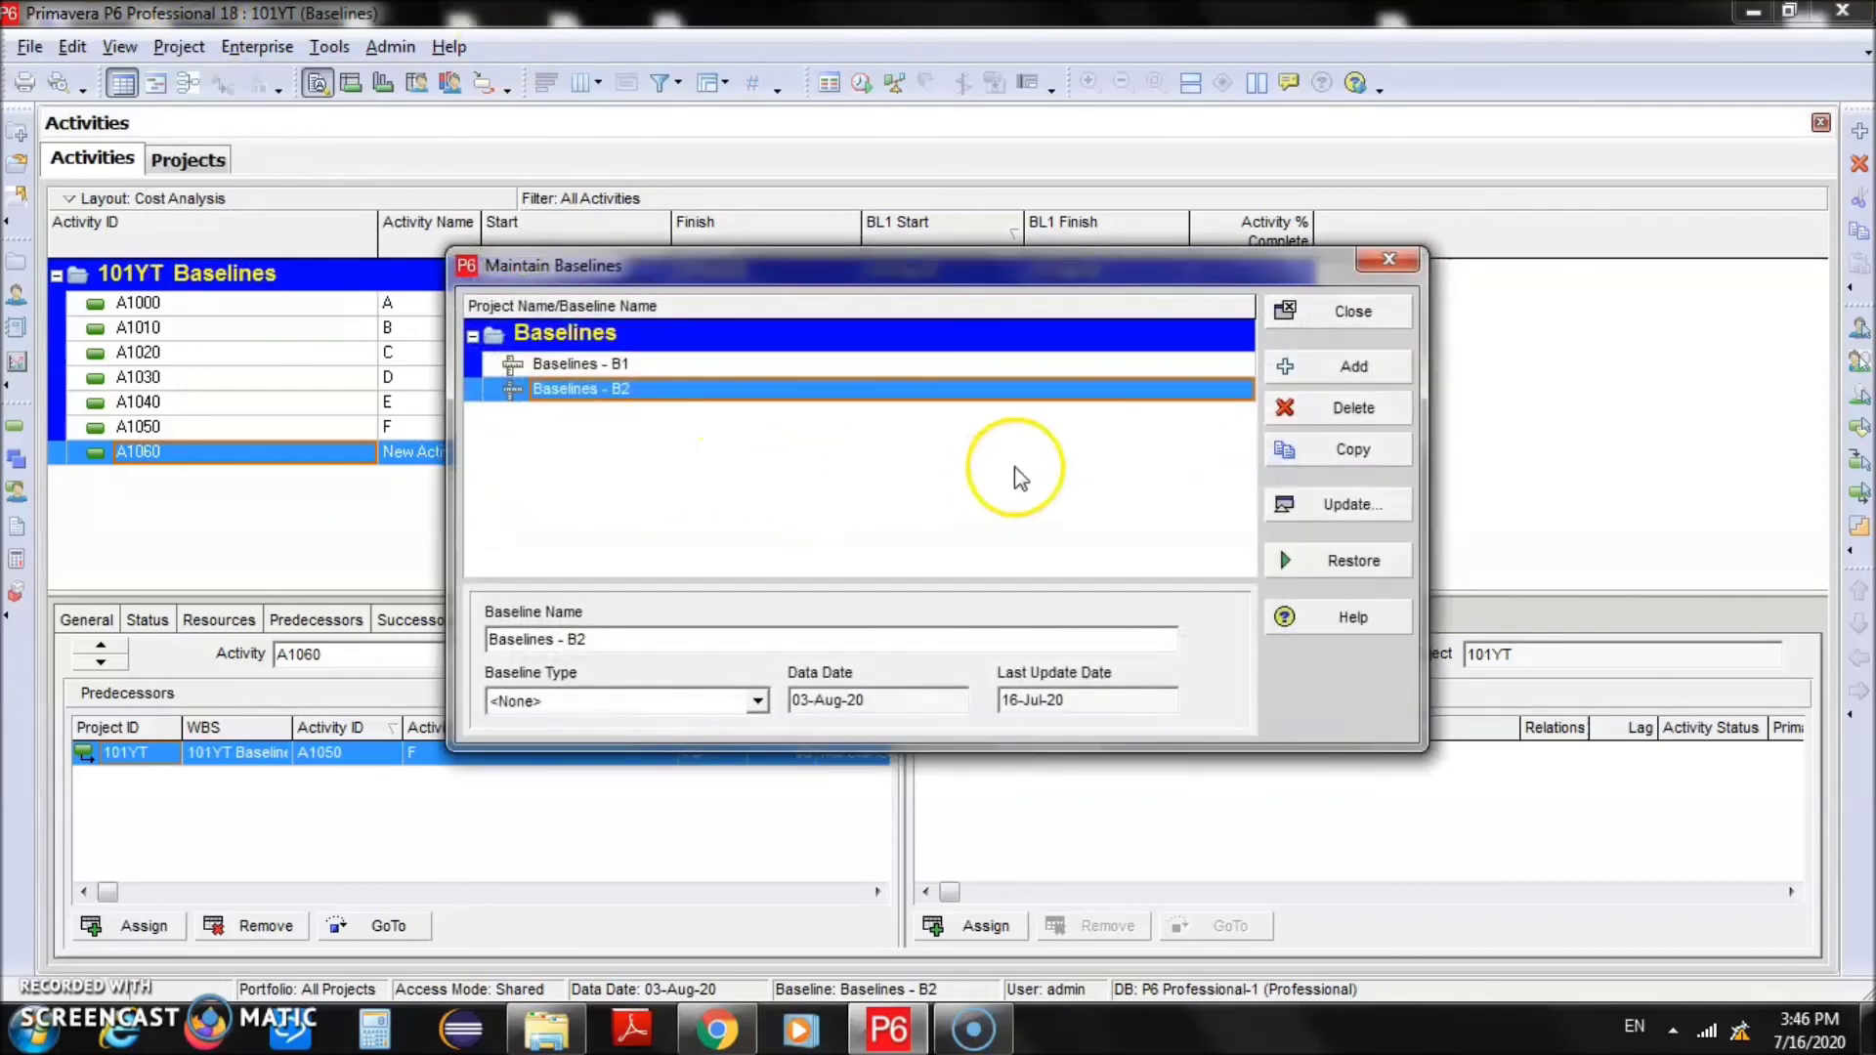
pyautogui.click(1325, 367)
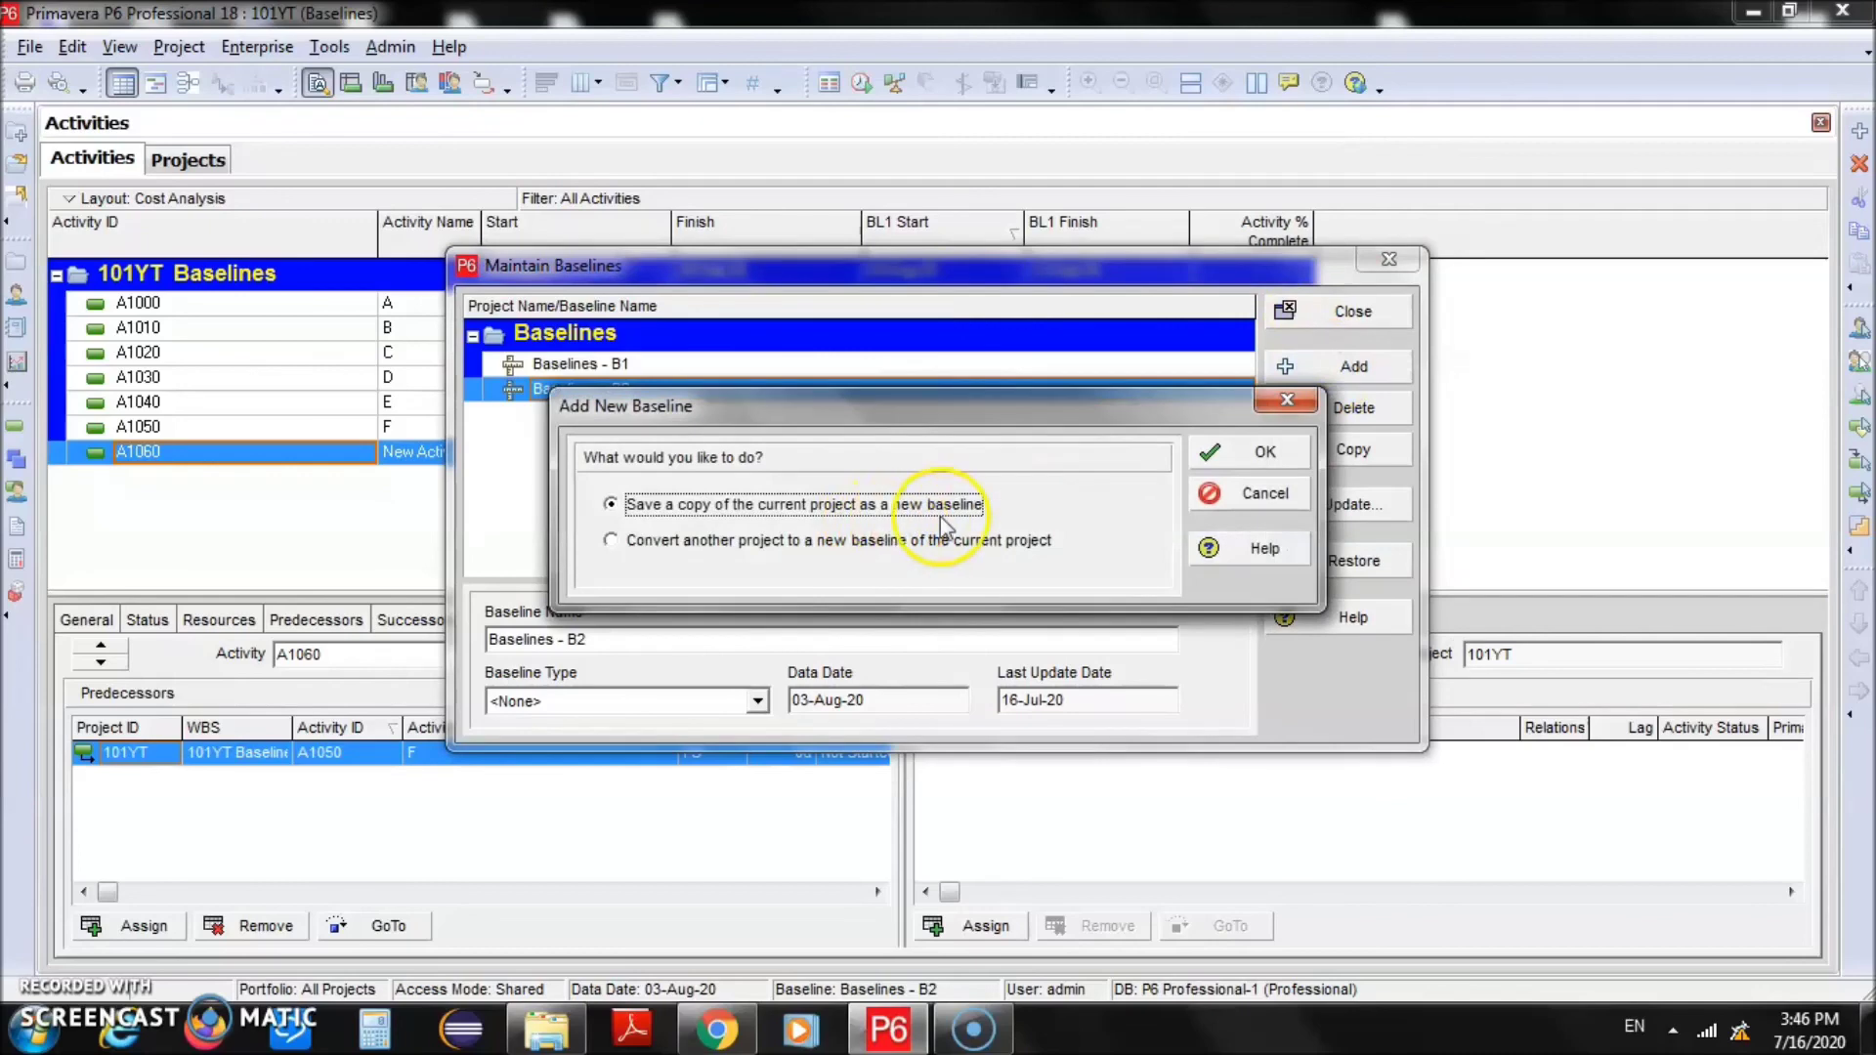
pyautogui.click(1211, 457)
pyautogui.click(764, 420)
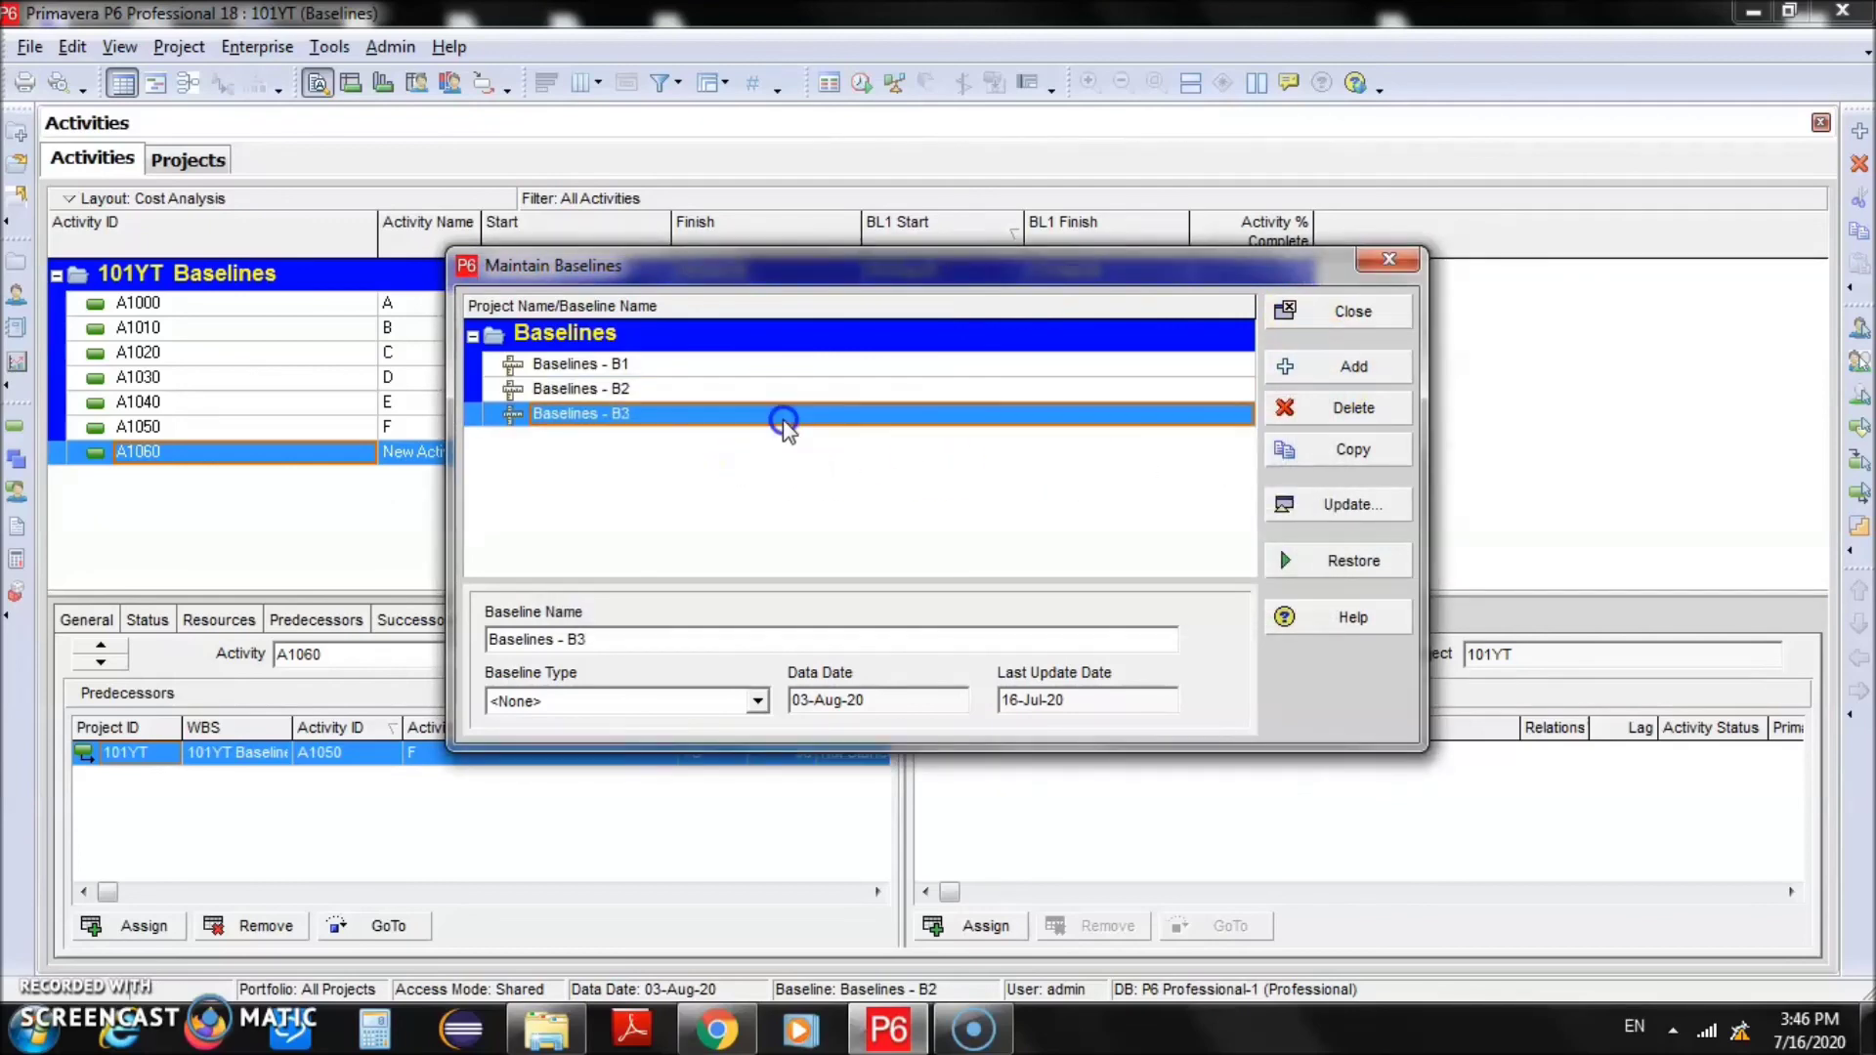
pyautogui.click(1321, 314)
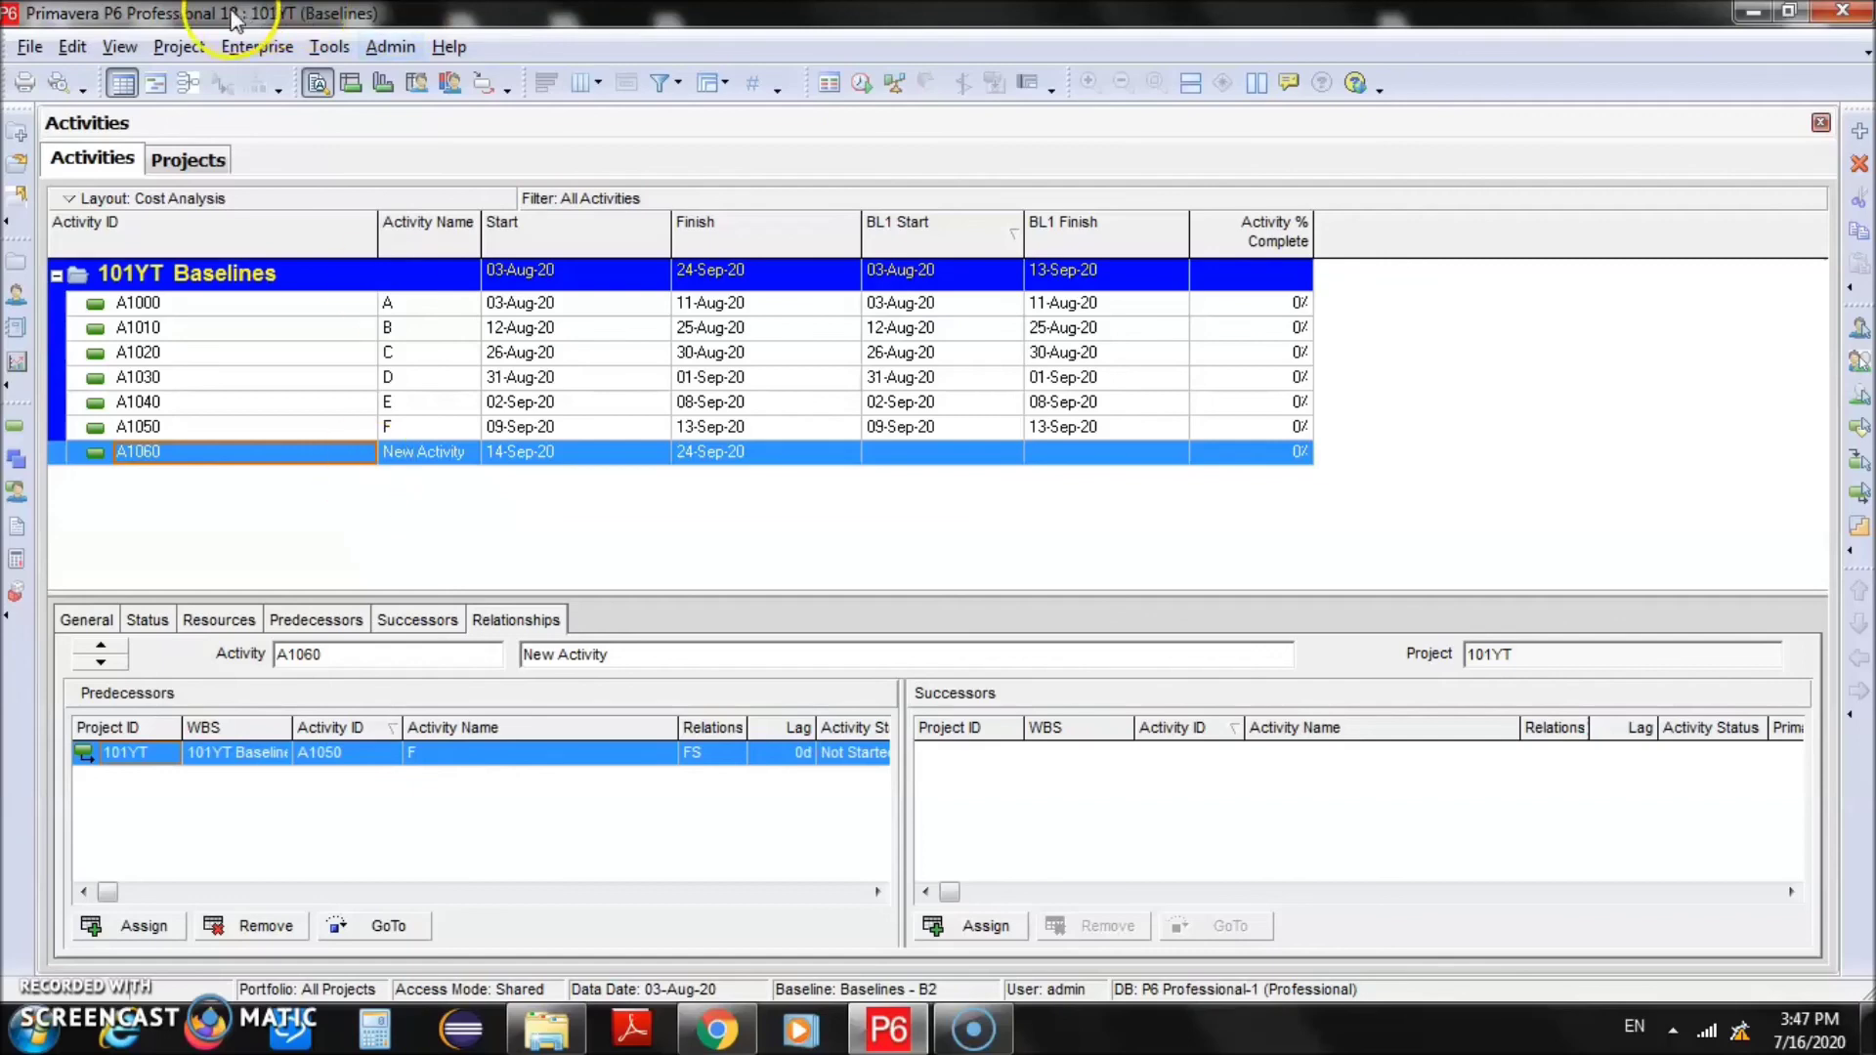
# Assign Baselines - B3 as both the project baseline and the primary user baseline of project 101YT
pyautogui.click(191, 49)
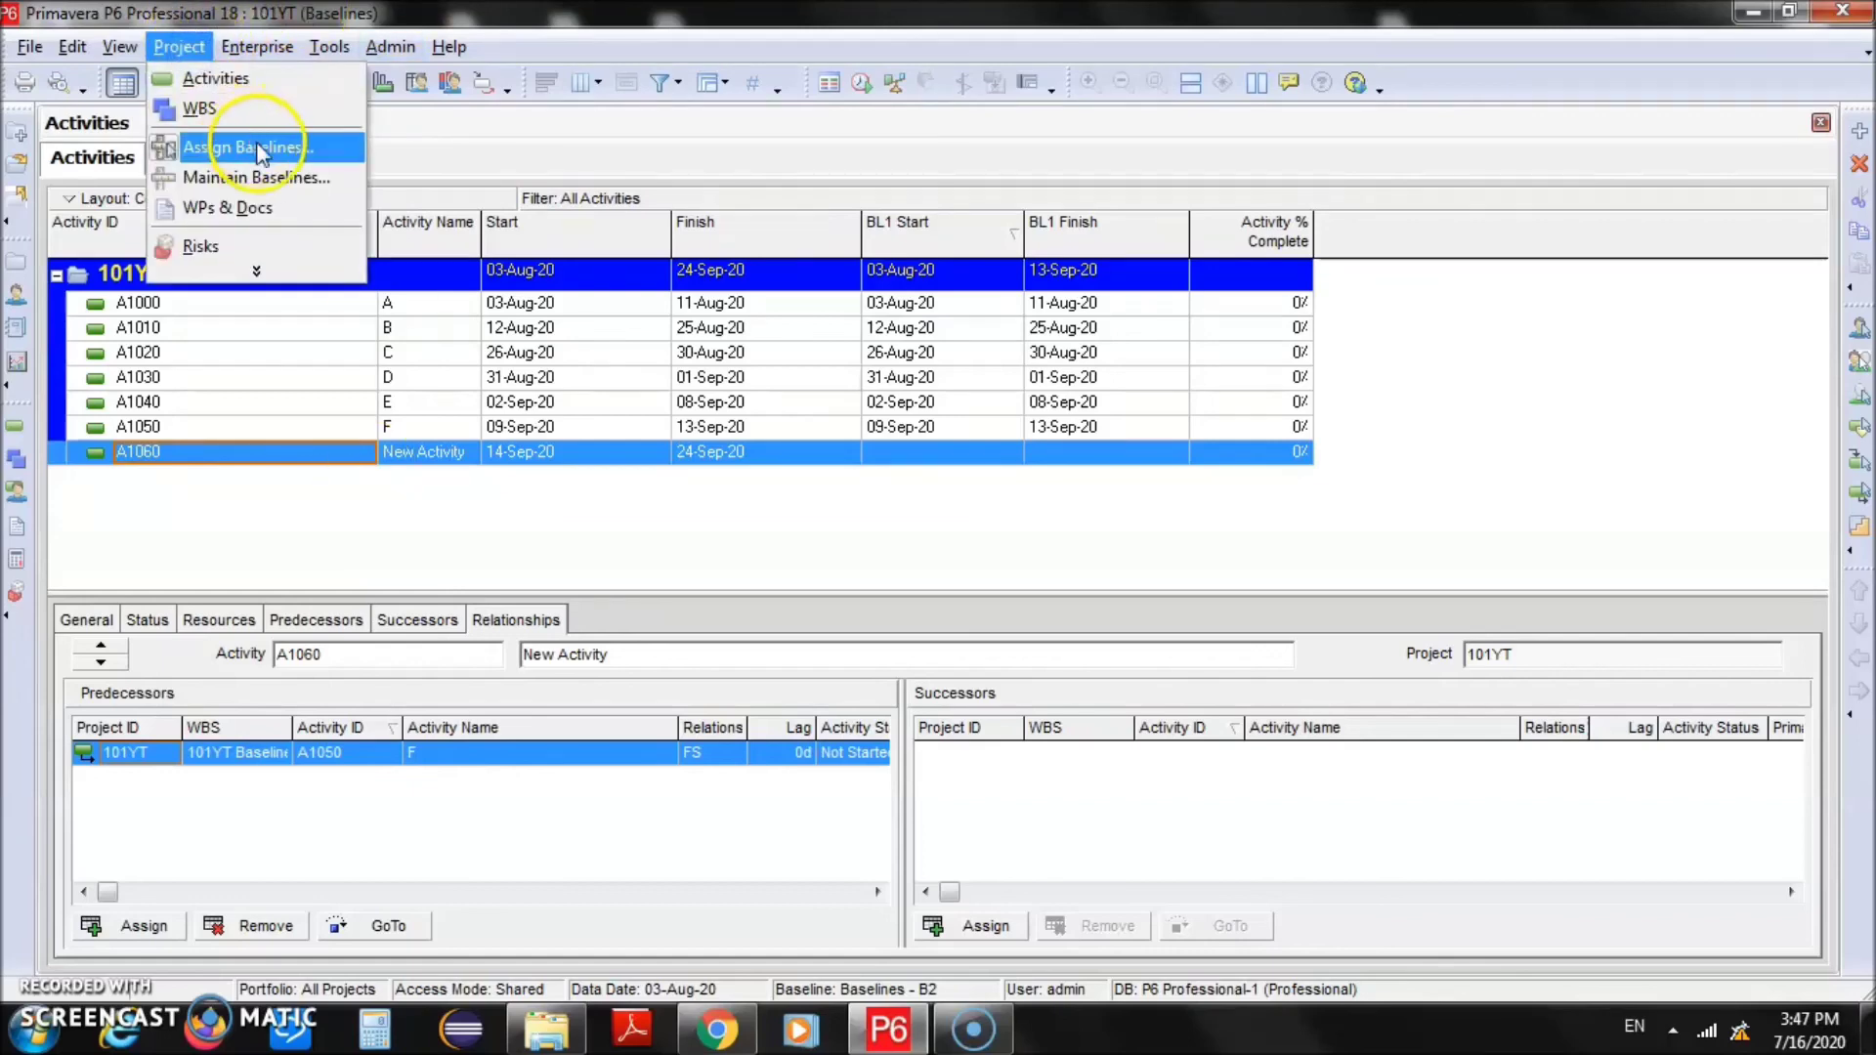
pyautogui.click(259, 142)
pyautogui.click(865, 427)
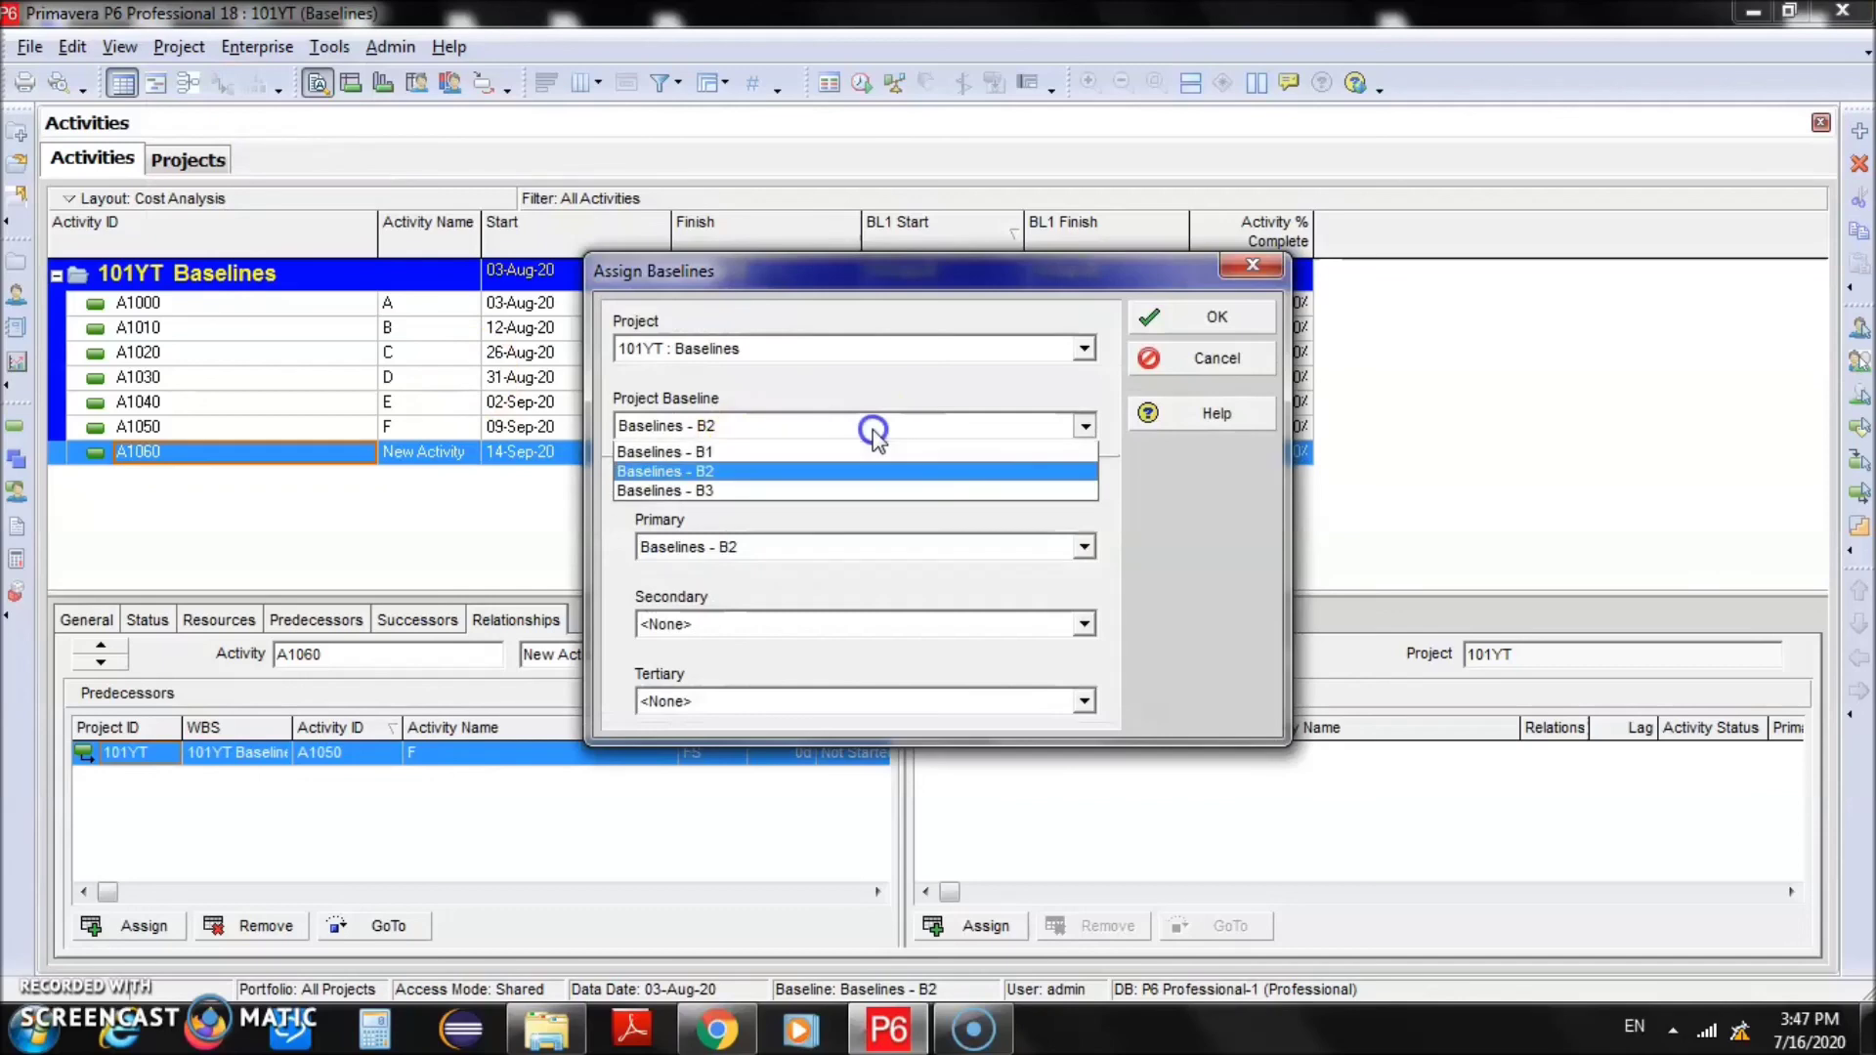
pyautogui.click(894, 510)
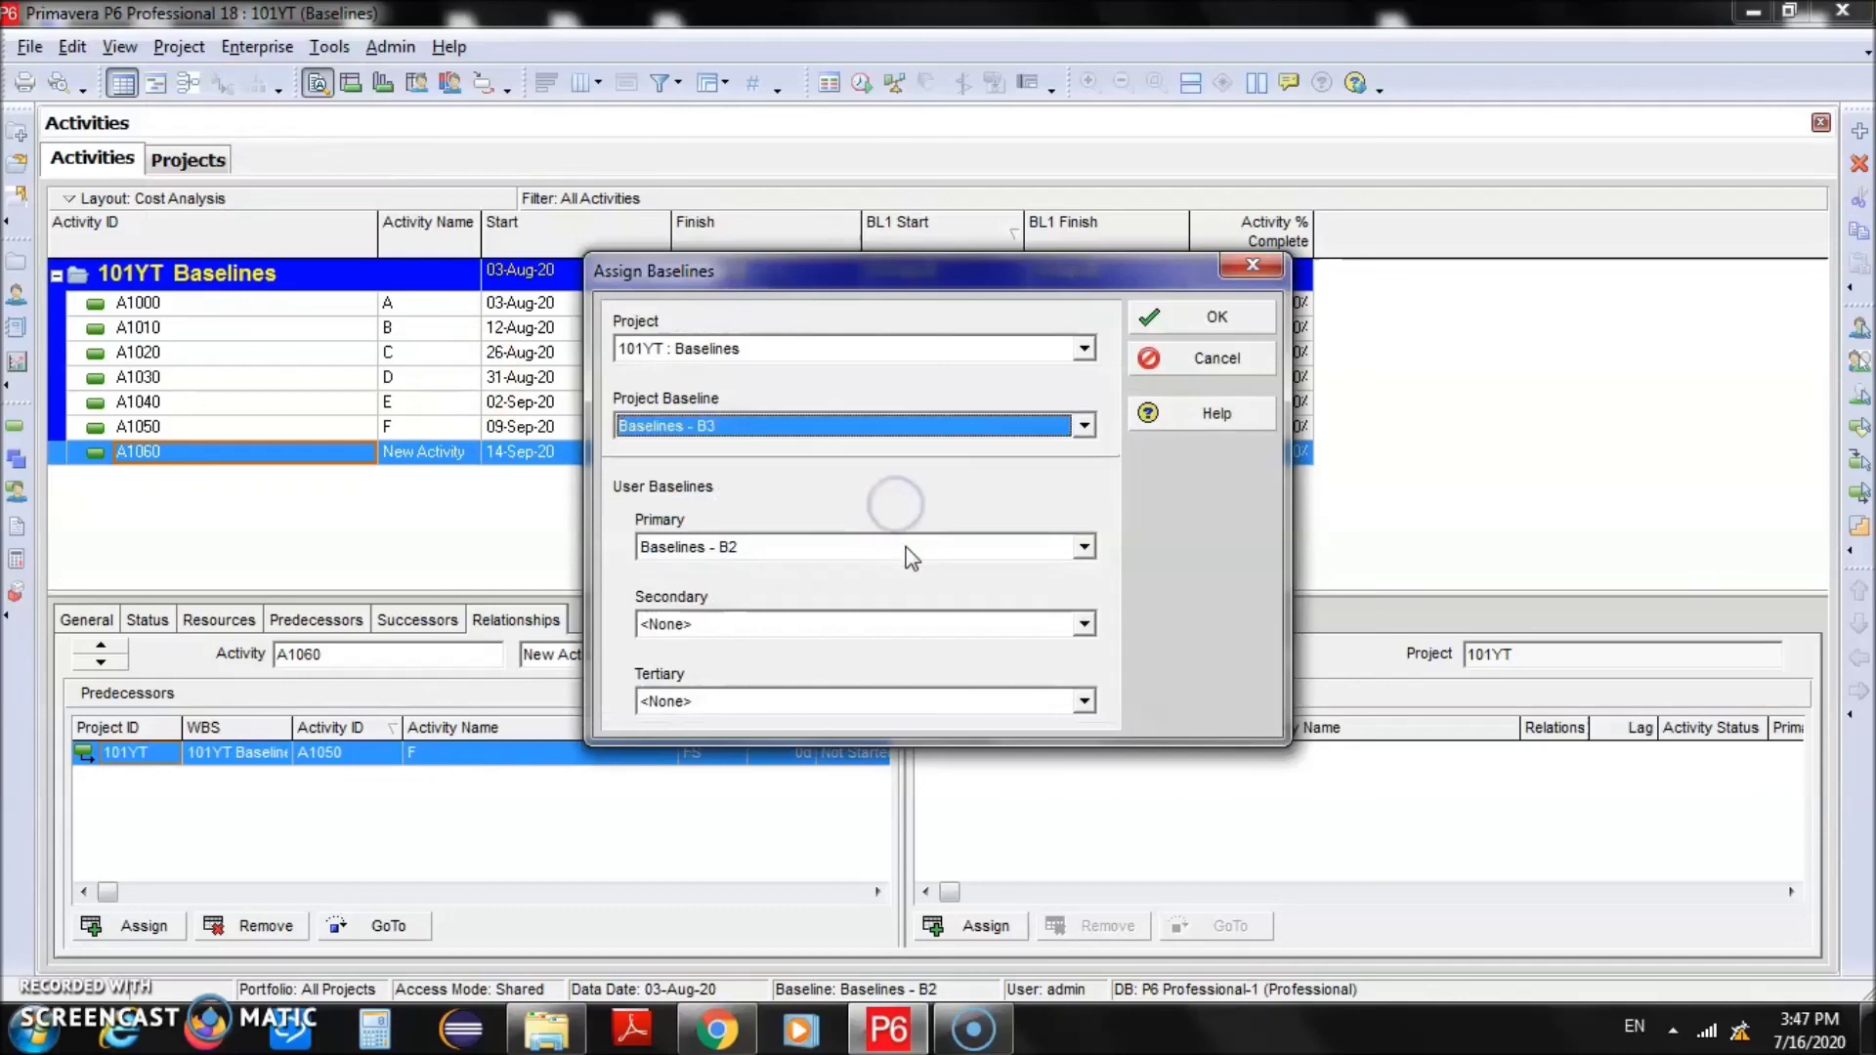
pyautogui.click(905, 546)
pyautogui.click(905, 631)
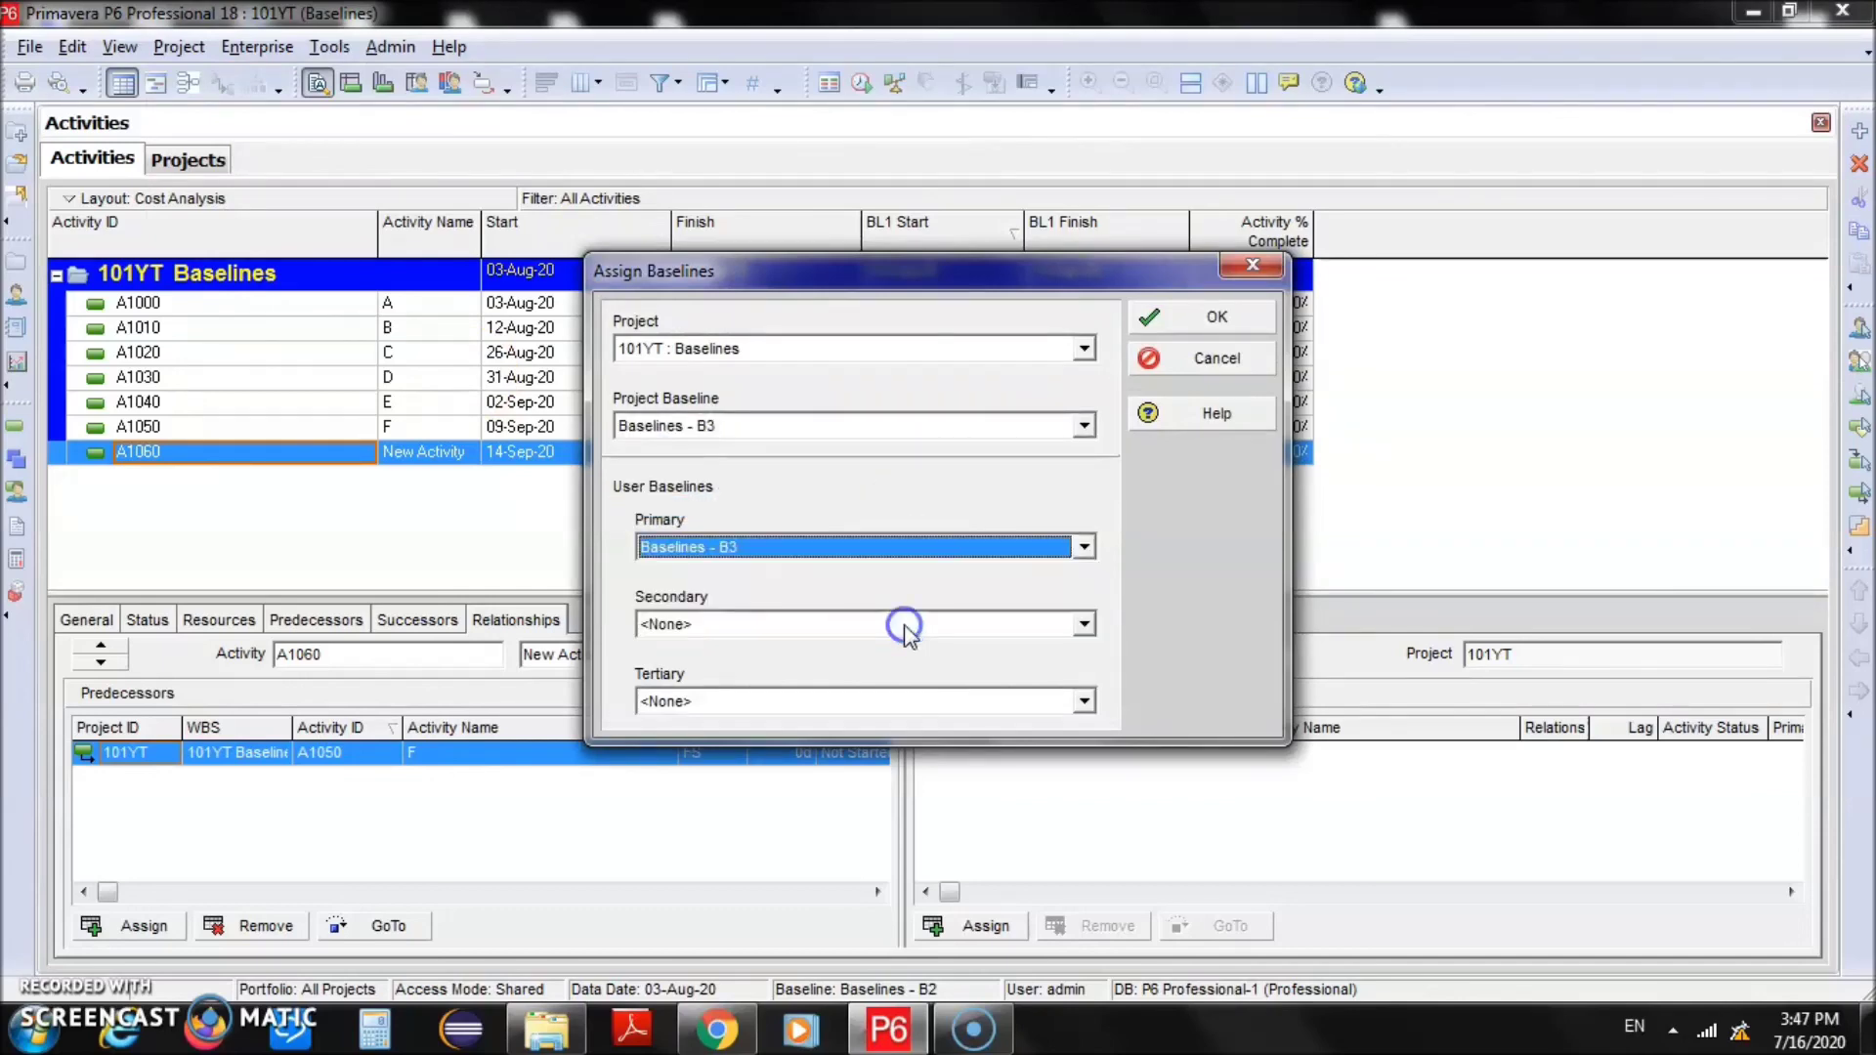
pyautogui.click(1208, 323)
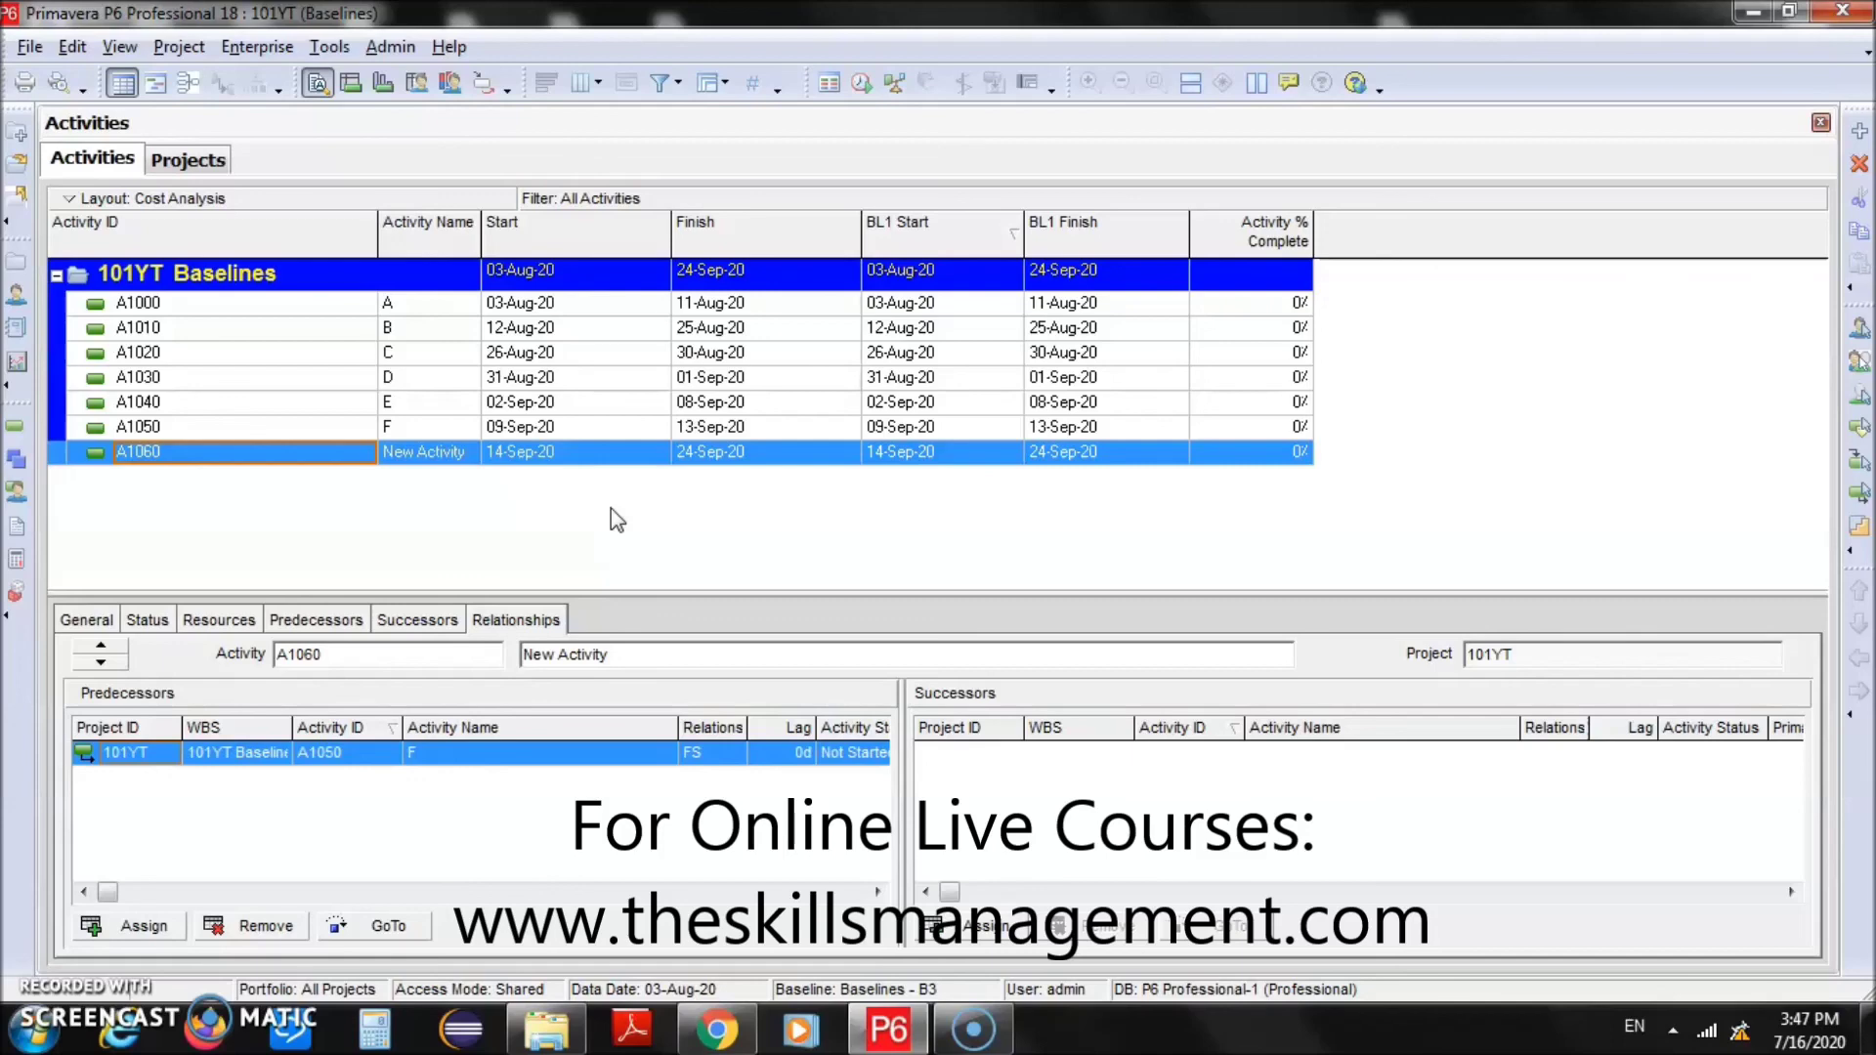
pyautogui.click(576, 379)
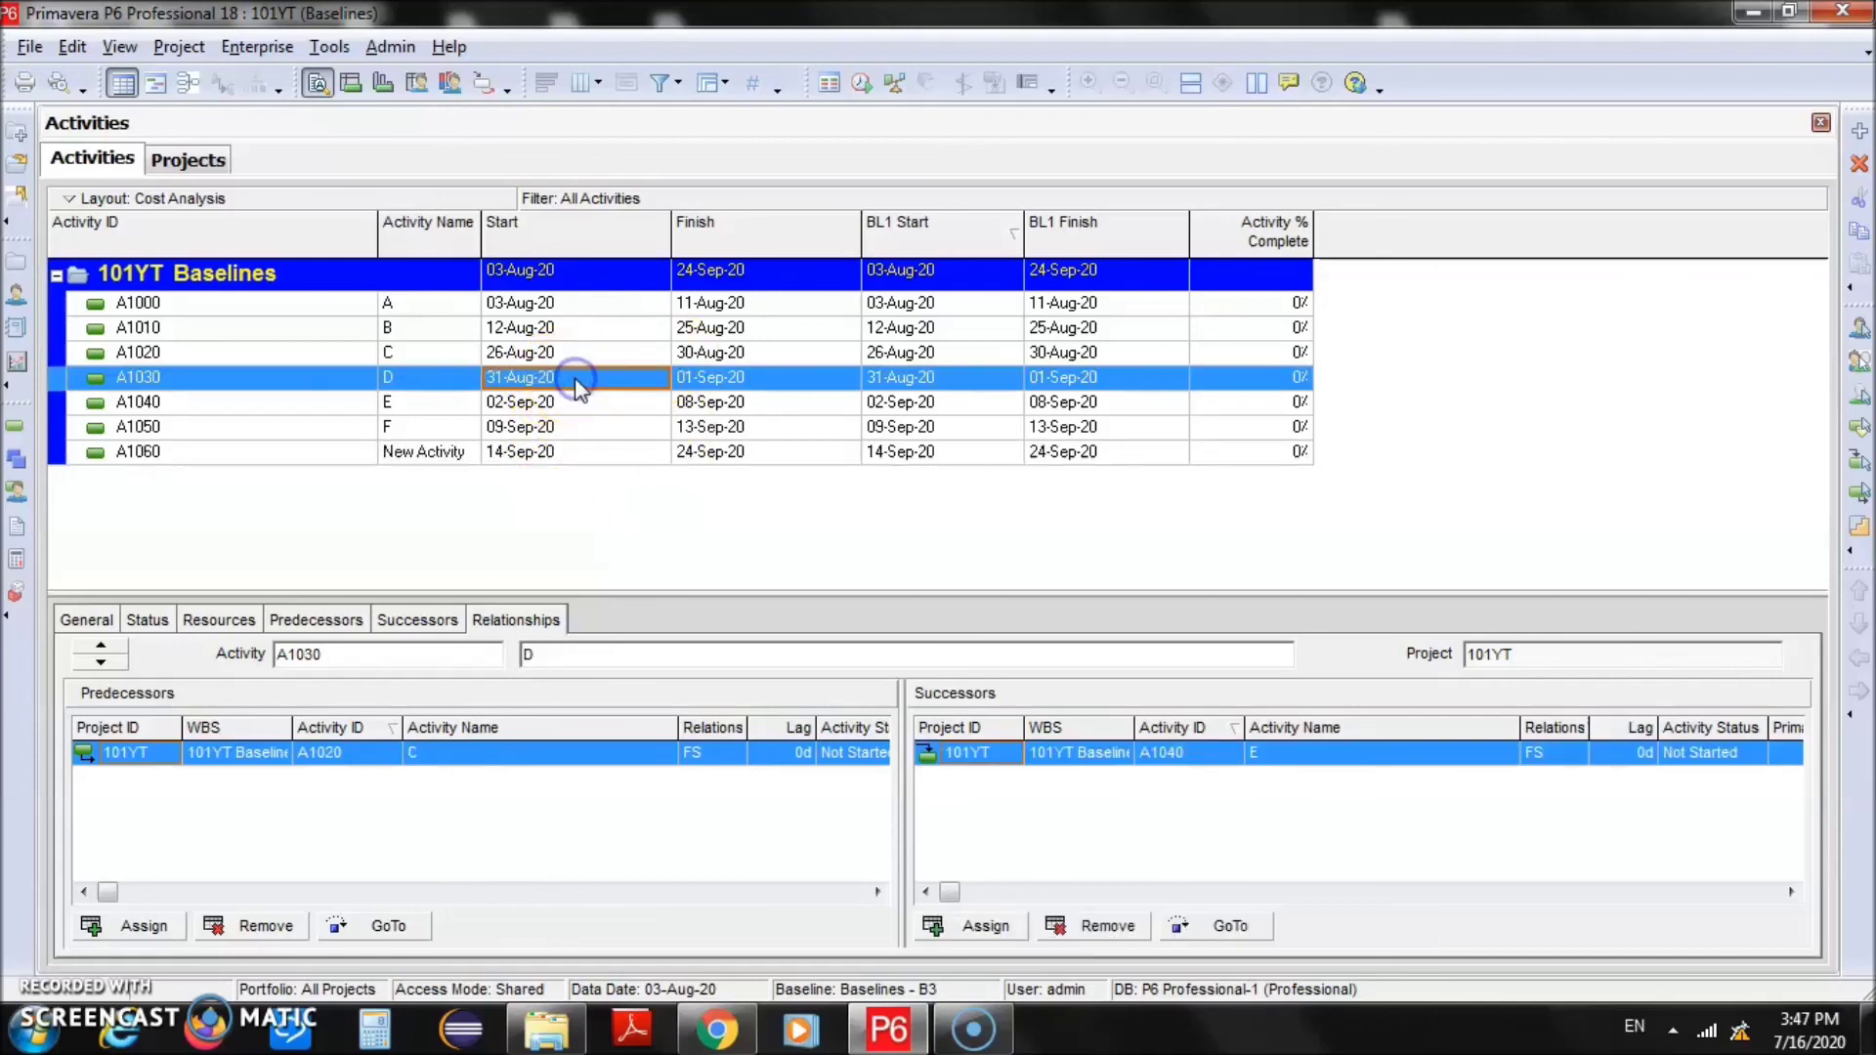
pyautogui.click(414, 456)
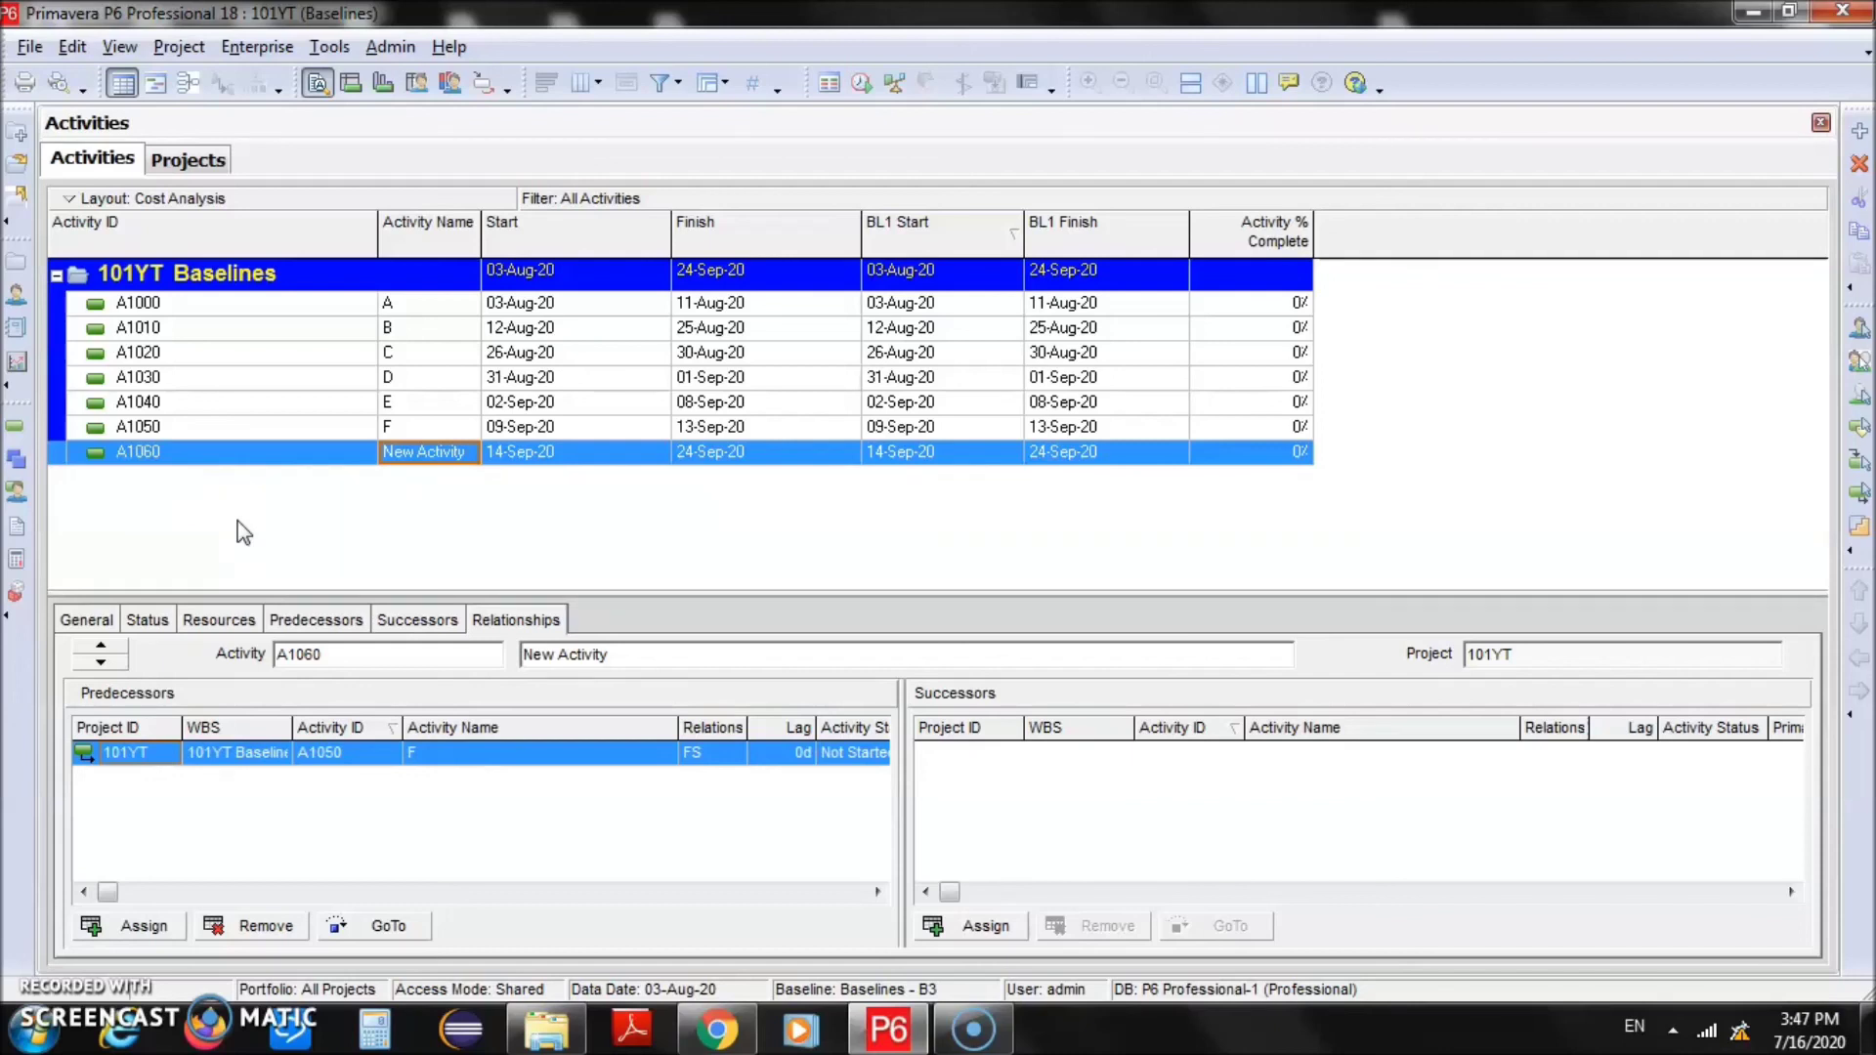
pyautogui.click(428, 379)
pyautogui.click(285, 453)
pyautogui.click(207, 525)
pyautogui.click(615, 381)
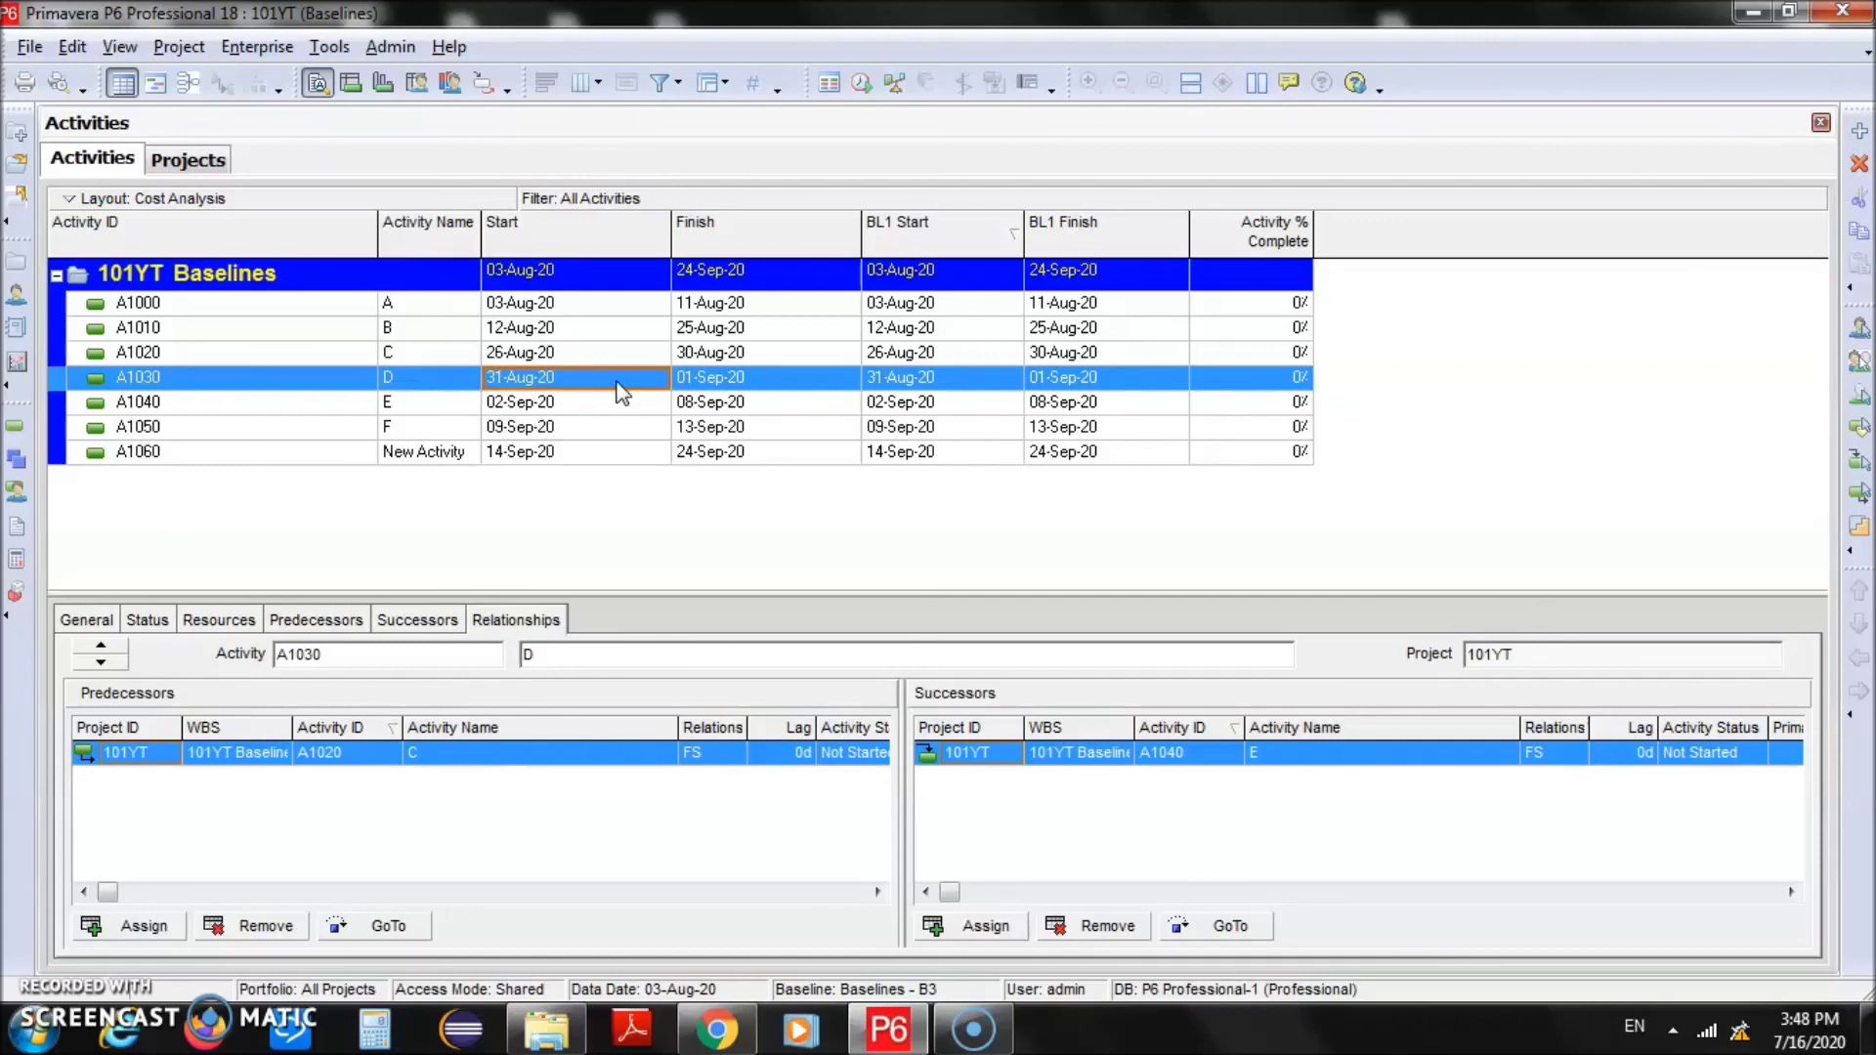
pyautogui.click(433, 379)
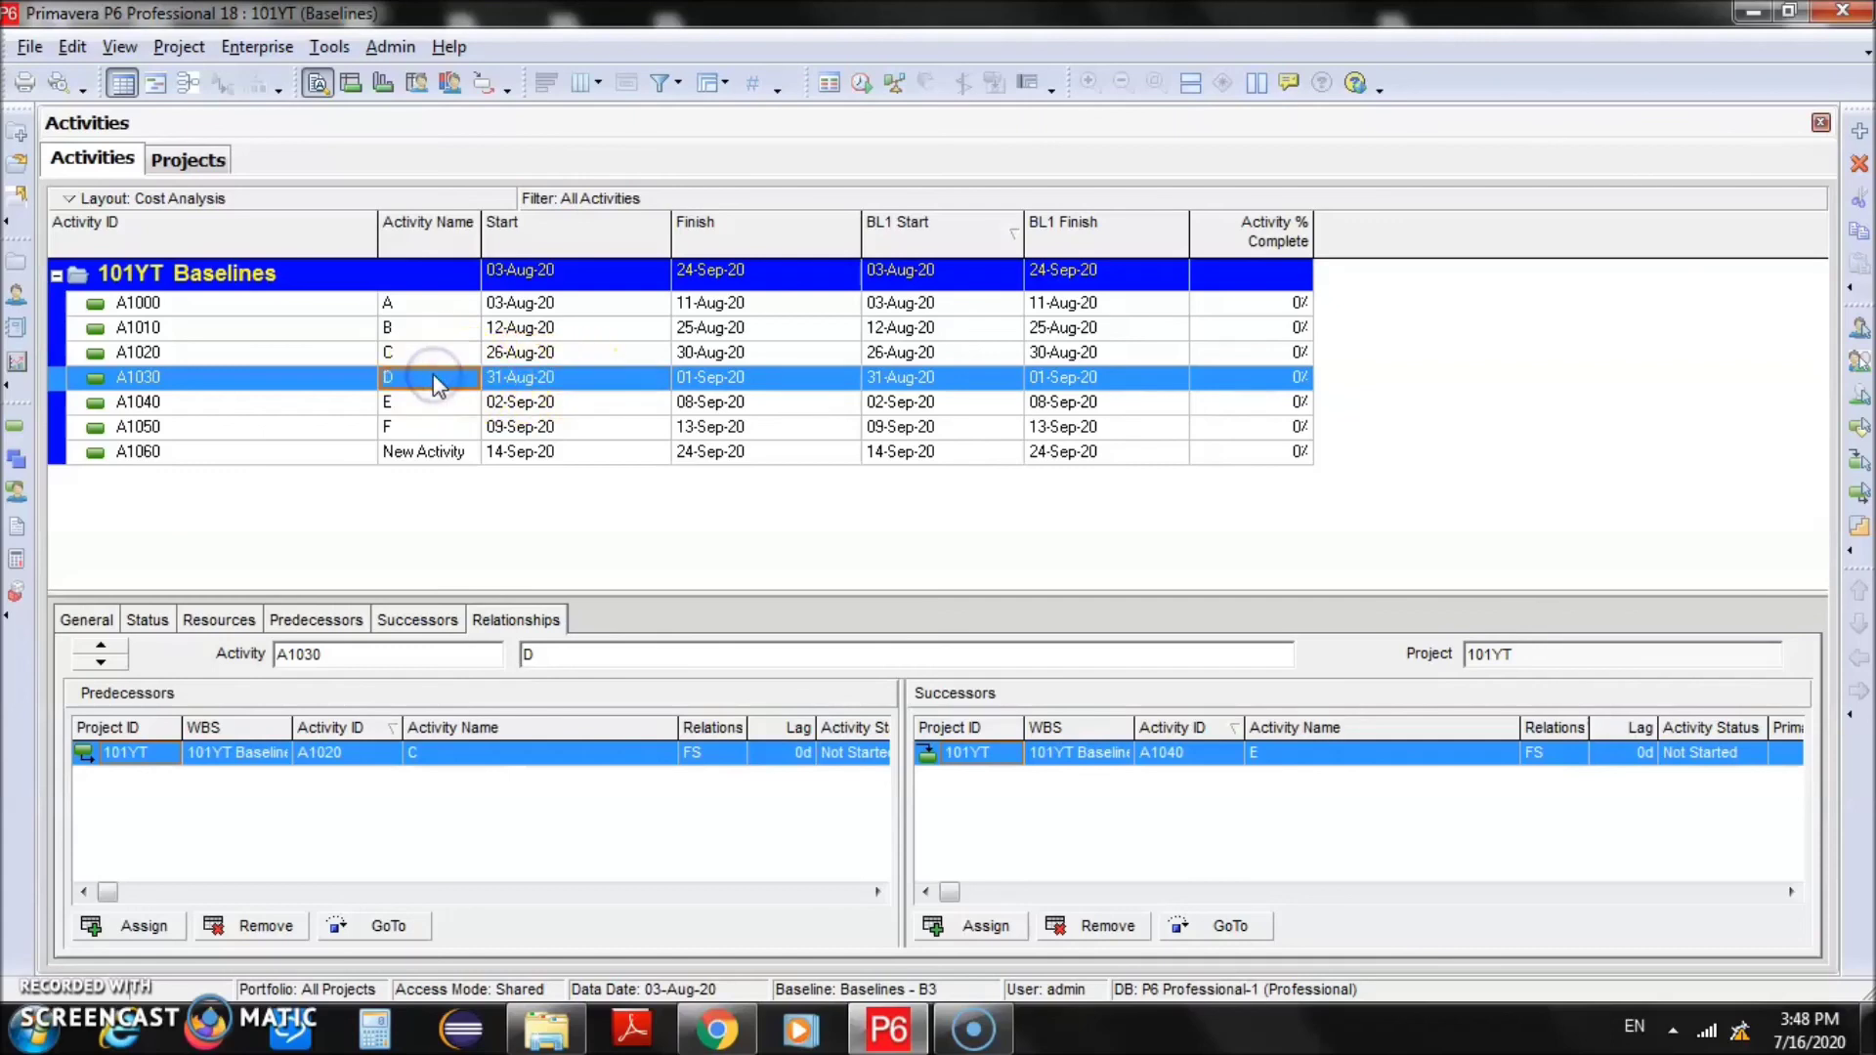